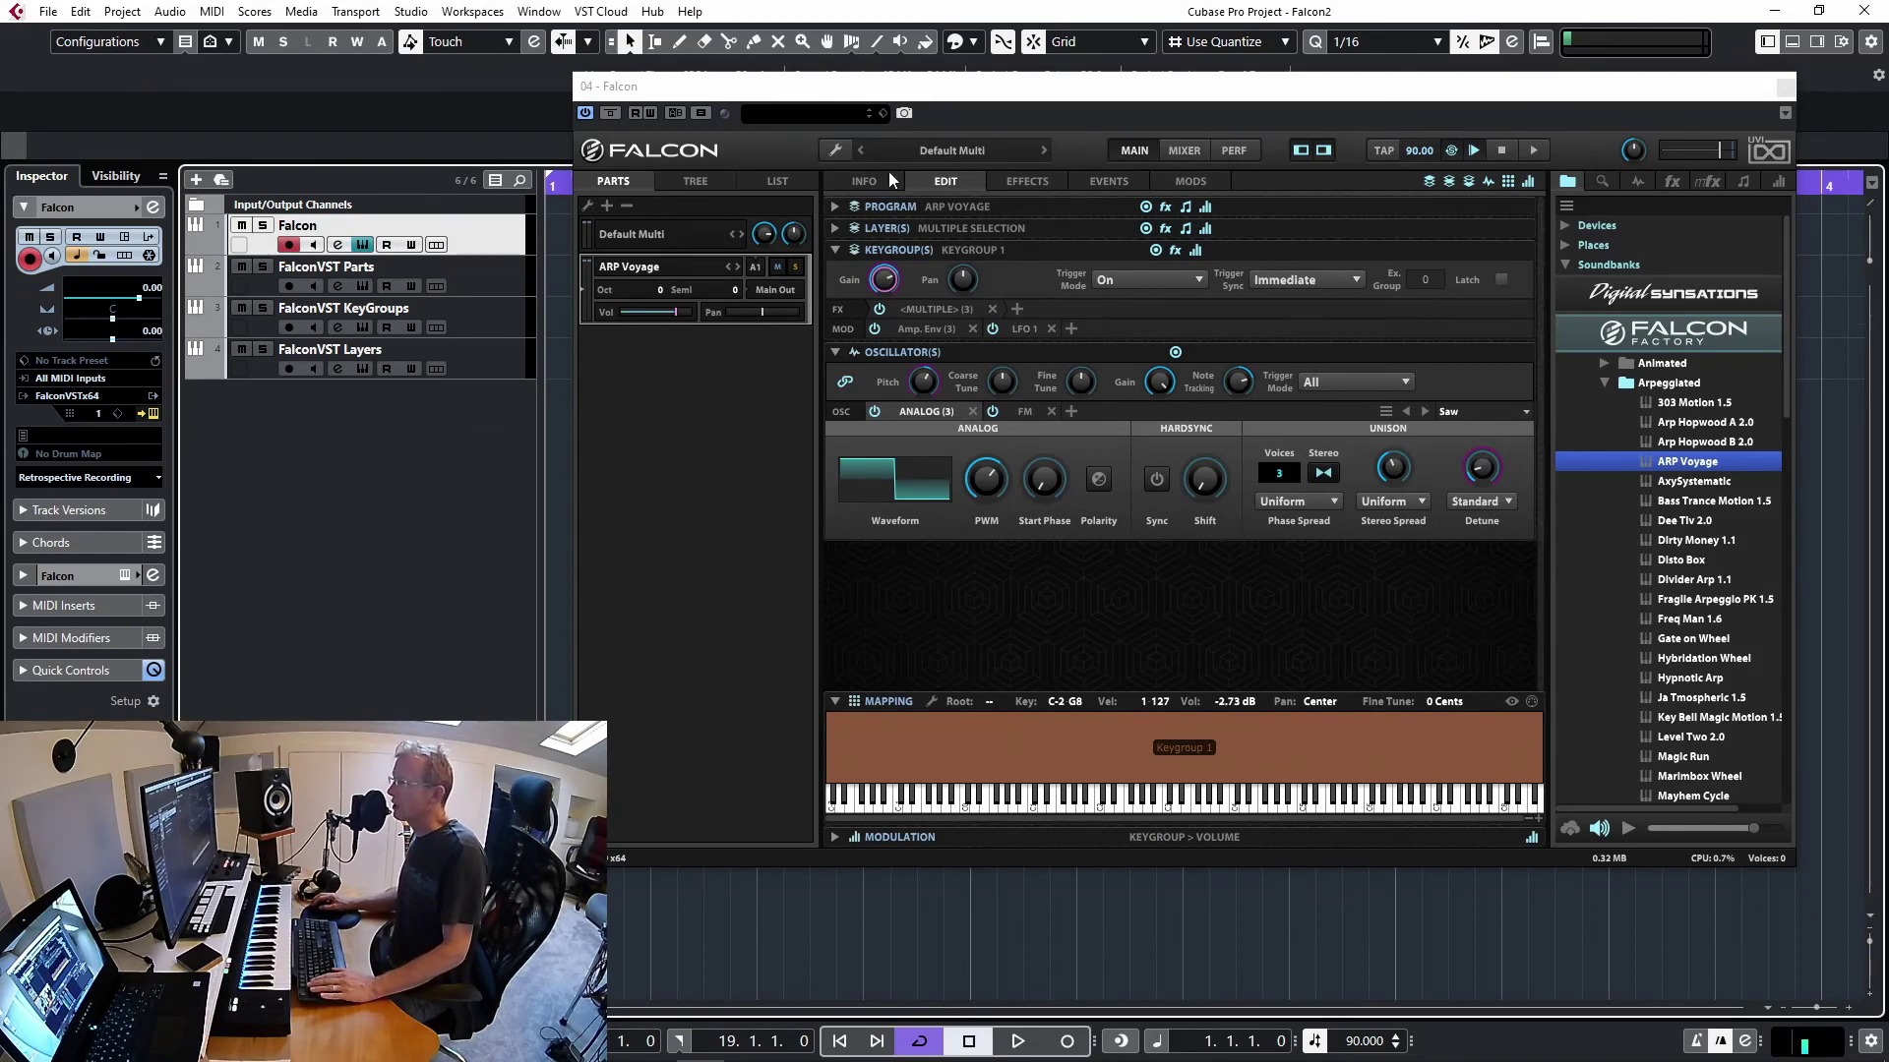
Clear the current multi and load the Analog preset Basic Saw as a keygroup mapped across the full keyboard
click(840, 150)
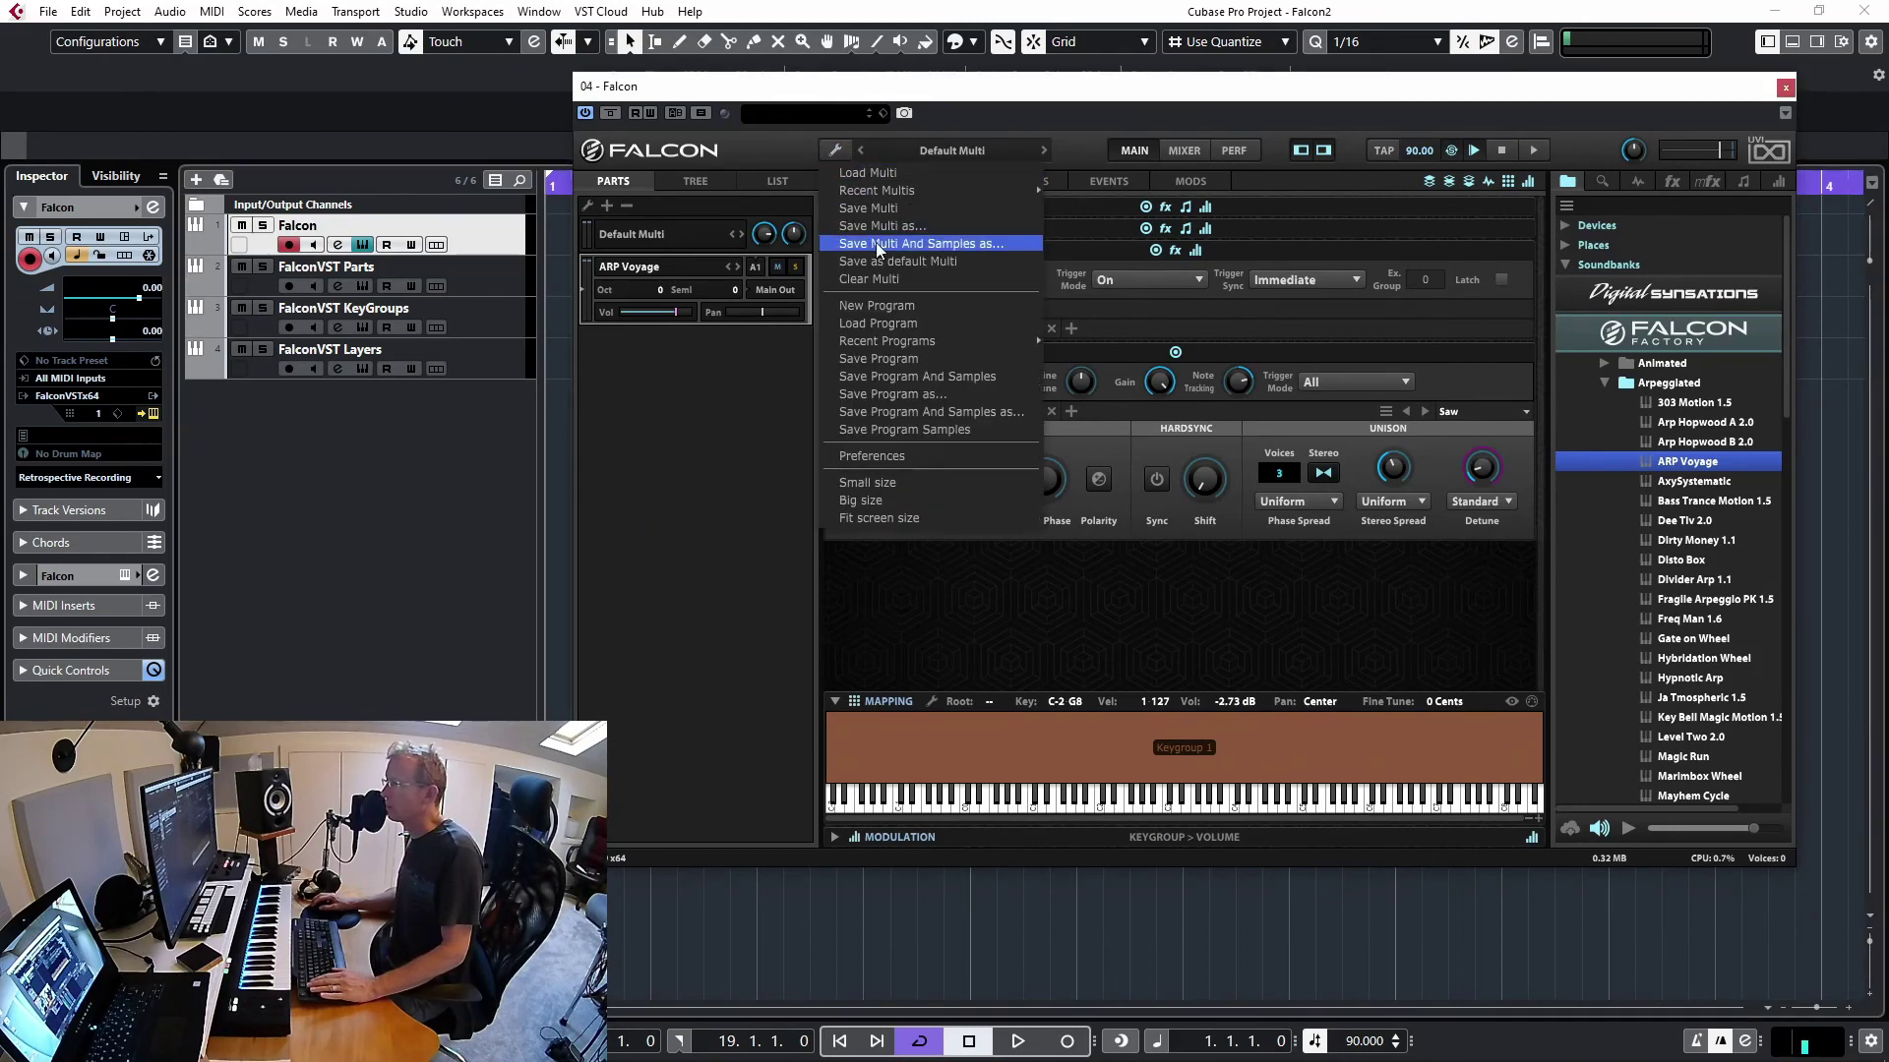
click(876, 279)
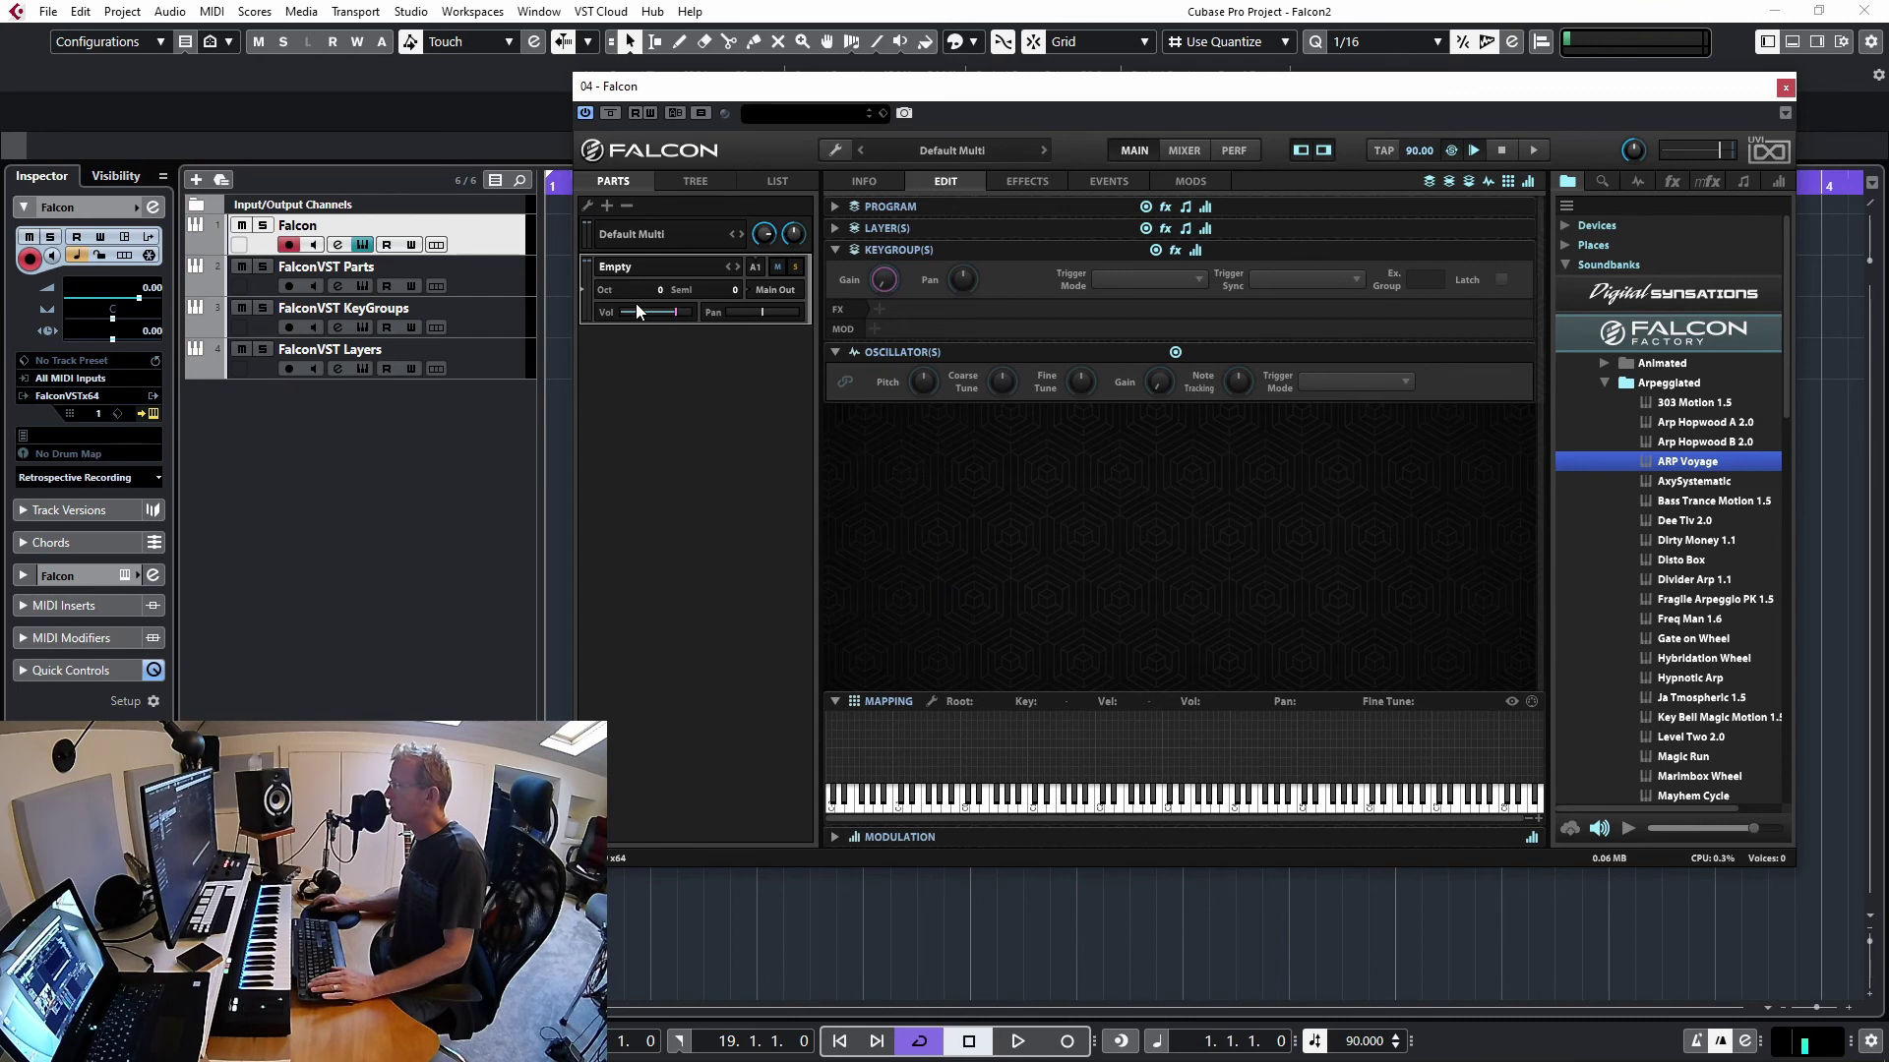
click(1637, 183)
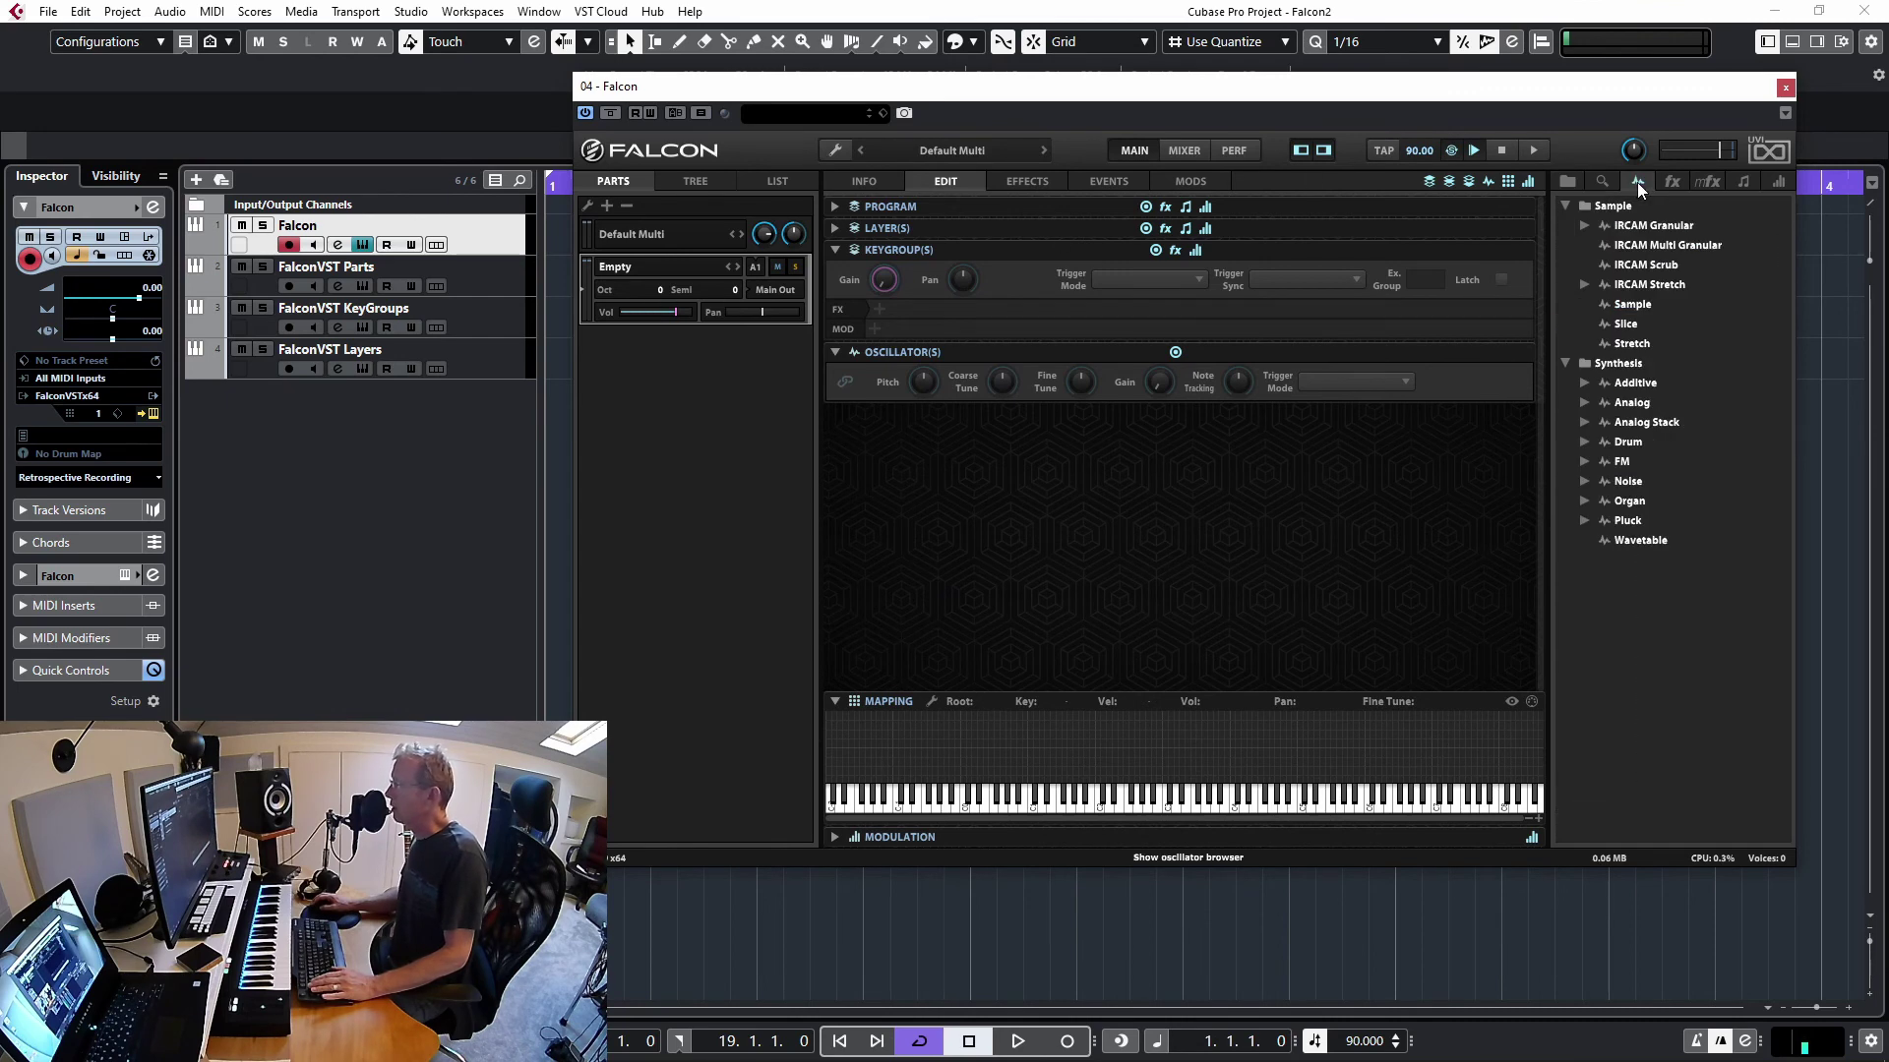
click(1586, 405)
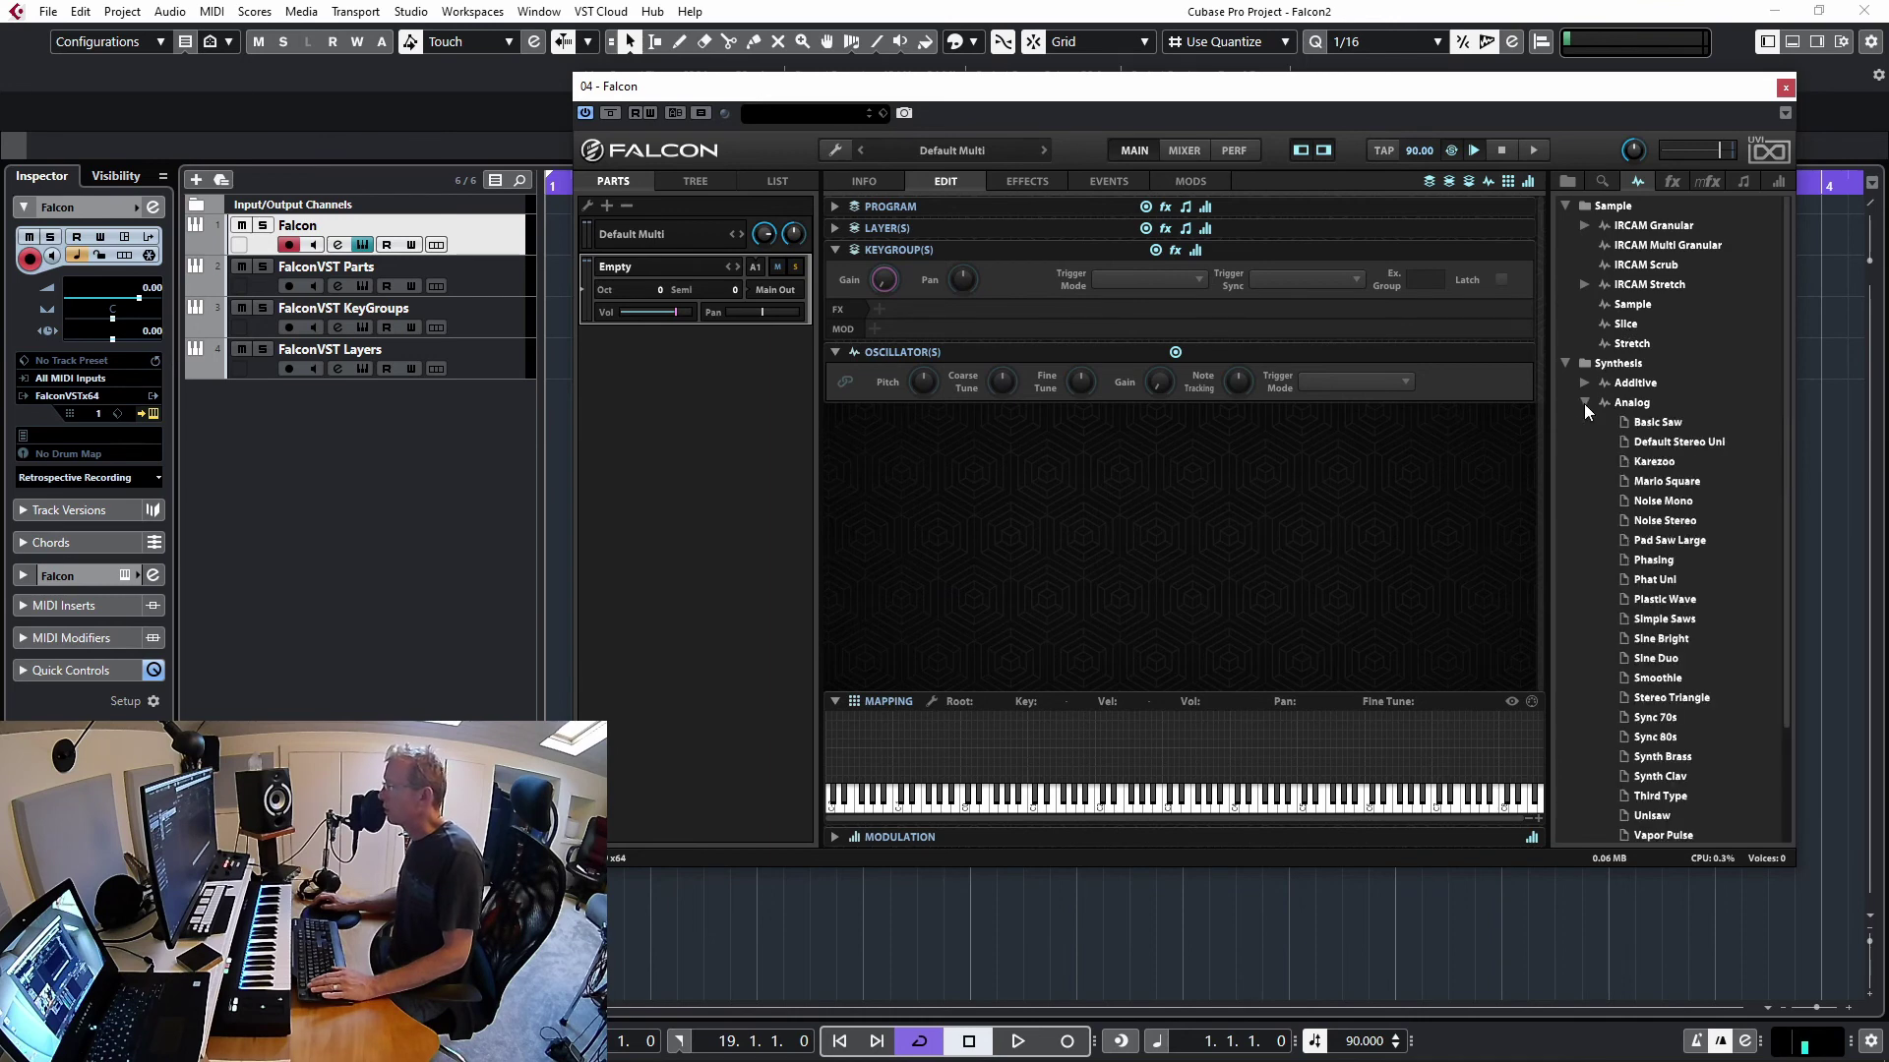
click(1674, 426)
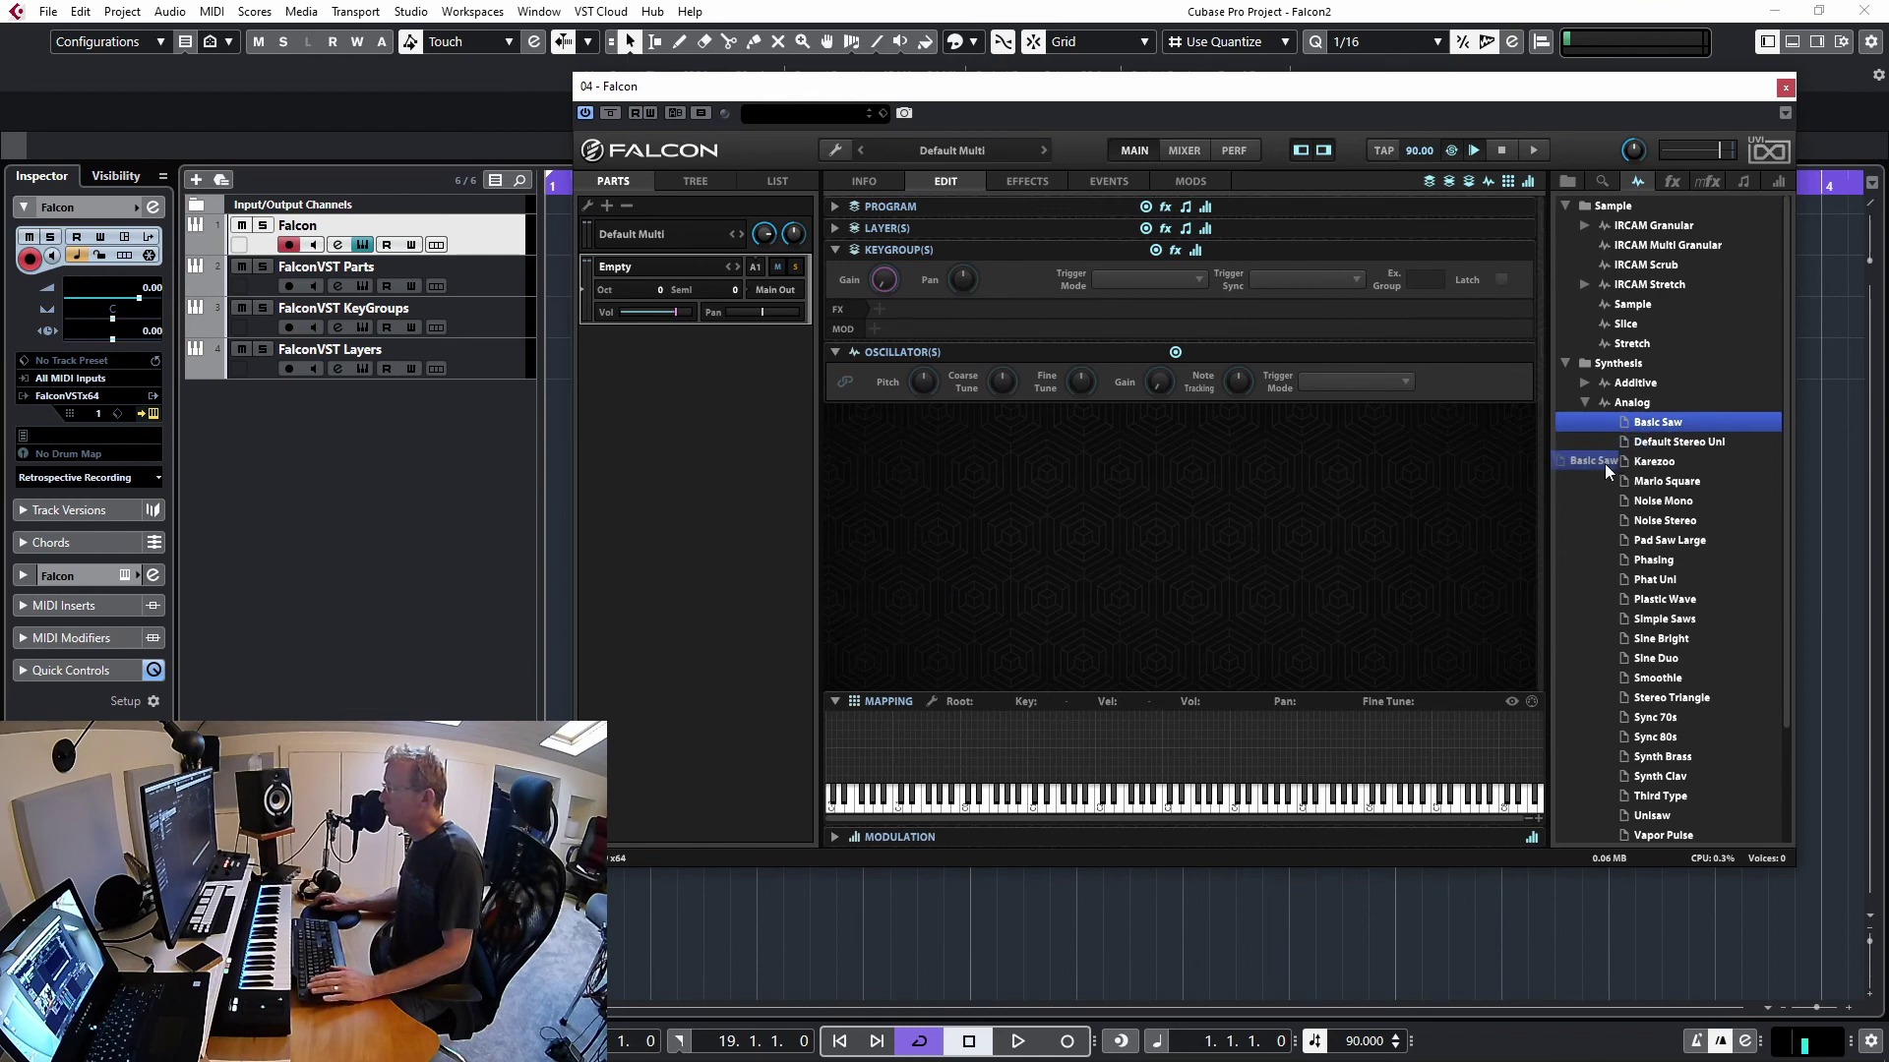
drag(1606, 464, 1180, 758)
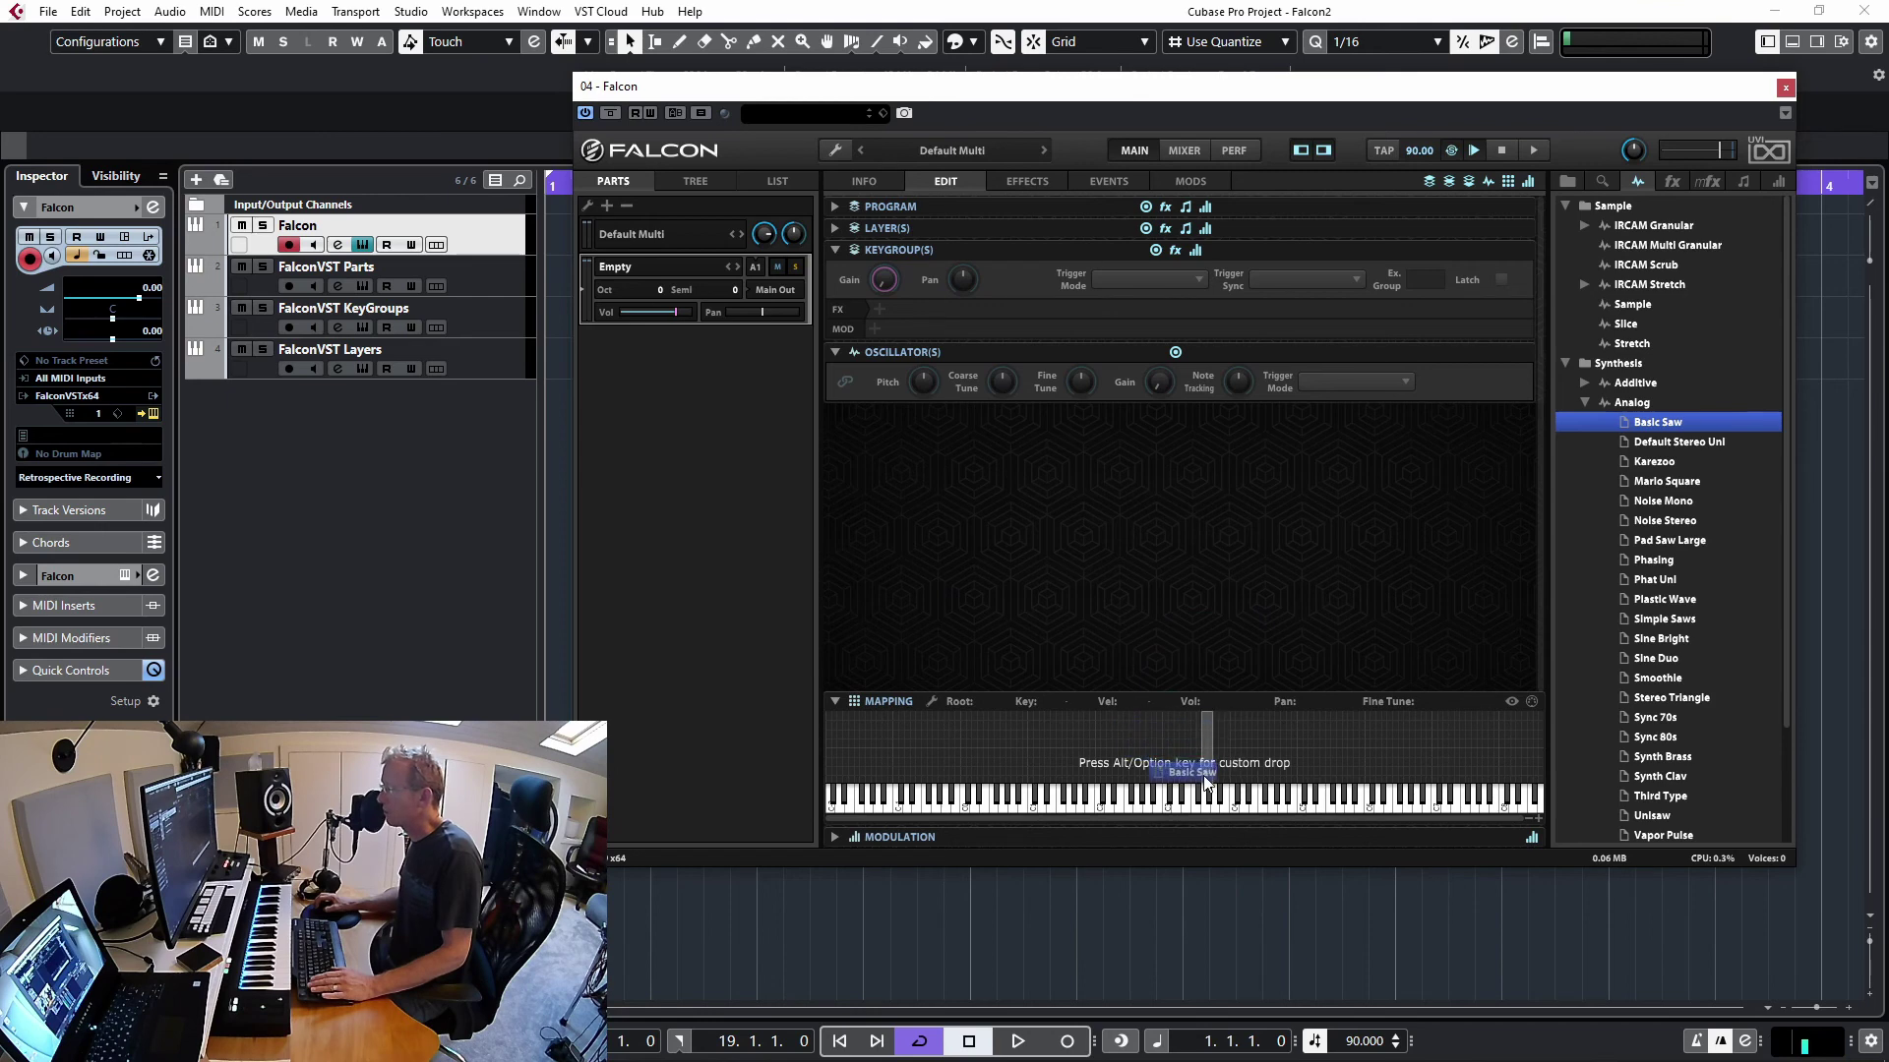
drag(1201, 747, 1246, 712)
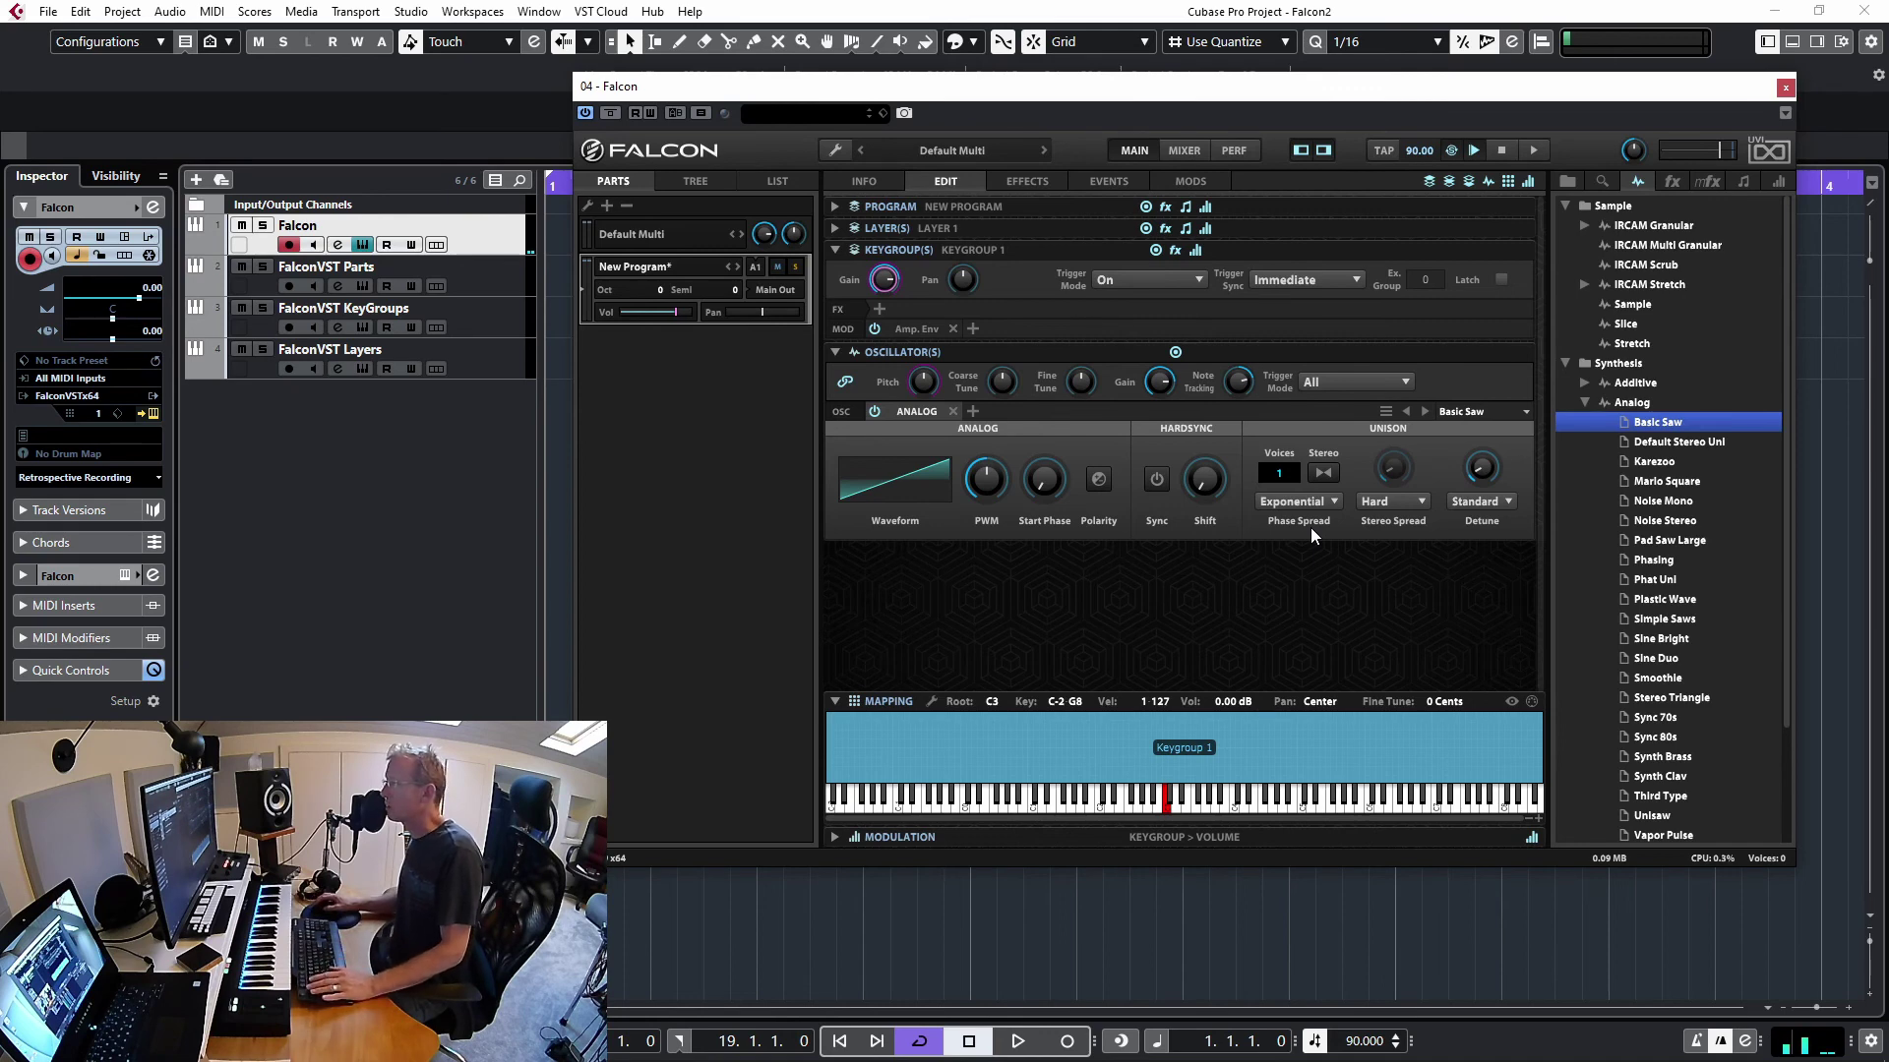
Clear the multi again and load the Basic Saw oscillator as a keygroup mapped only to the C3 key
click(834, 150)
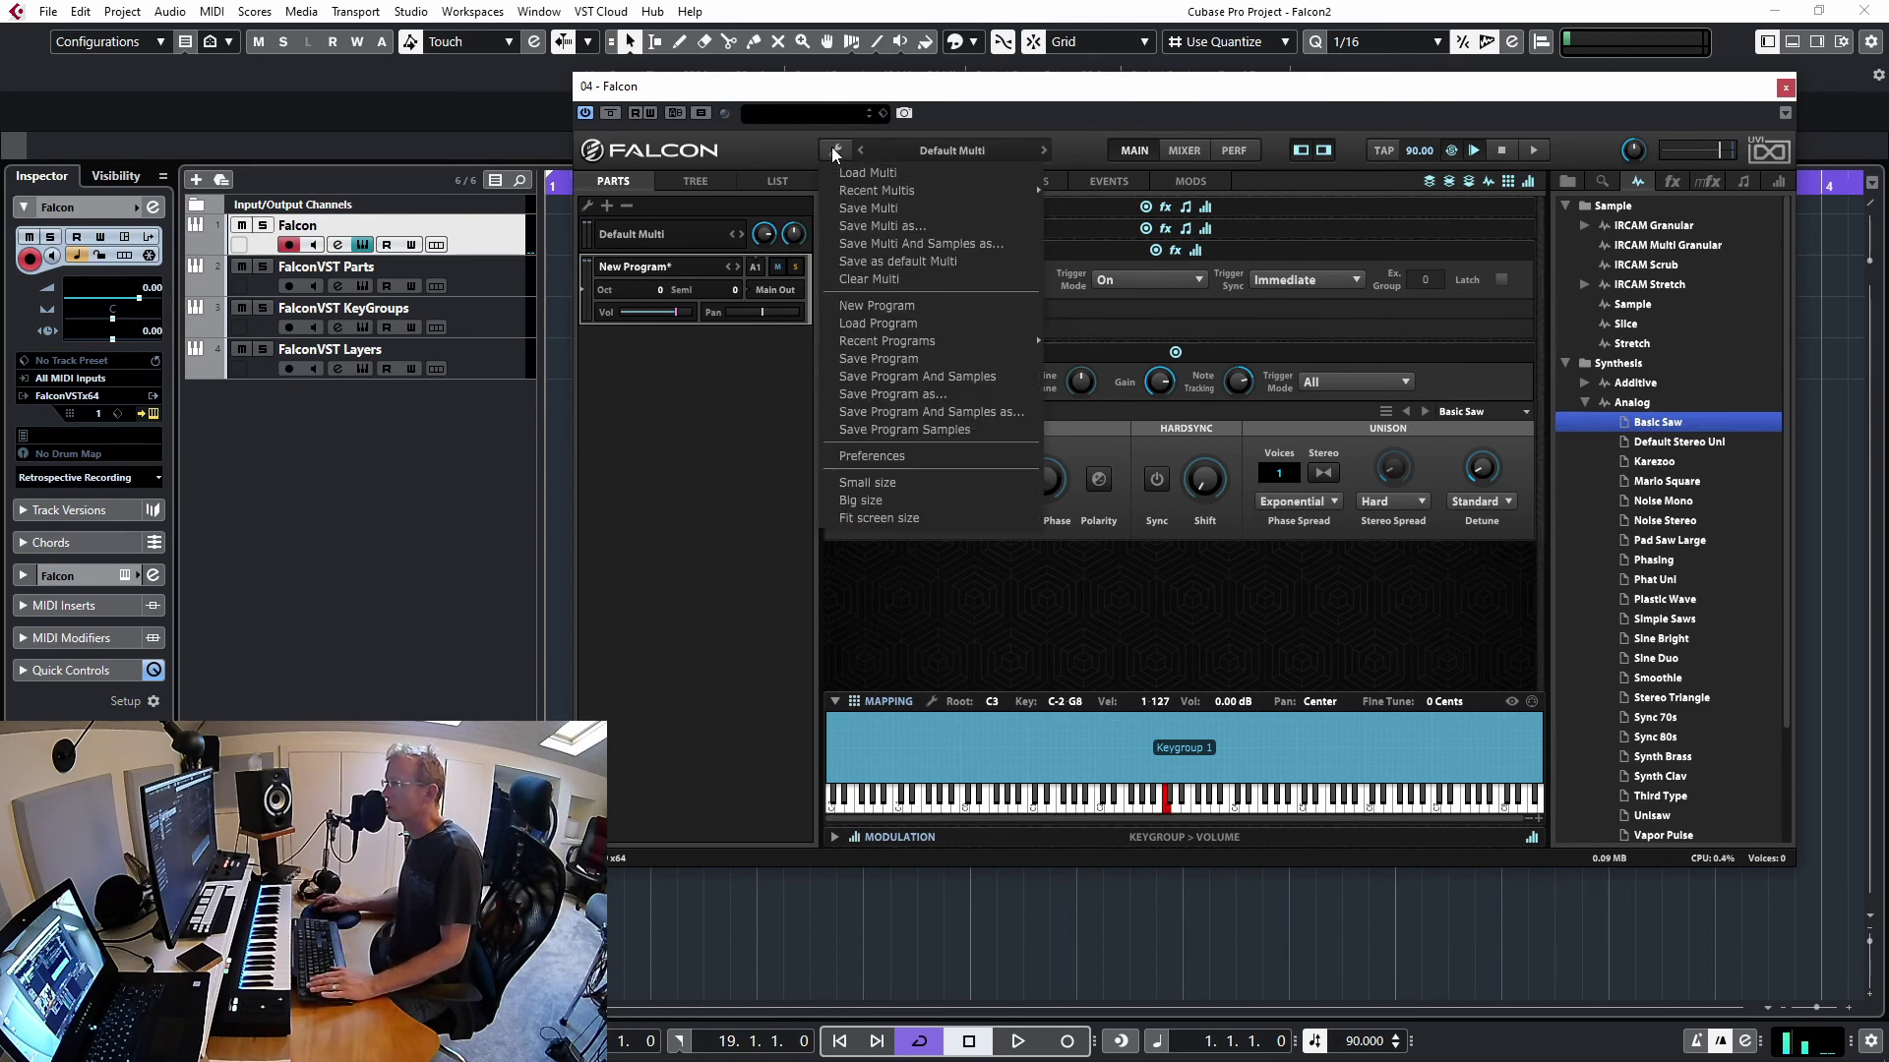
click(879, 287)
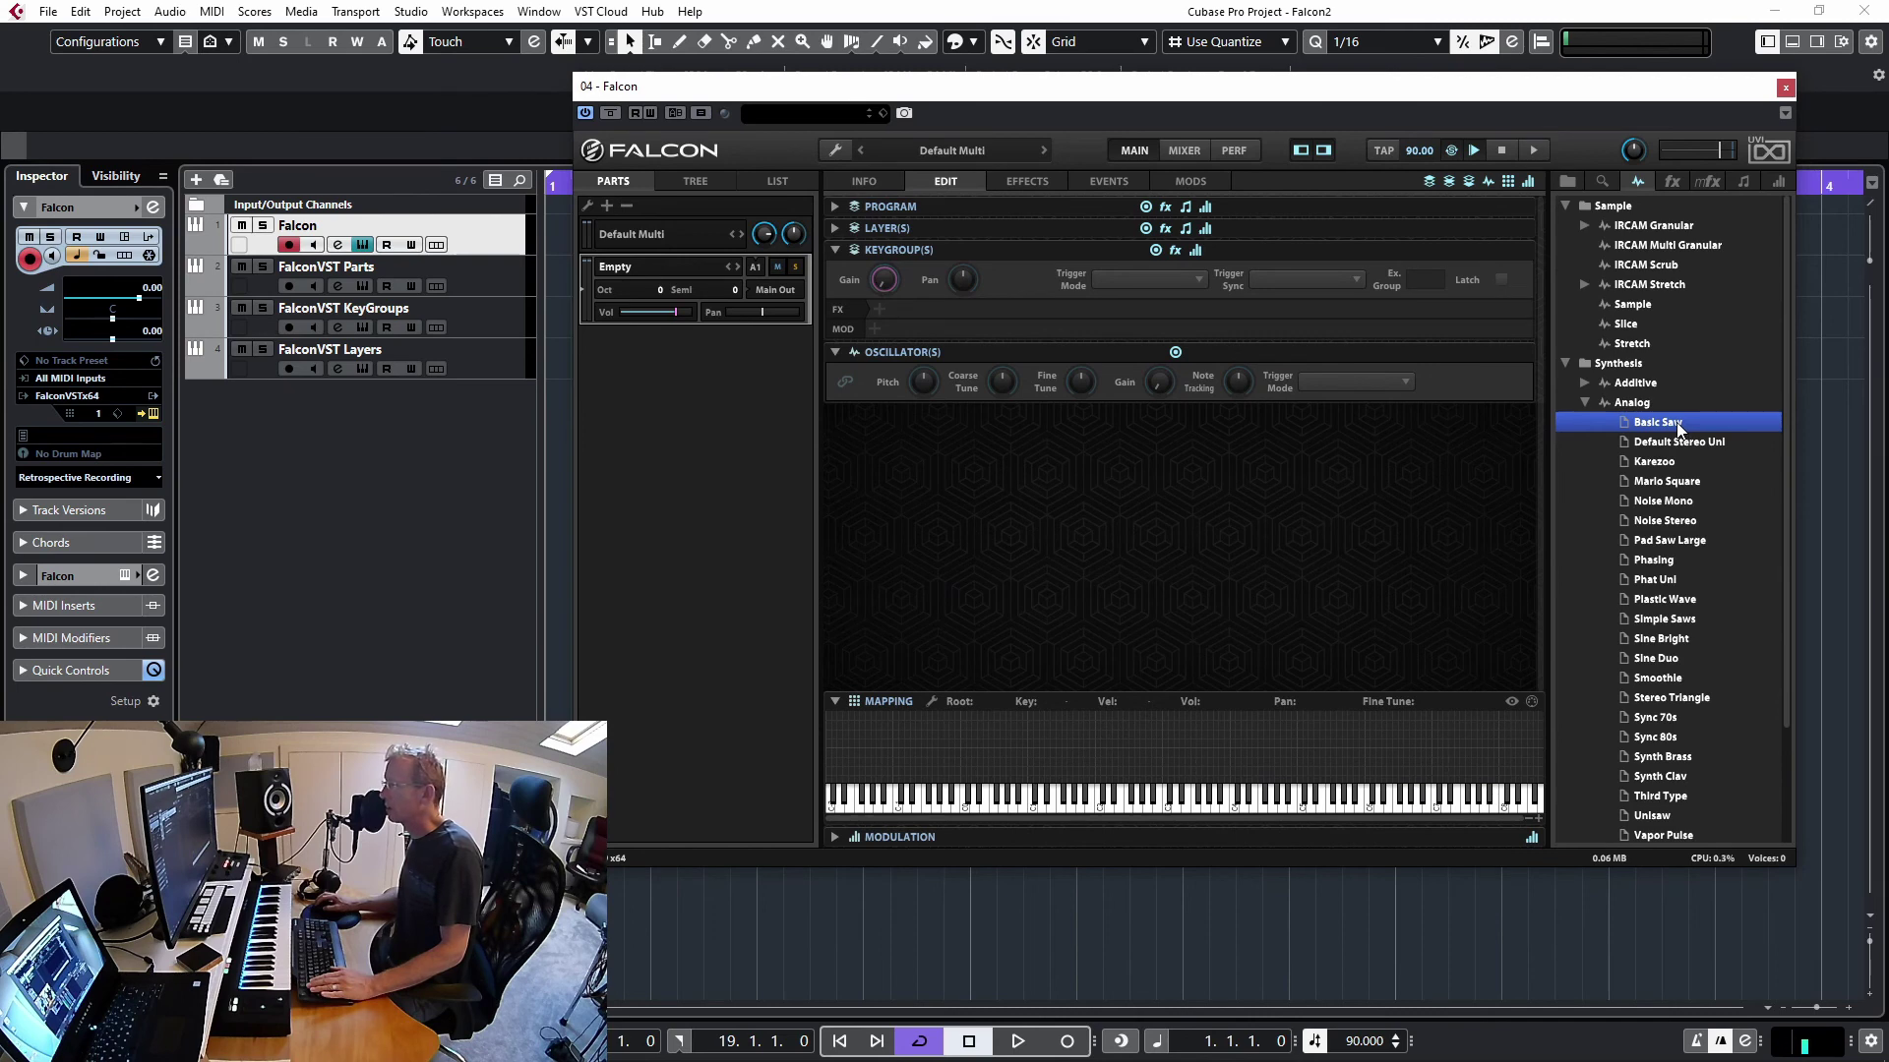
drag(1677, 426, 1595, 455)
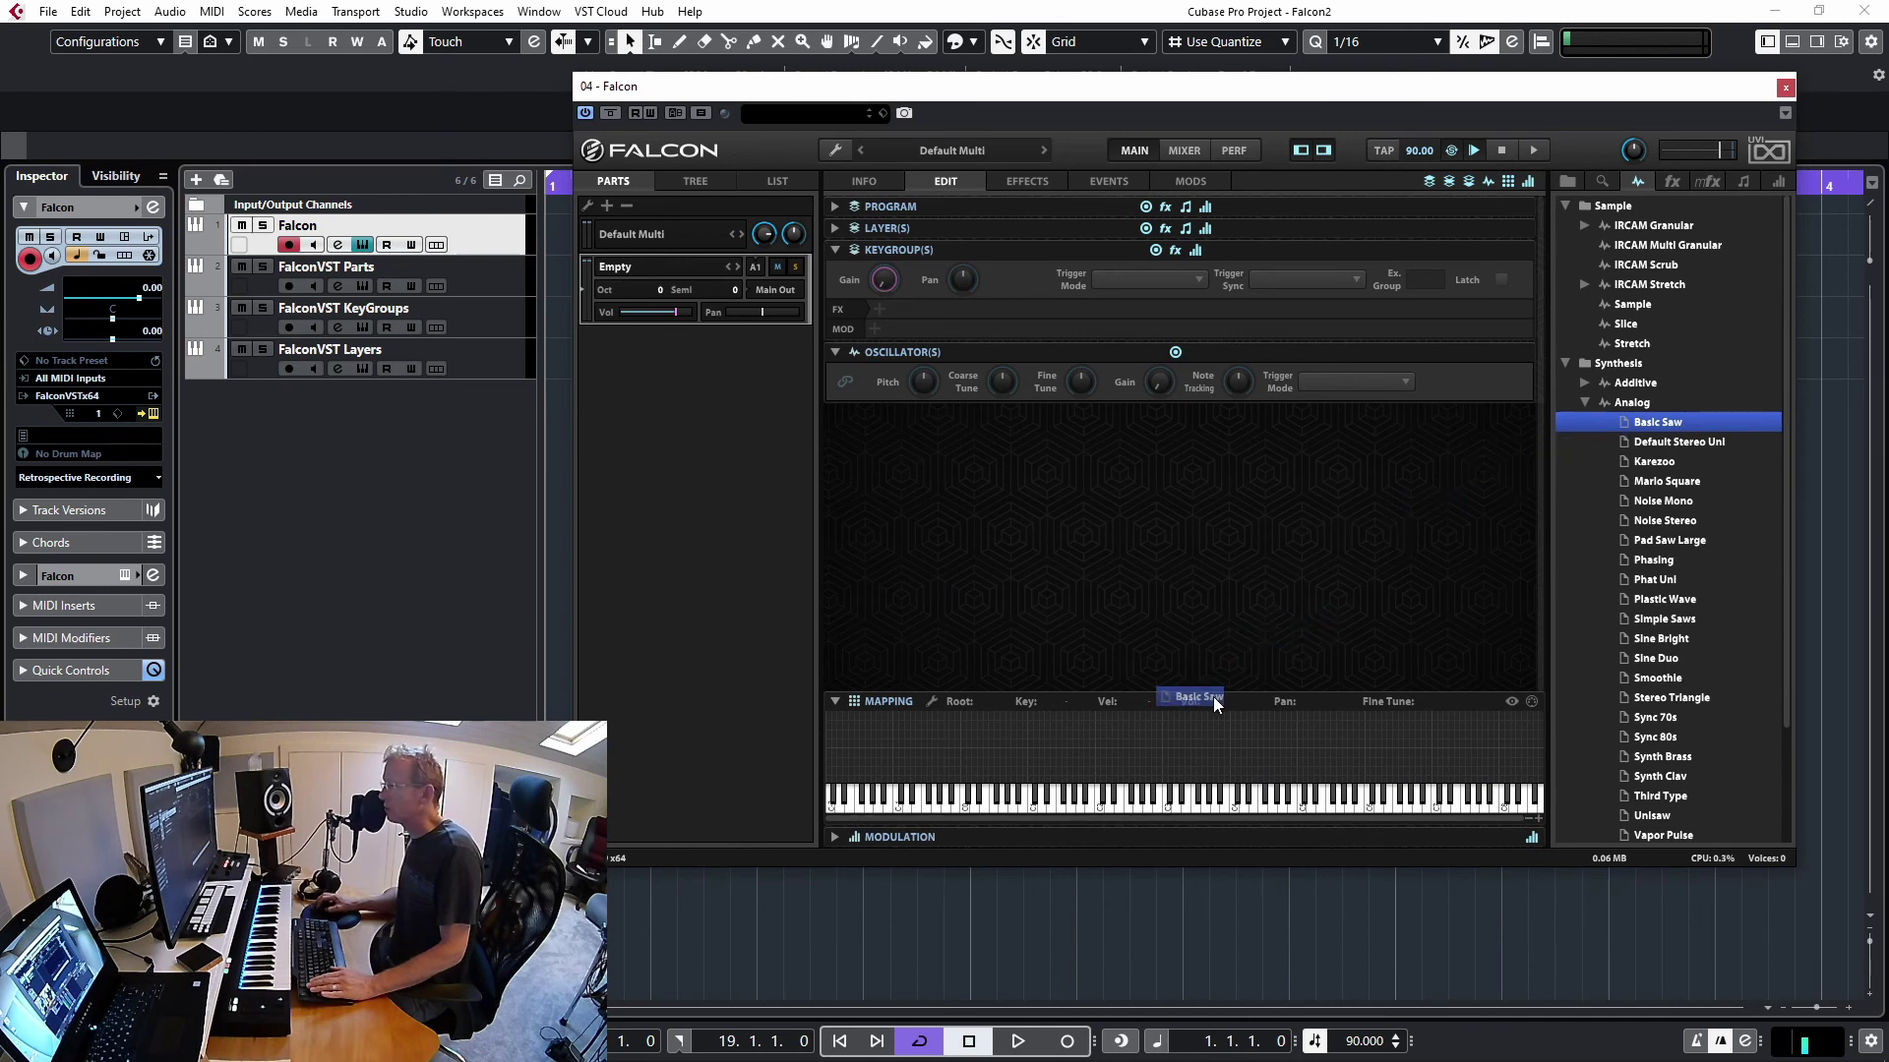
drag(1213, 697, 1198, 746)
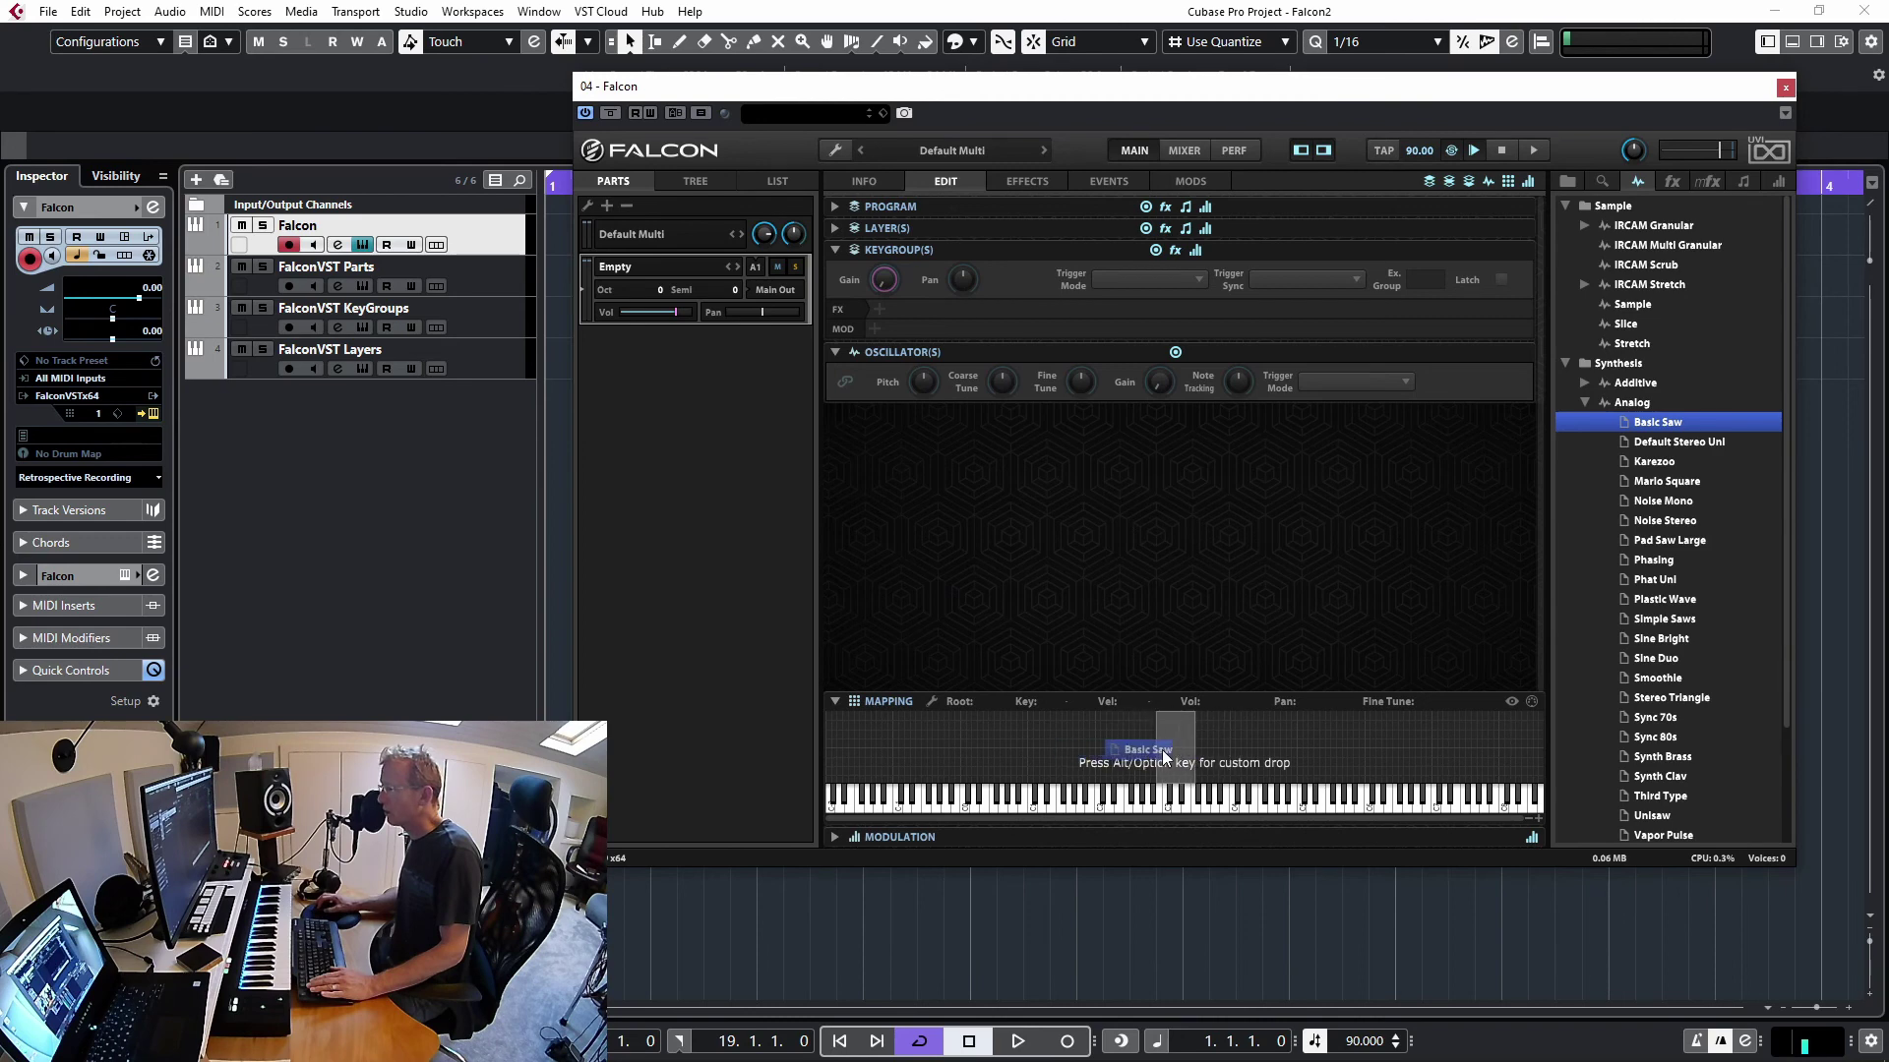
drag(1162, 783, 1170, 788)
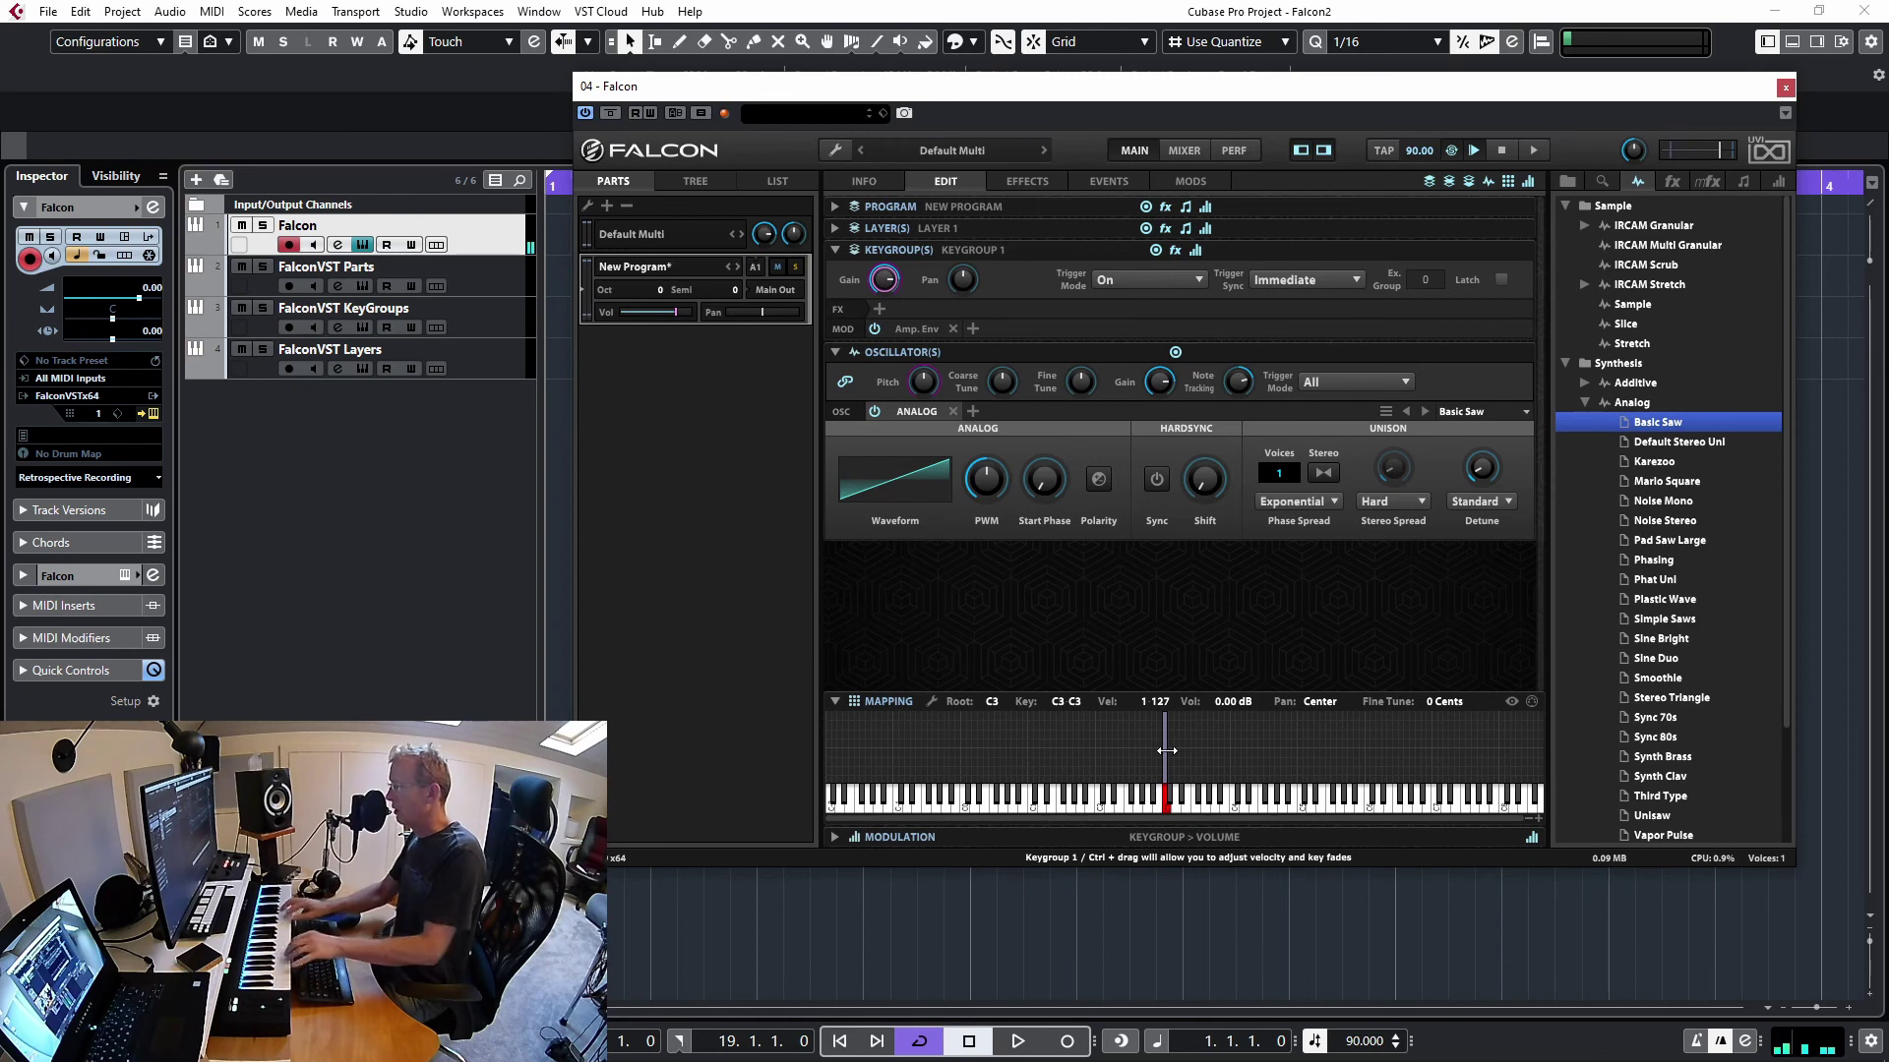
Extend the single-key Basic Saw keygroup in the mapping editor so its range spans C1 to C#5
drag(1170, 751, 1306, 752)
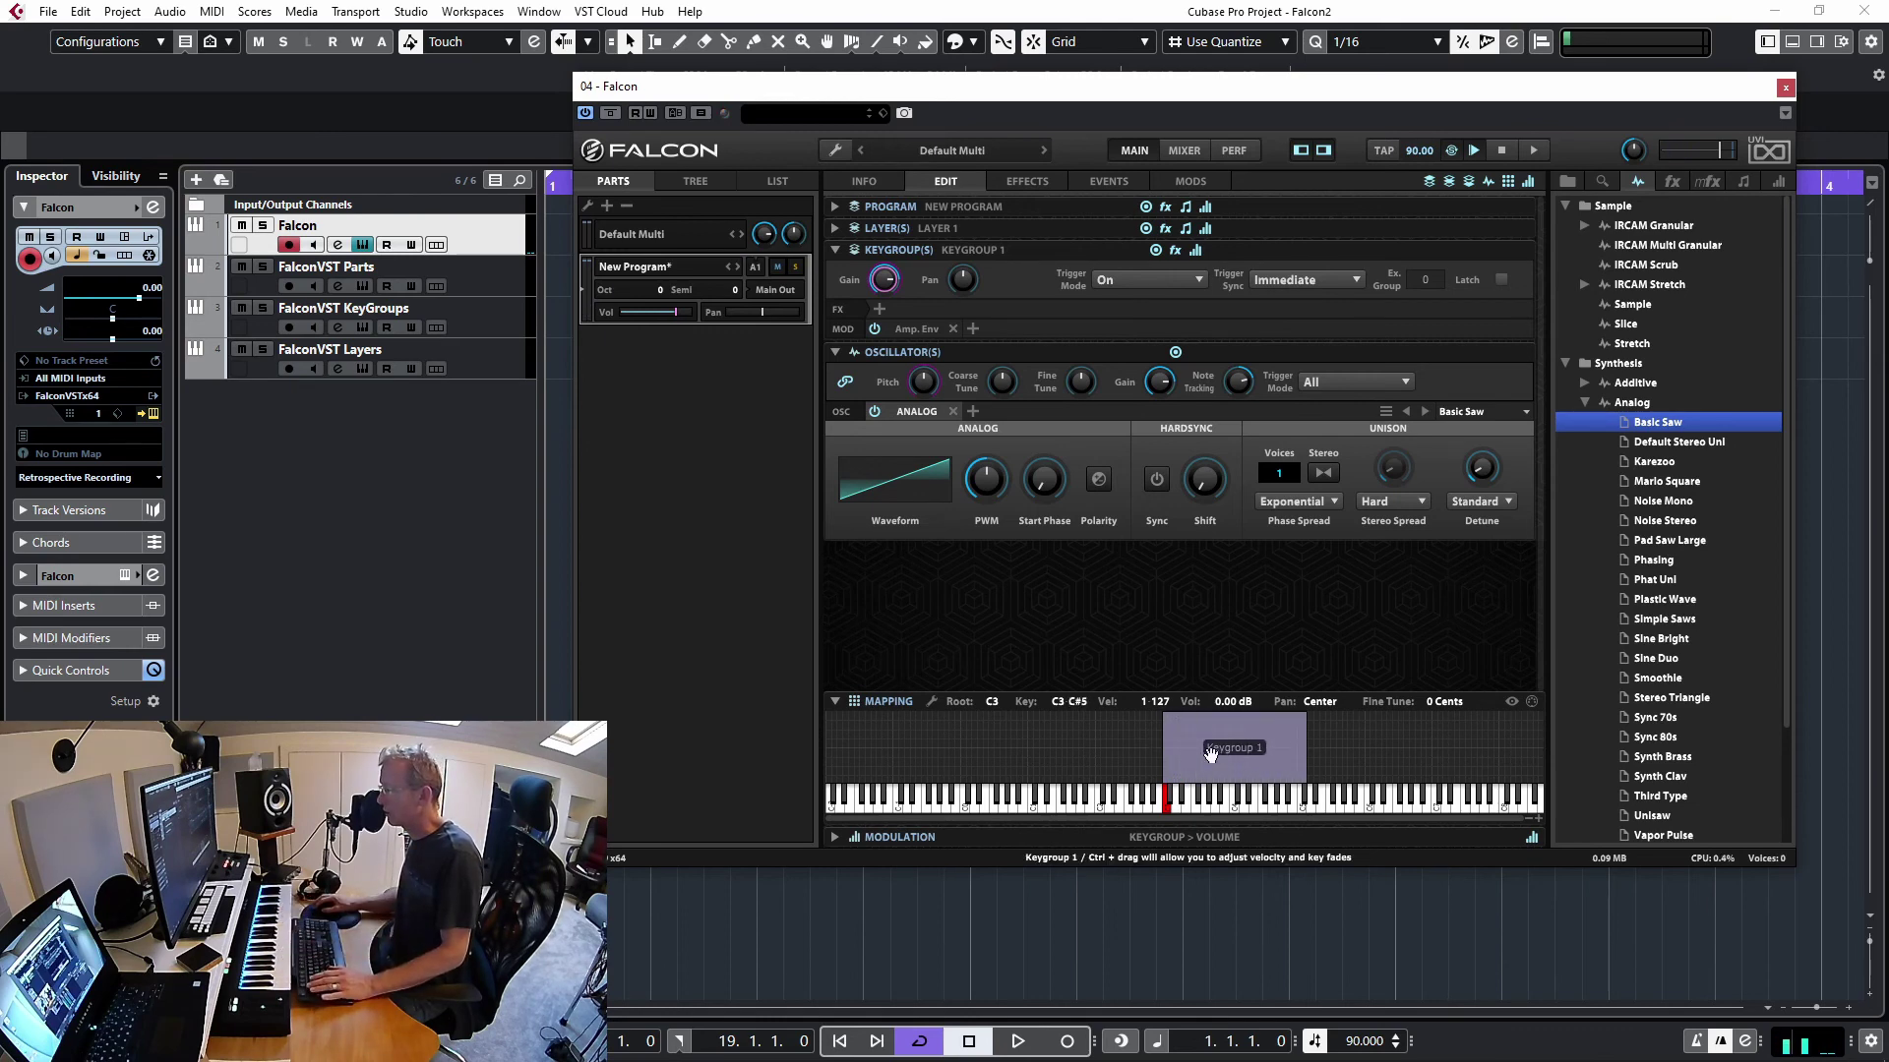
drag(1163, 752, 1028, 751)
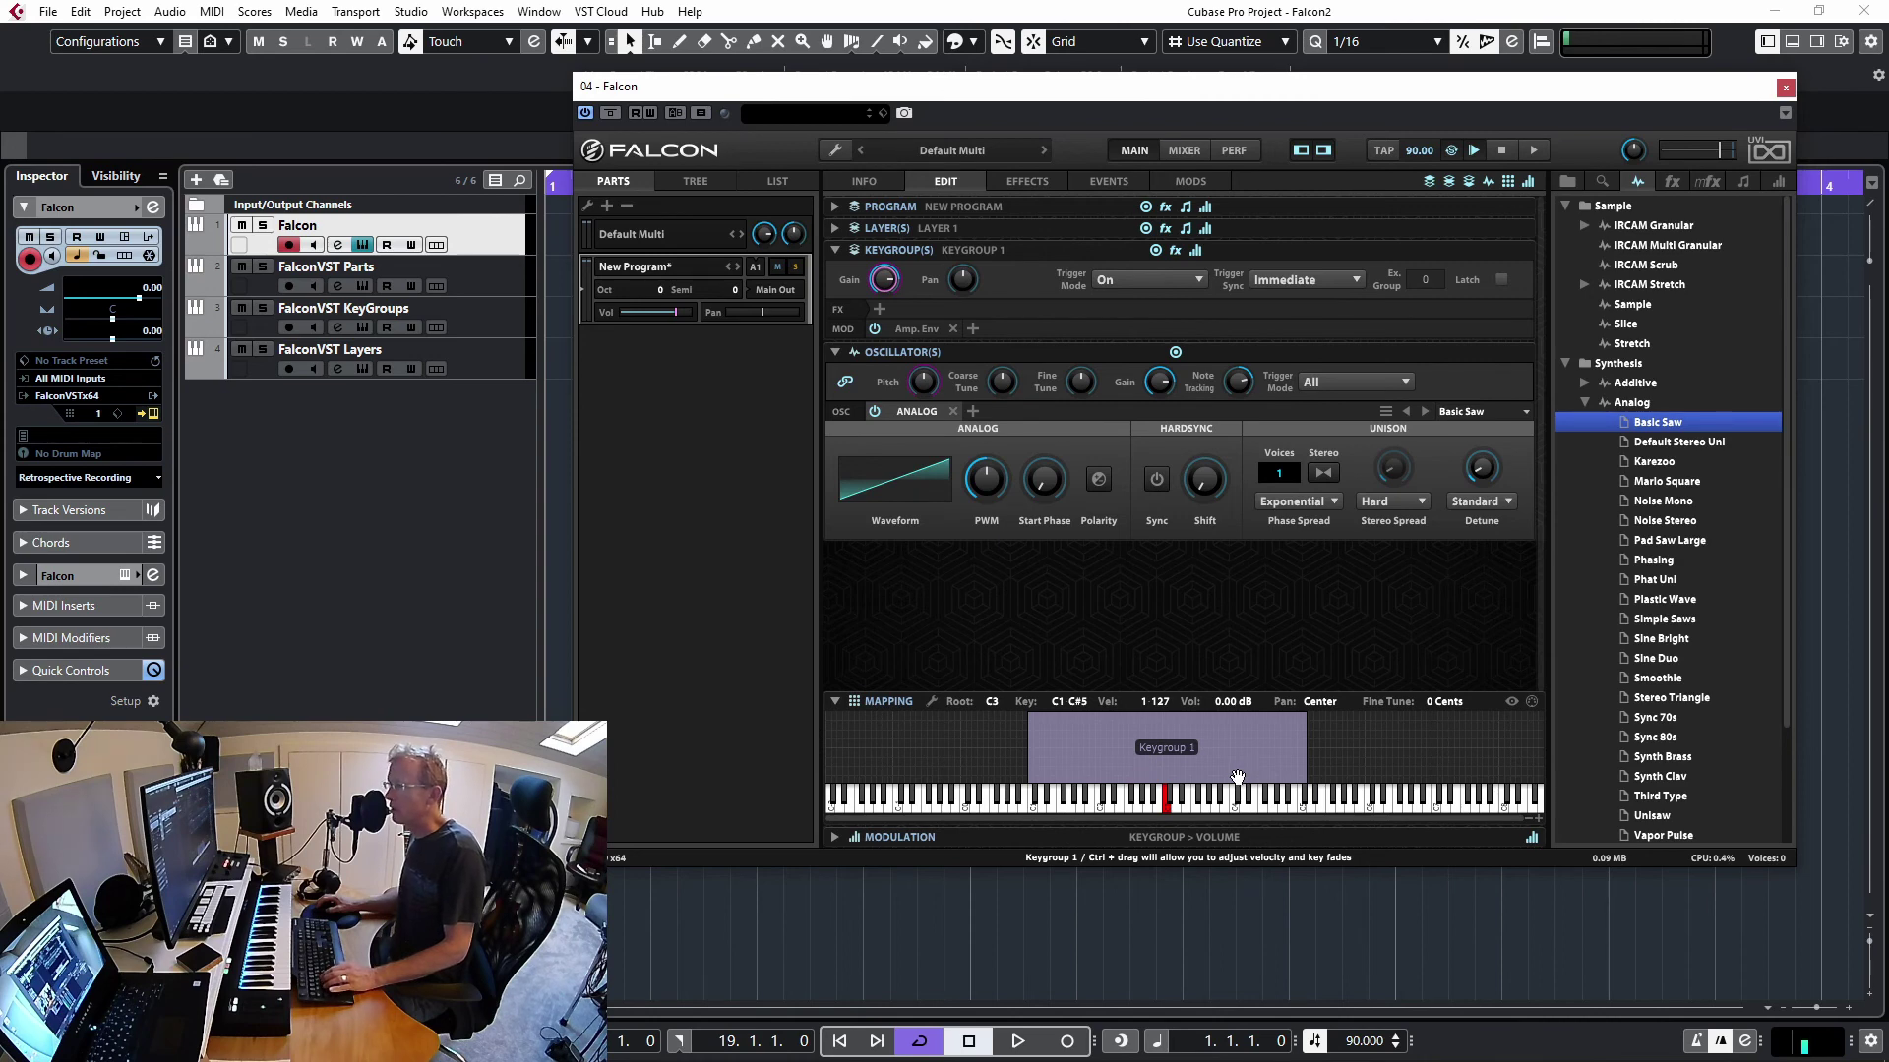
Expand the instrument tree down to the Analog oscillator and inspect the parameters of the oscillator and Keygroup 1
click(686, 180)
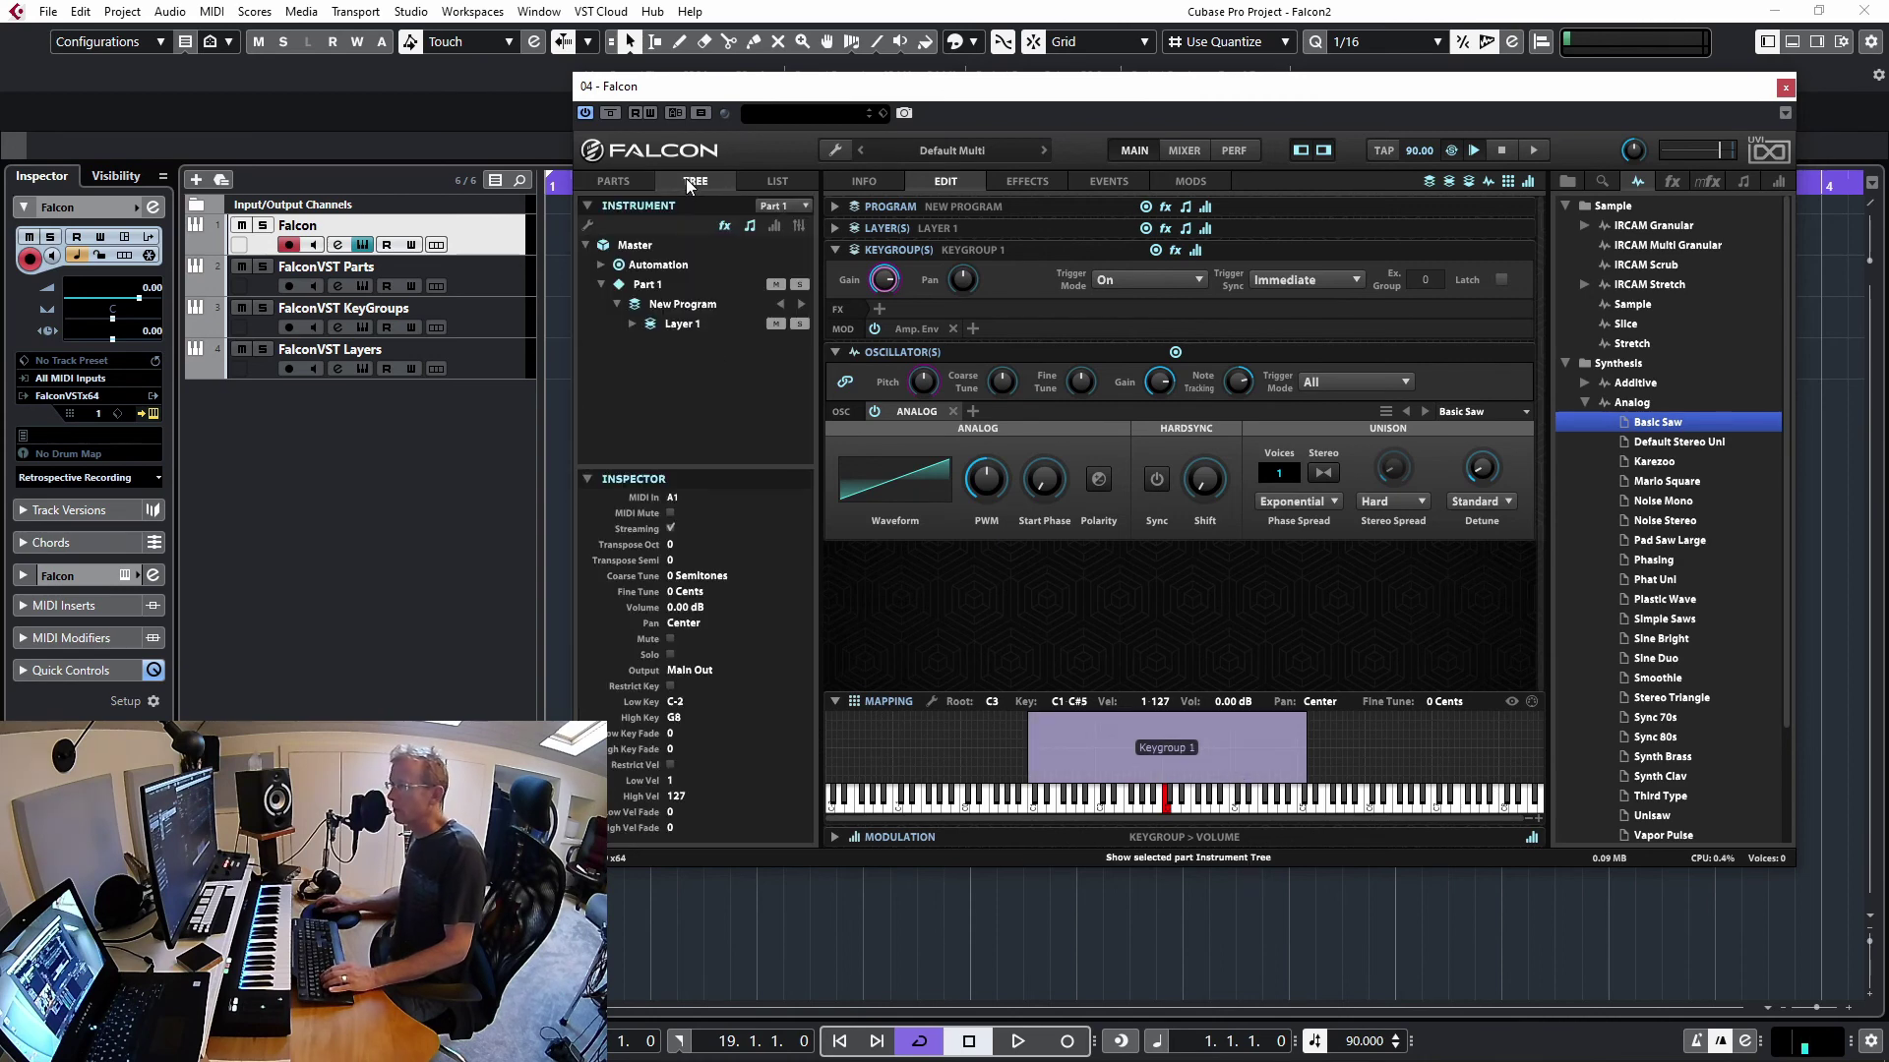
click(632, 324)
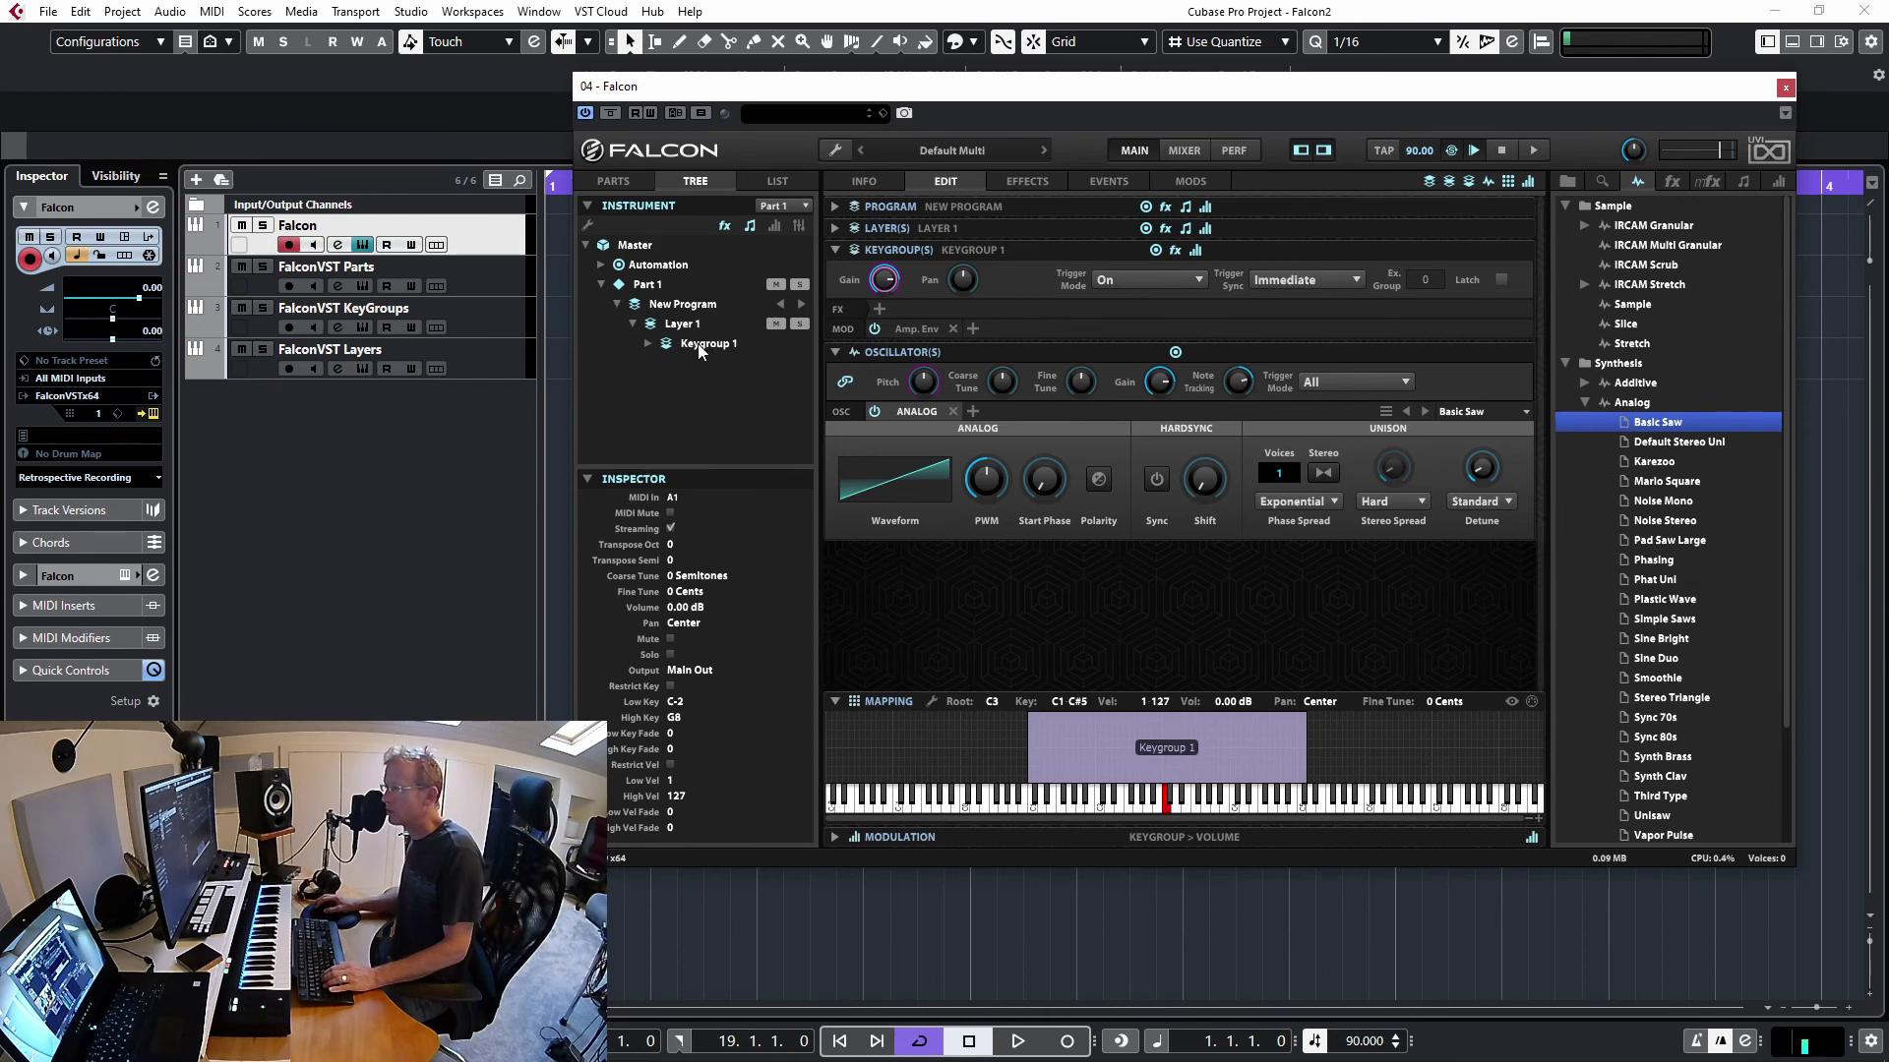
click(650, 343)
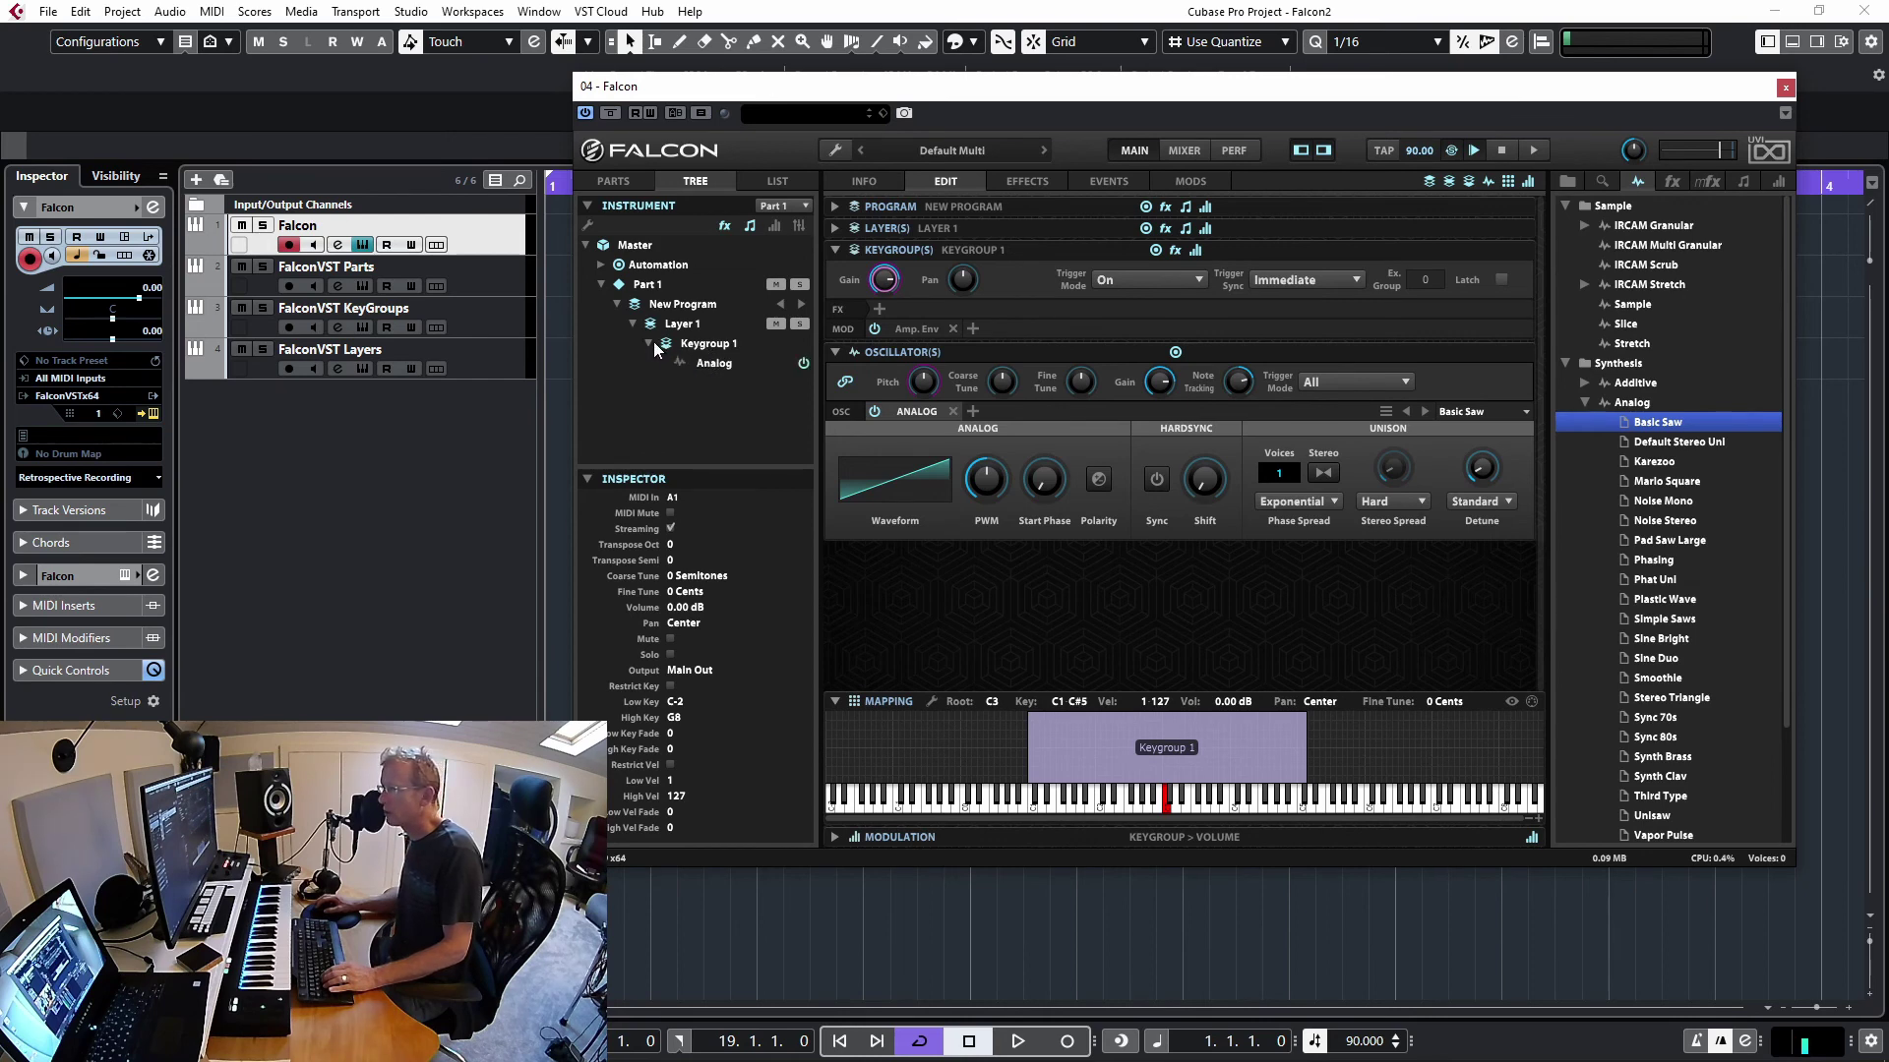
click(714, 364)
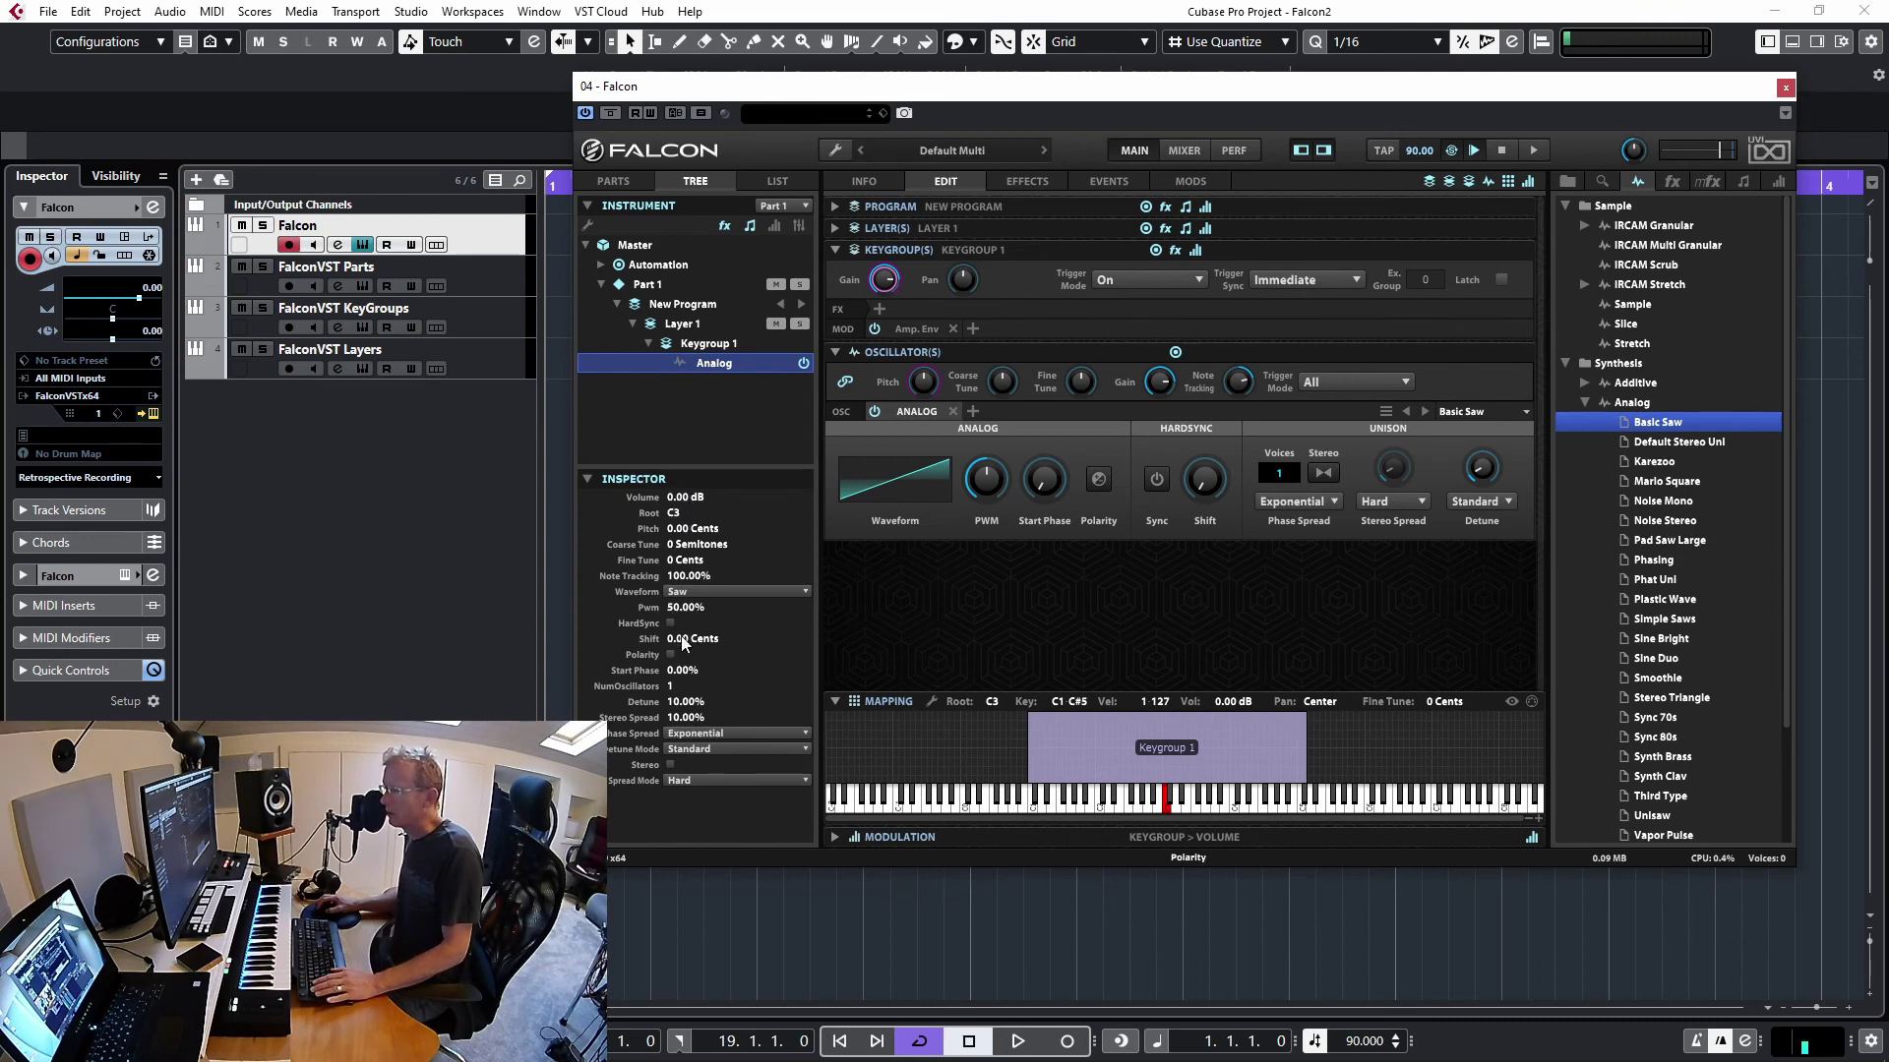
click(707, 347)
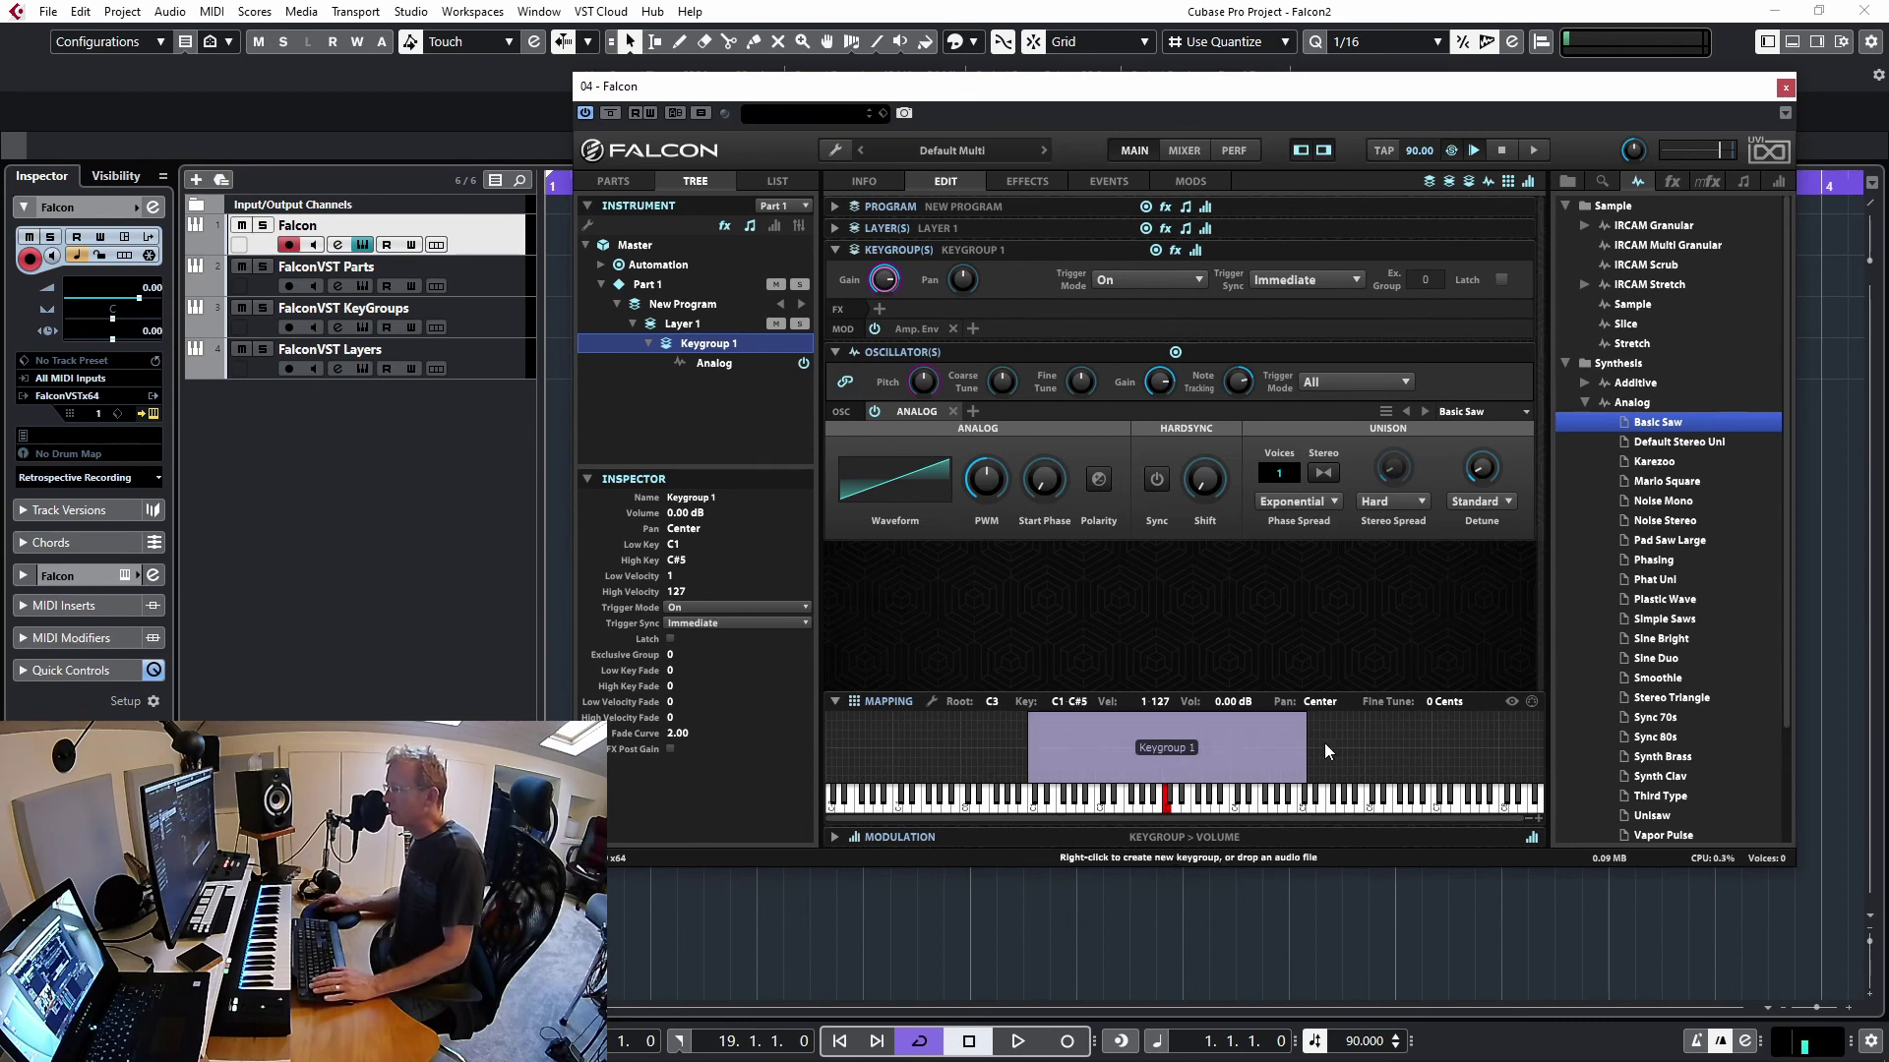
Resize Keygroup 1 directly in the mapping editor until its key range spans F0 to F5
drag(1304, 752, 1231, 752)
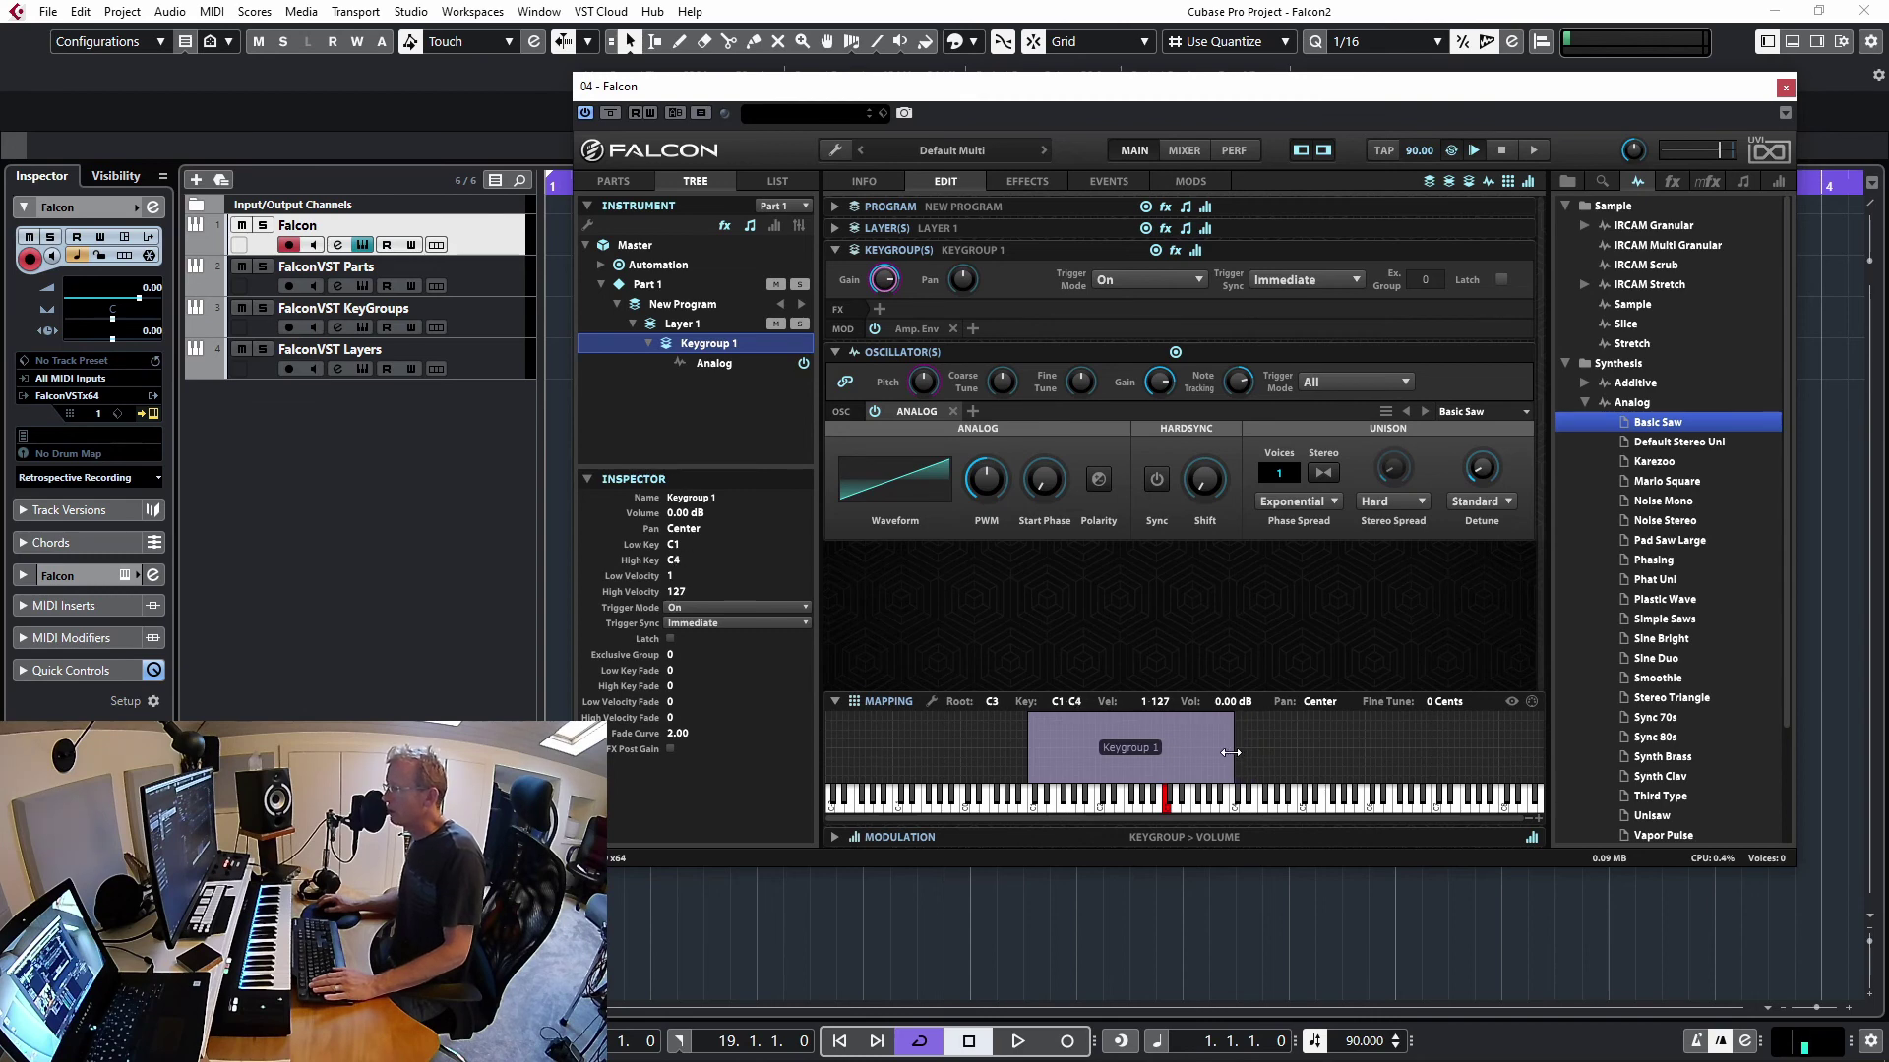
drag(1231, 753, 1316, 753)
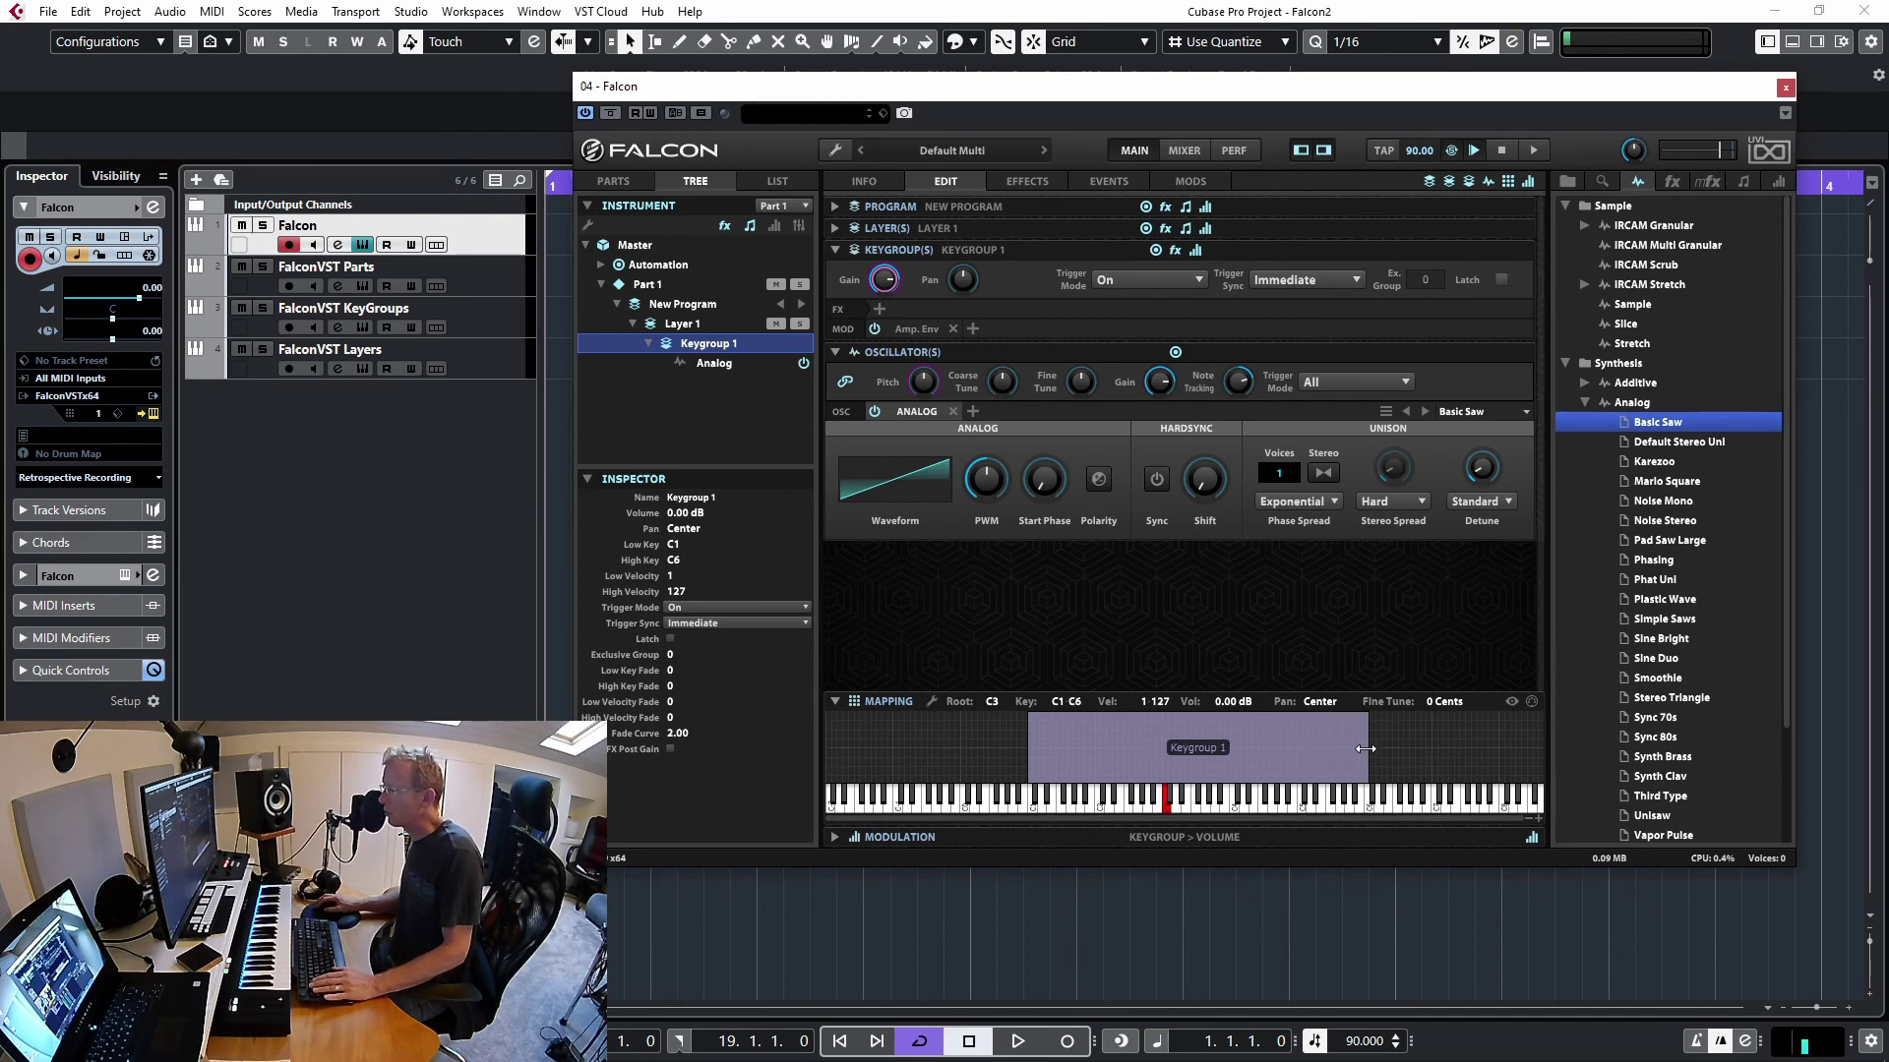
mouse_move(1354, 749)
mouse_down()
mouse_move(1304, 749)
mouse_move(1329, 749)
mouse_up()
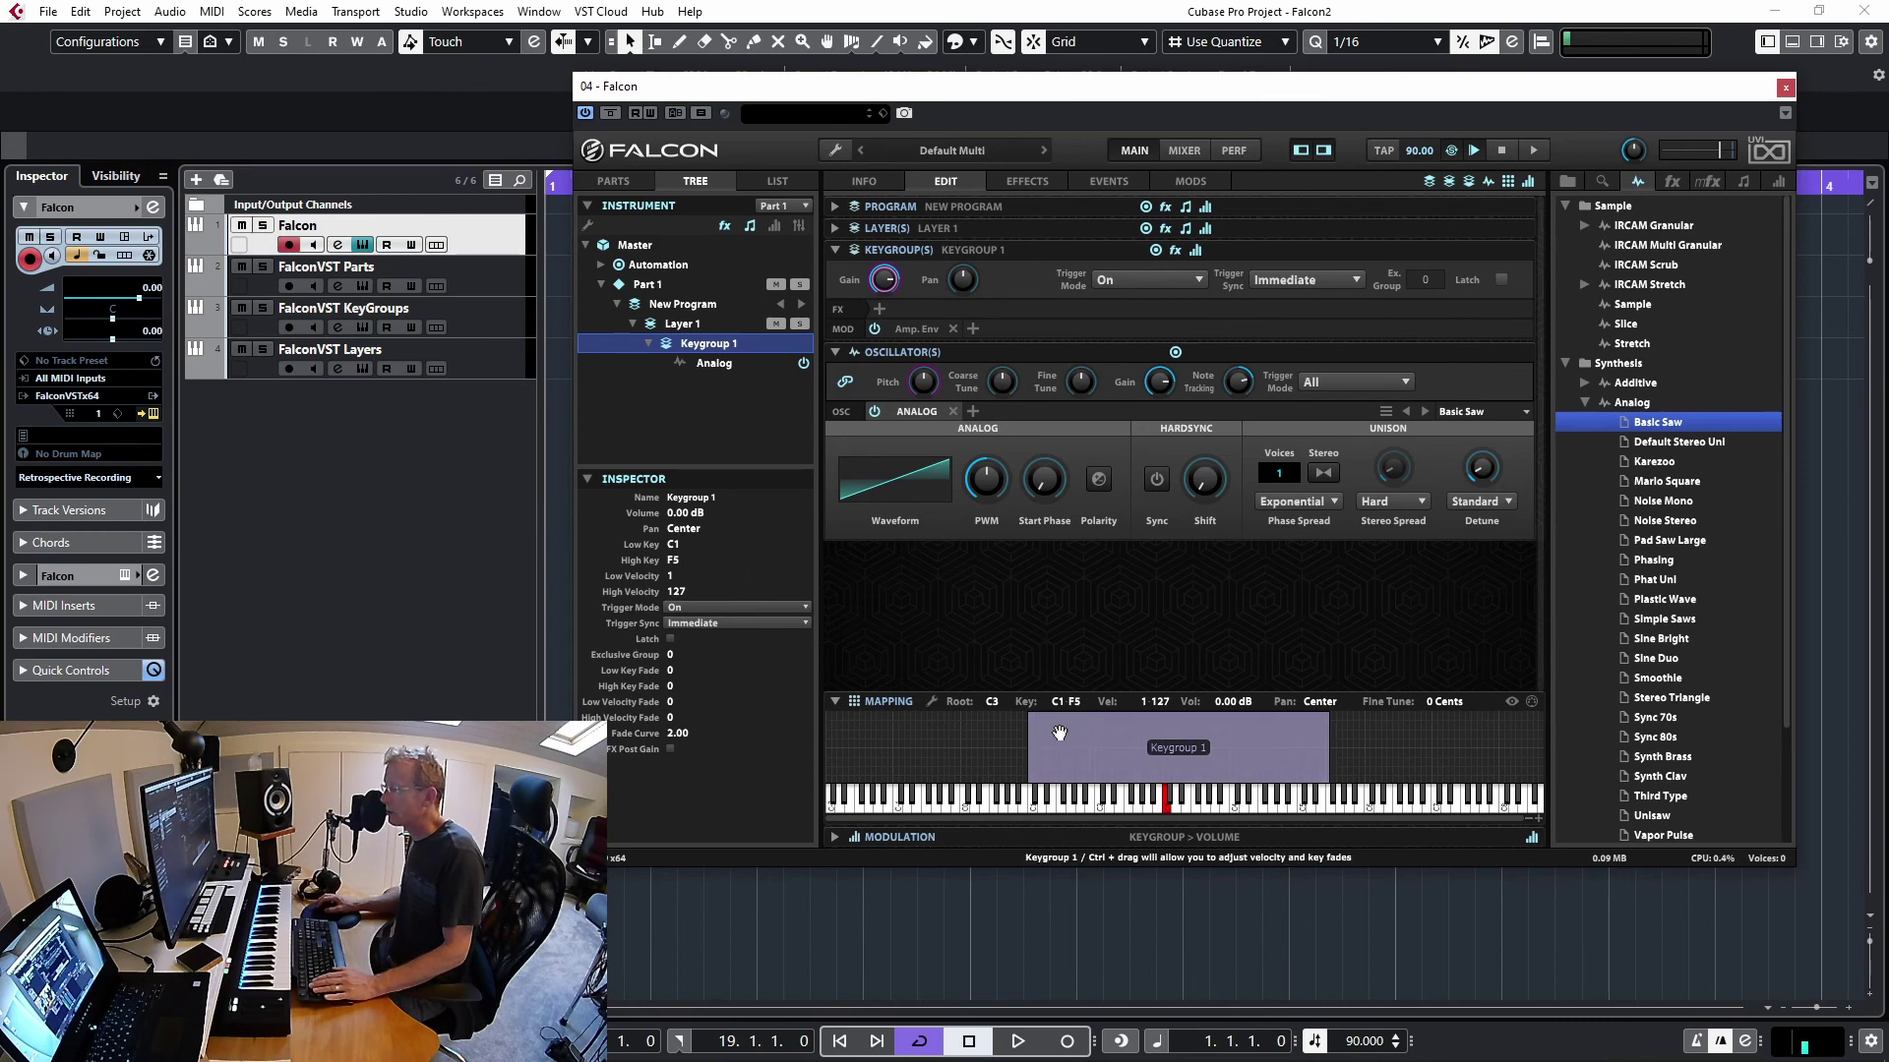
drag(1028, 733, 989, 733)
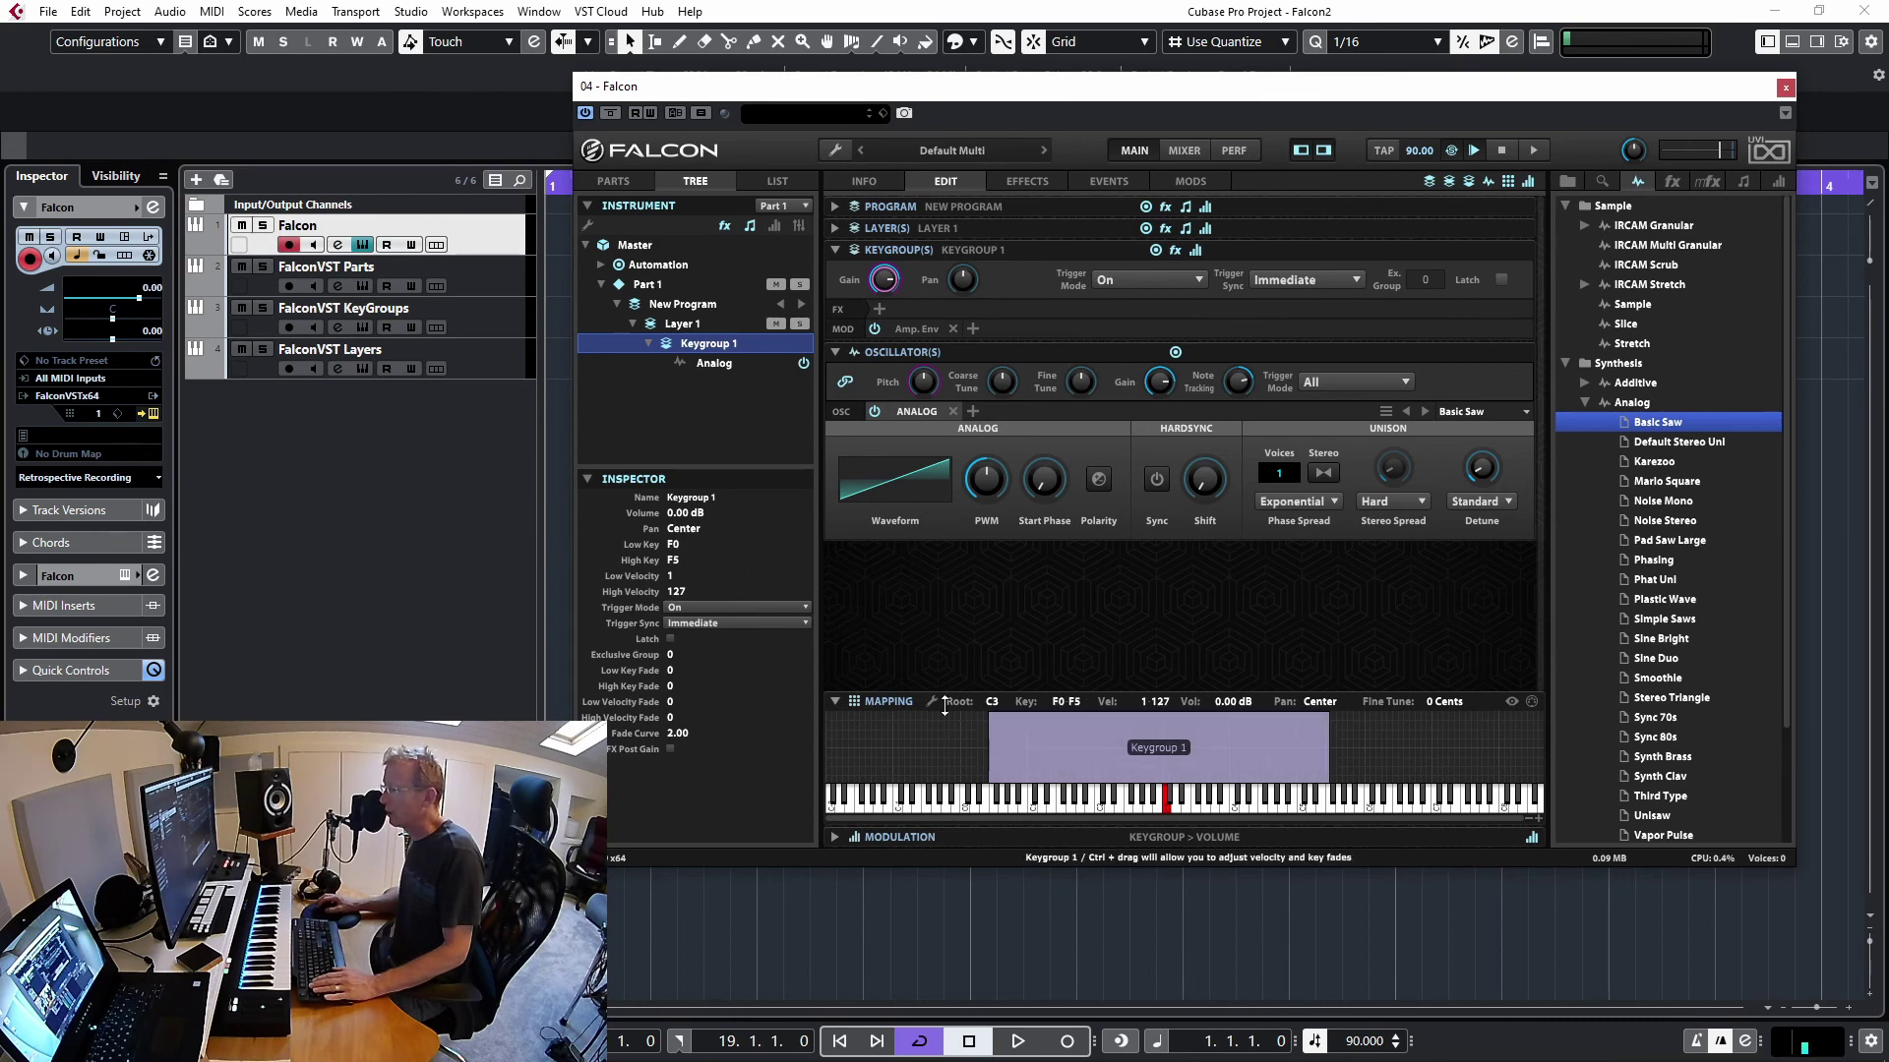
Set Keygroup 1's low key to C1 and its high key to C5 by entering exact values
double_click(677, 545)
text(c1)
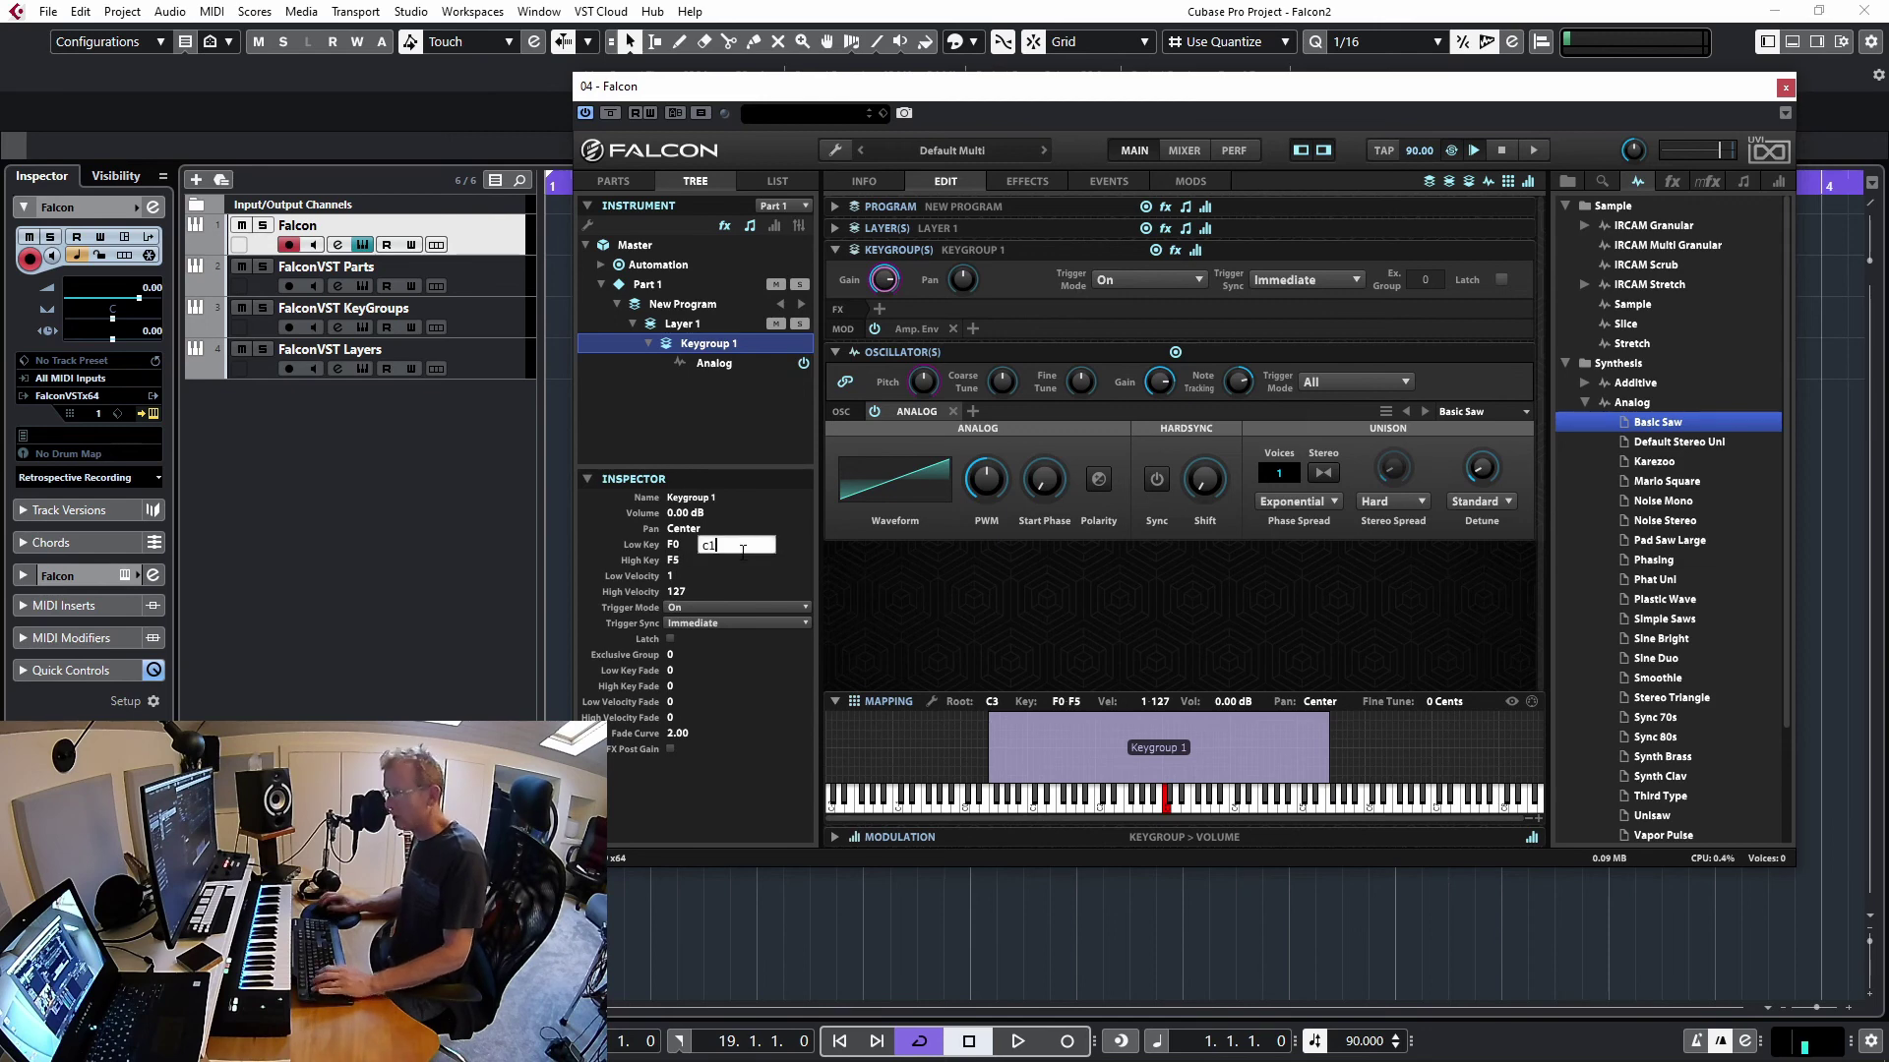
key(Return)
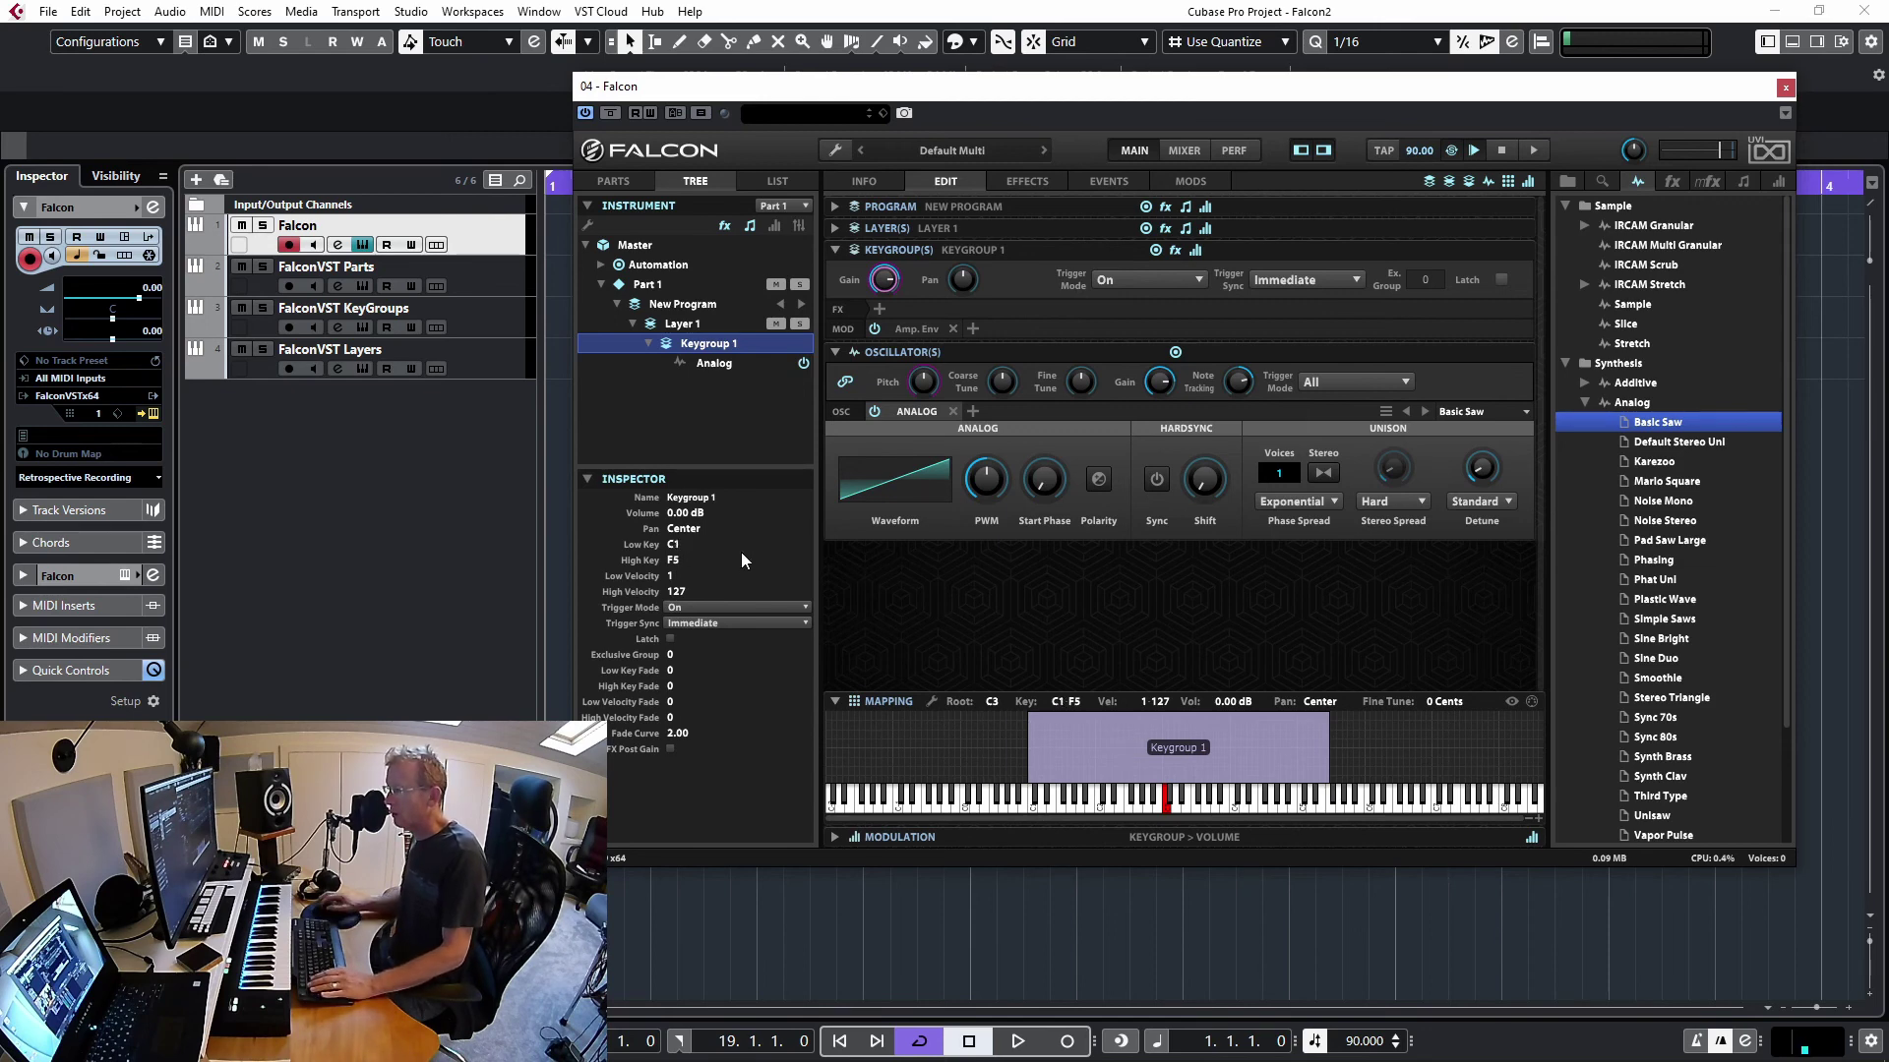
double_click(674, 561)
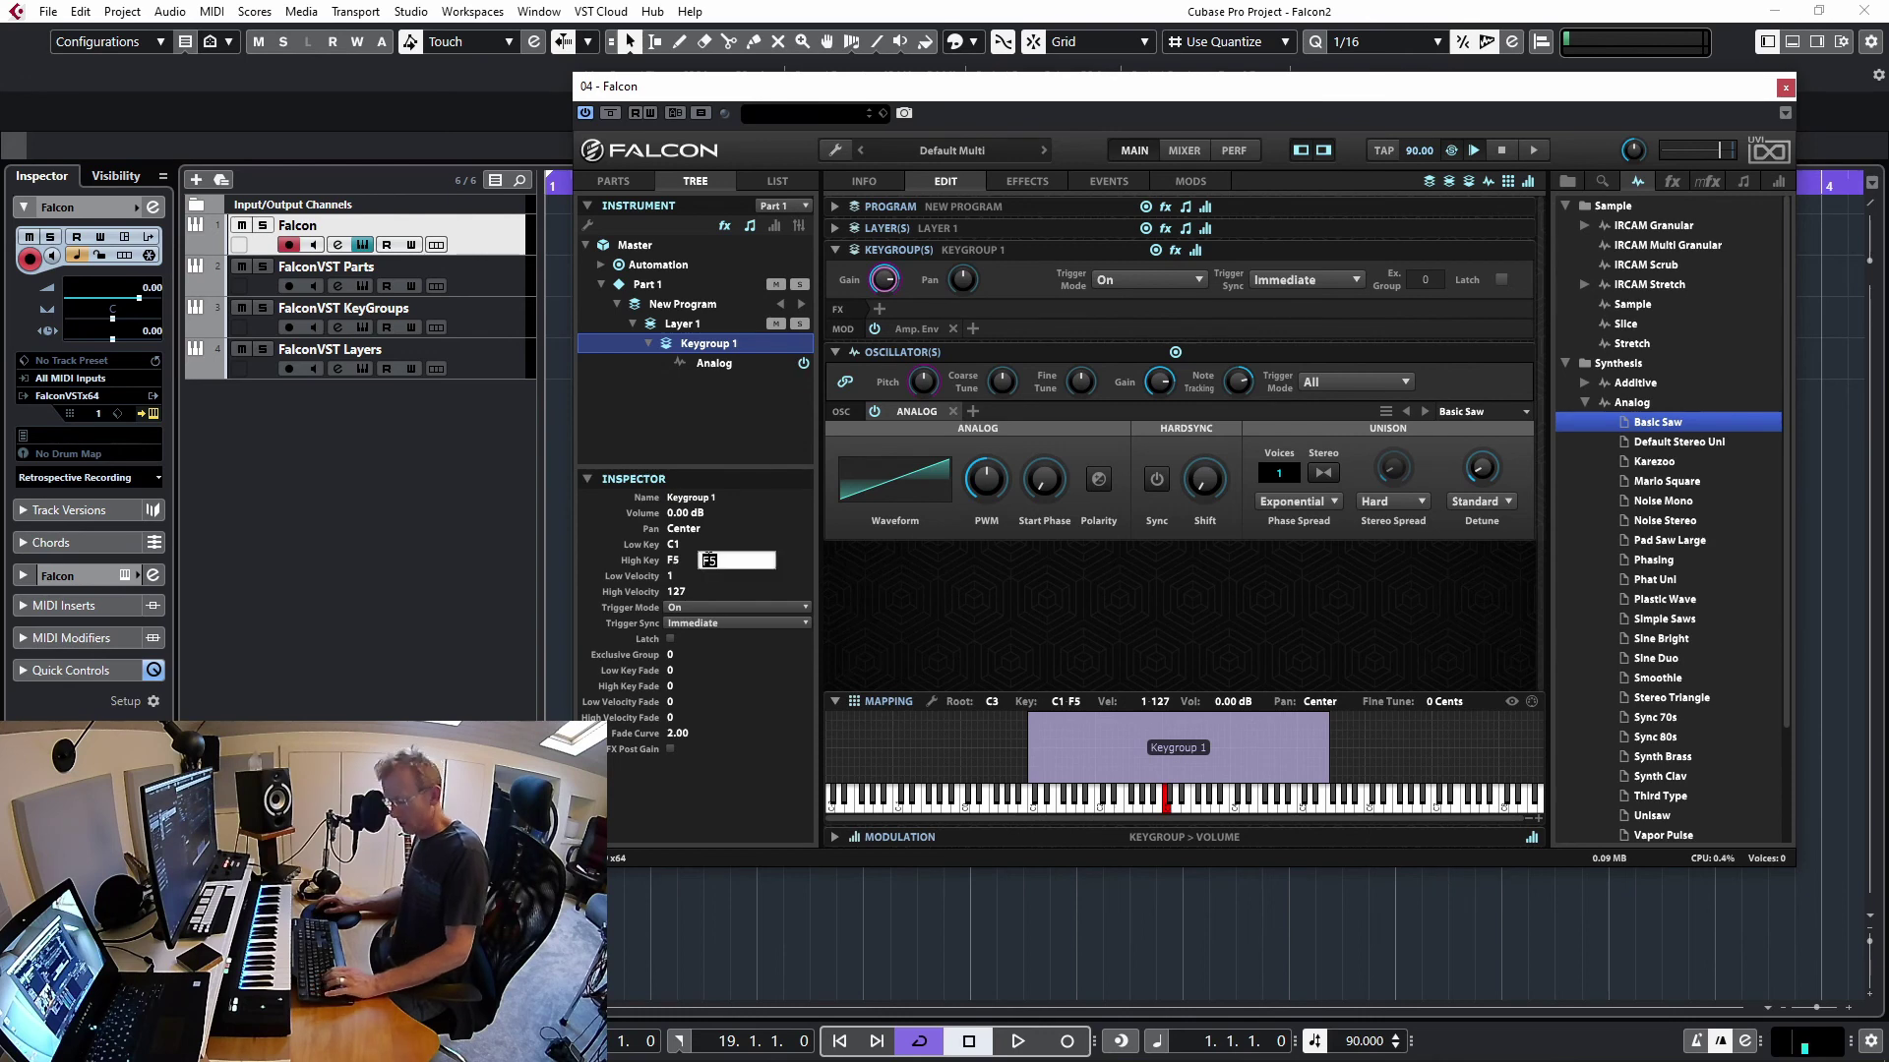
text(c5)
key(Return)
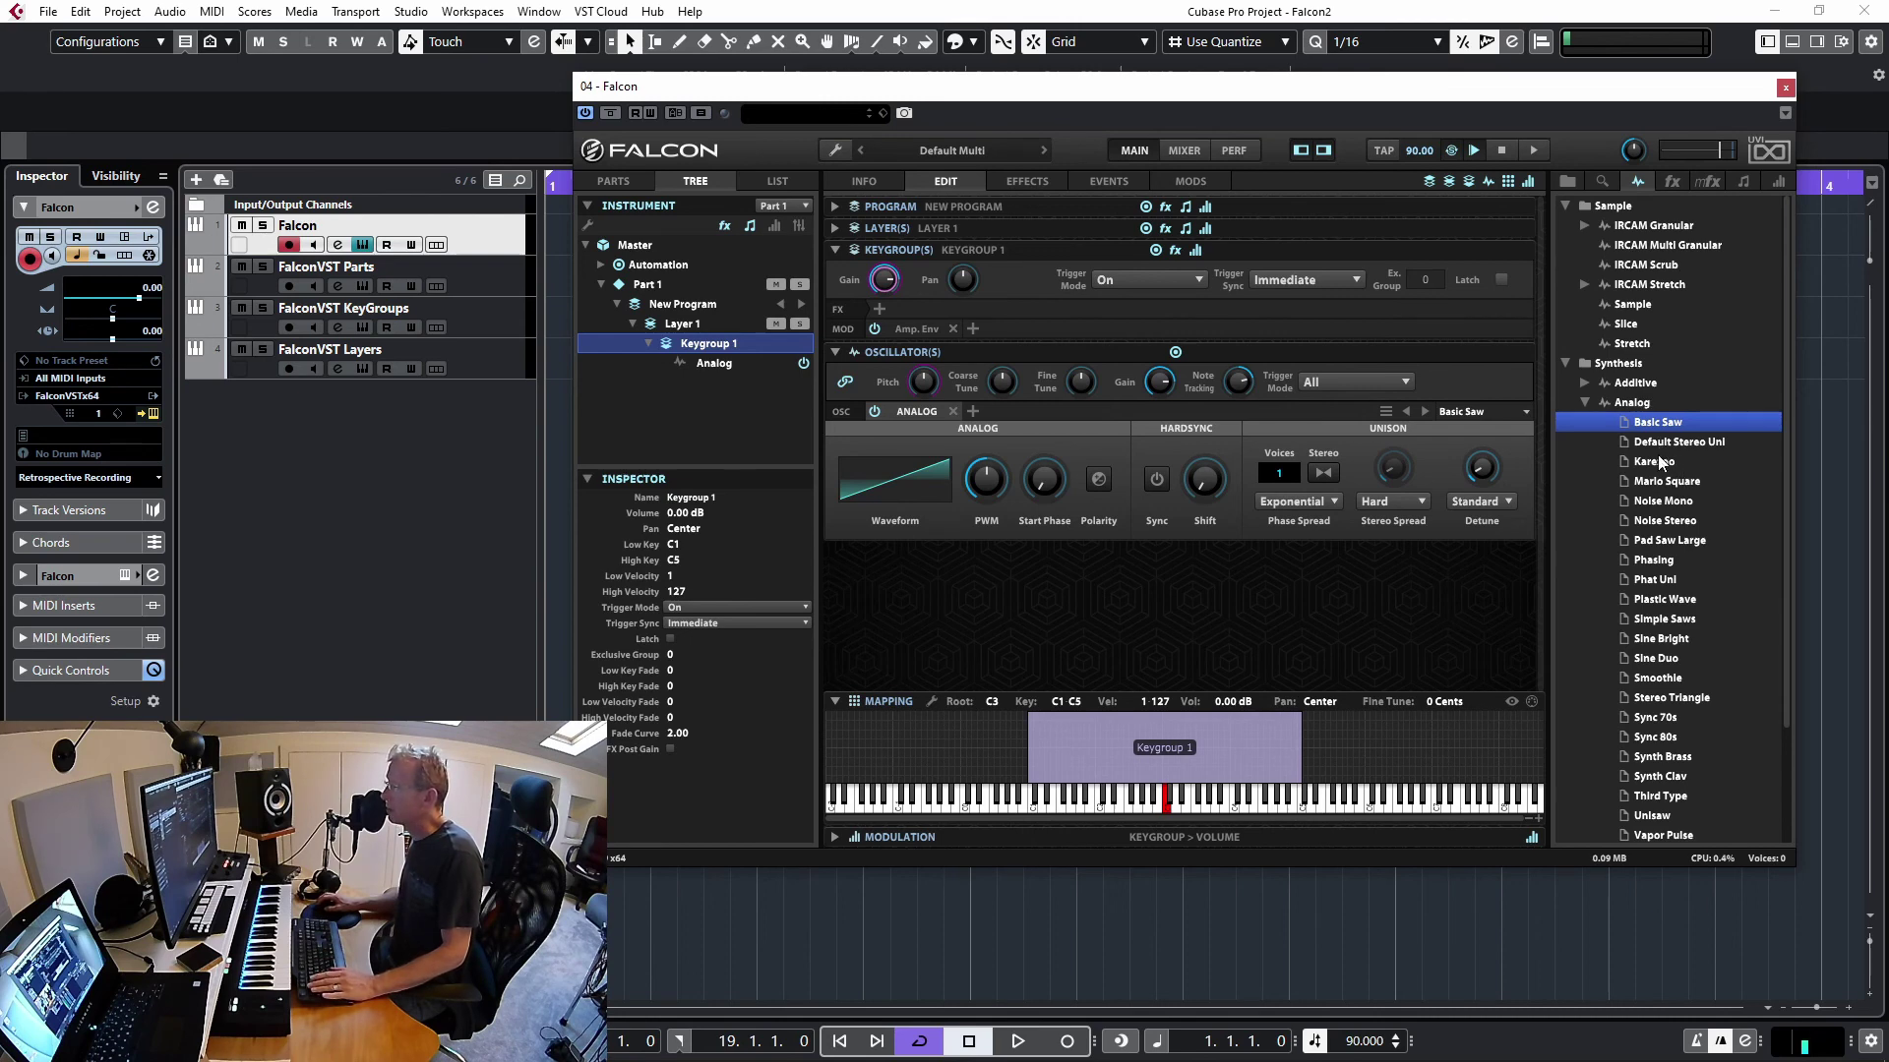
Add the Analog preset Karezoo as a second oscillator in Keygroup 1 and toggle its bypass to compare the layered sound
drag(1657, 458, 1253, 437)
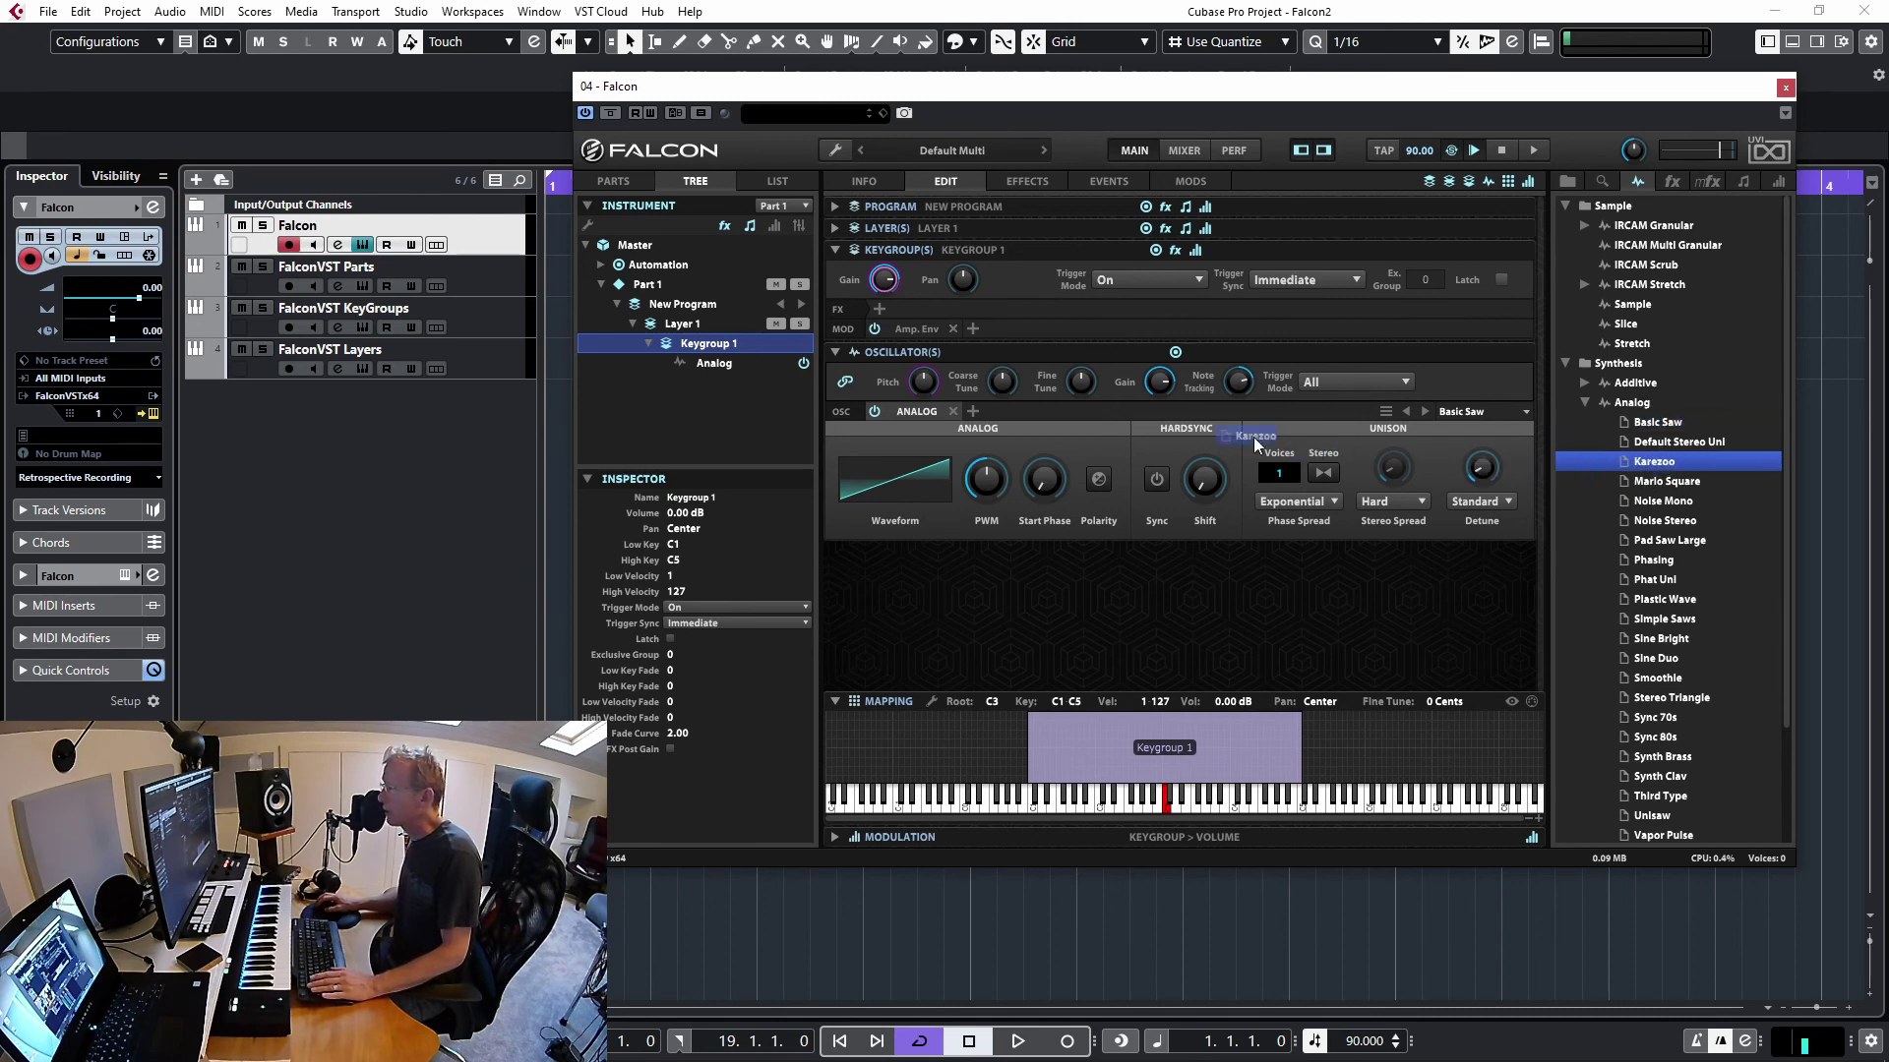
drag(1003, 404, 989, 410)
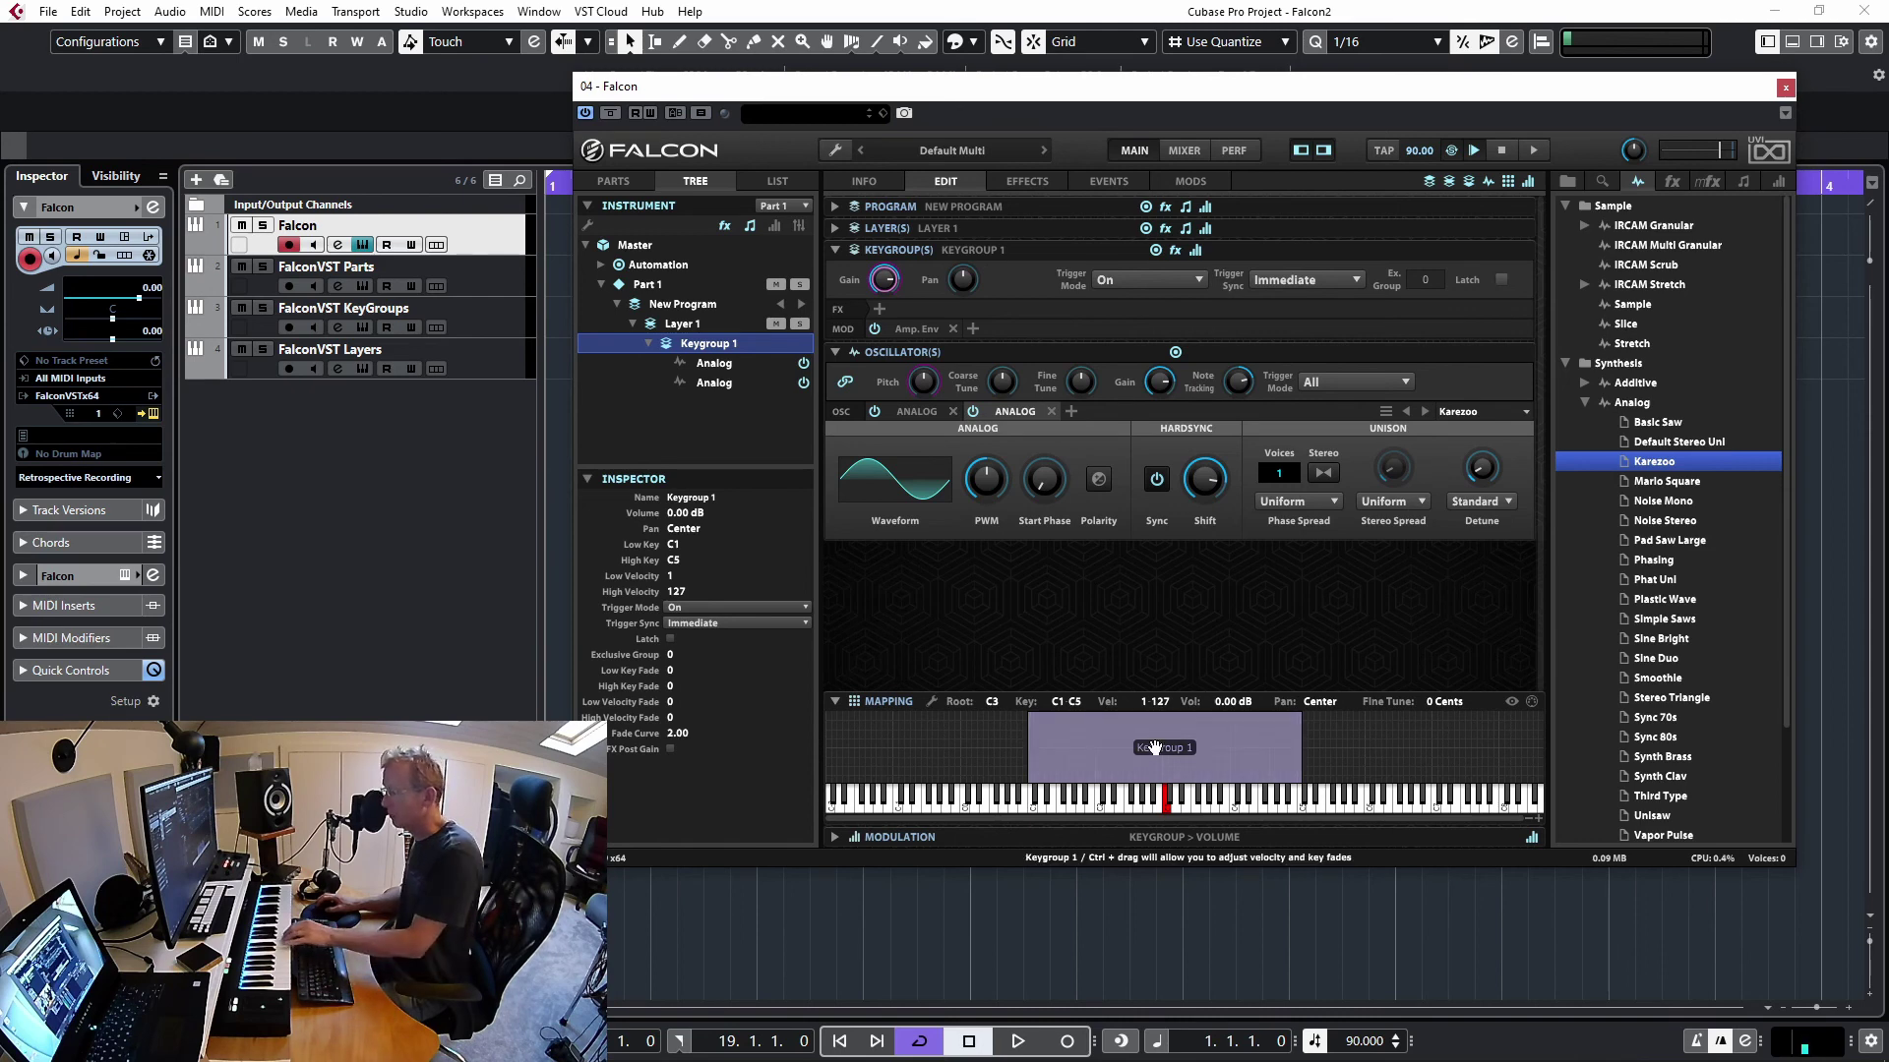
click(905, 416)
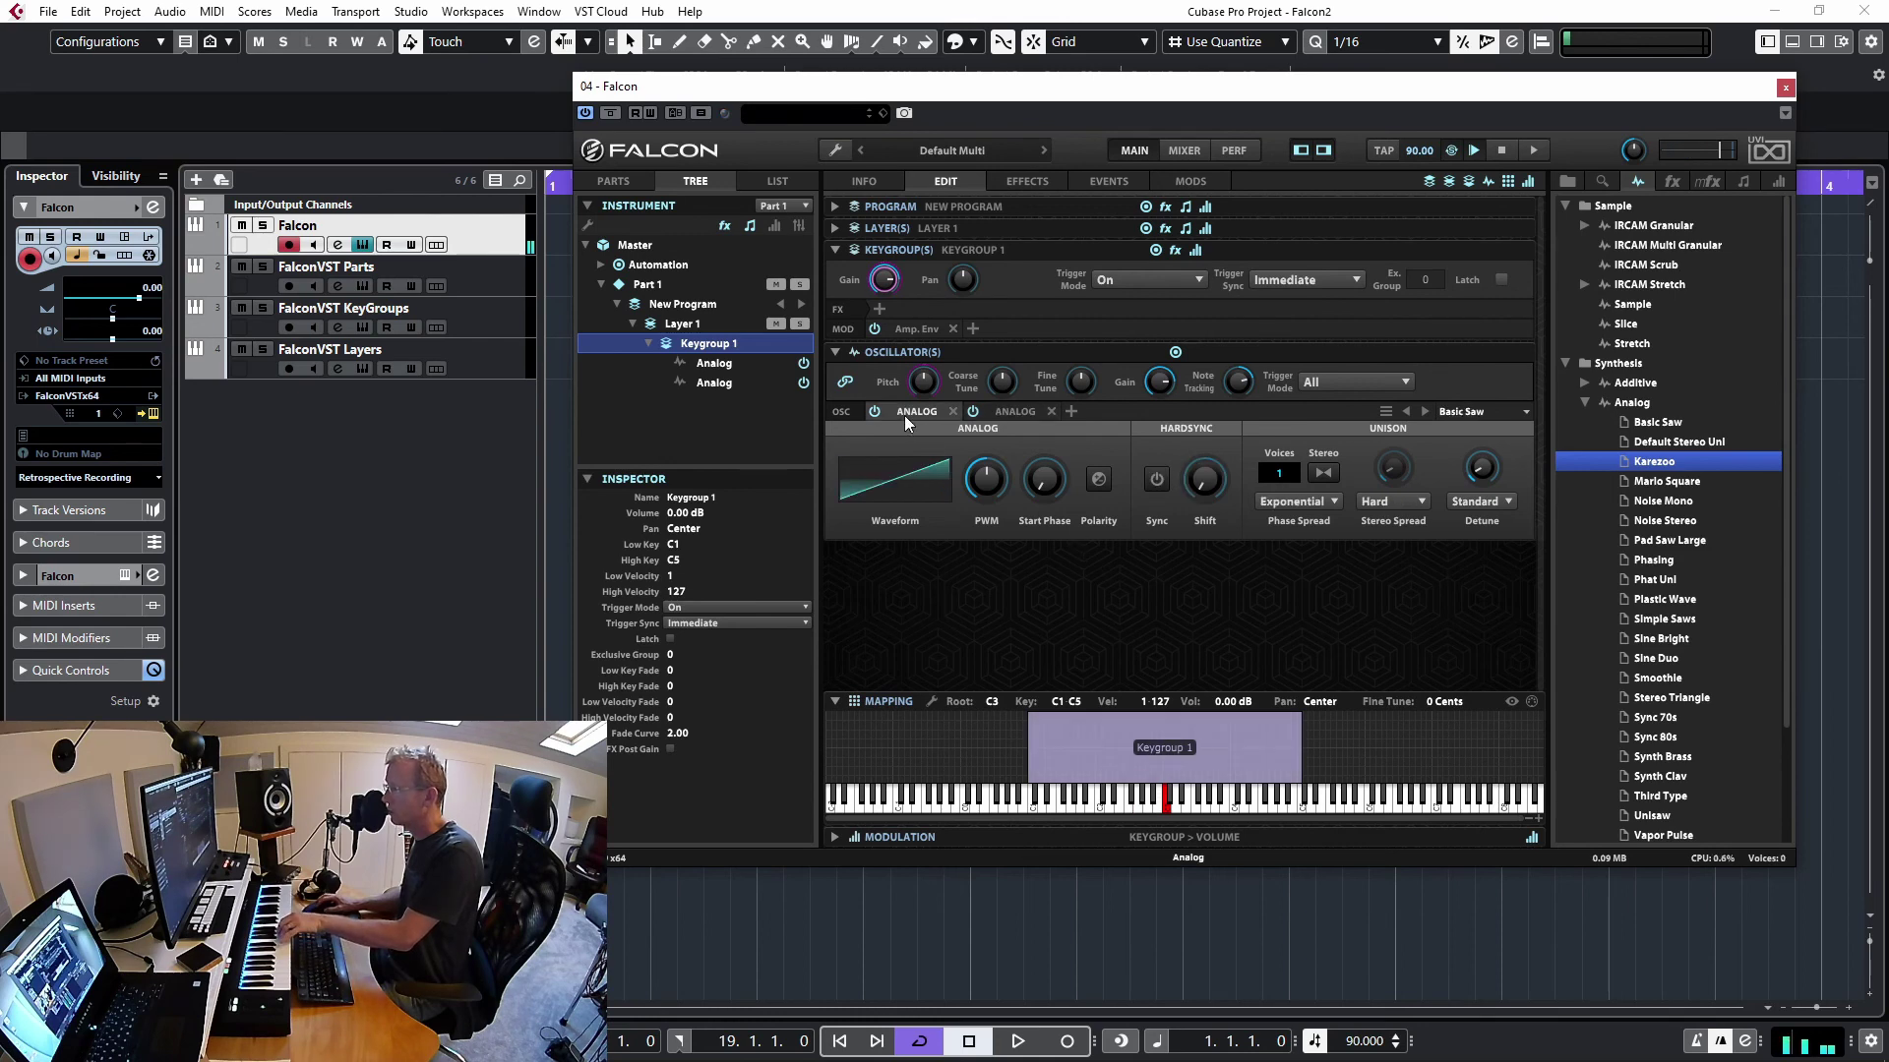
click(974, 412)
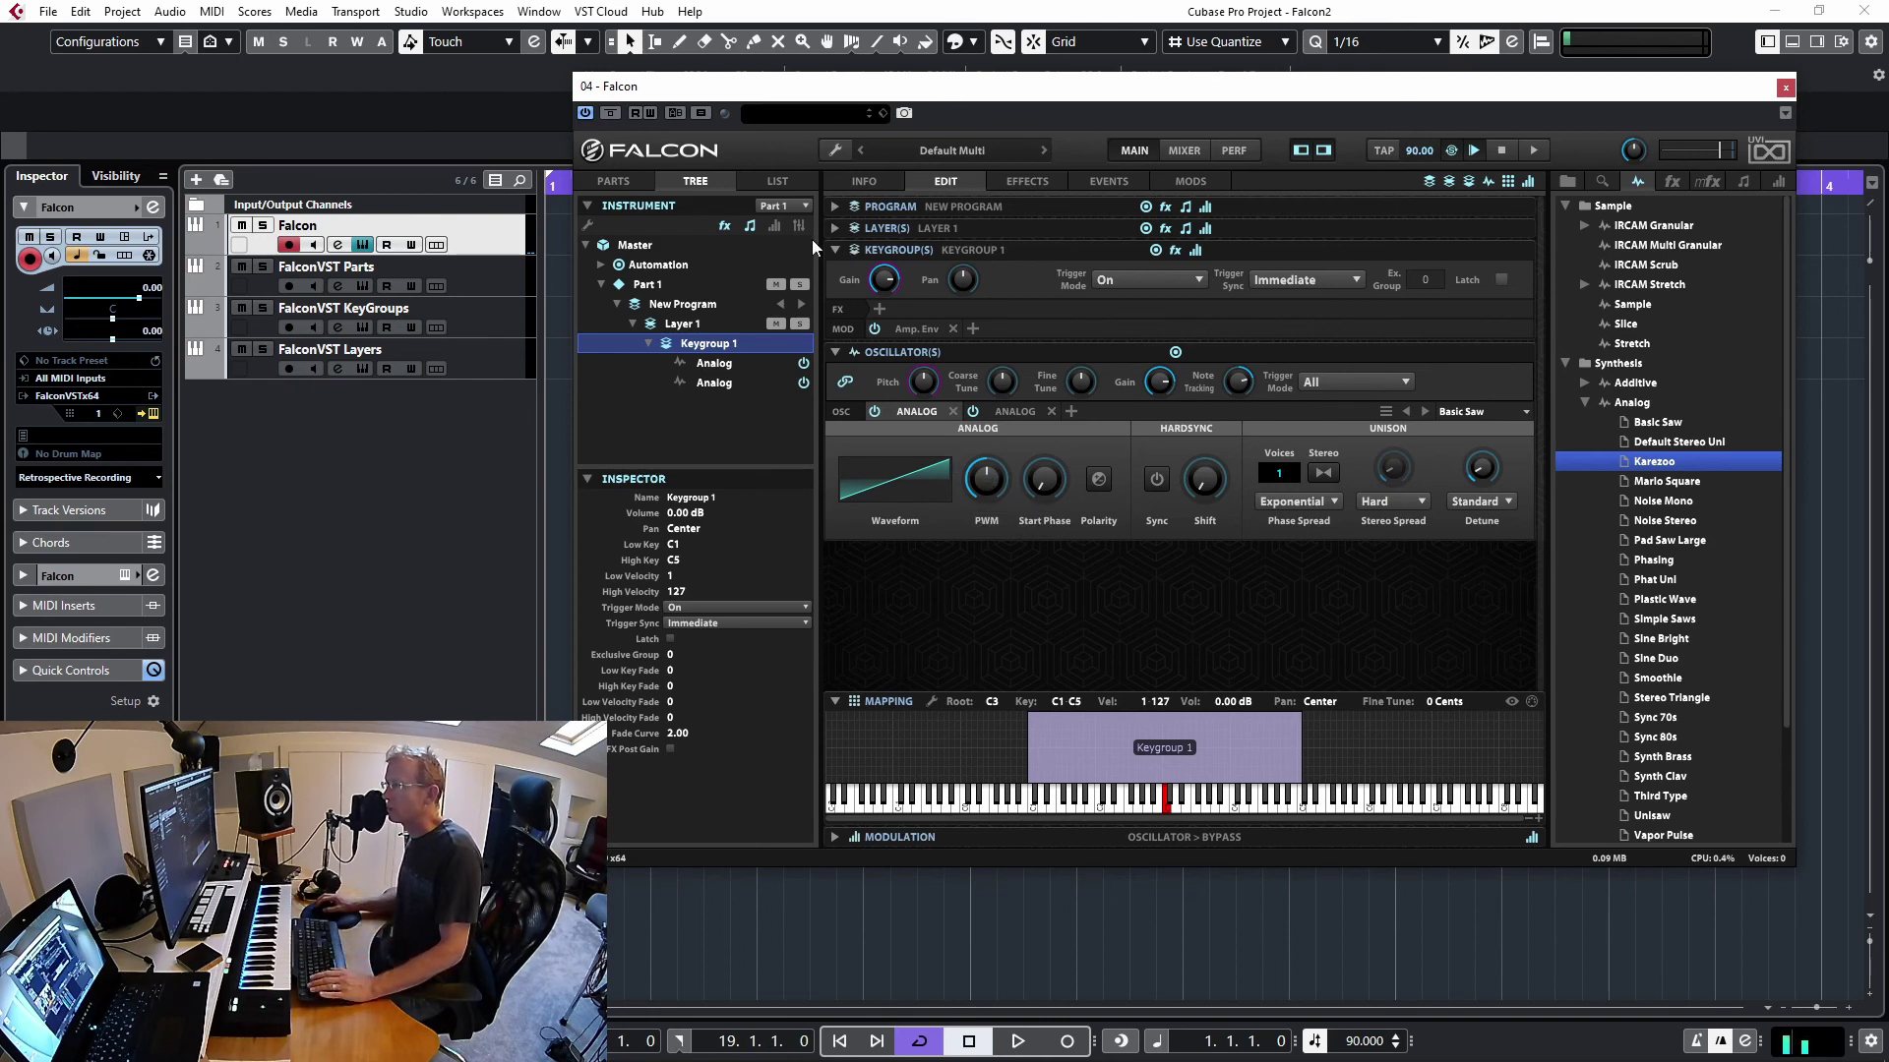
Clear the multi and open the Samples folder under Places in the file browser
click(834, 149)
click(851, 283)
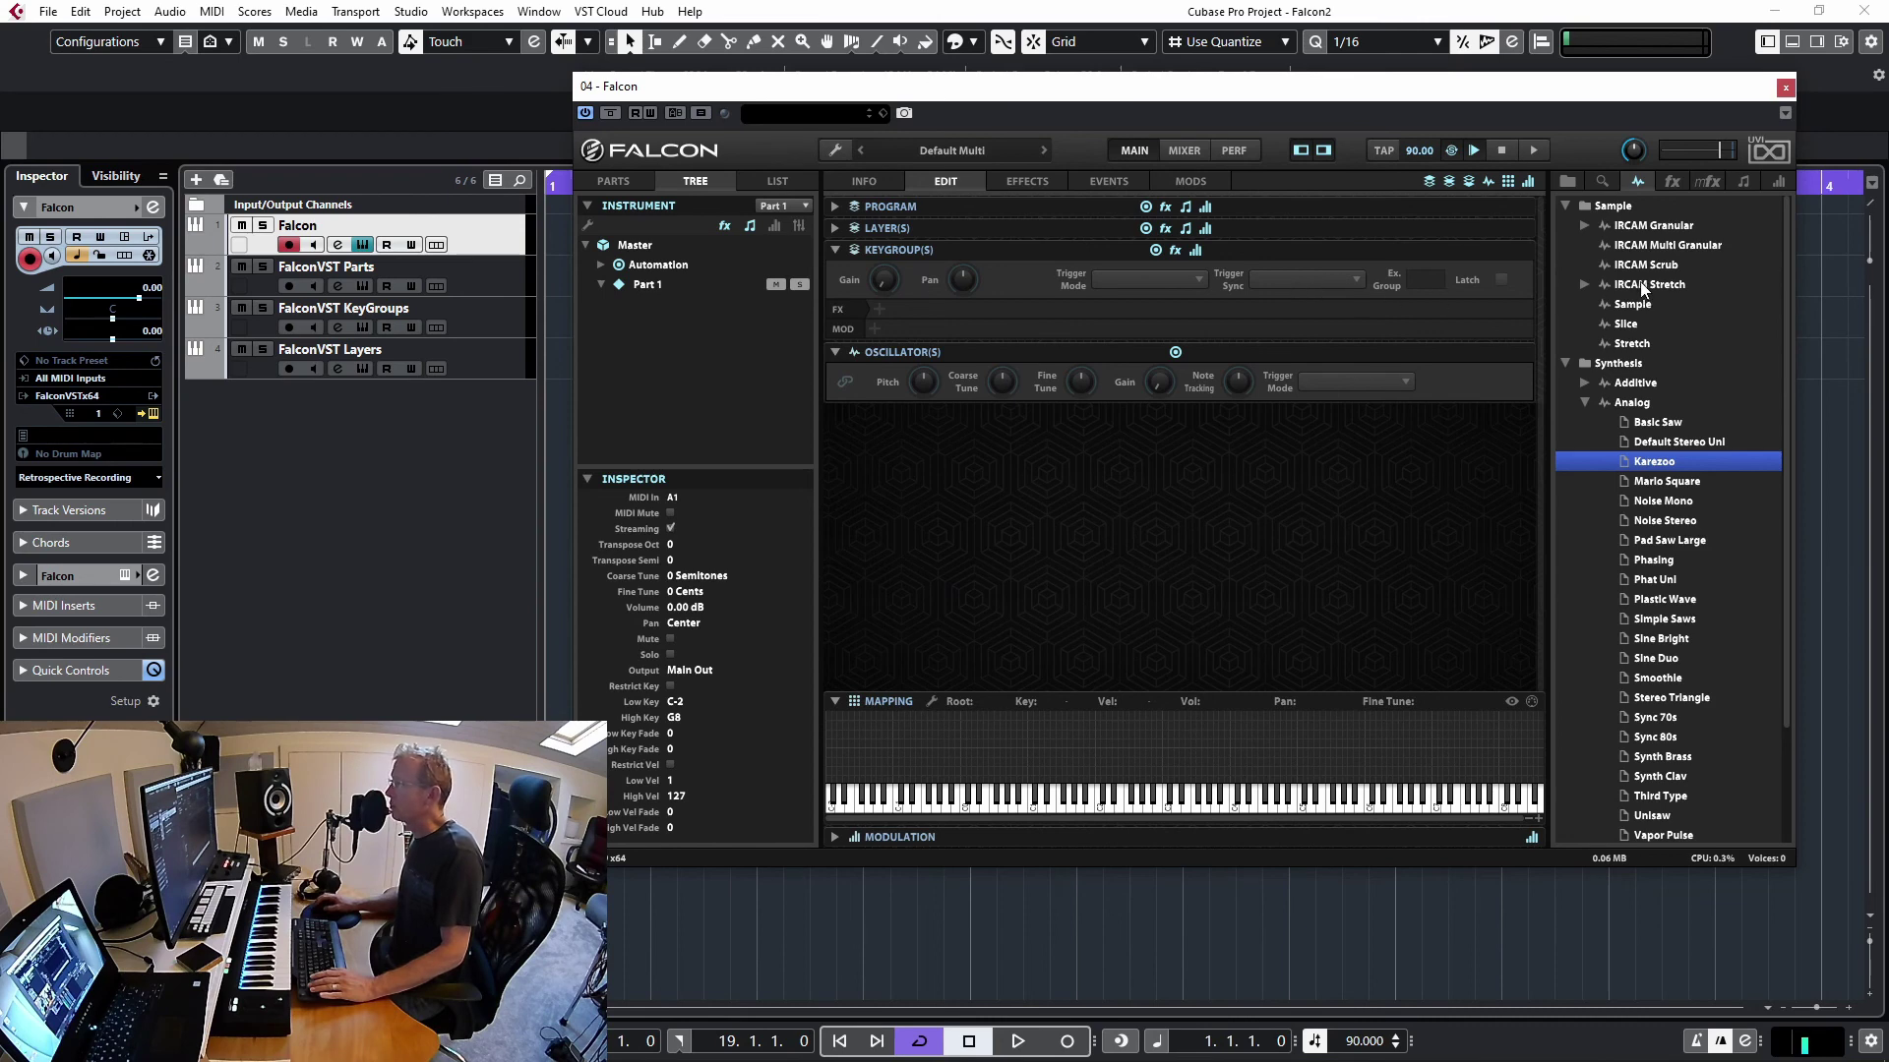
click(1569, 181)
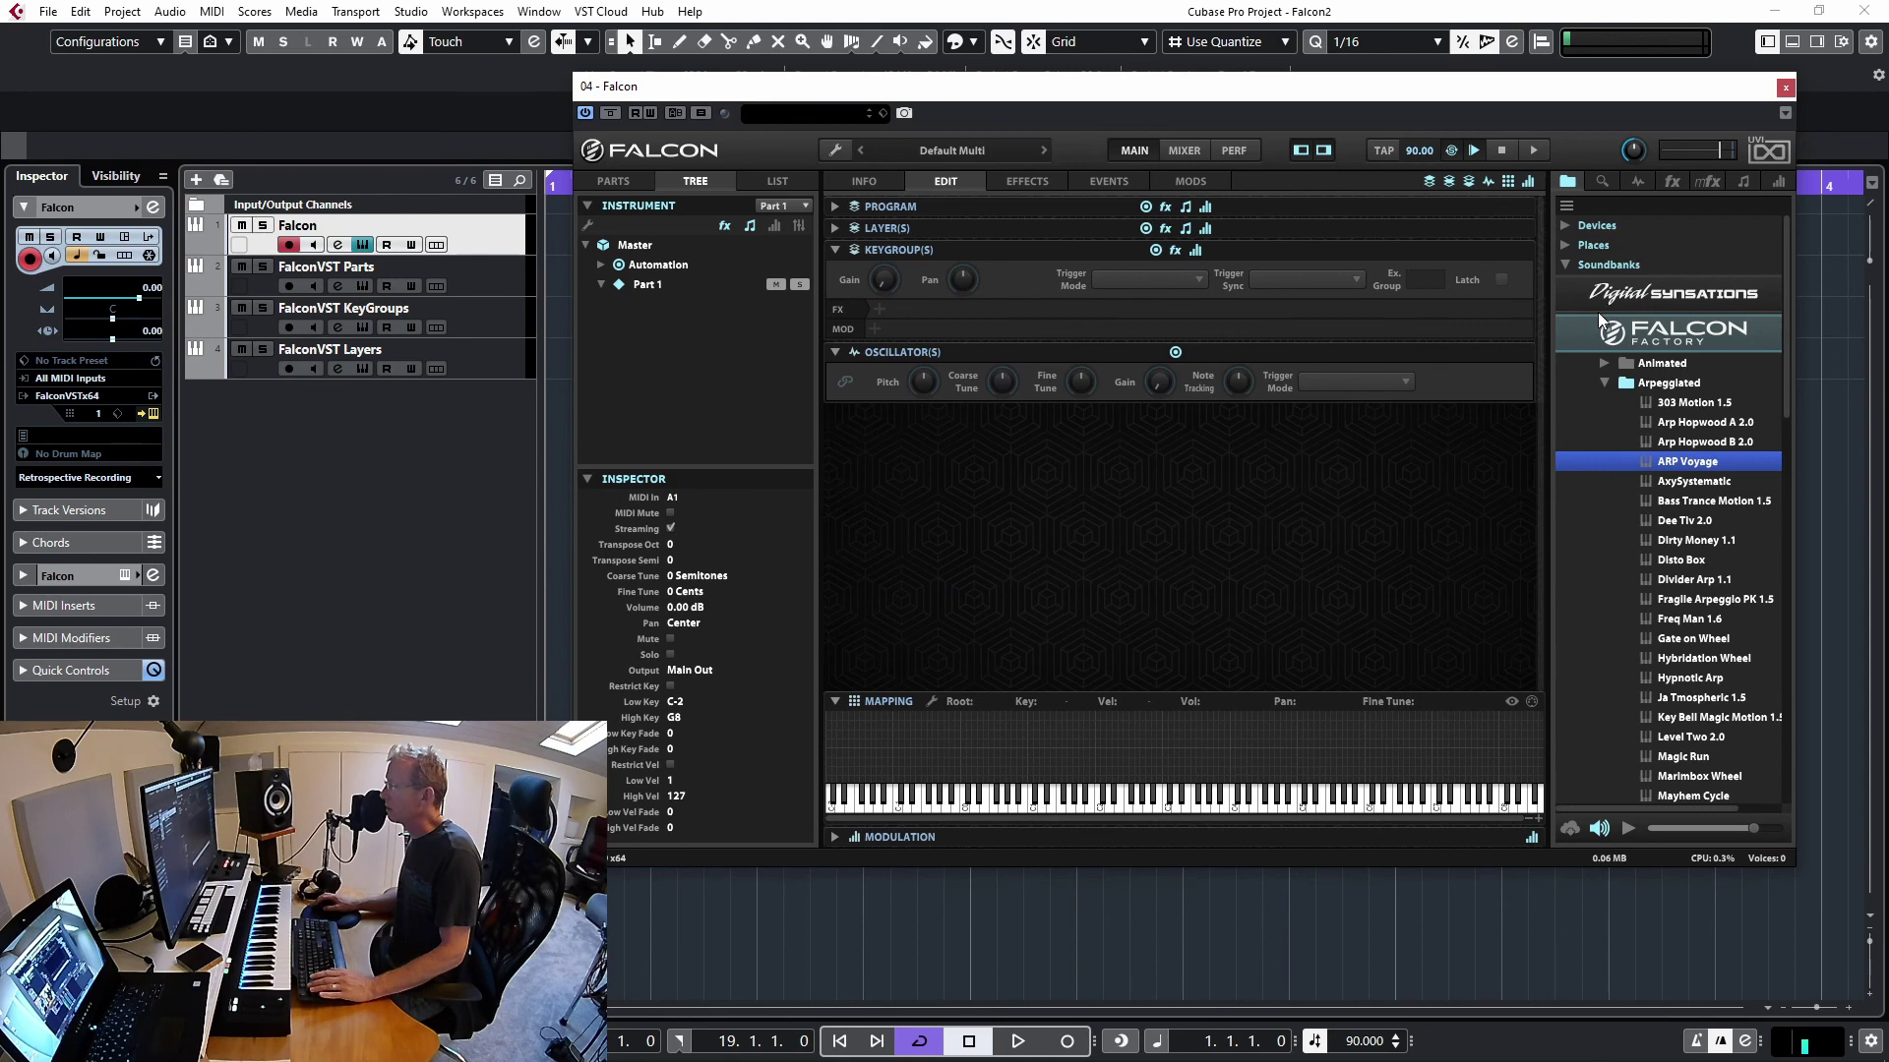
click(1562, 245)
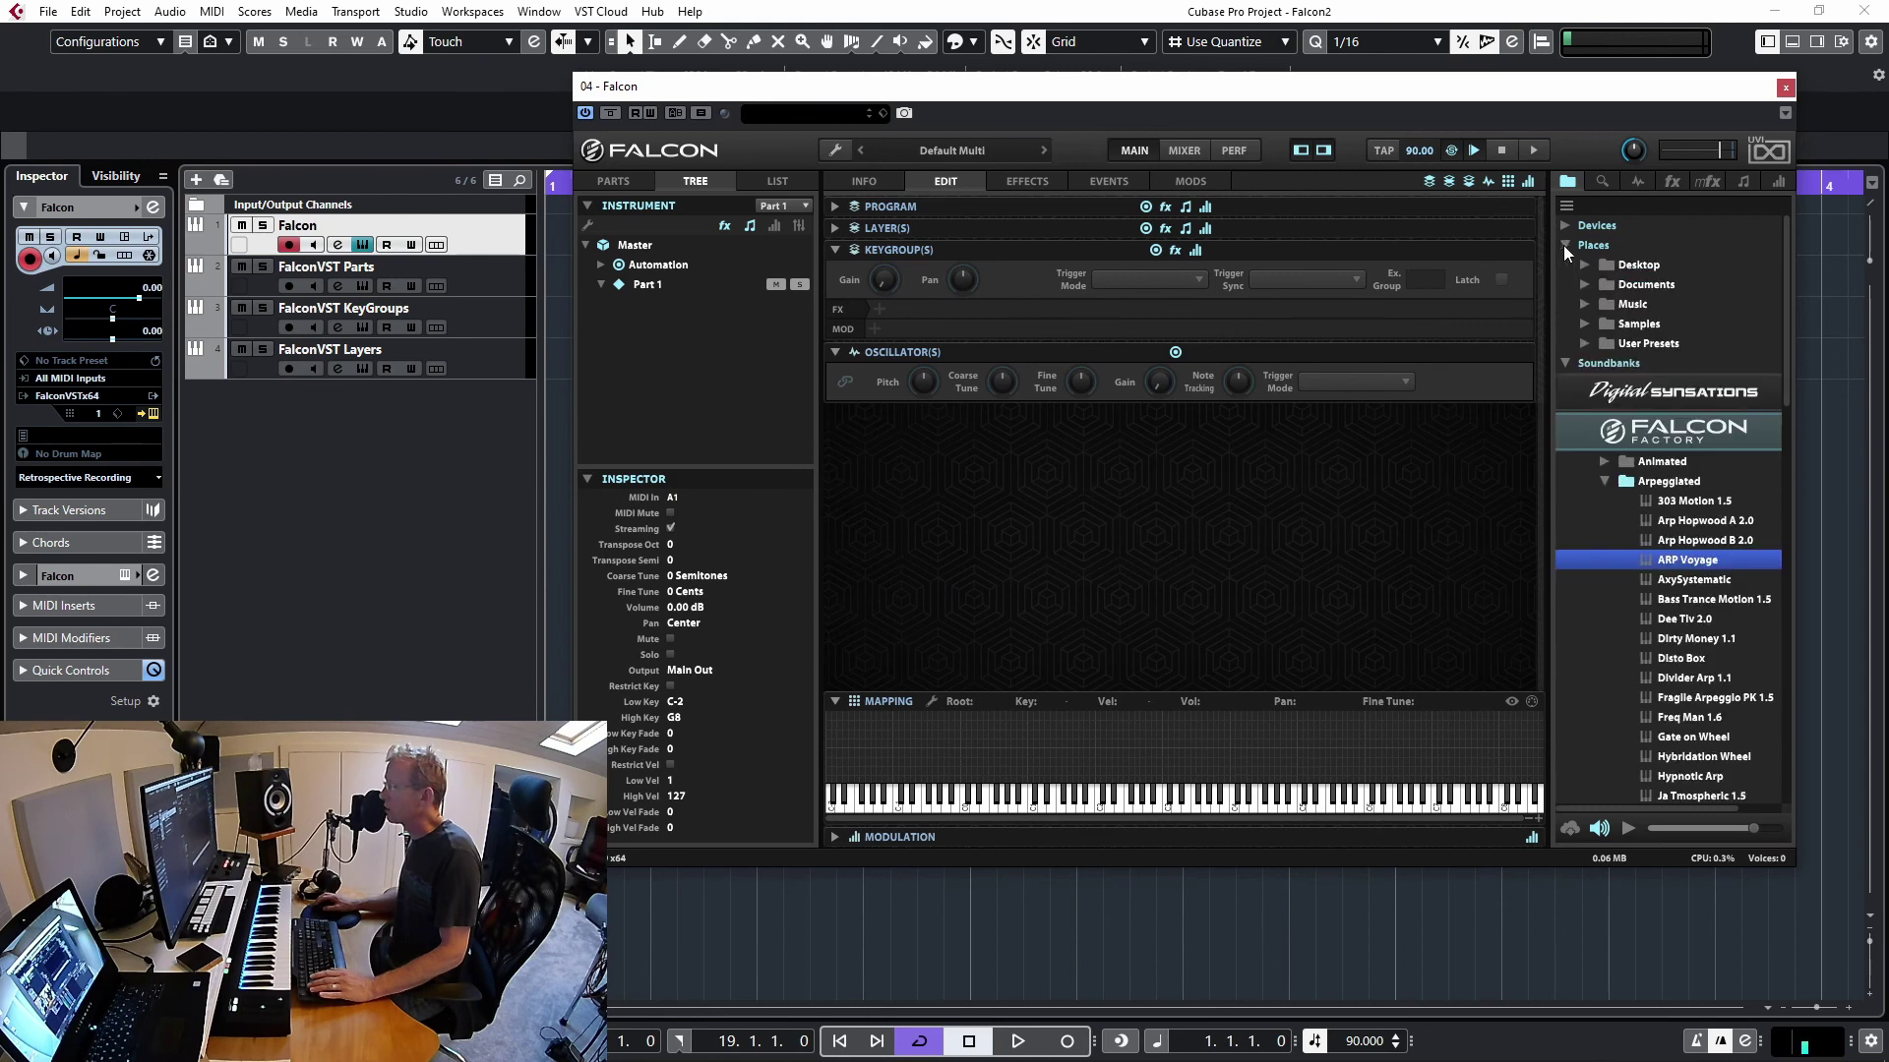
click(1582, 324)
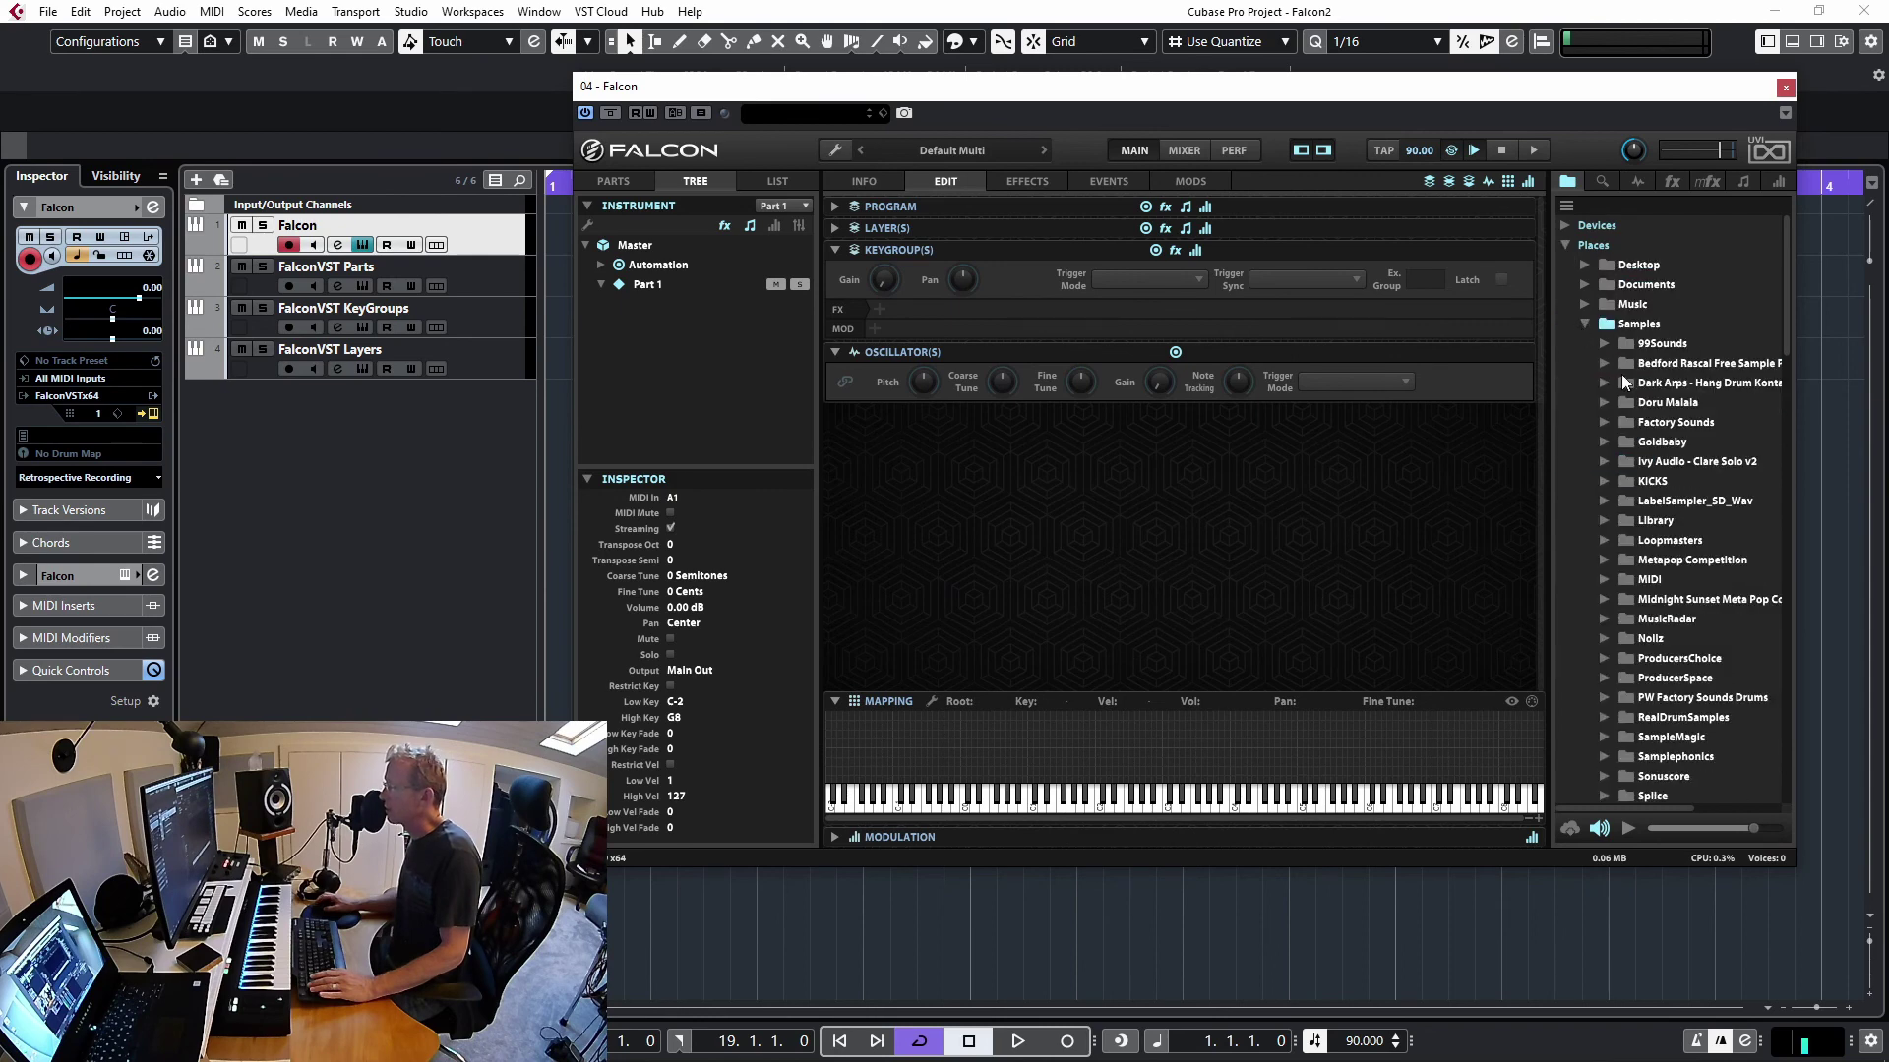
Expand the Nollz sample folder and look through the kit folders inside AnalogueDrums_Nollz
click(1603, 638)
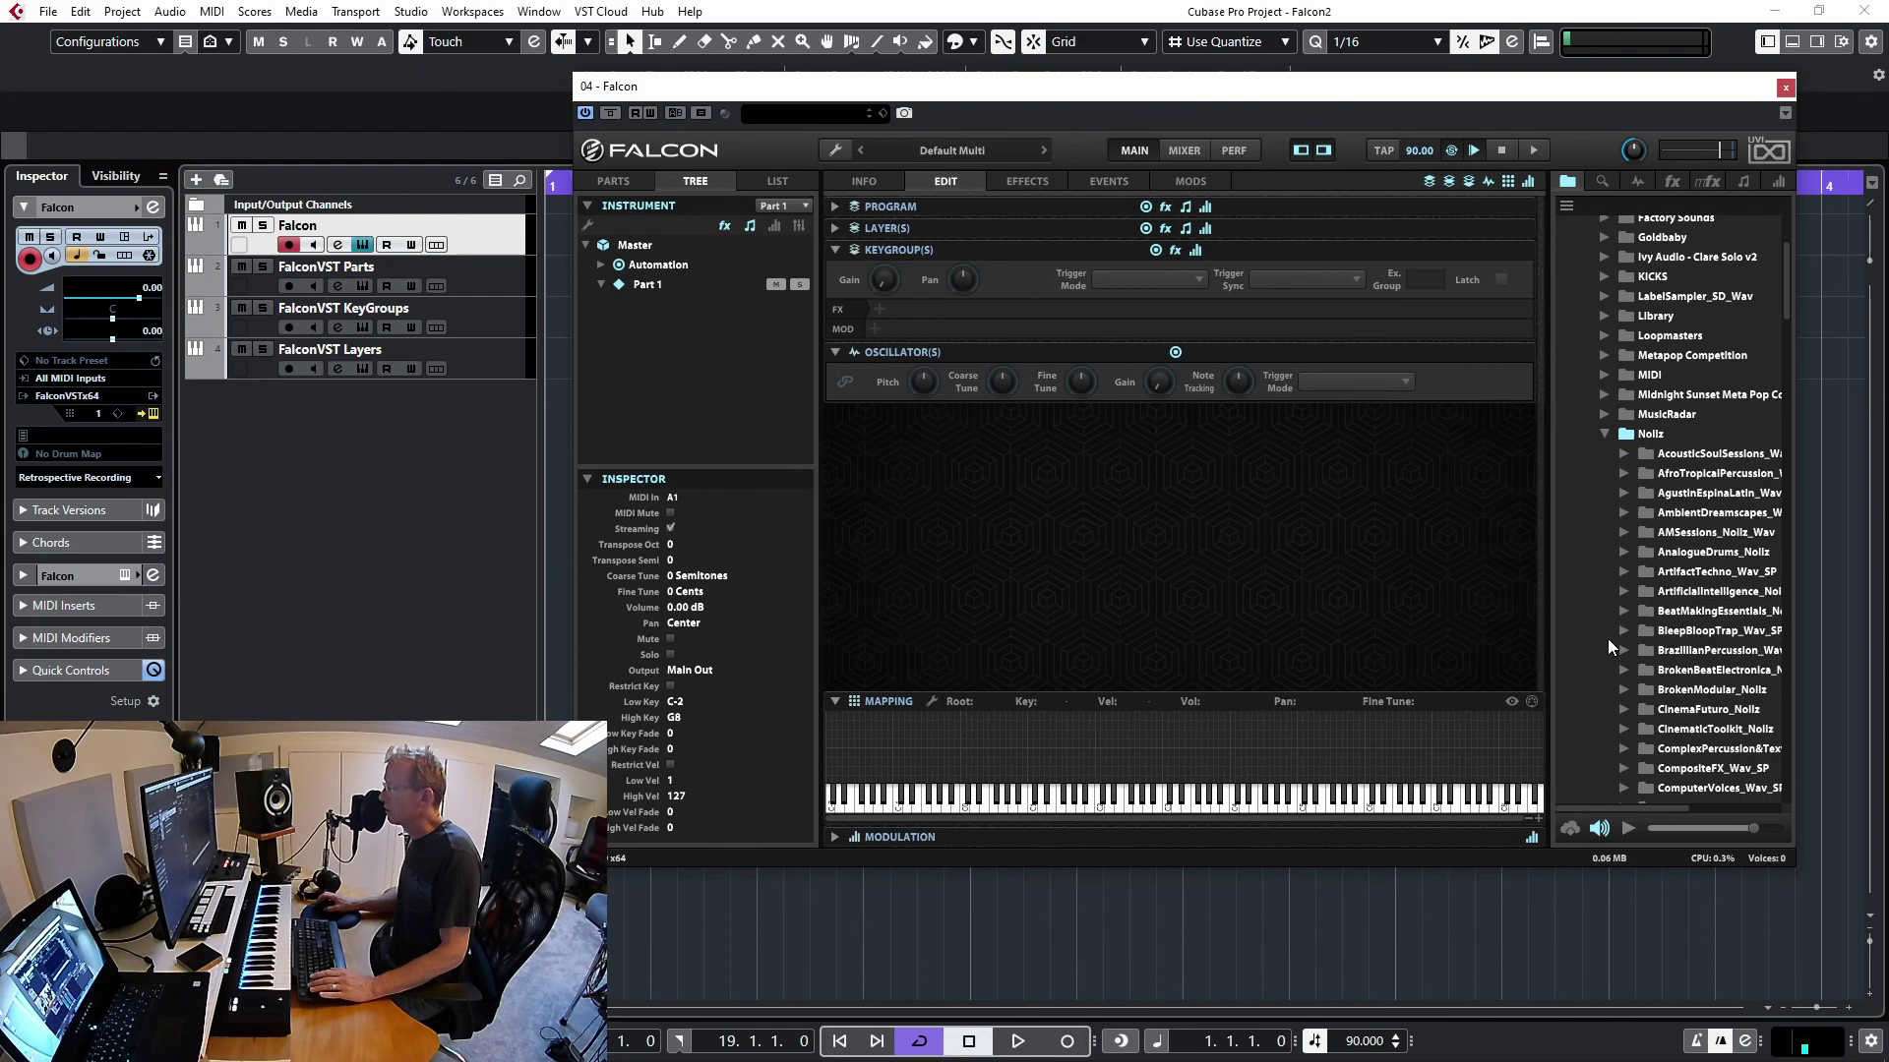
click(1719, 556)
click(1623, 552)
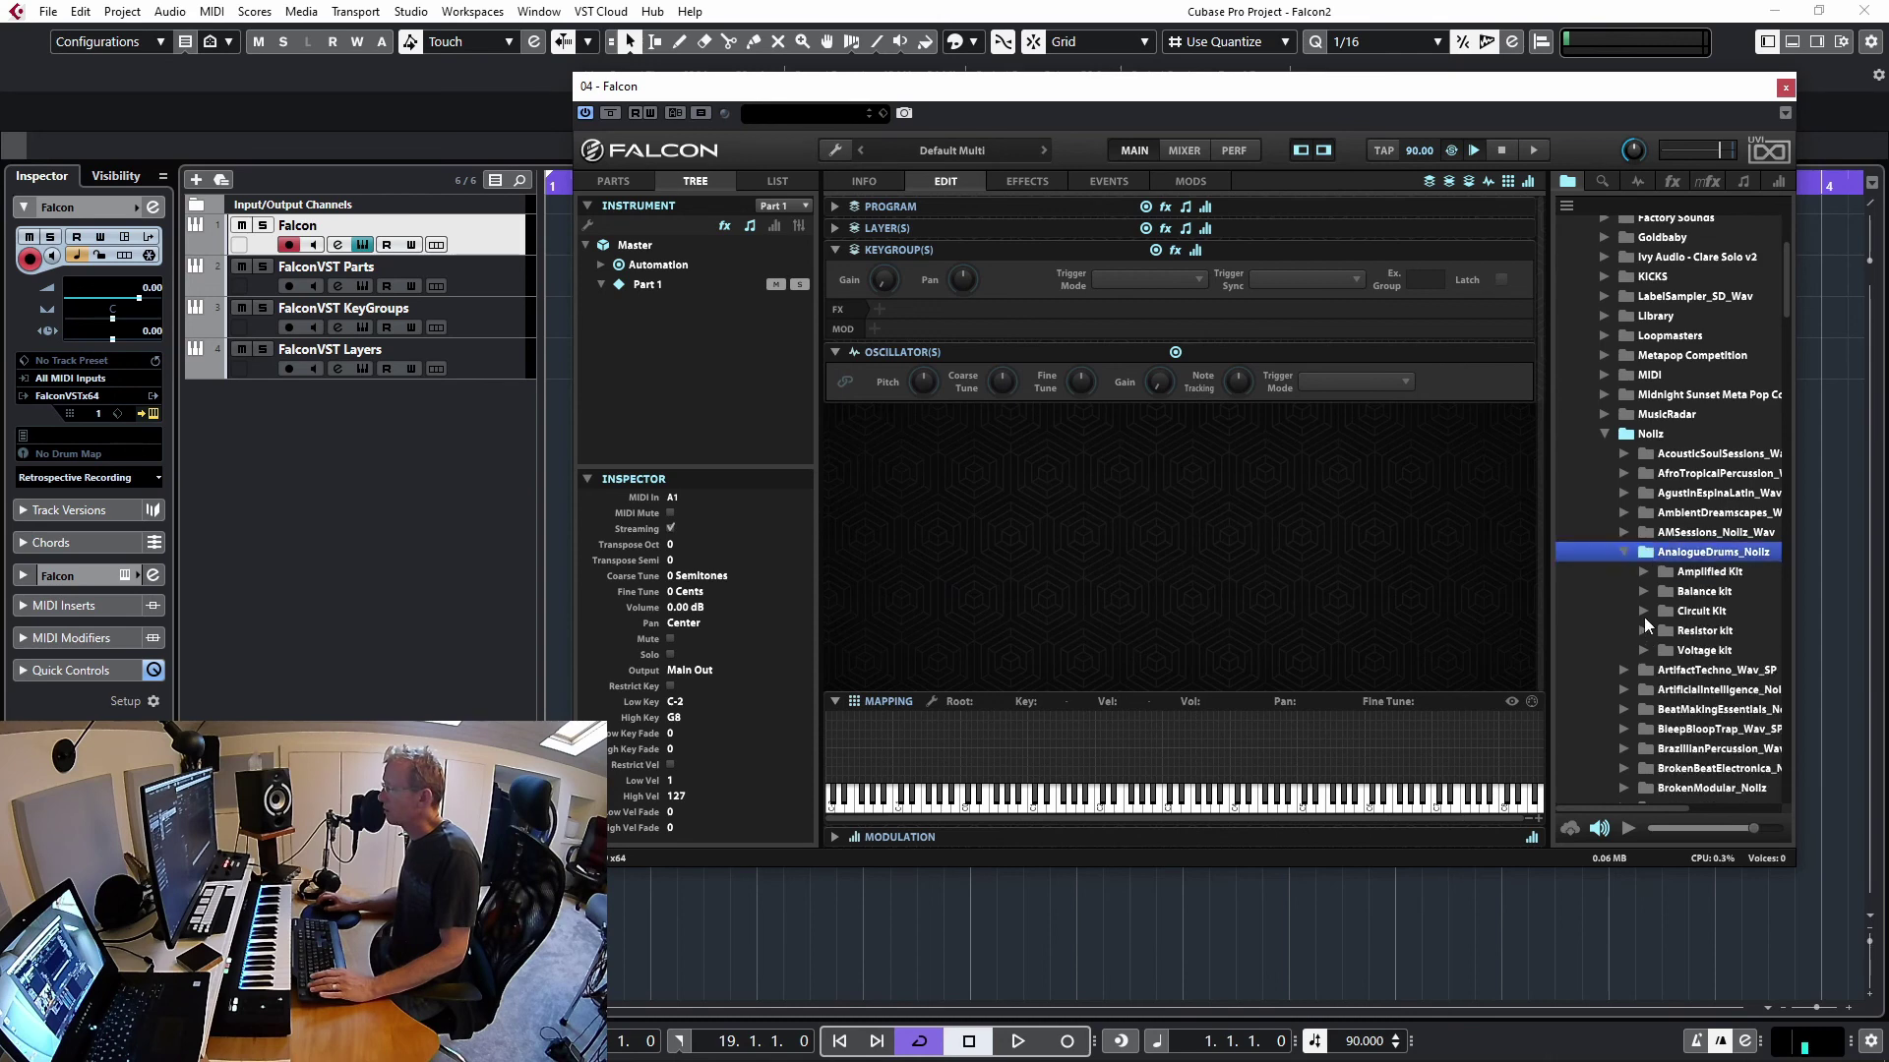
click(1625, 552)
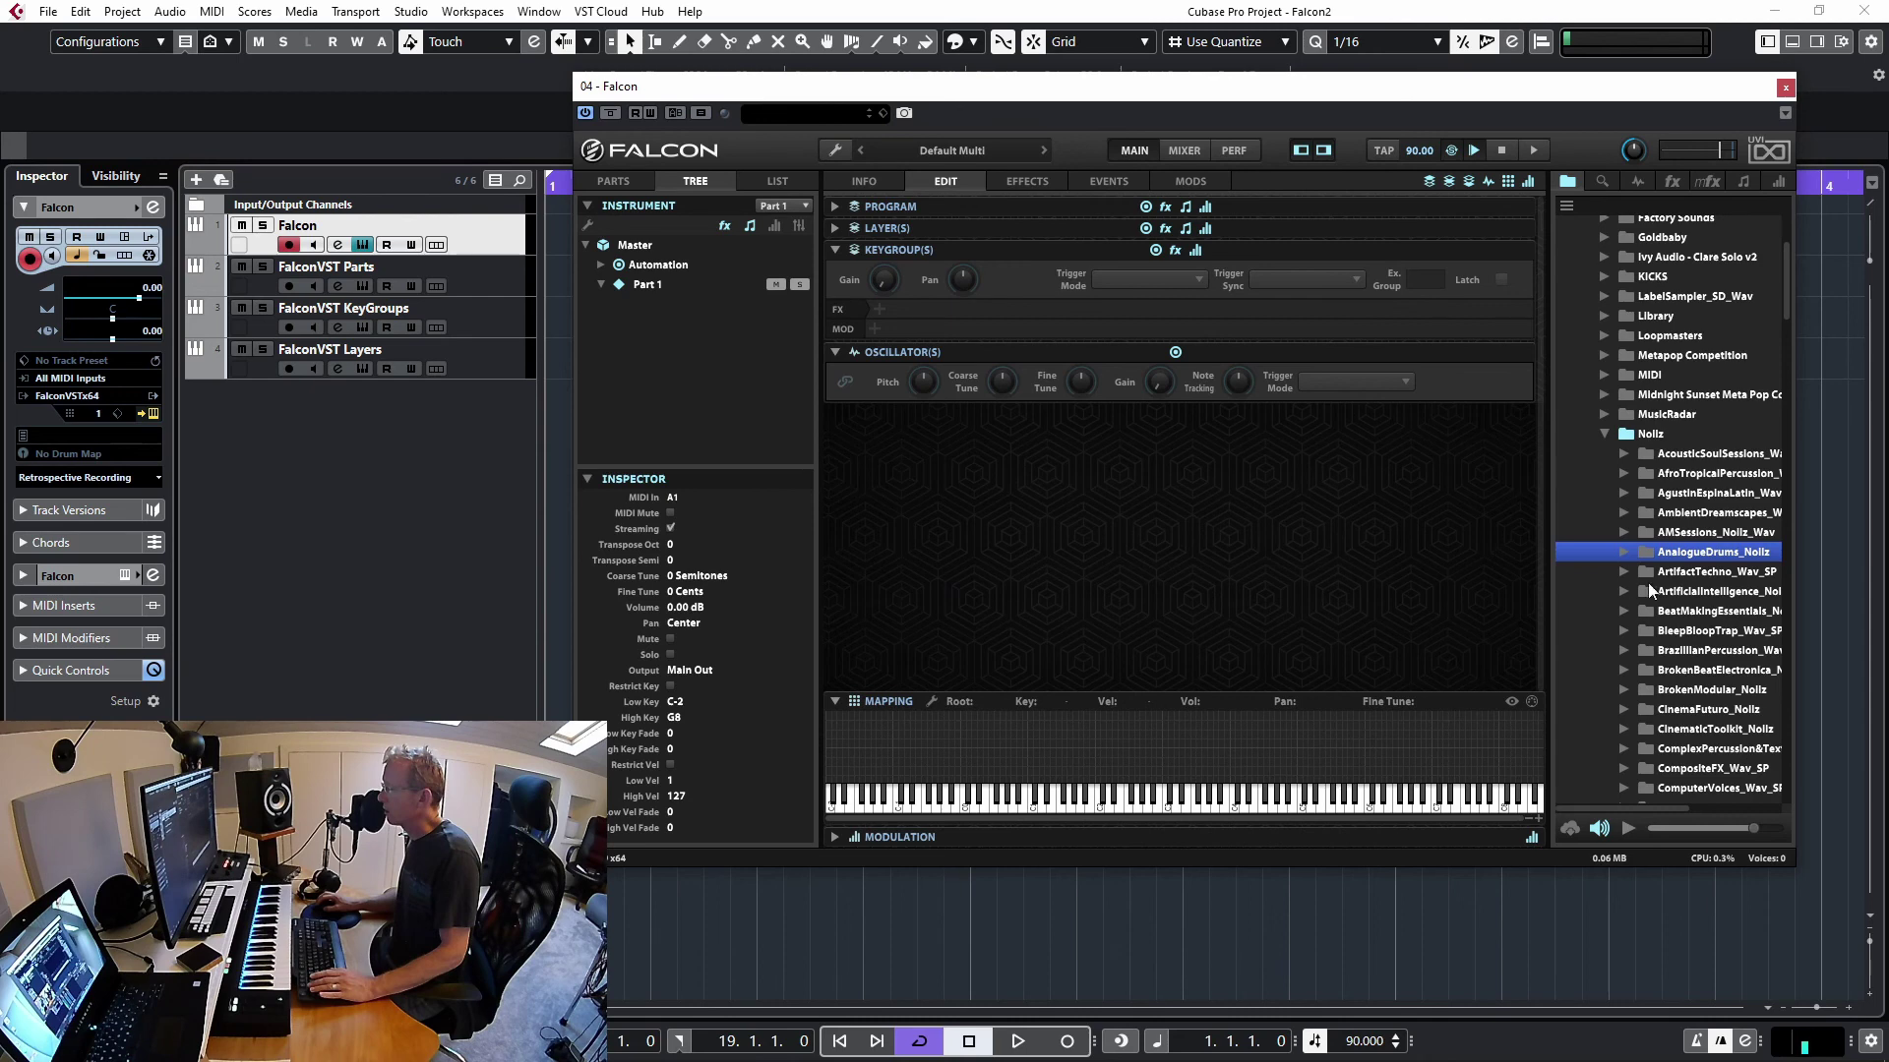
click(1633, 593)
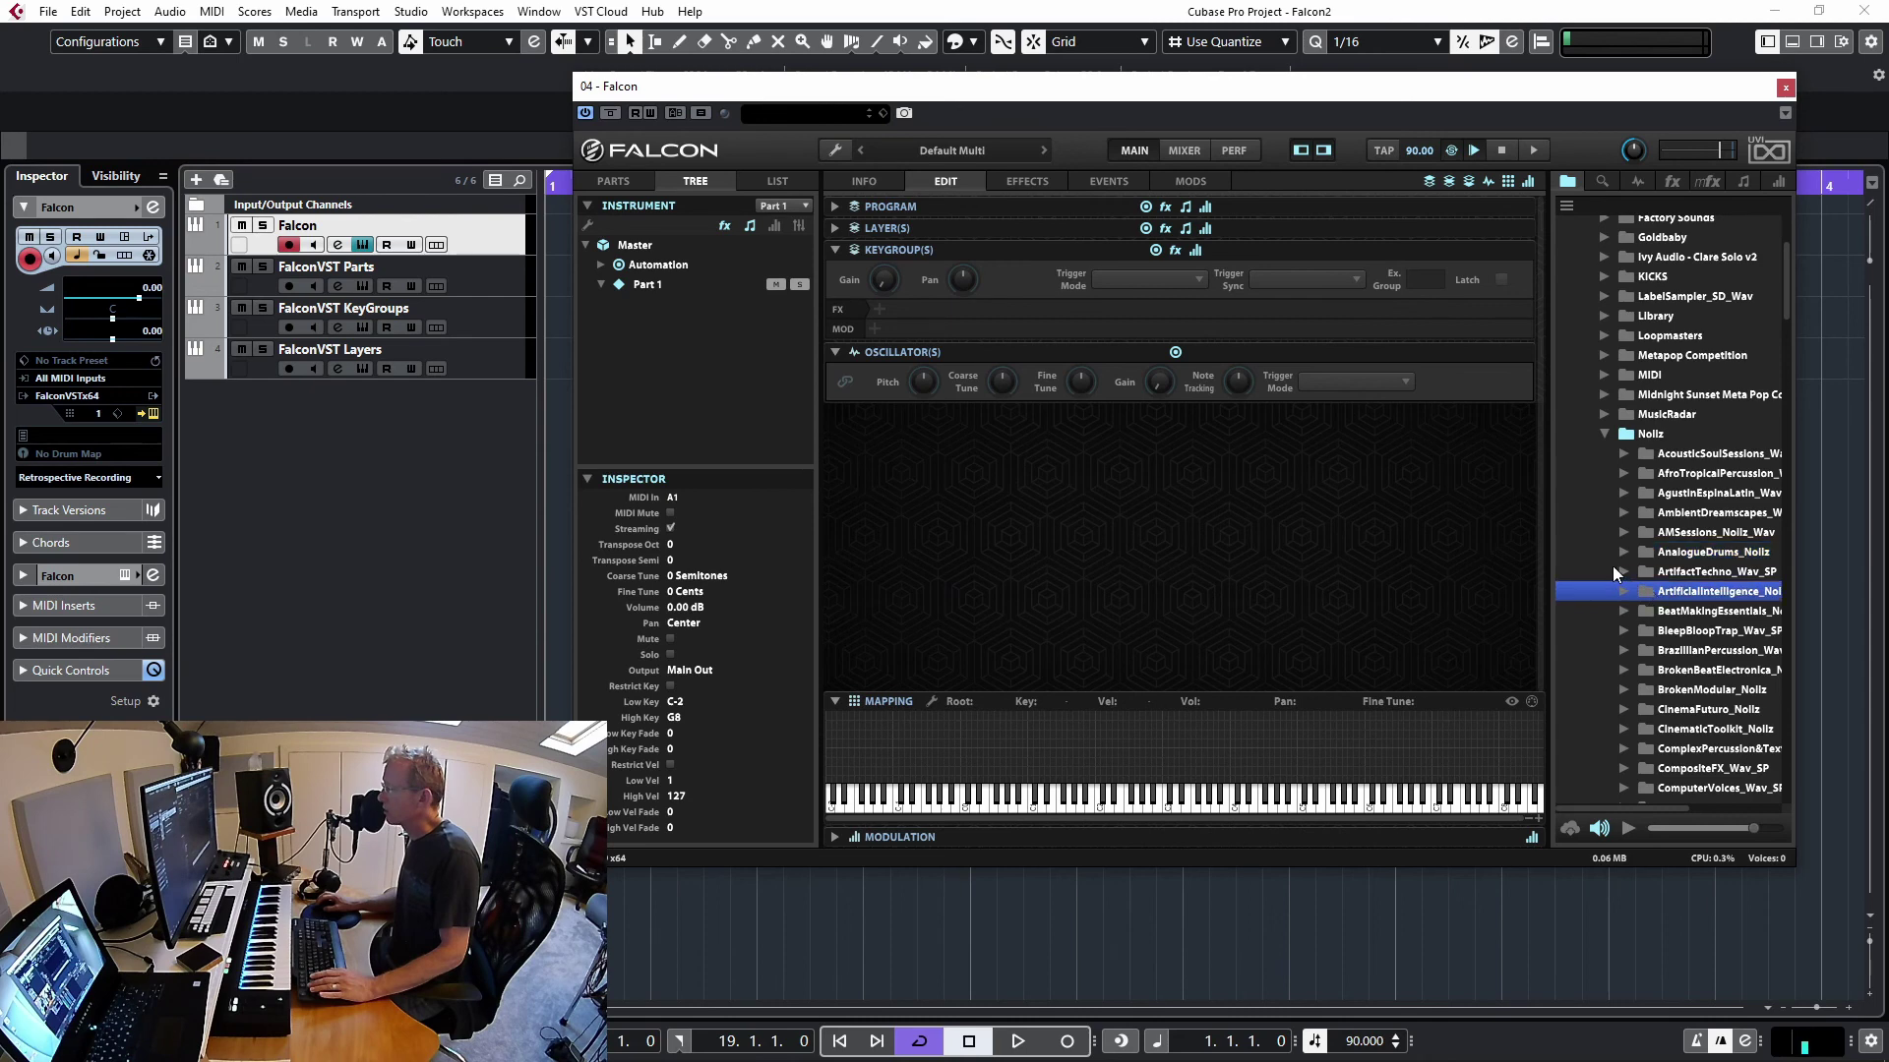
Open the Percussion folder within the One Shots of the ArtifactTechno_Wav_SP sample pack
click(1623, 573)
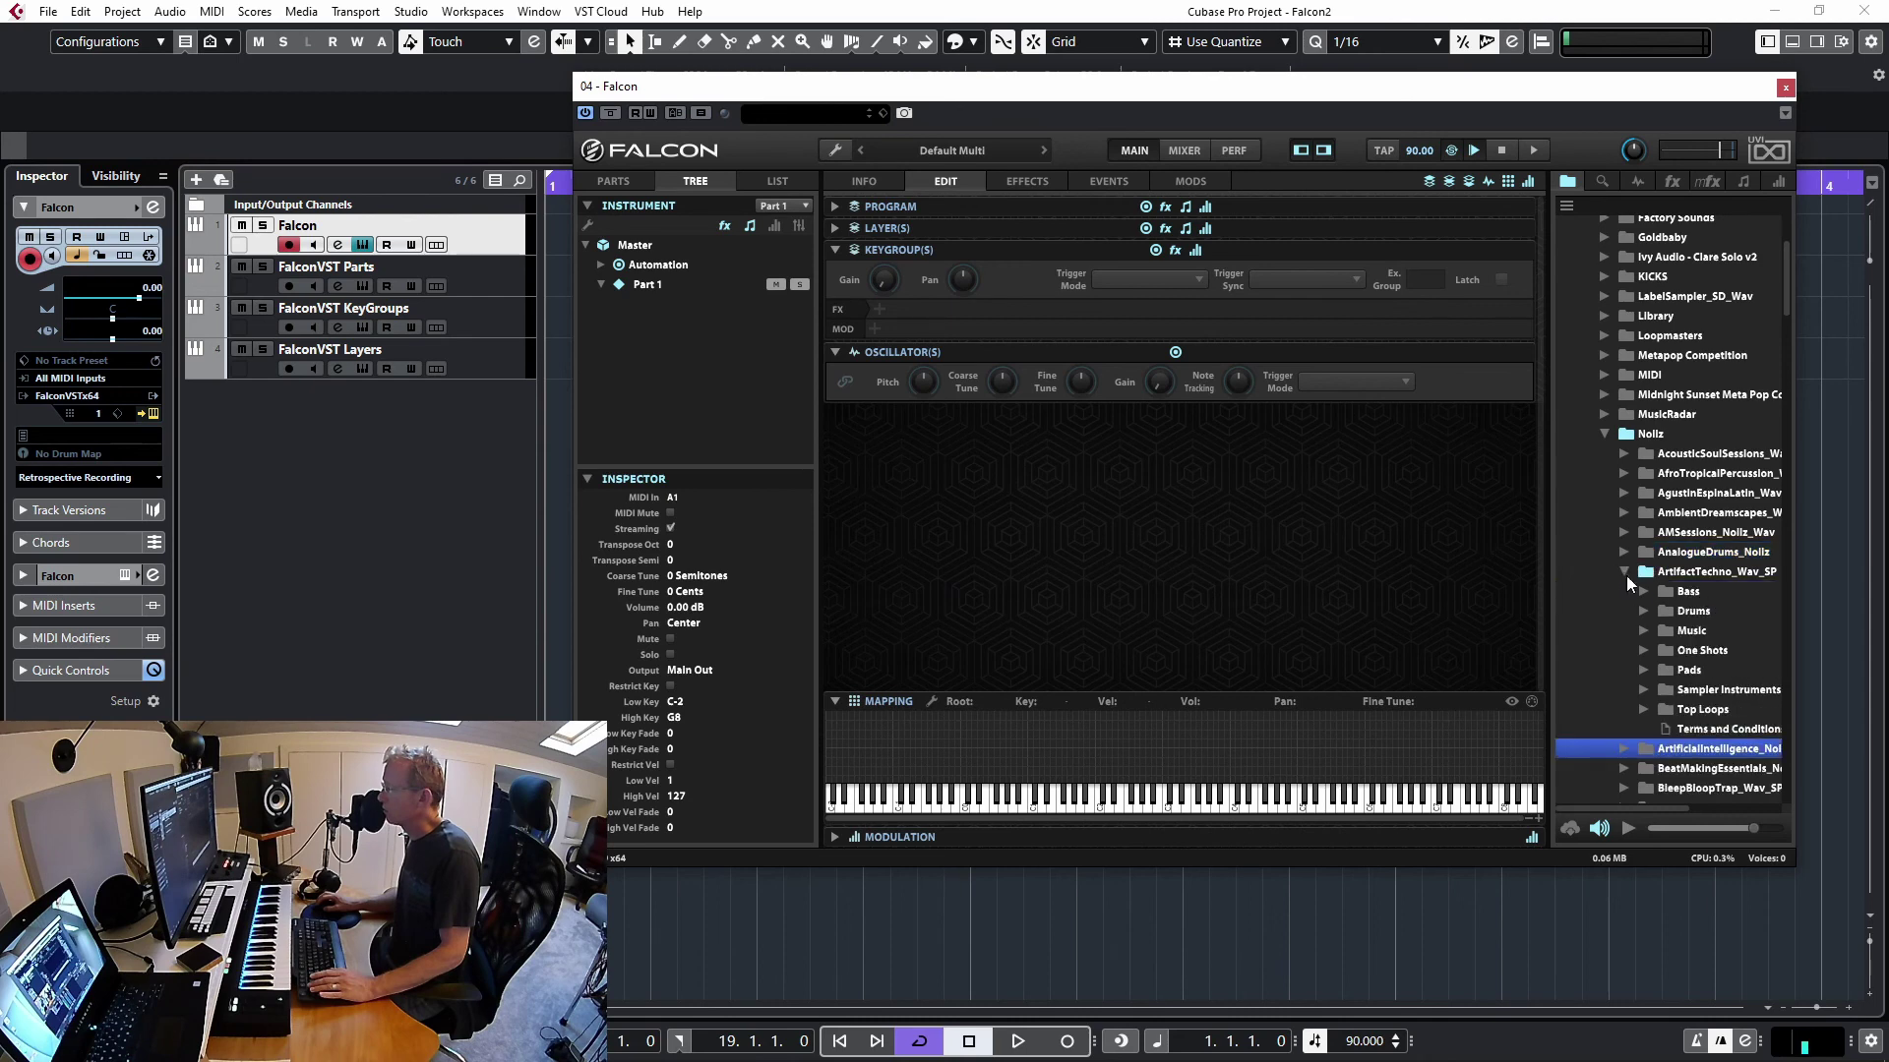
click(1671, 650)
click(1643, 650)
scroll(1684, 677, down, 2)
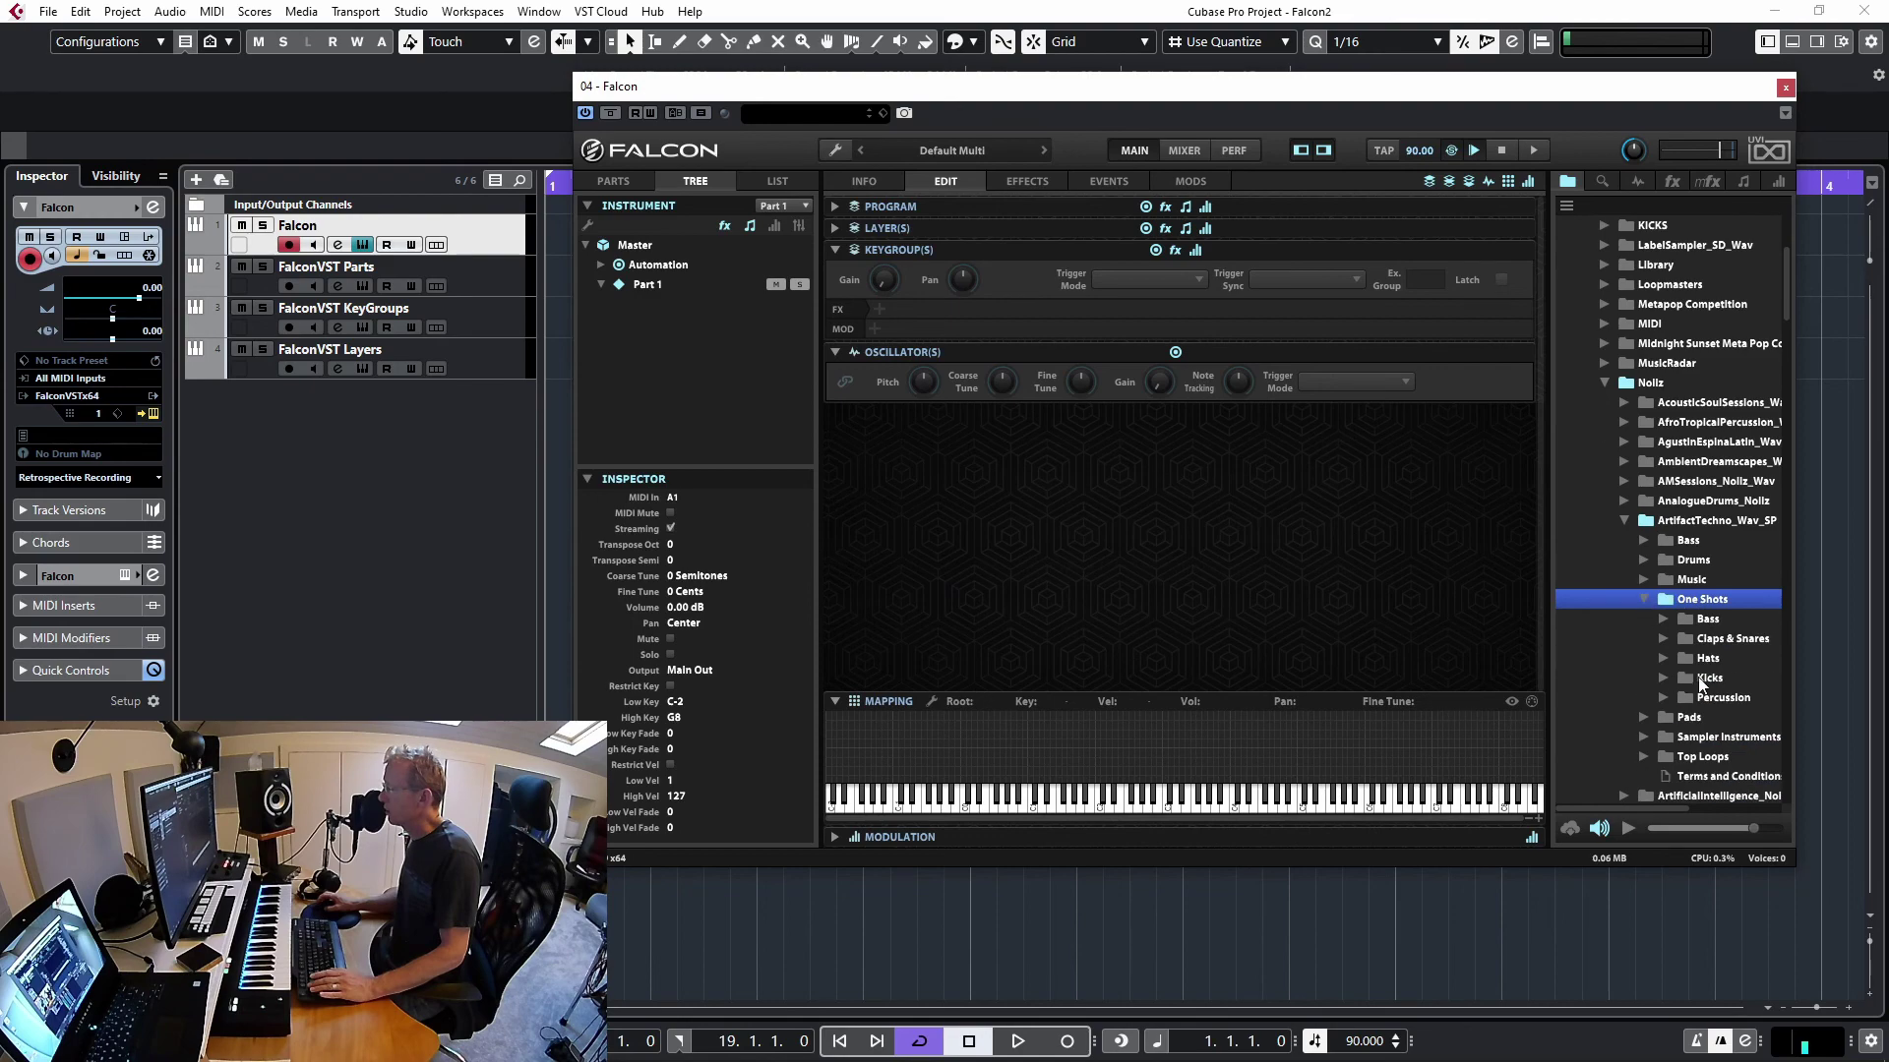
click(1677, 697)
click(1662, 697)
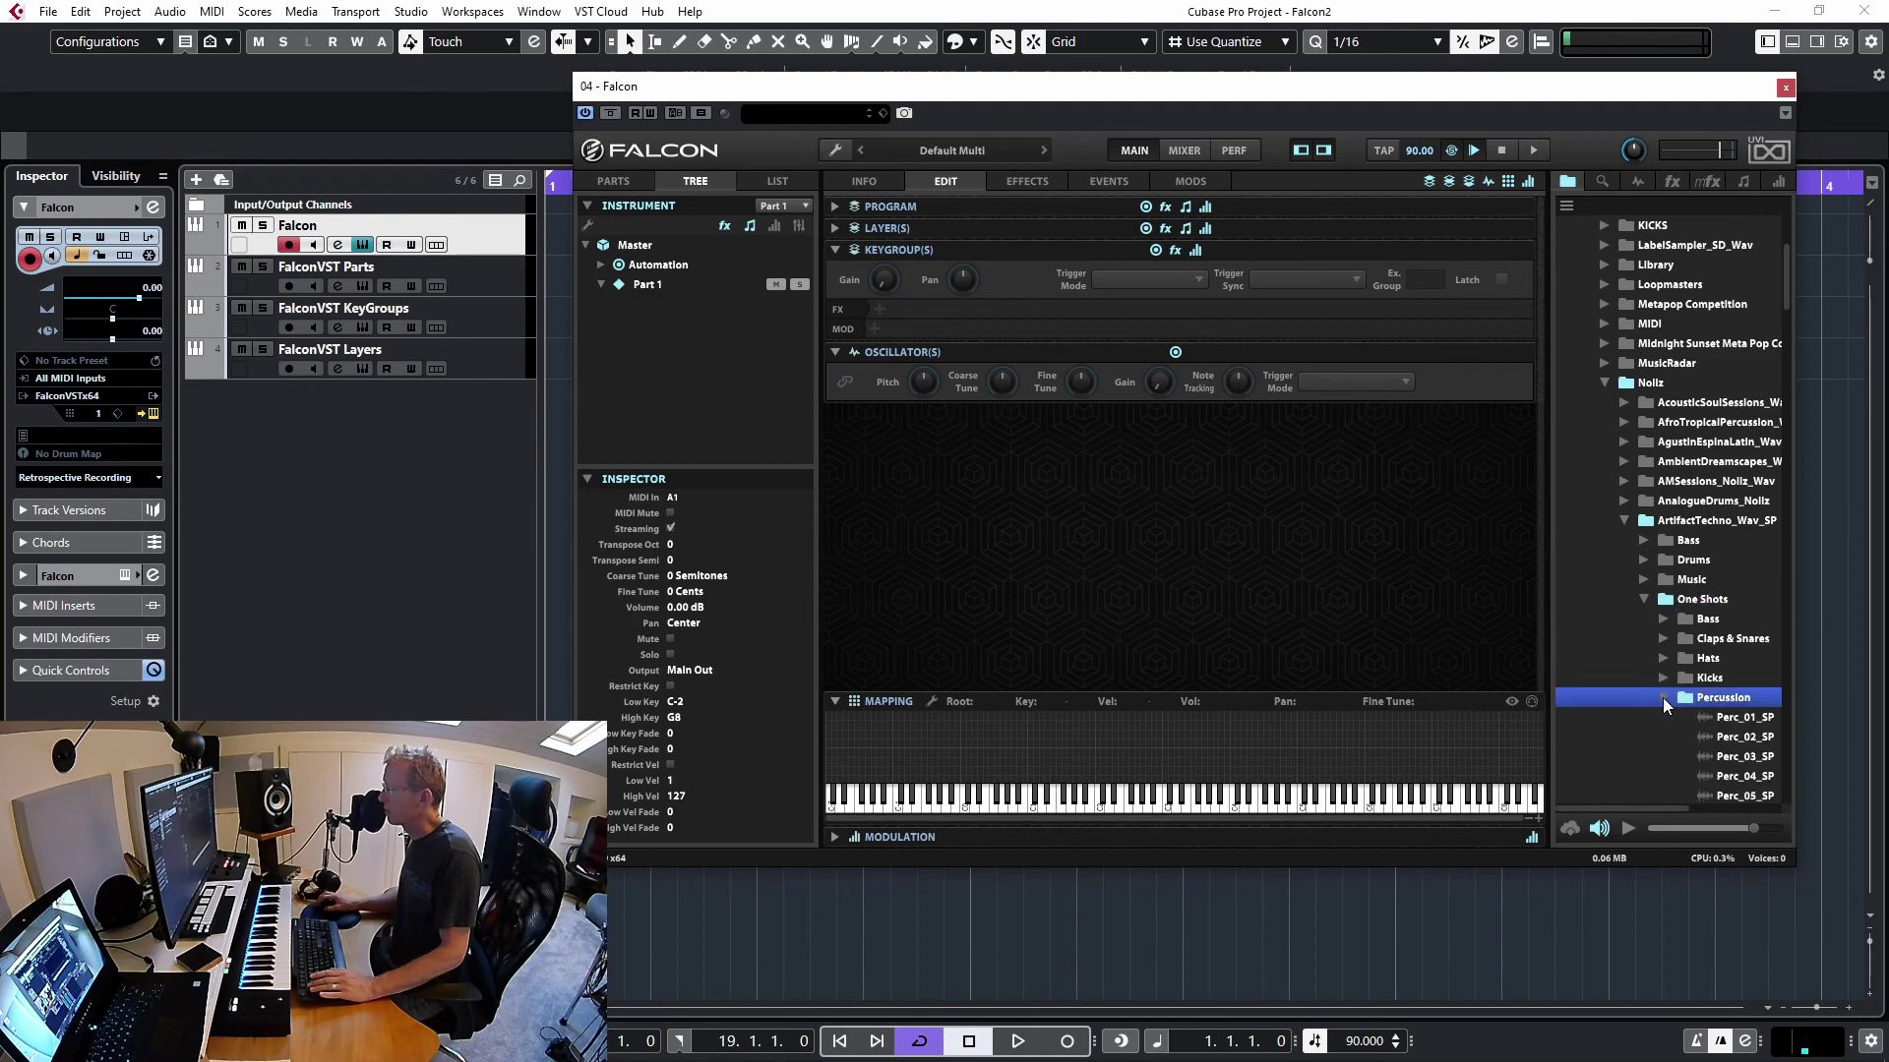
Audition the percussion one-shots Perc_01_SP and Perc_02_SP in the file browser
scroll(1703, 675, down, 4)
click(1762, 616)
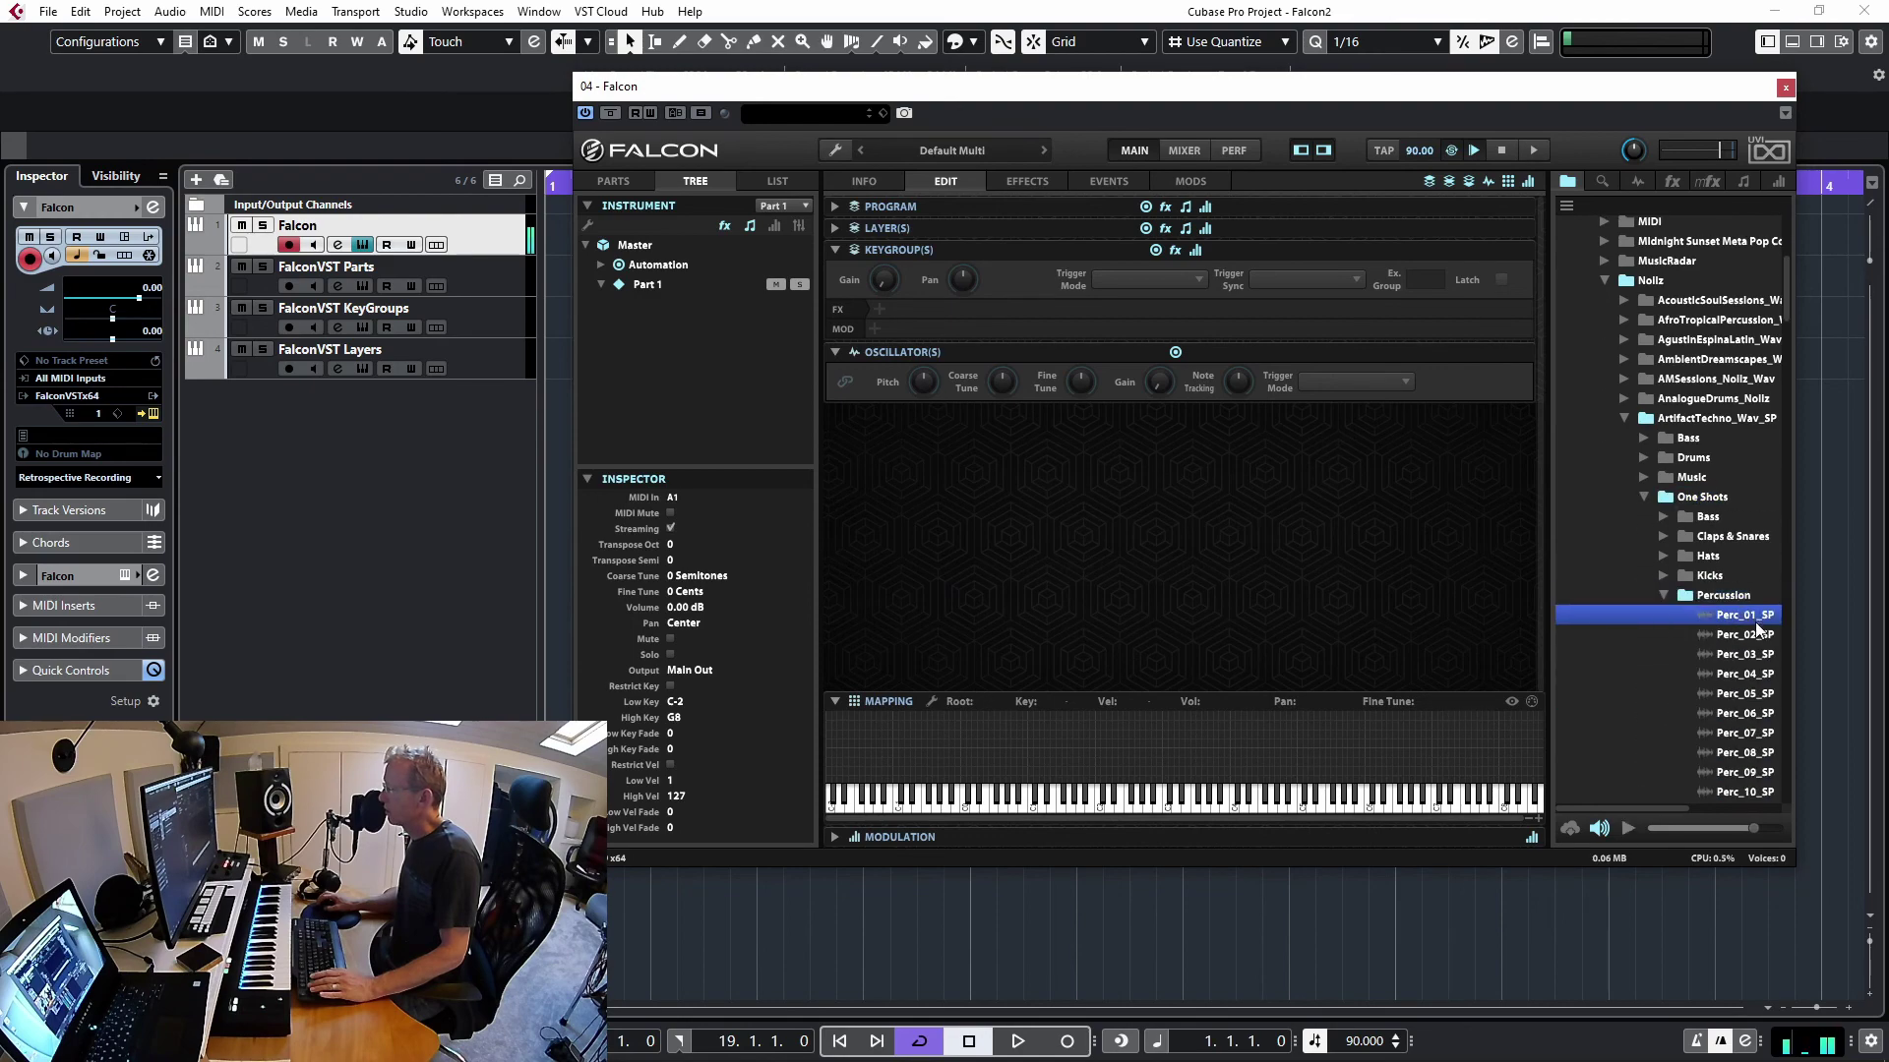
click(1757, 635)
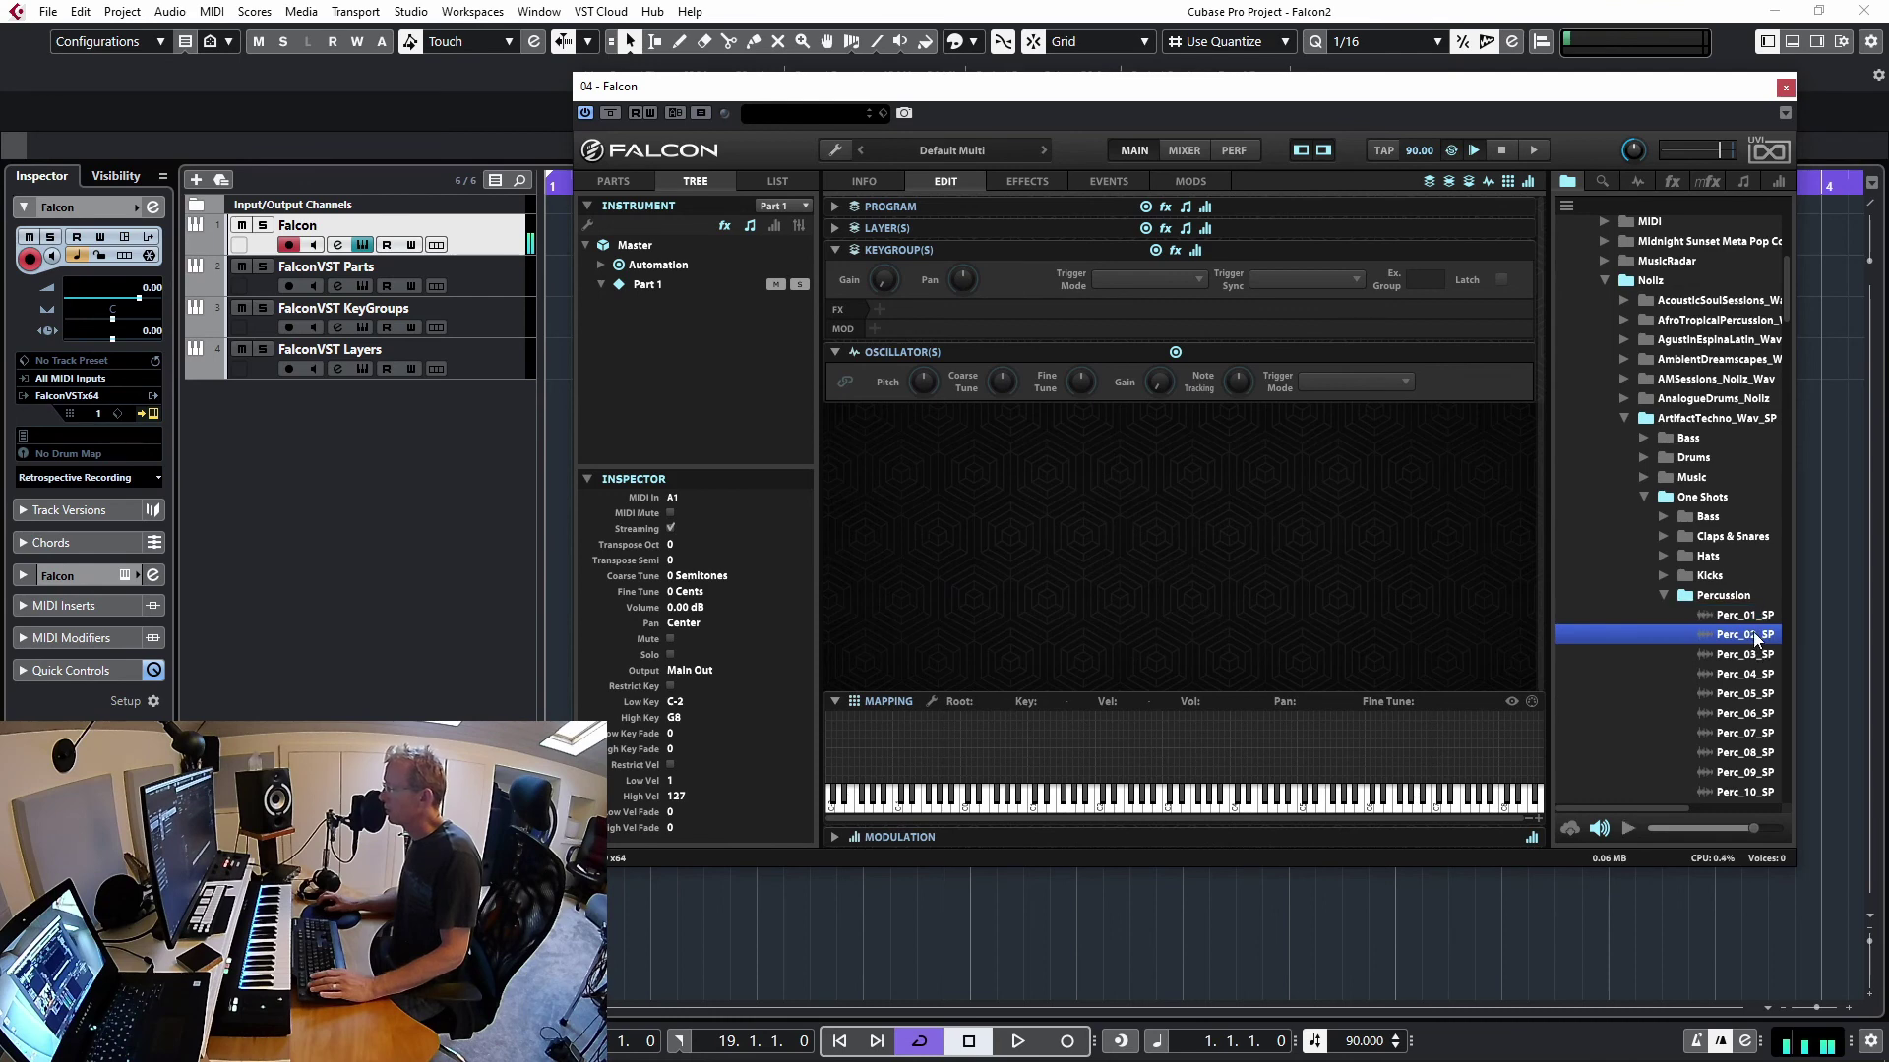
Map Perc_02_SP across the whole keyboard from C-2 to G8 and limit its velocity range to 1–70
drag(1754, 641, 1109, 748)
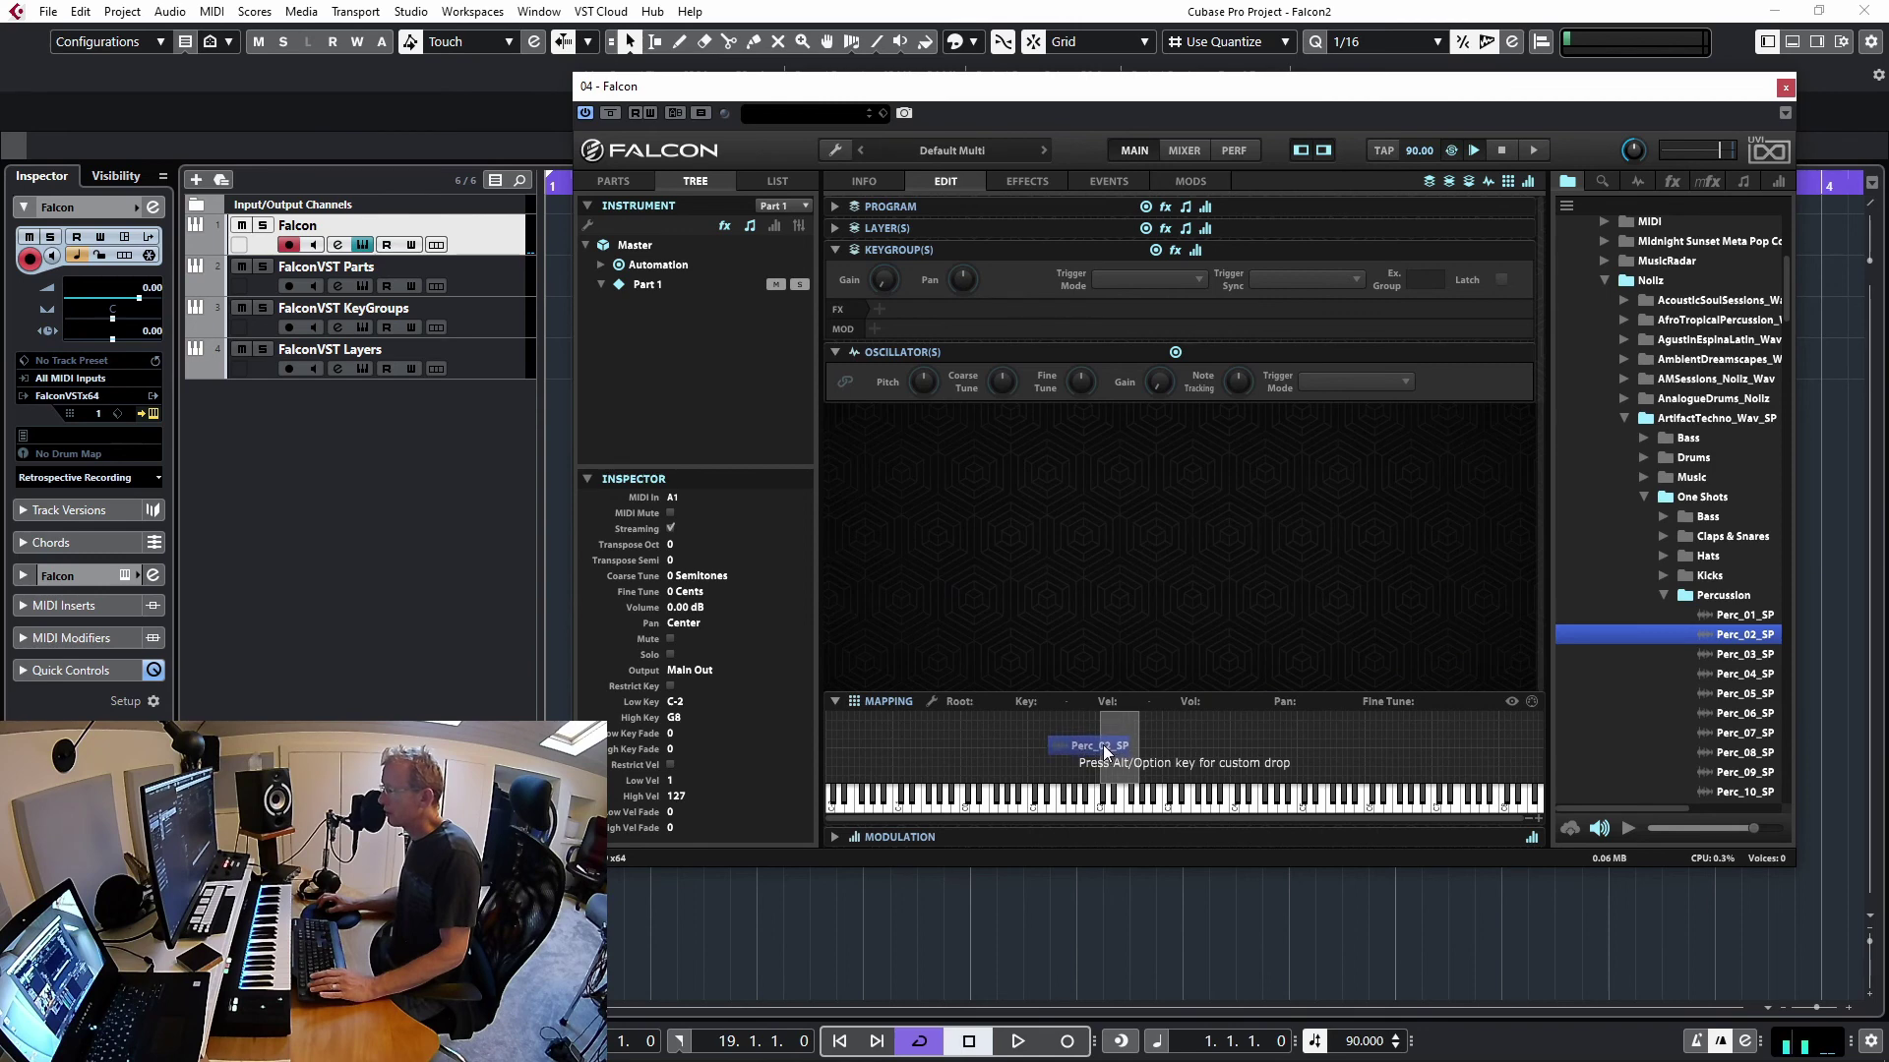
drag(1106, 723, 1114, 714)
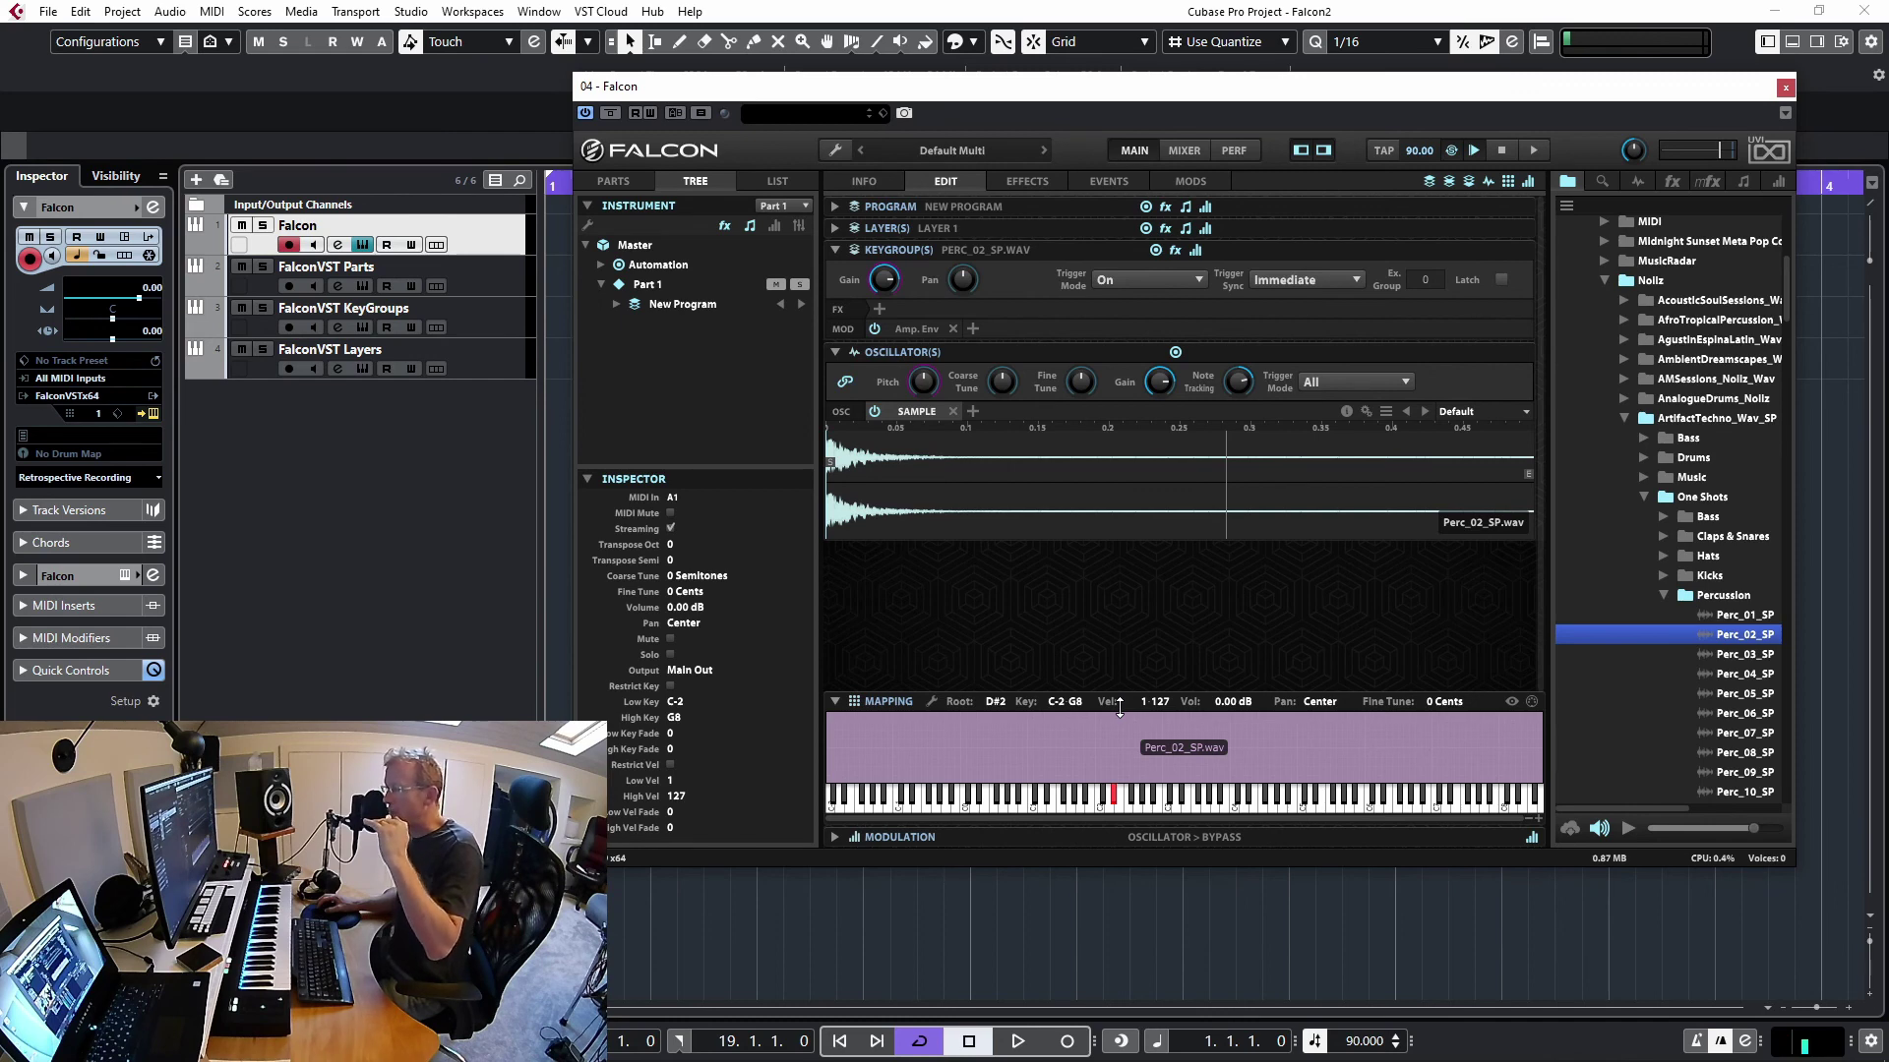
drag(1119, 709, 1155, 731)
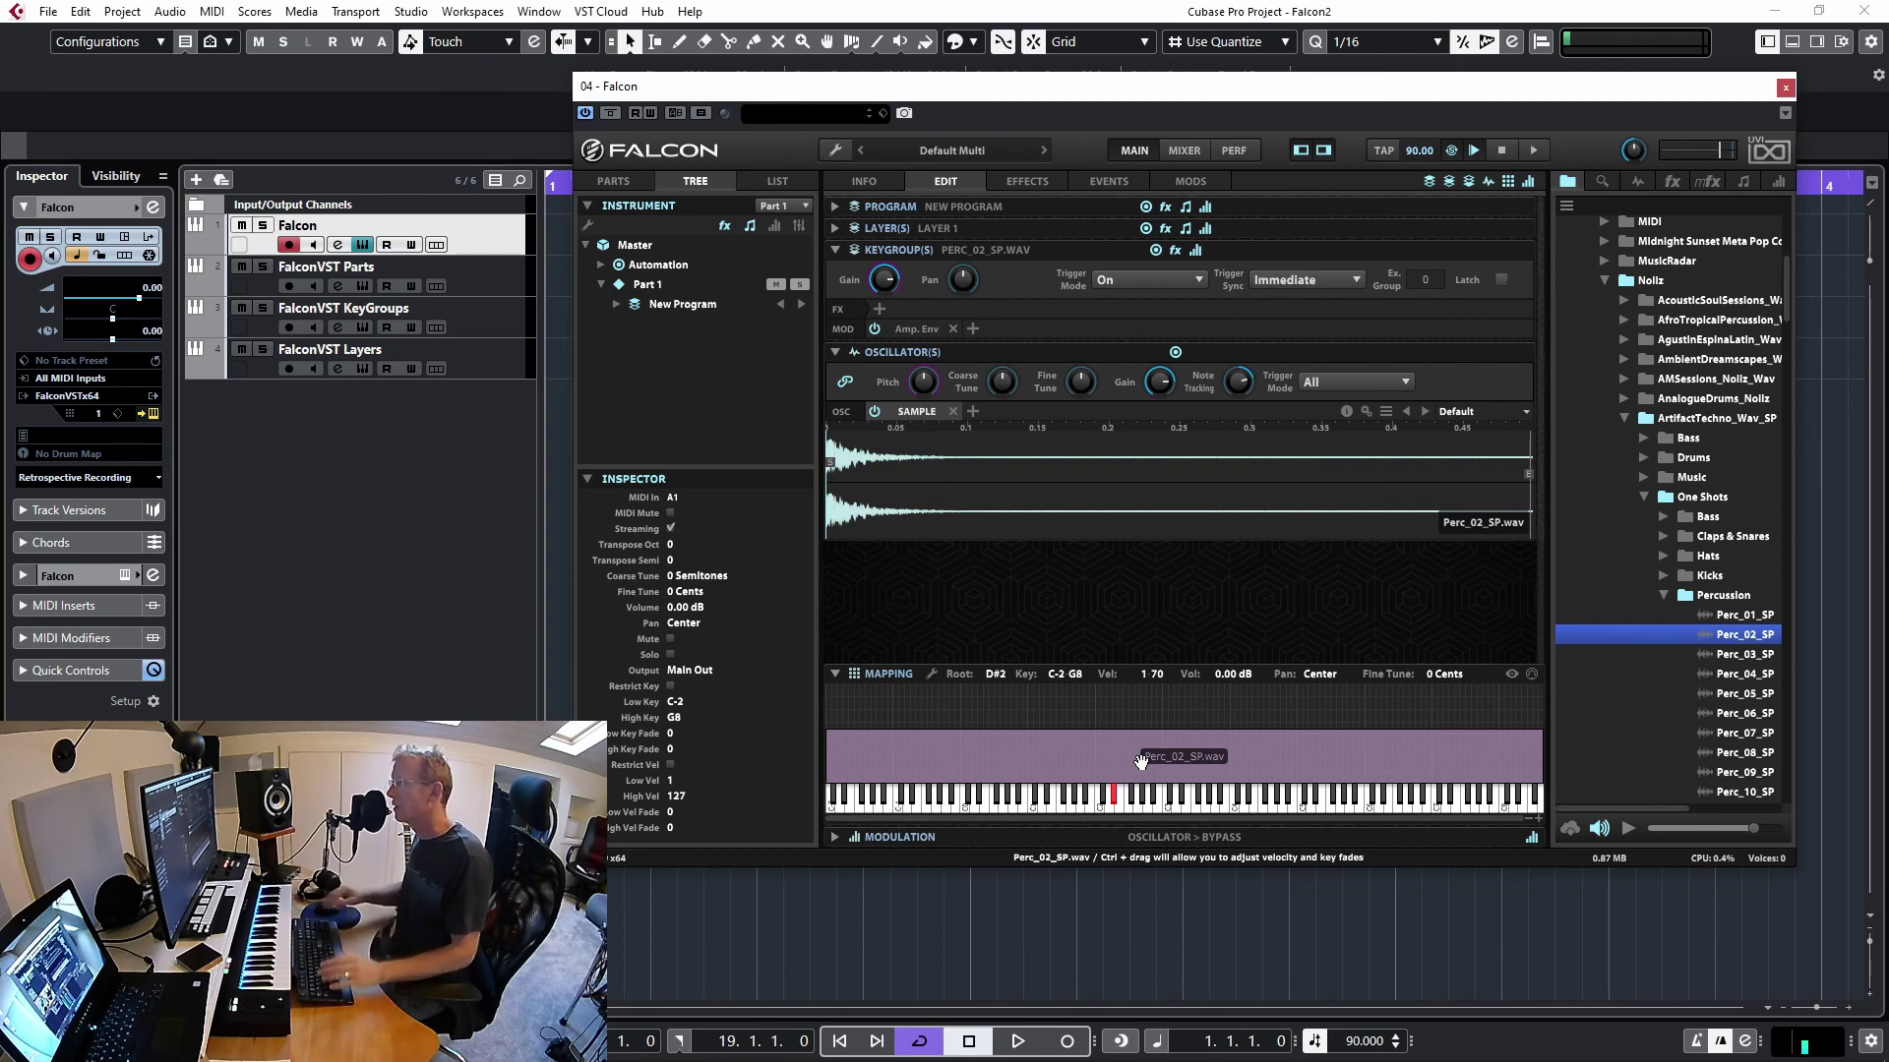
Audition Perc_03_SP and Perc_04_SP, and map Perc_04_SP across the full key range from C-2 to G8
click(1732, 655)
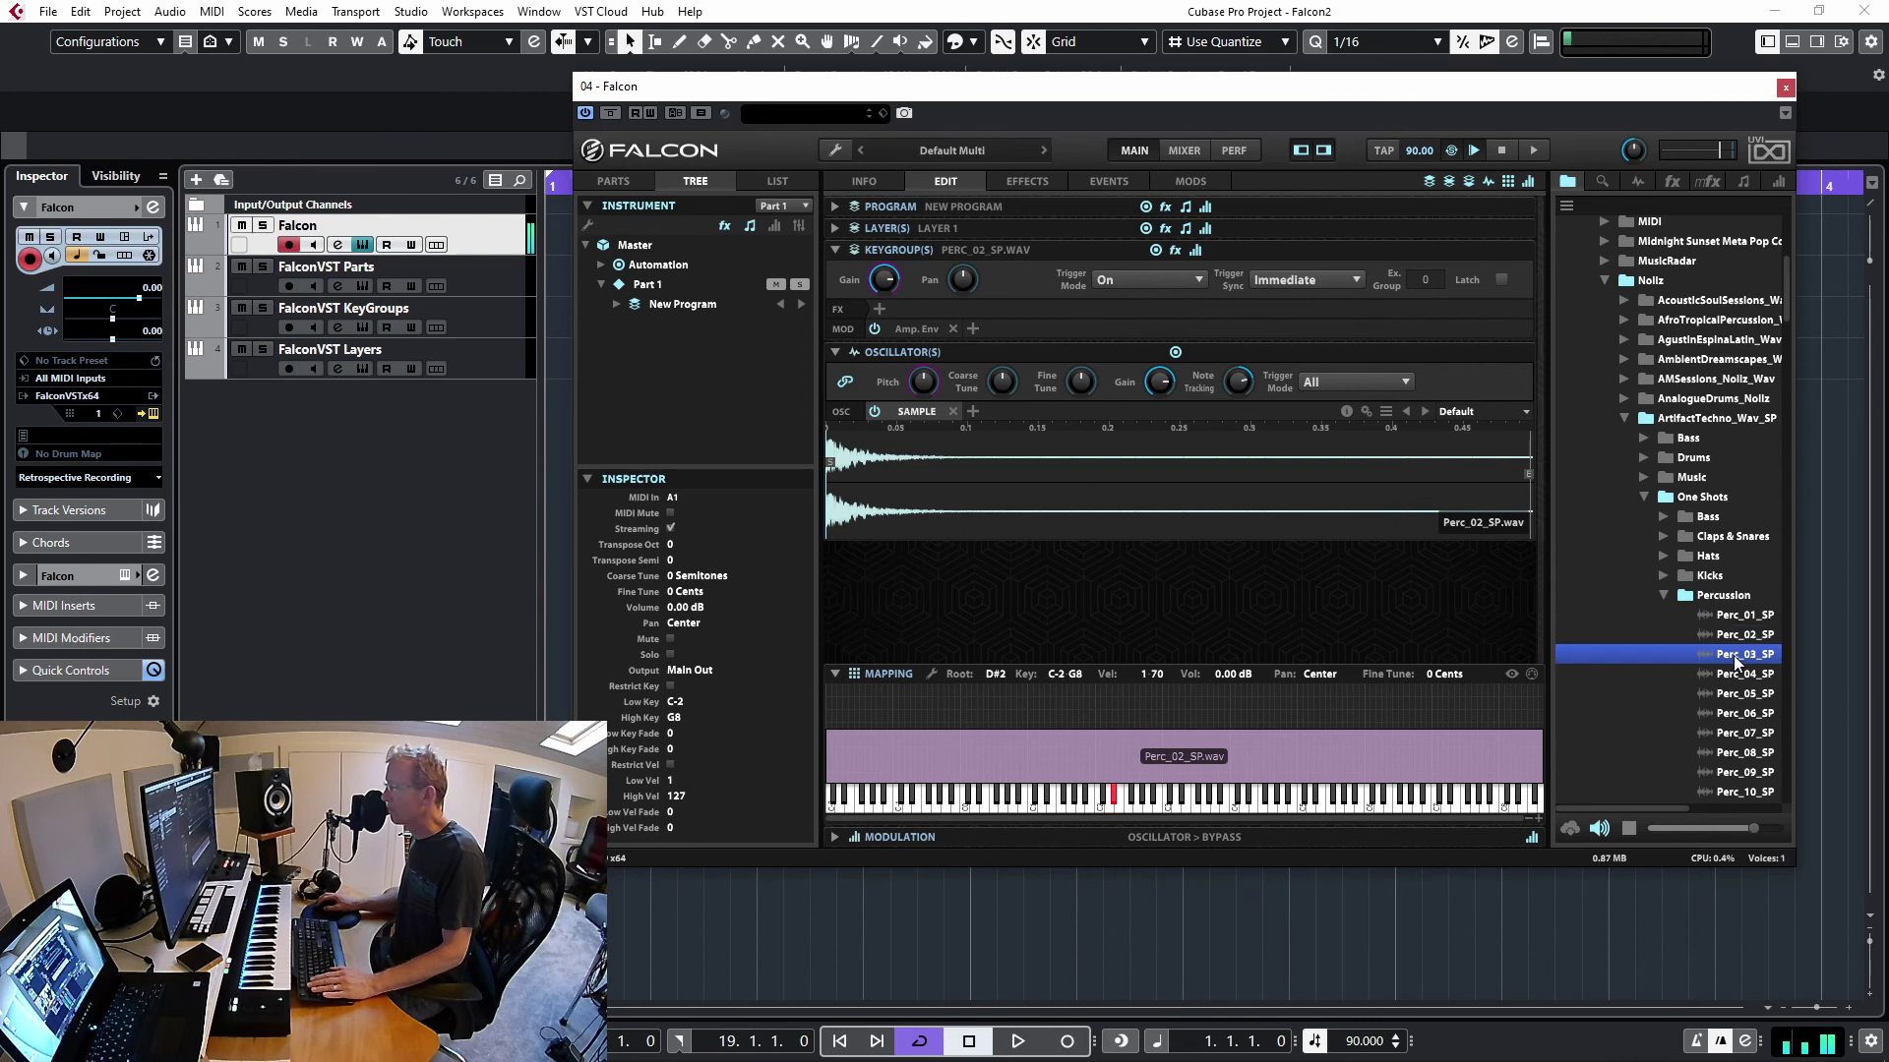
click(1733, 675)
drag(1731, 671, 1543, 710)
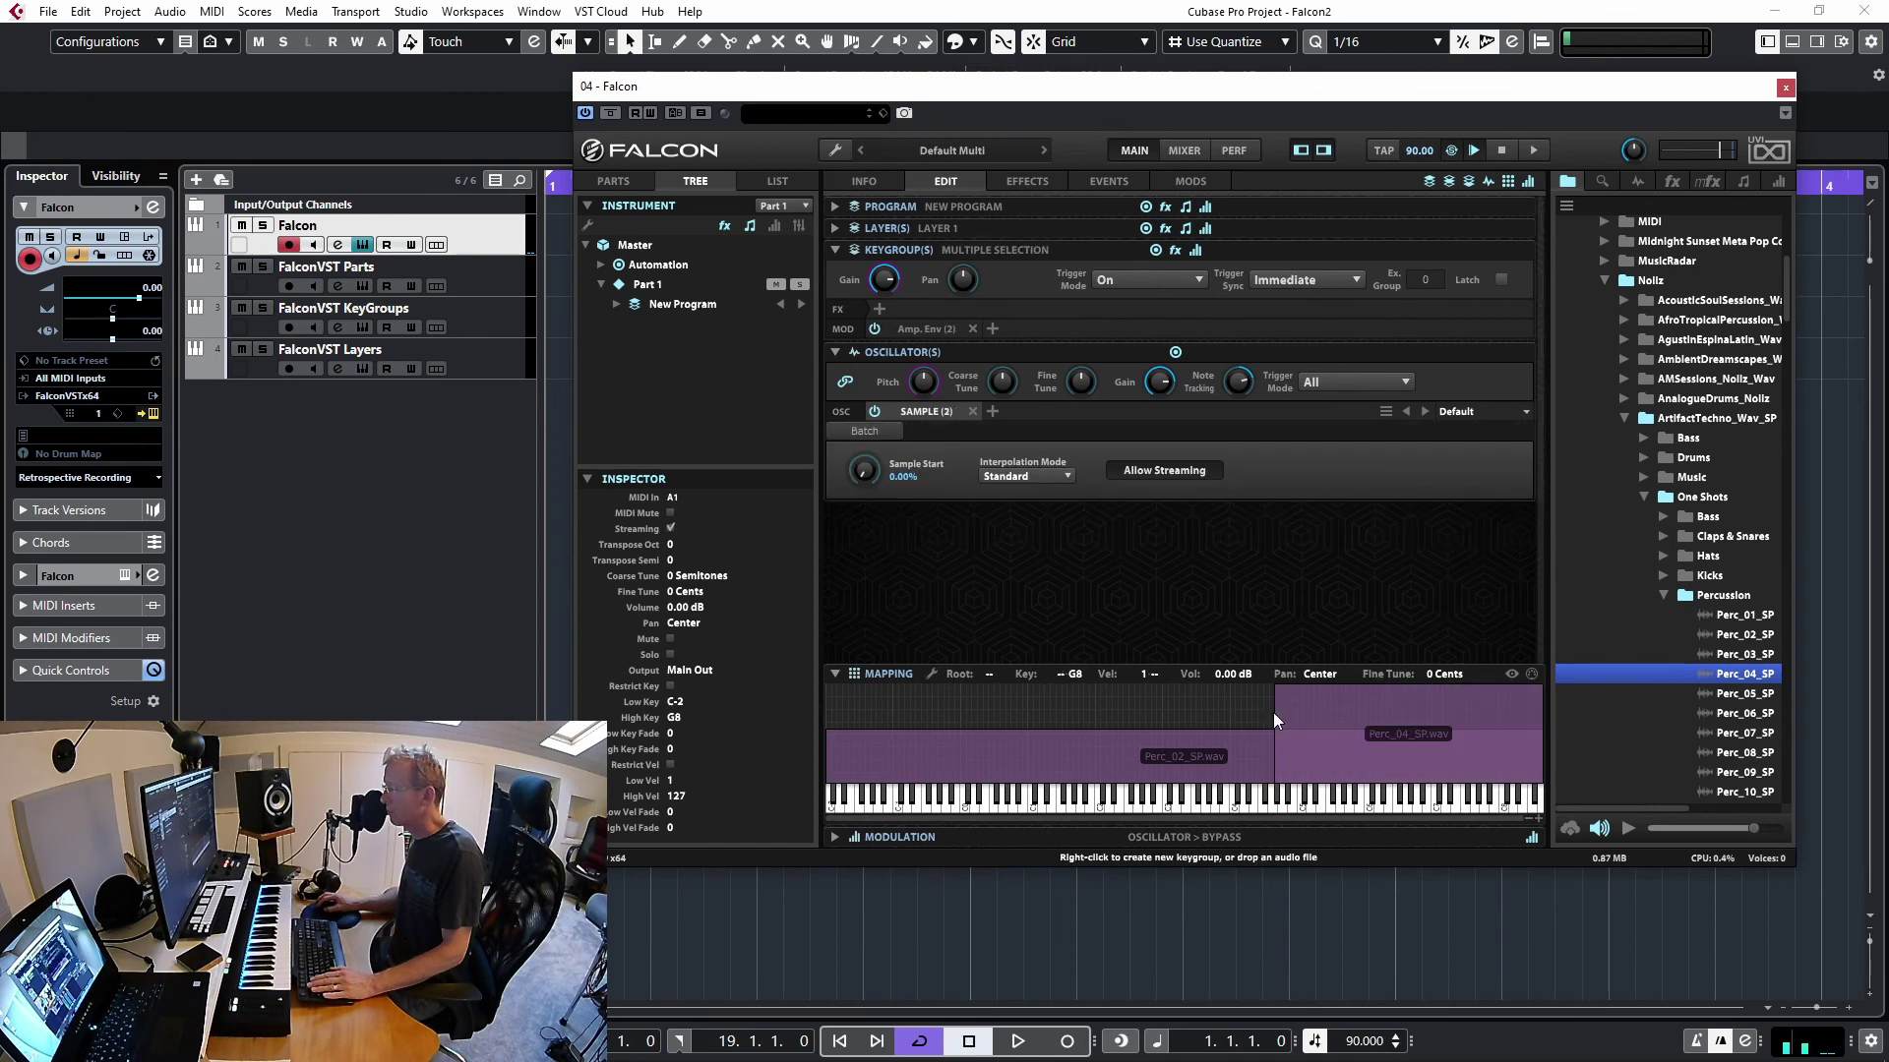
drag(1276, 710, 828, 703)
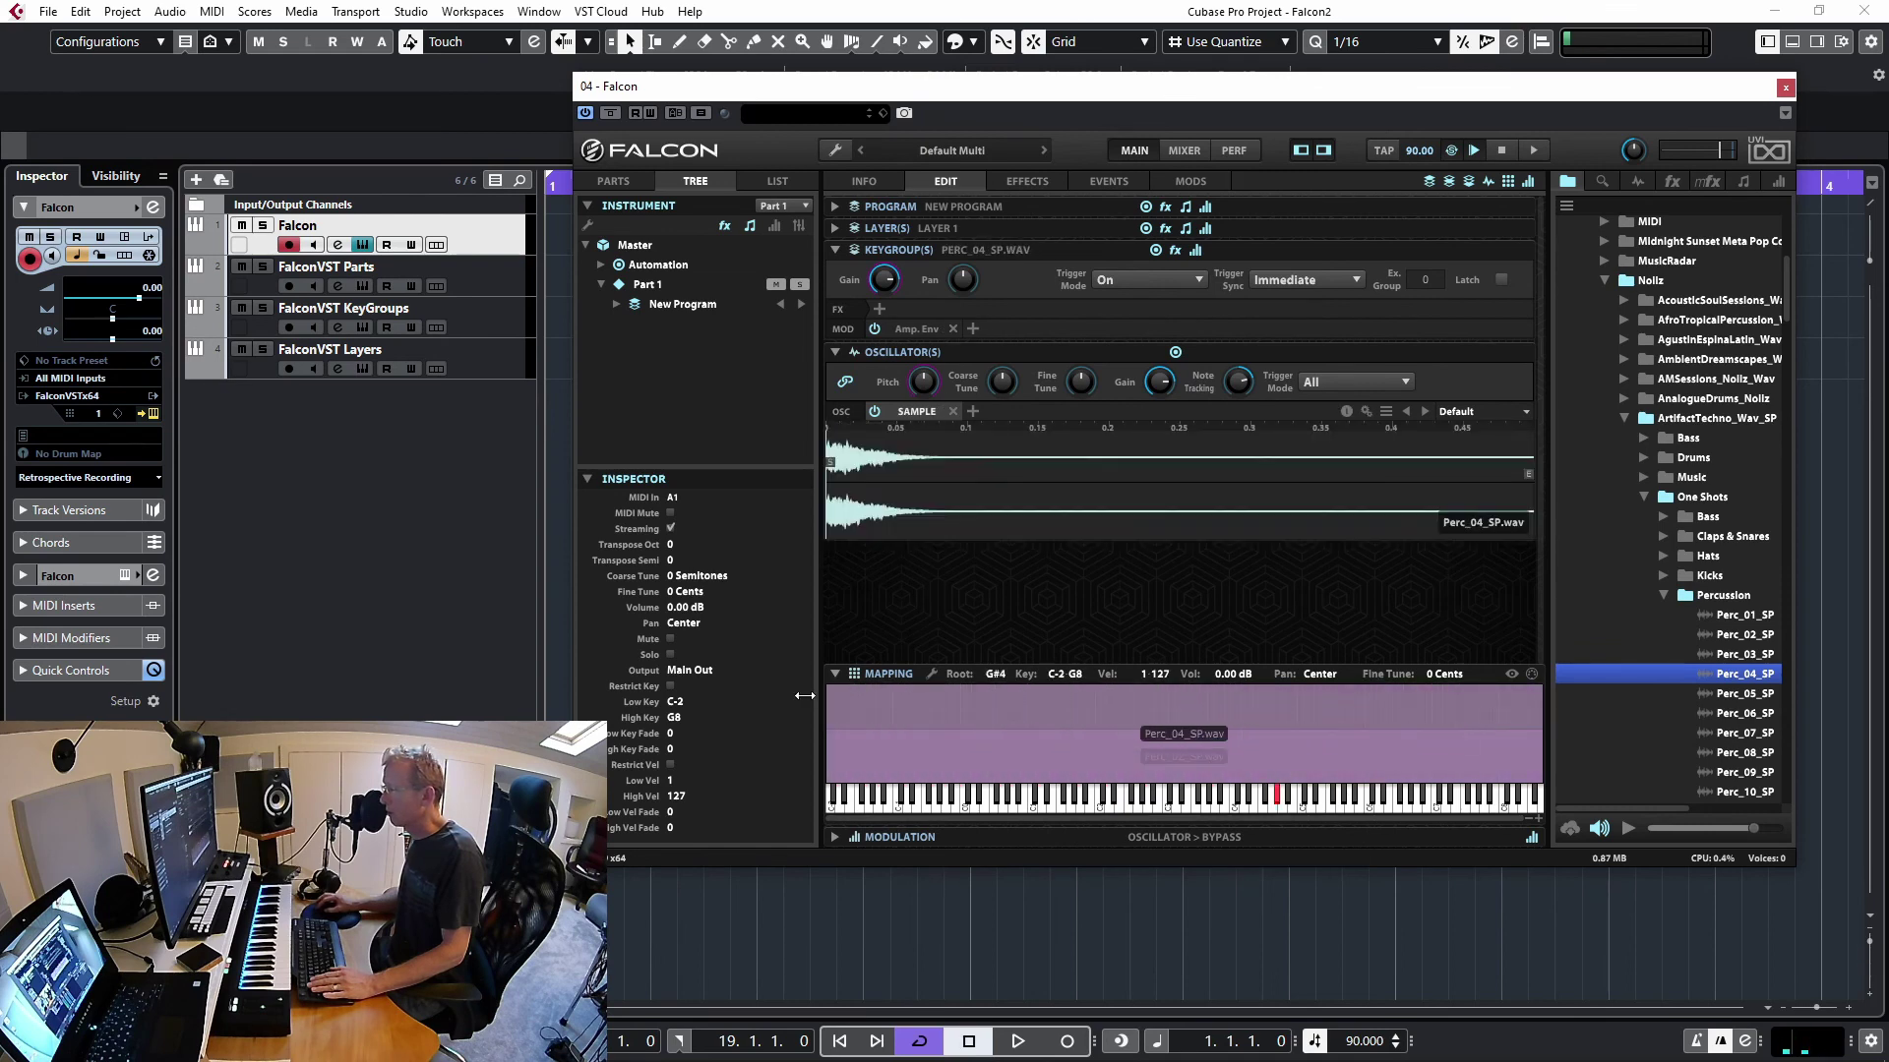
Raise Perc_04_SP's low velocity first to 67 and finally to 87, leaving a velocity gap above Perc_02_SP
drag(1033, 779, 1046, 732)
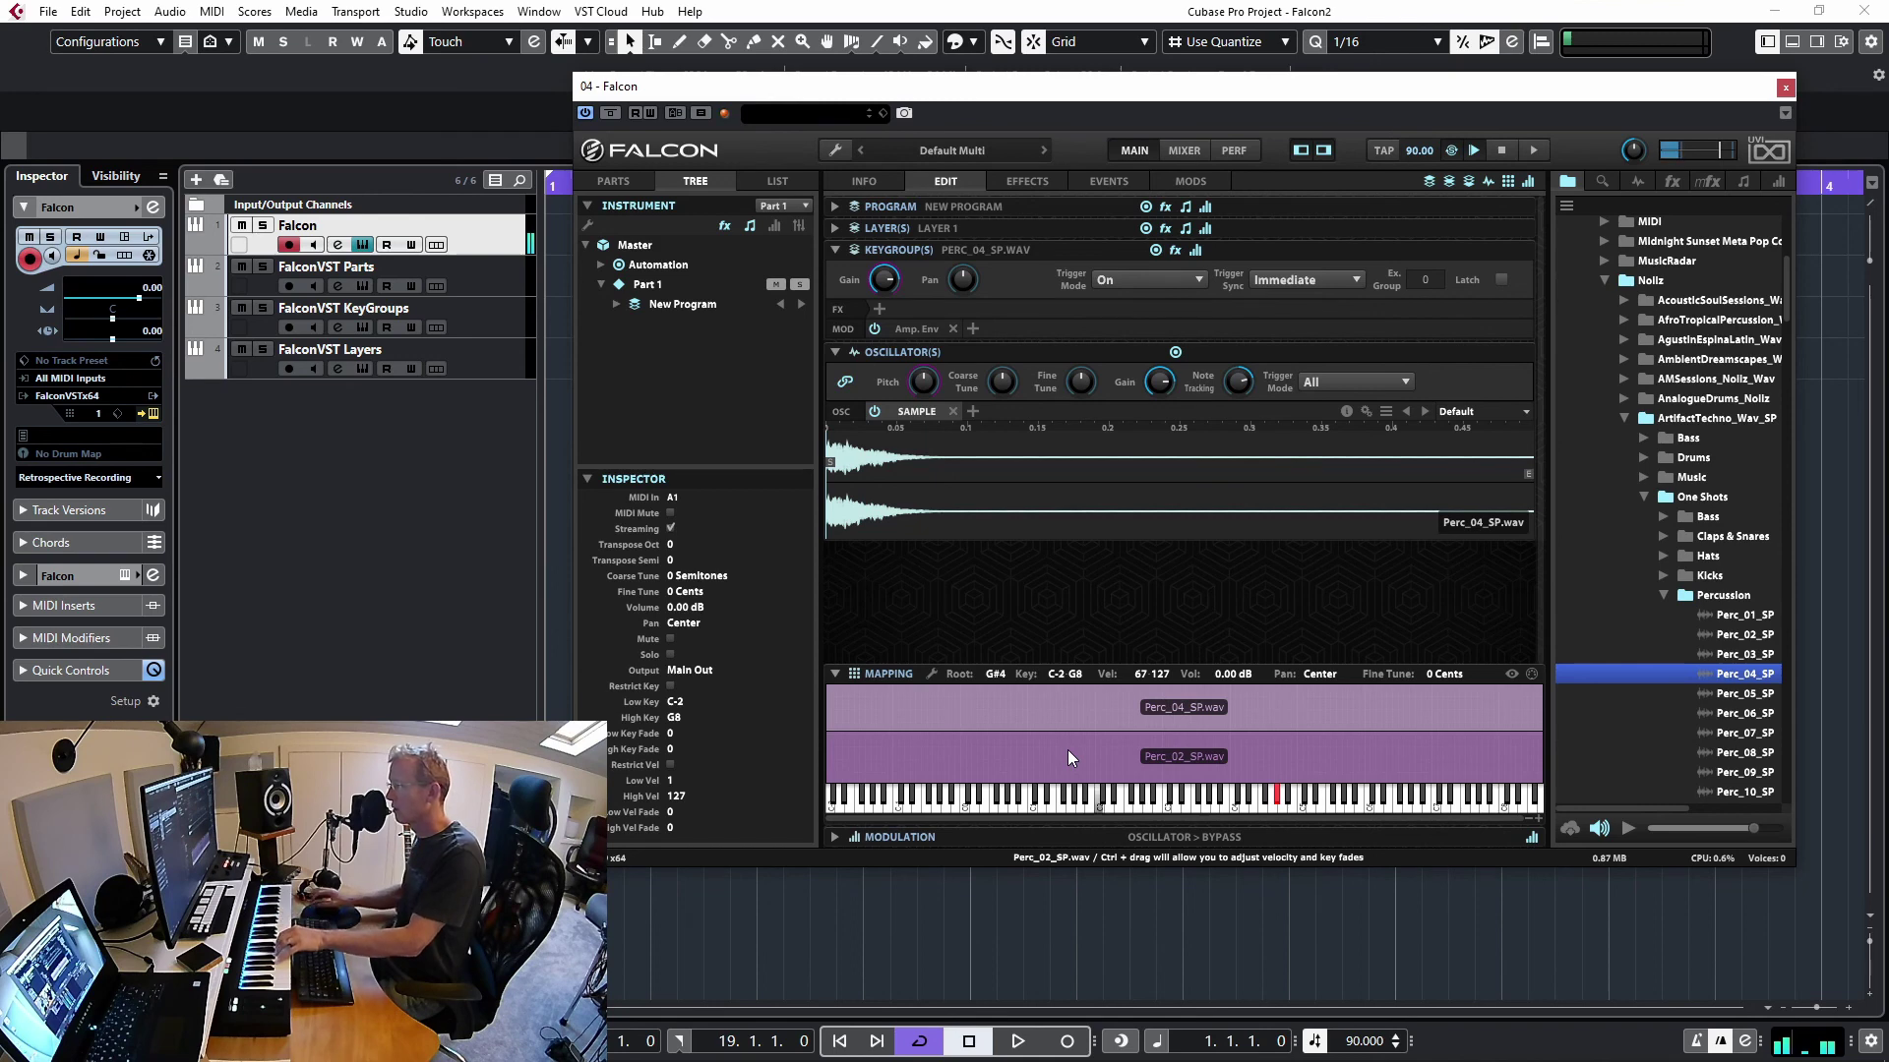
drag(1331, 732, 1331, 710)
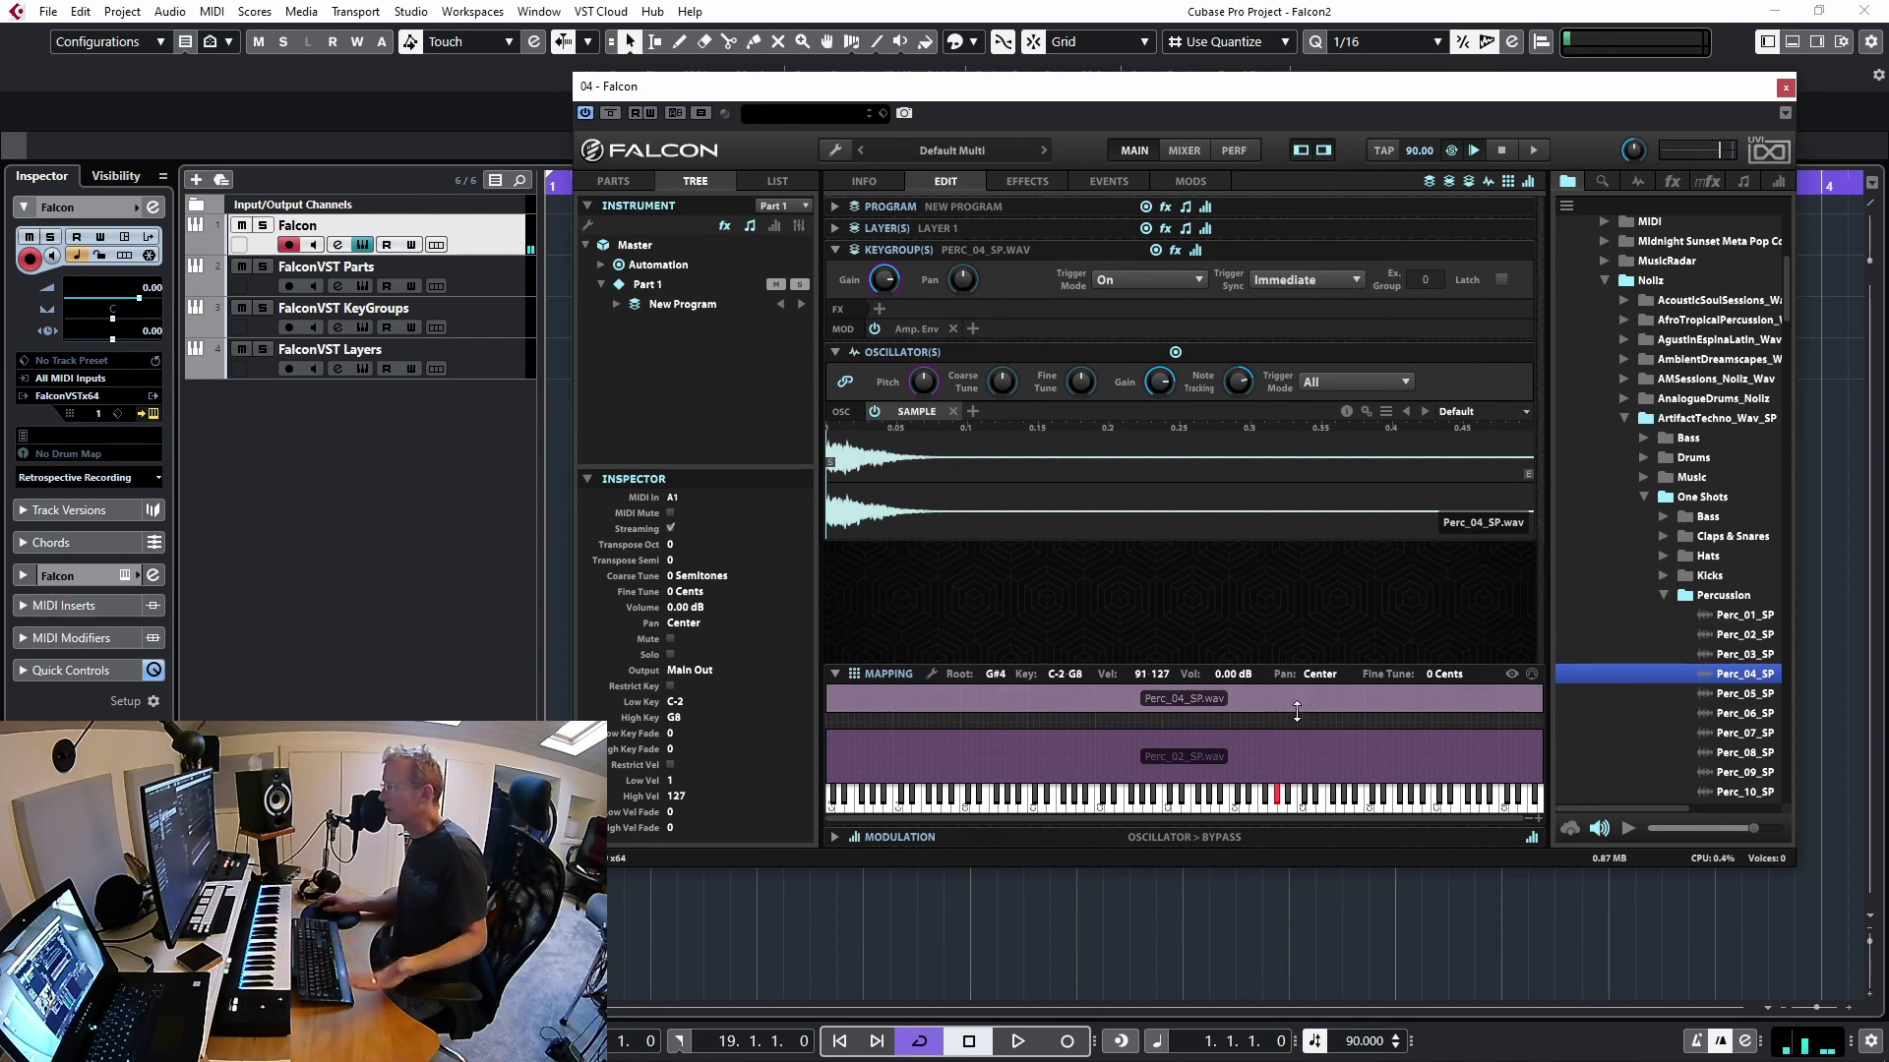
drag(1292, 710, 1302, 715)
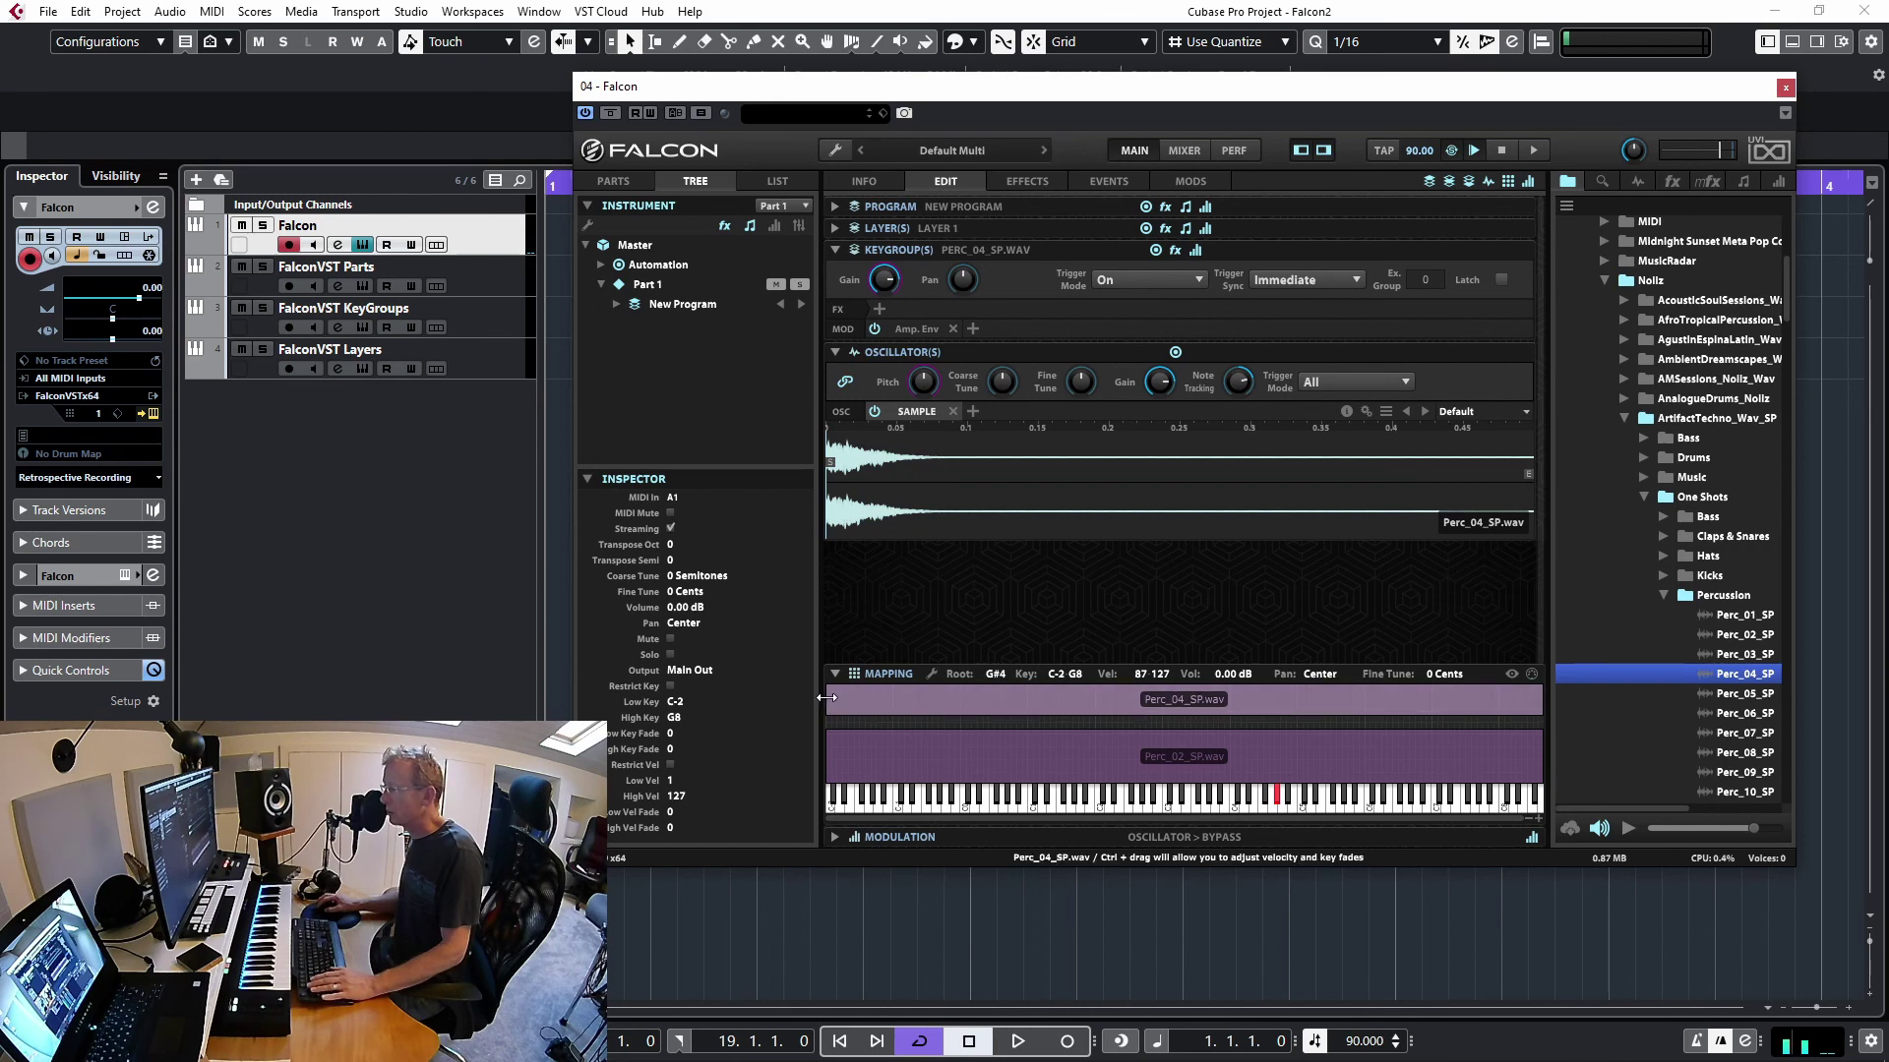
Split the keyboard by limiting Perc_04_SP to G3–G8 and Perc_02_SP to C-2–F#3
drag(826, 697, 1202, 697)
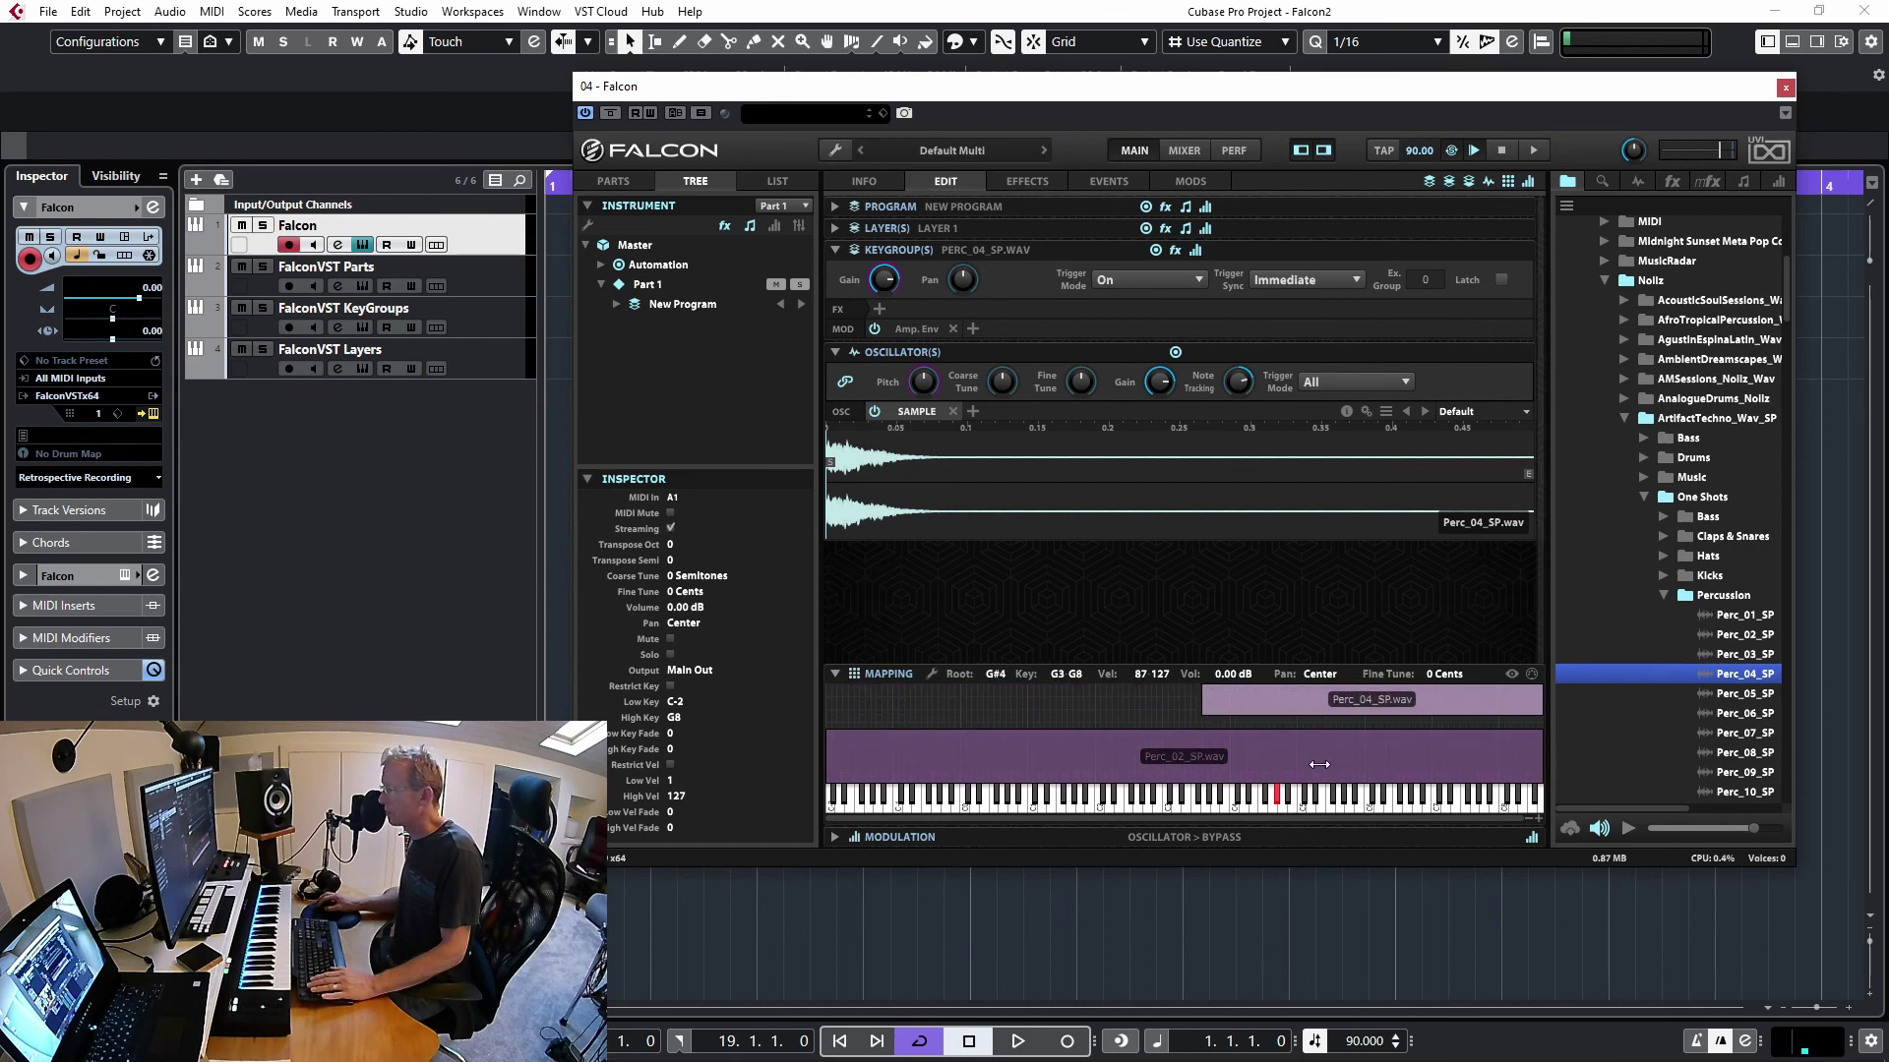
click(1540, 763)
drag(1540, 763, 1200, 755)
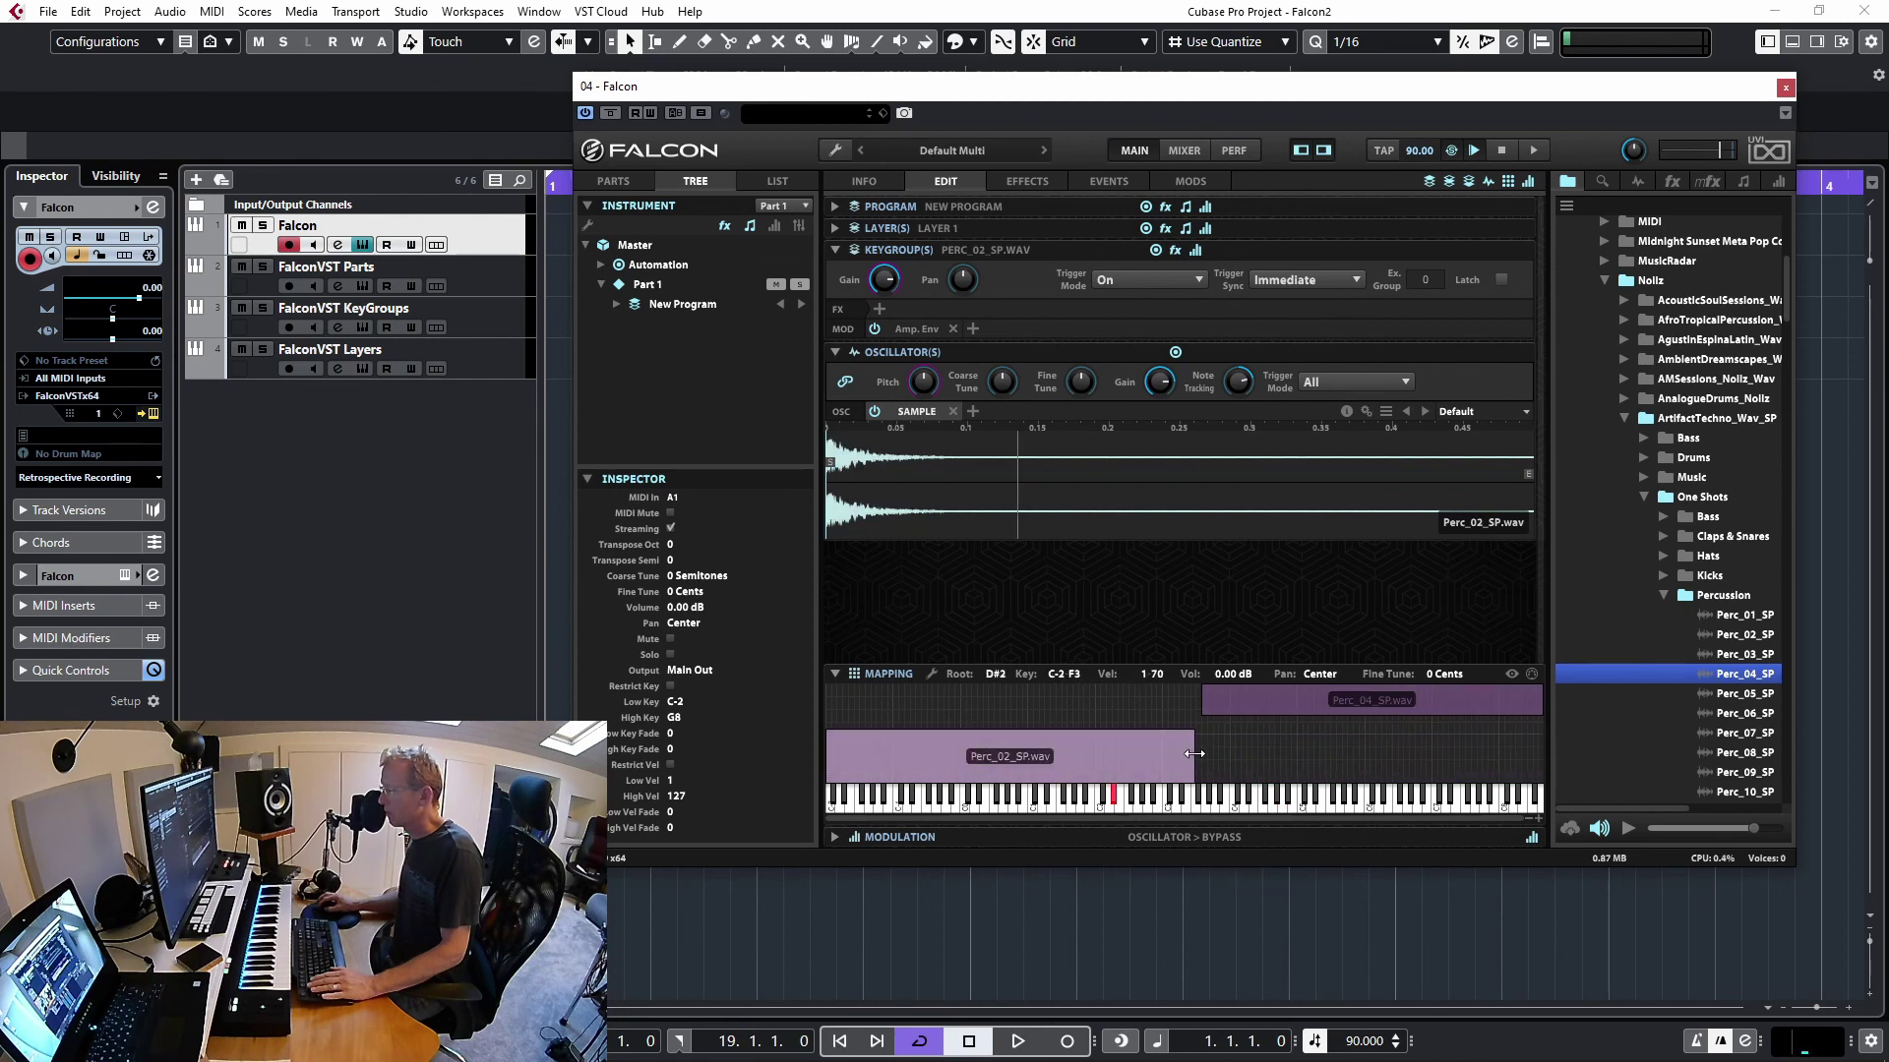
Extend both keygroups to velocities 1–127 and stretch Perc_02_SP up to A#3 so that it overlaps Perc_04_SP
click(1231, 714)
drag(1234, 715, 1235, 787)
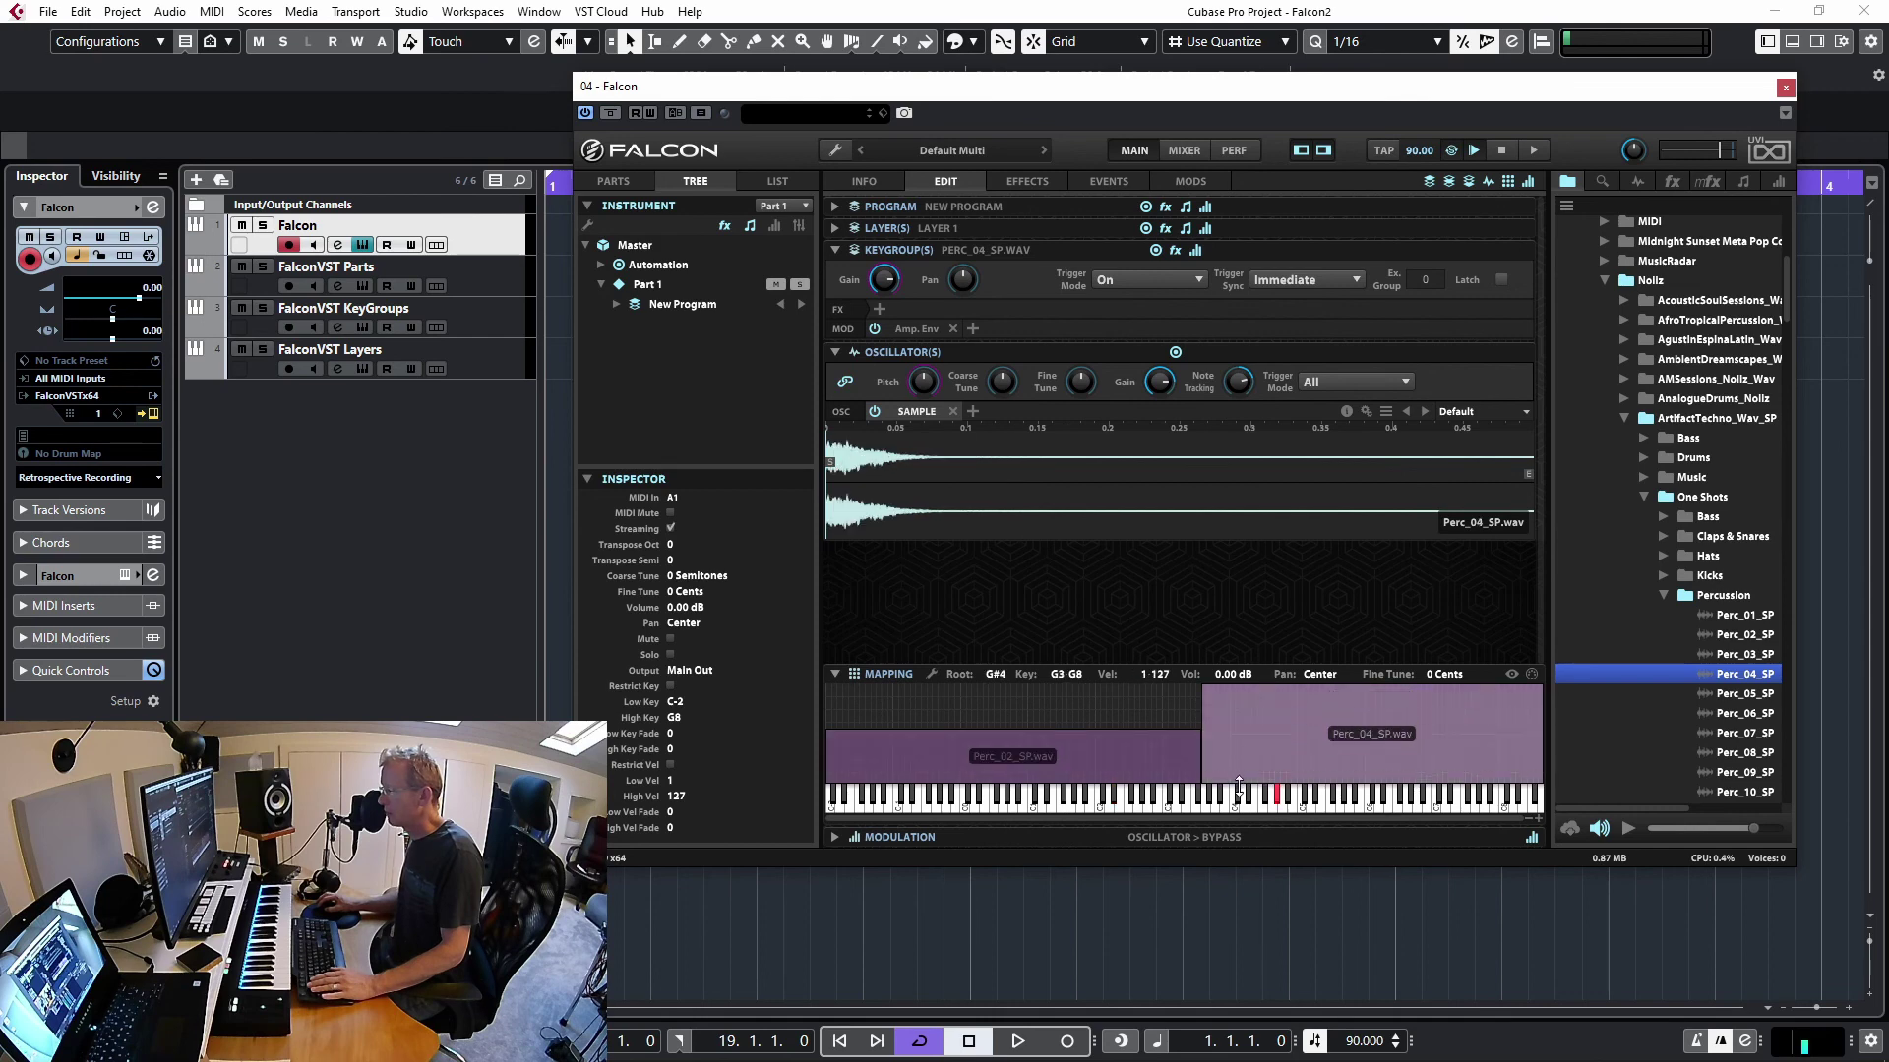
click(1189, 740)
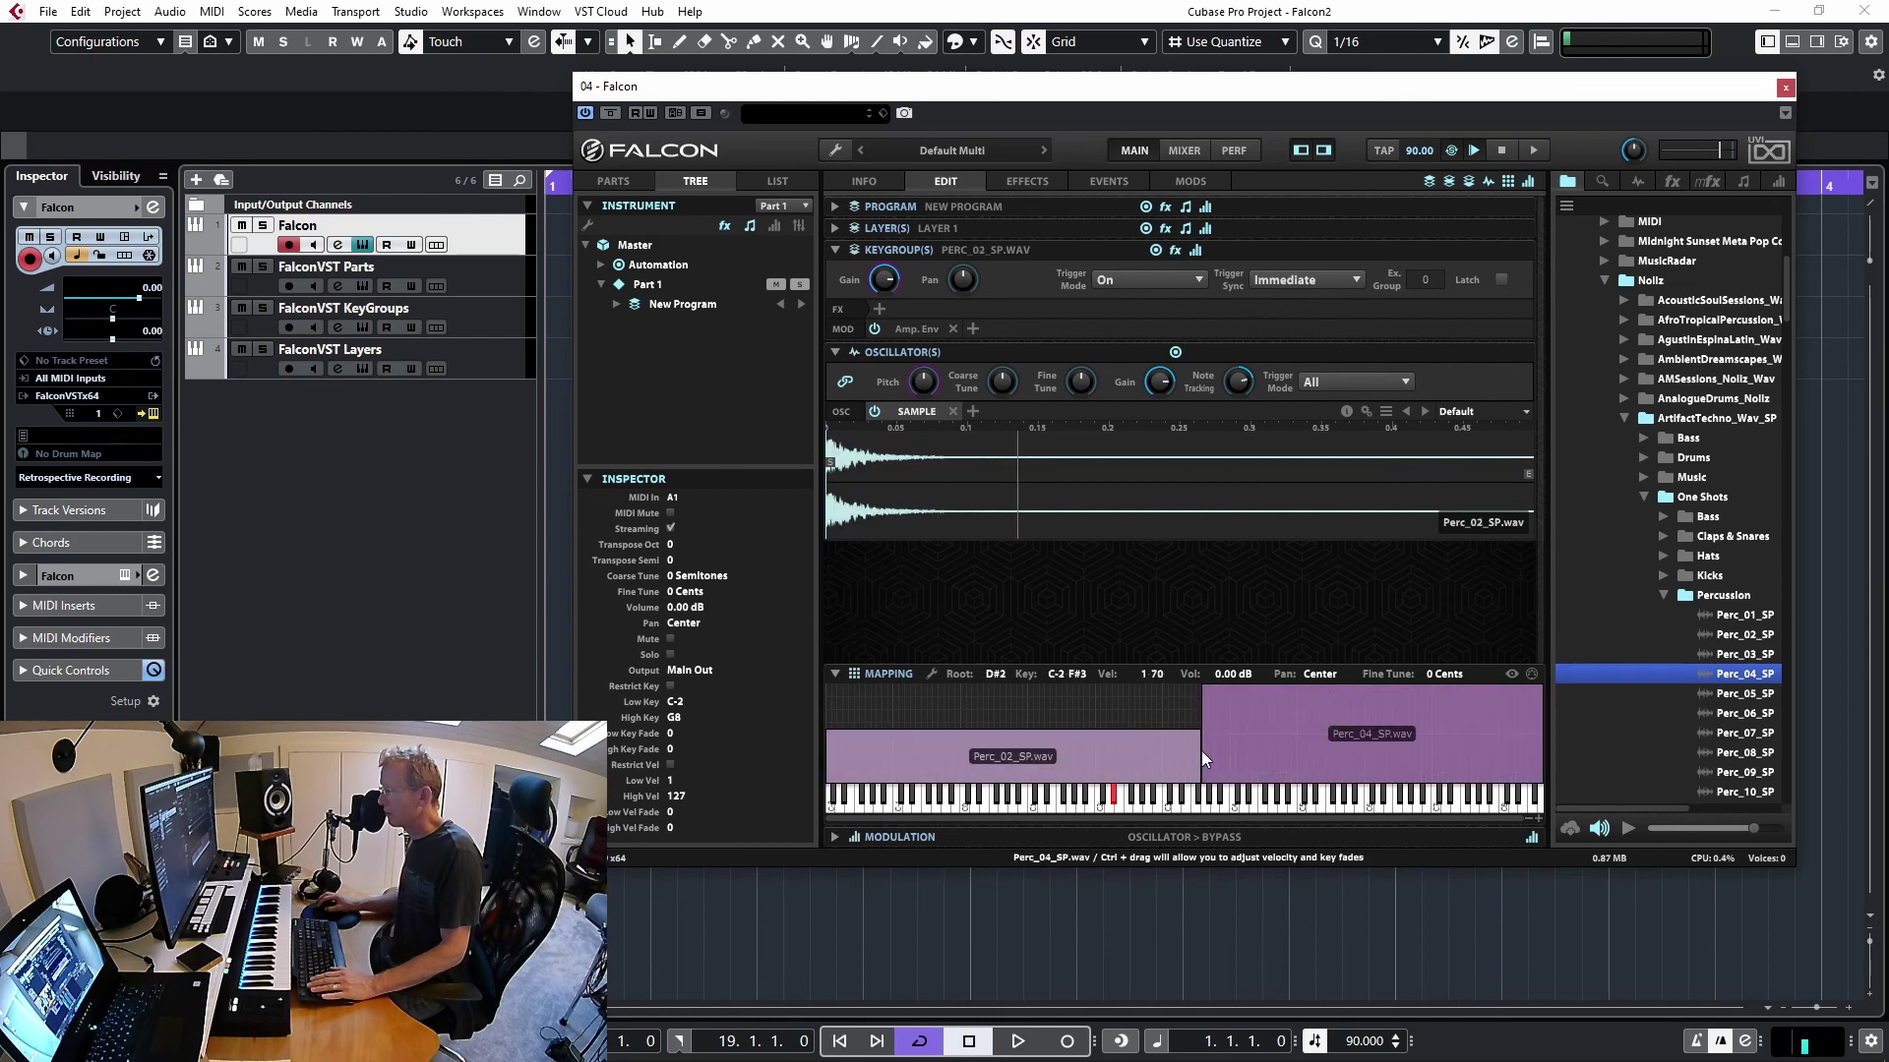
drag(1201, 752, 1182, 686)
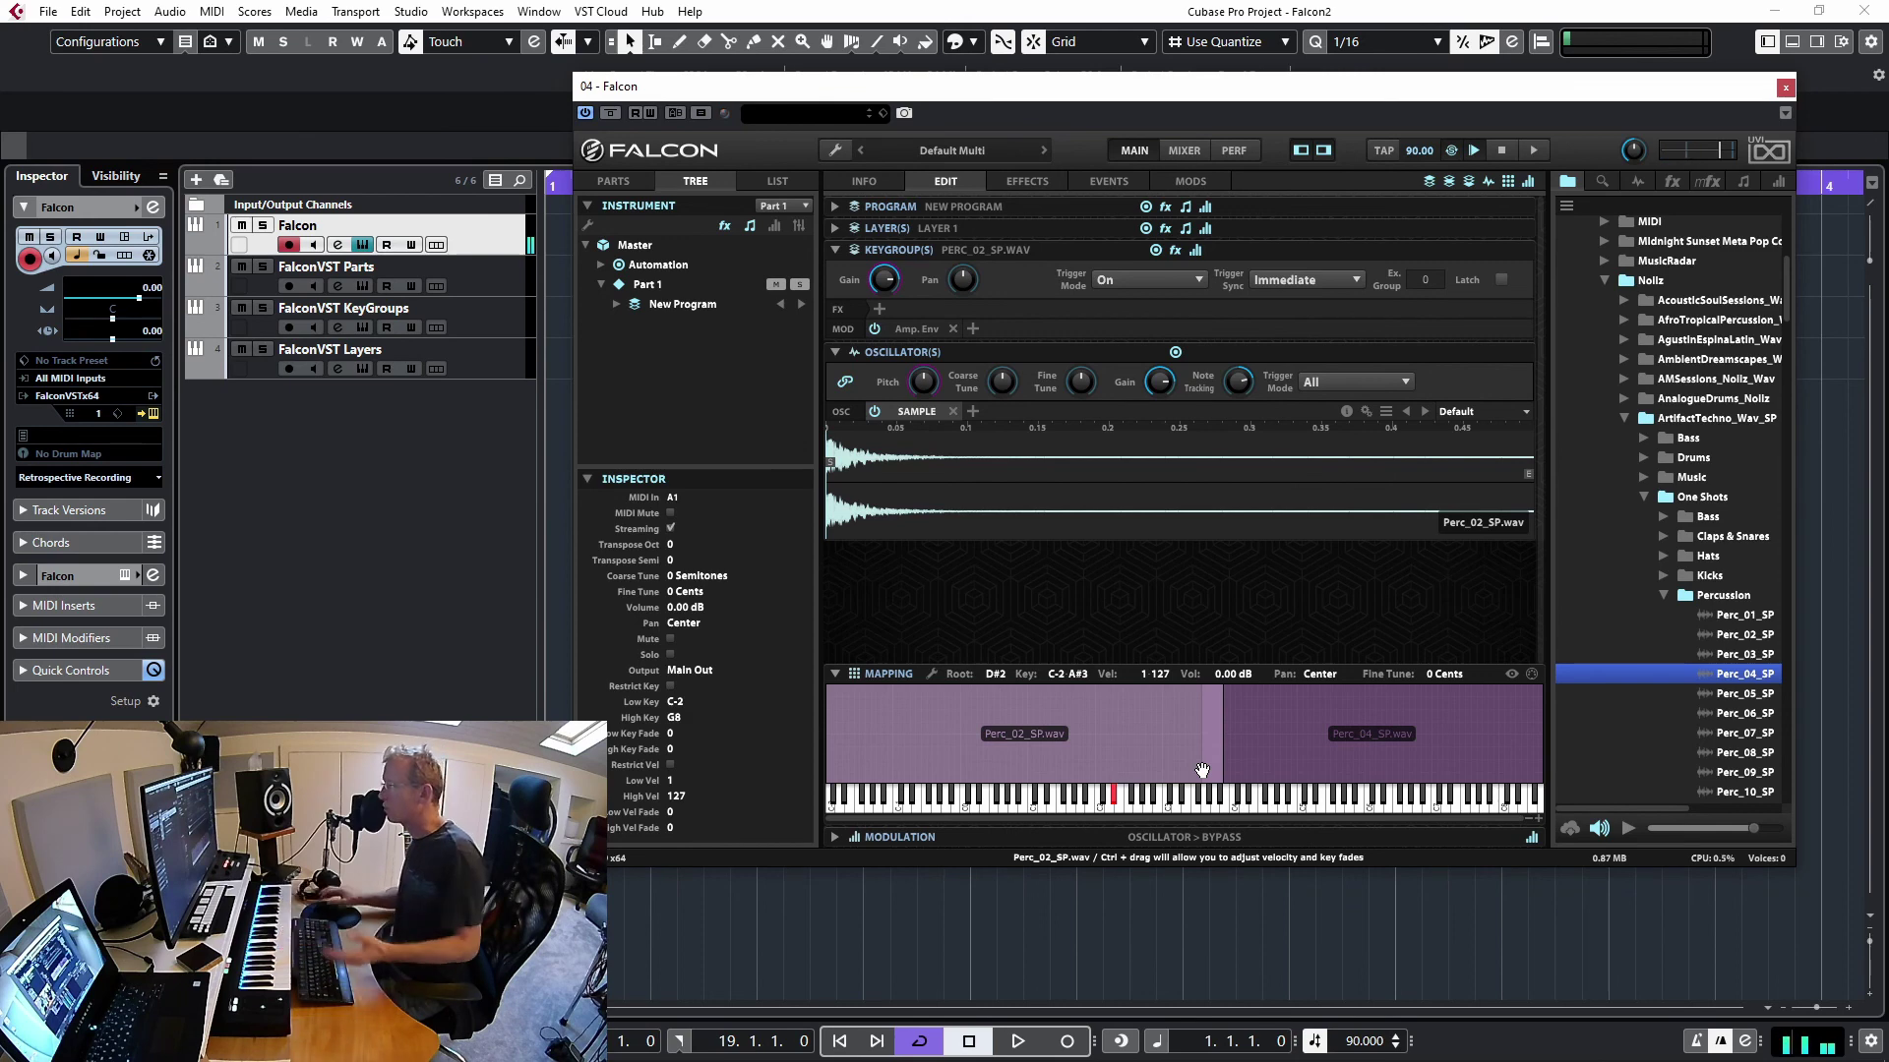
click(1214, 803)
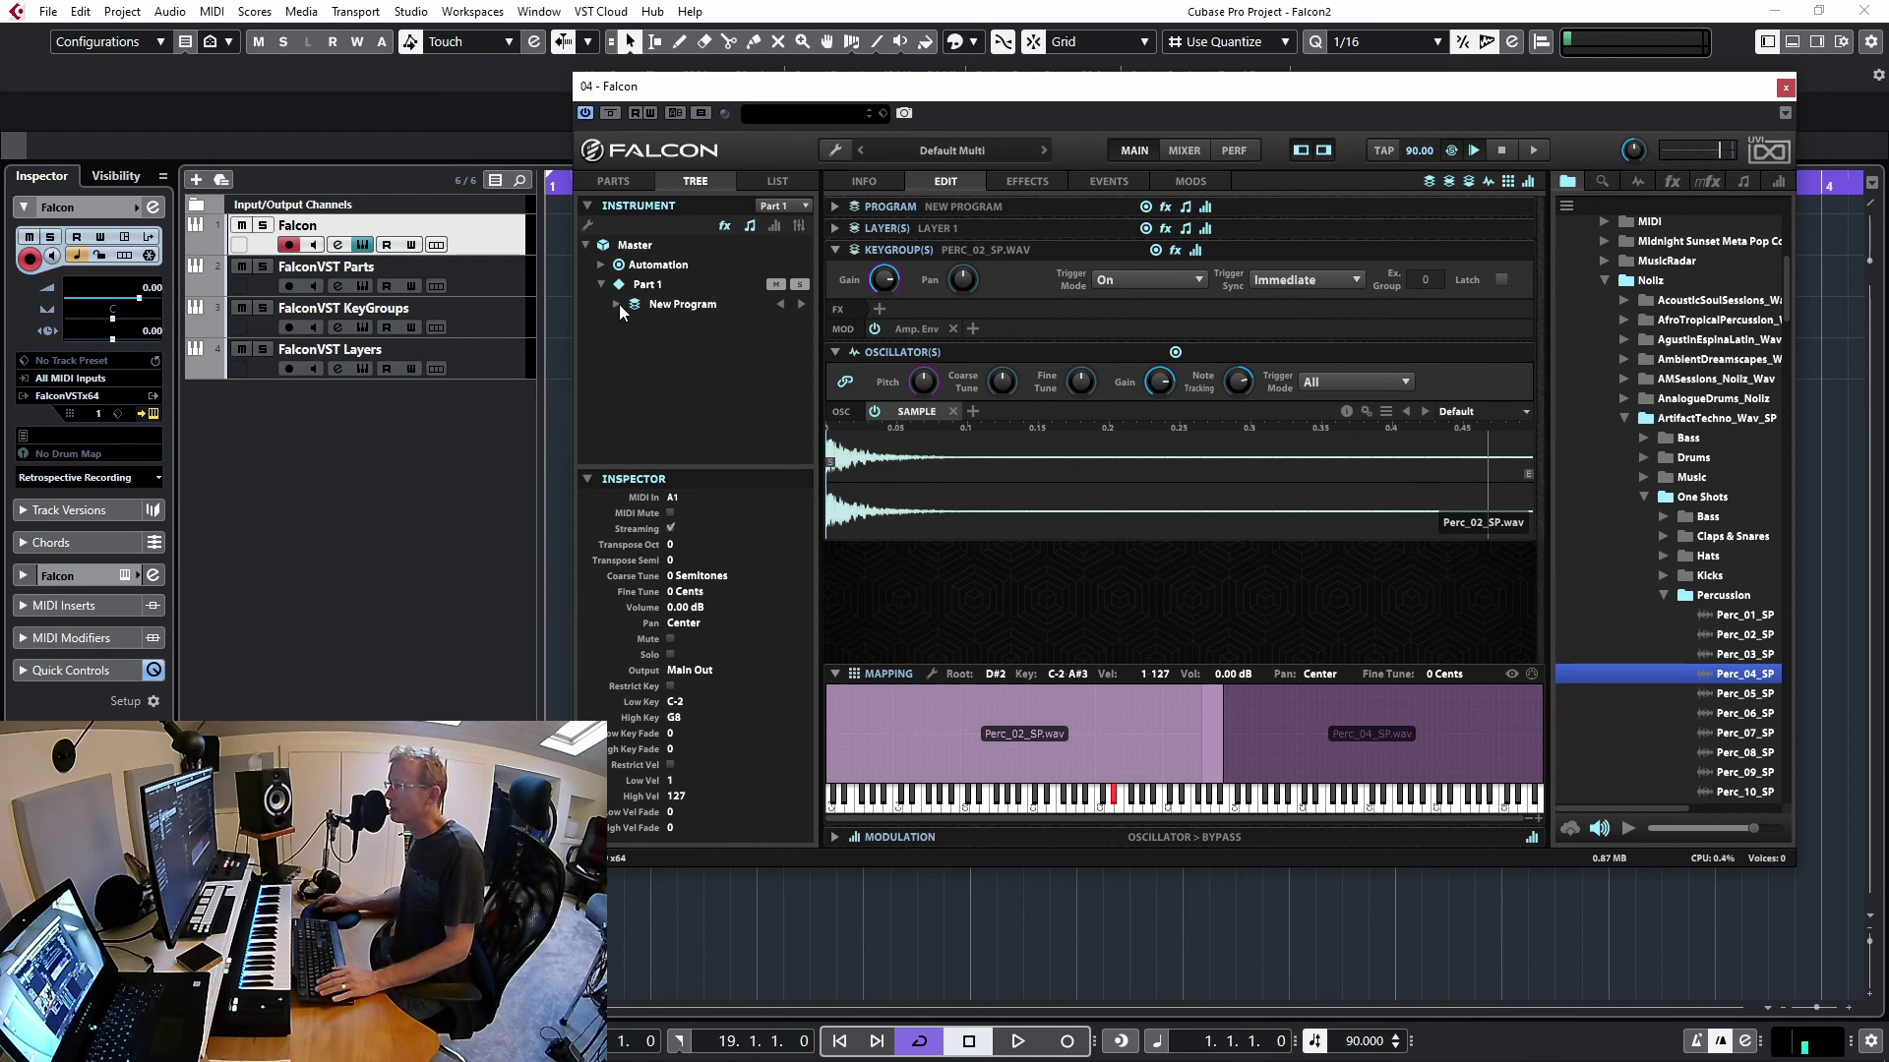
Expand New Program in the instrument tree down to the sample oscillators of both keygroups in Layer 1
click(659, 304)
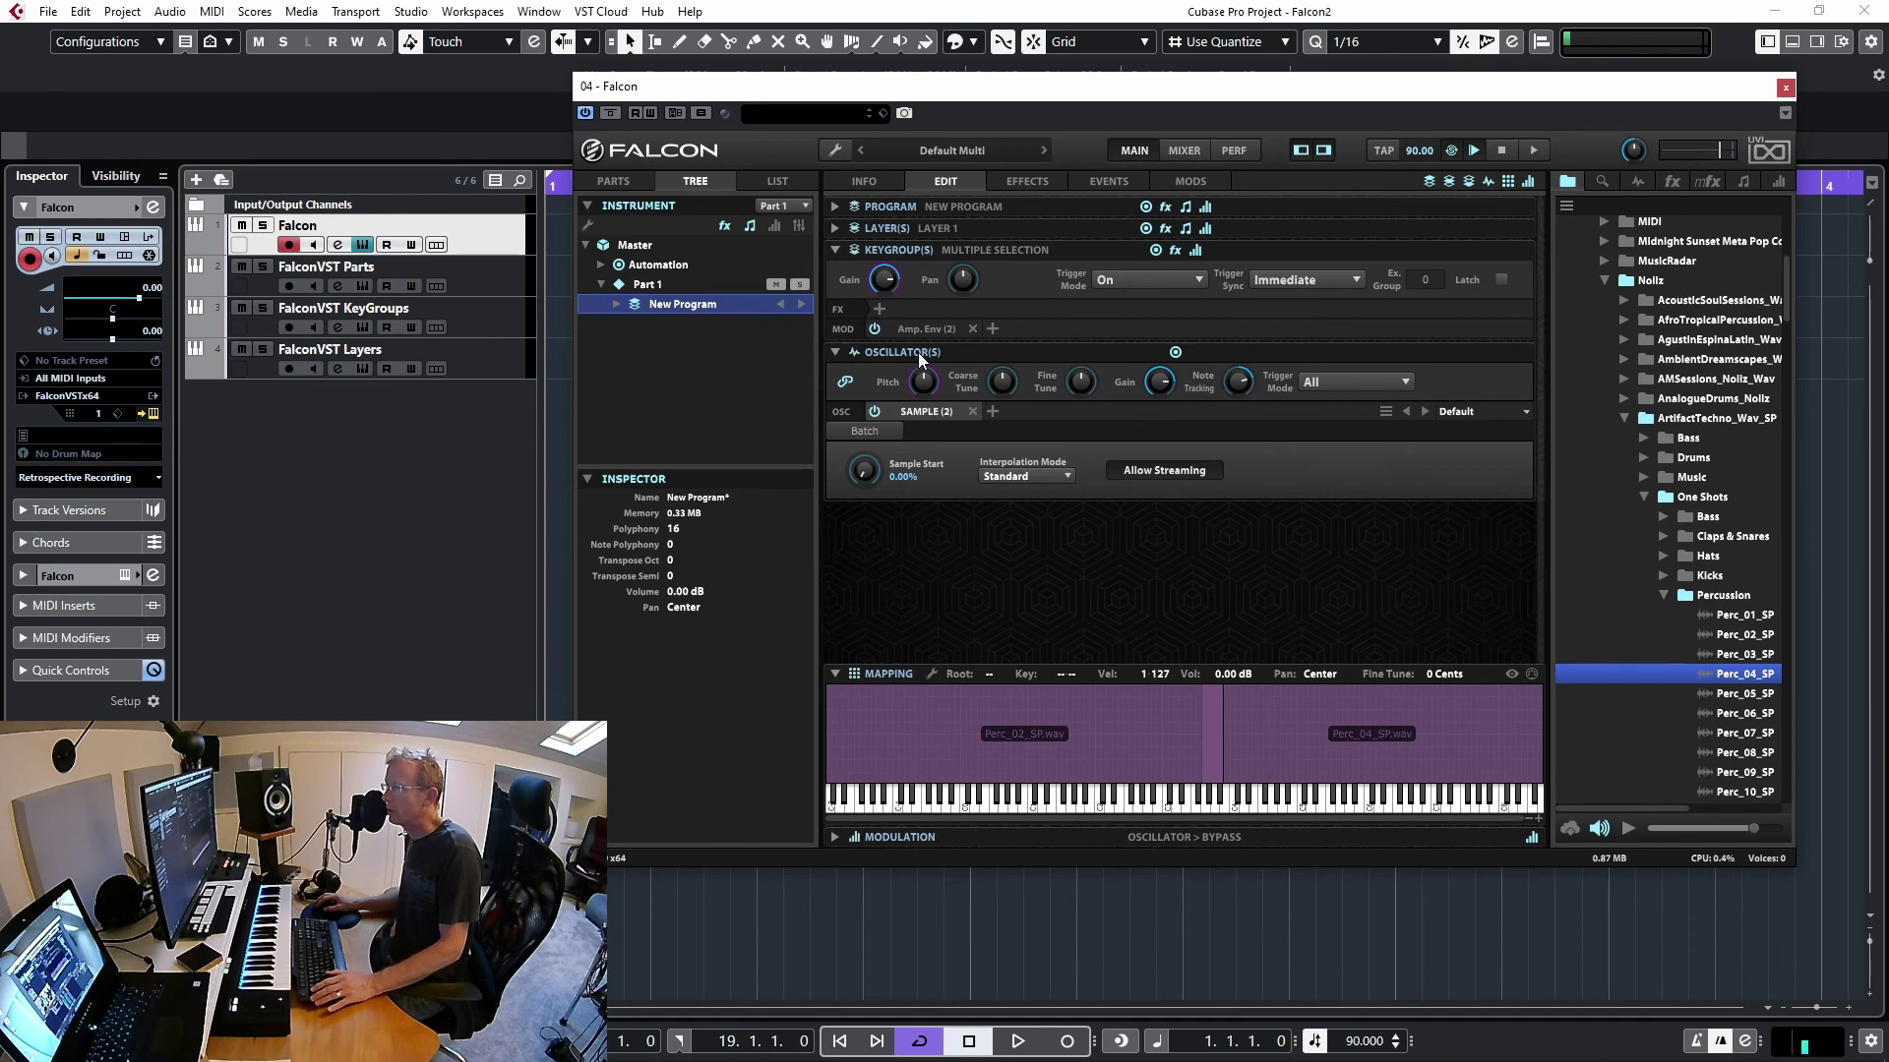
click(613, 304)
click(631, 324)
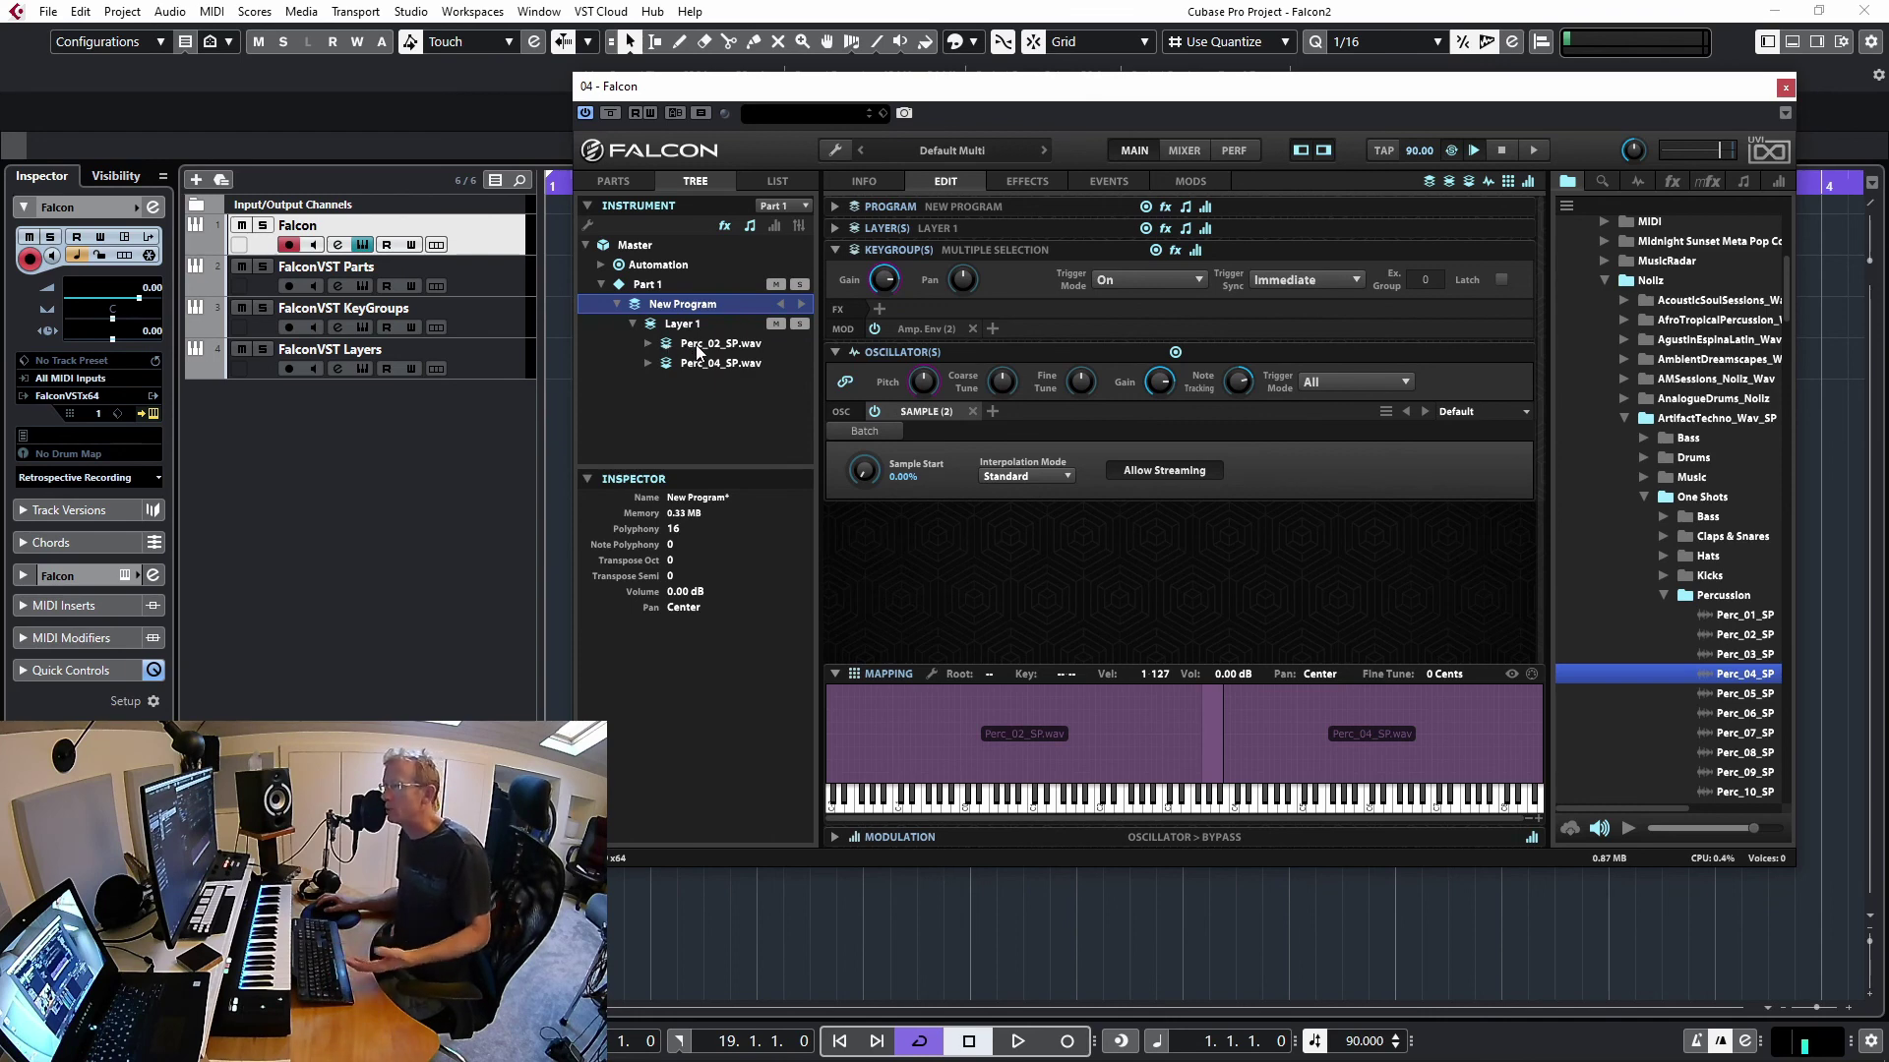
click(647, 344)
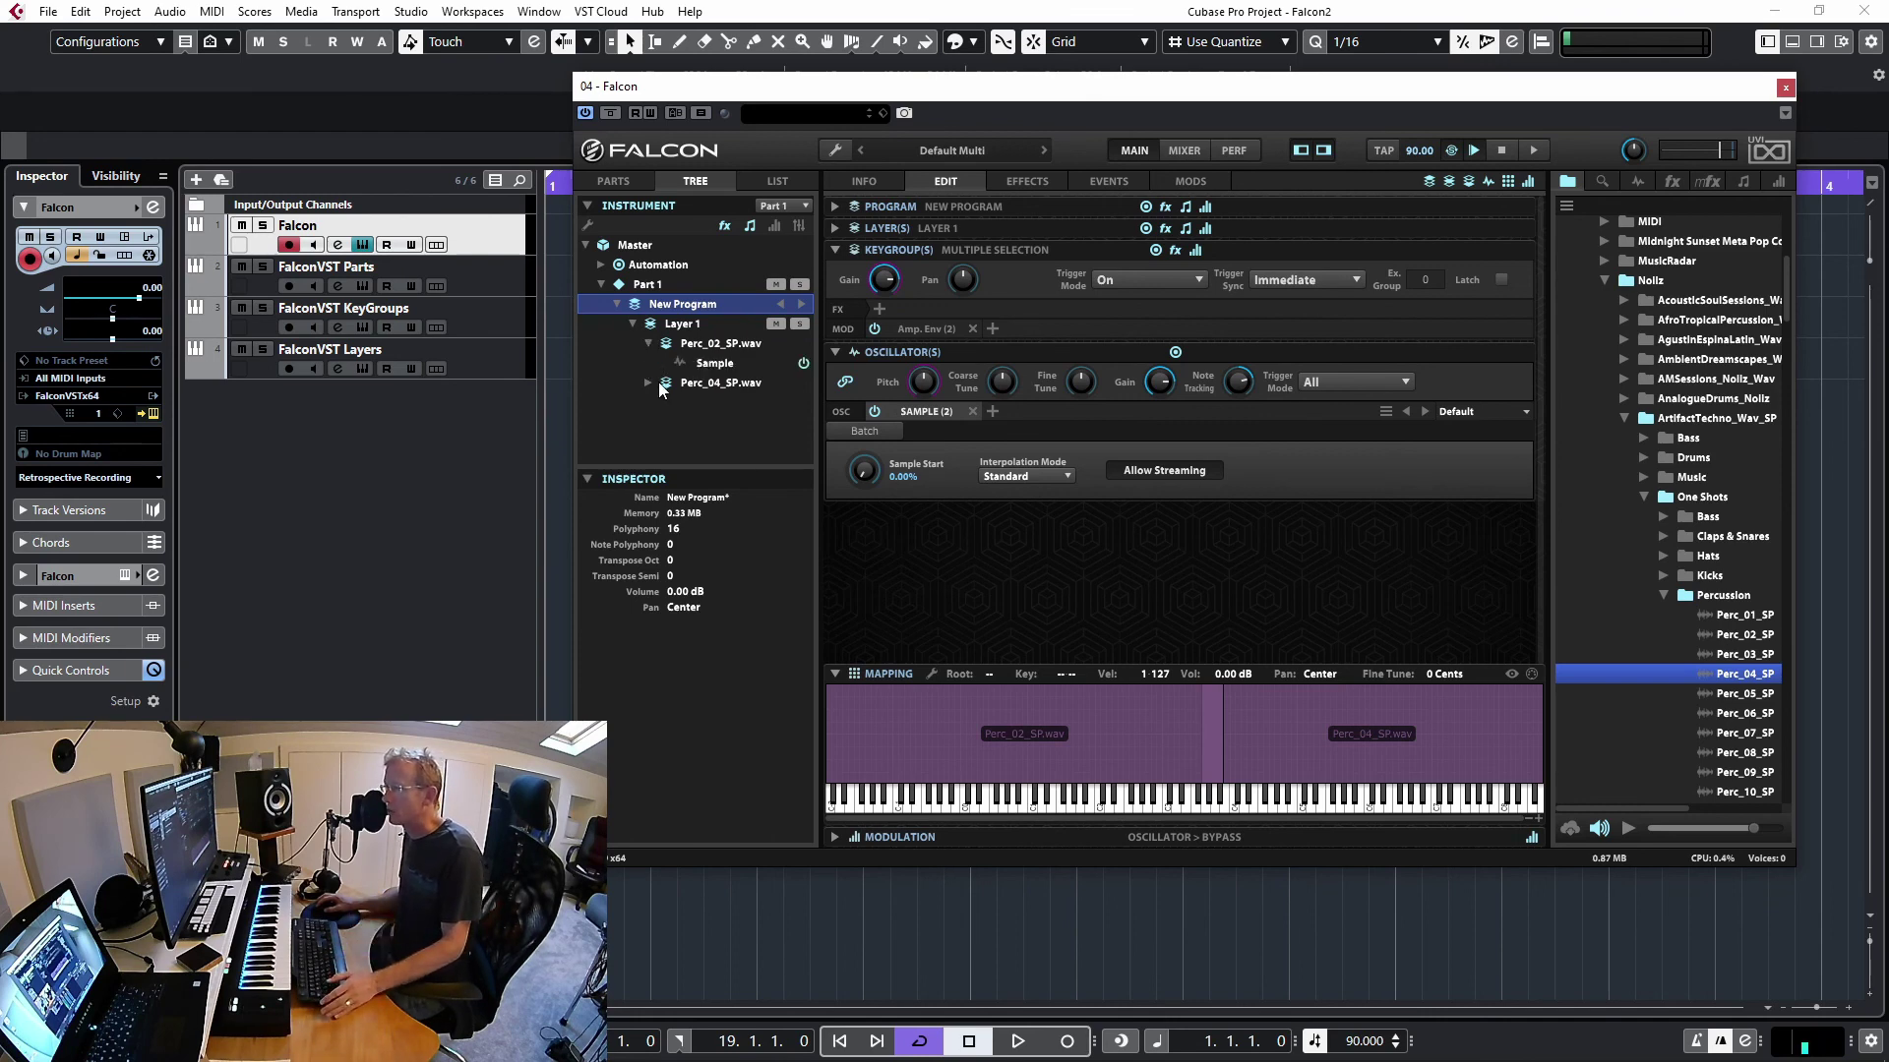
click(649, 383)
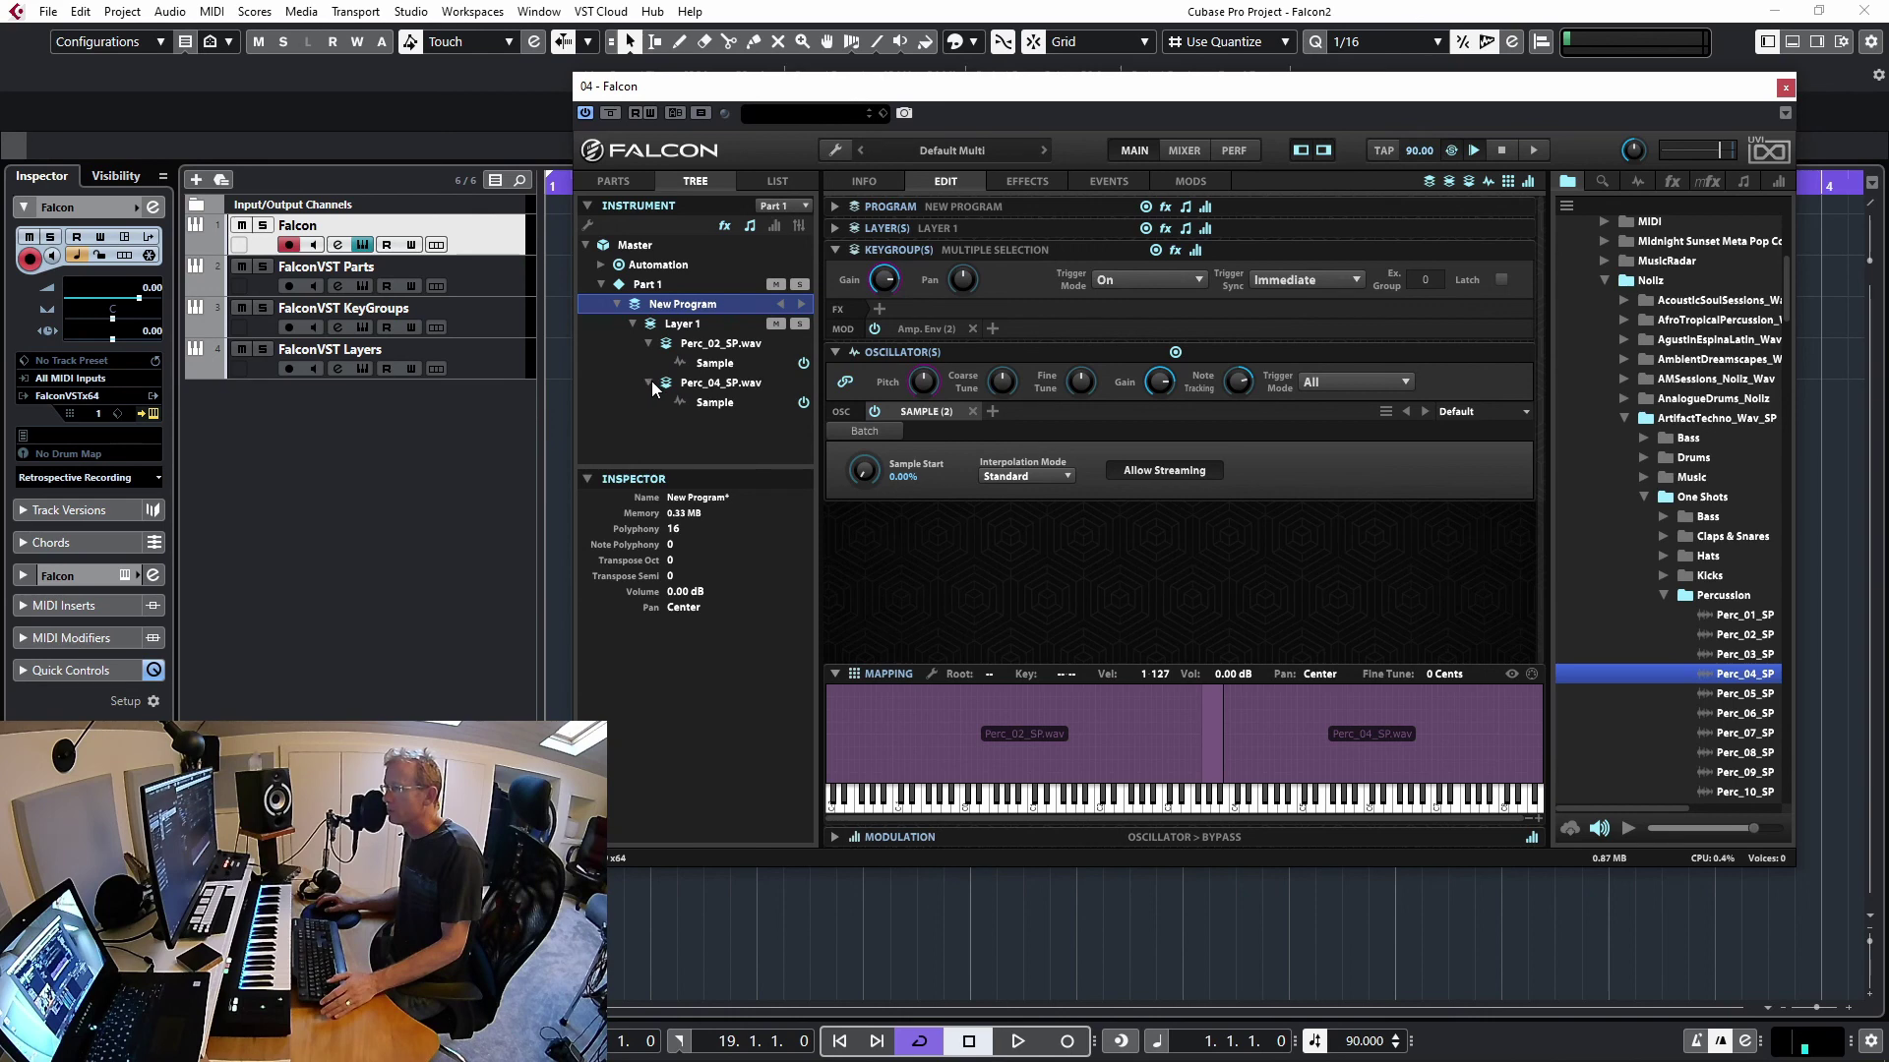
Compare the Sample oscillators of Perc_02_SP and Perc_04_SP by selecting them alternately in the instrument tree
click(716, 364)
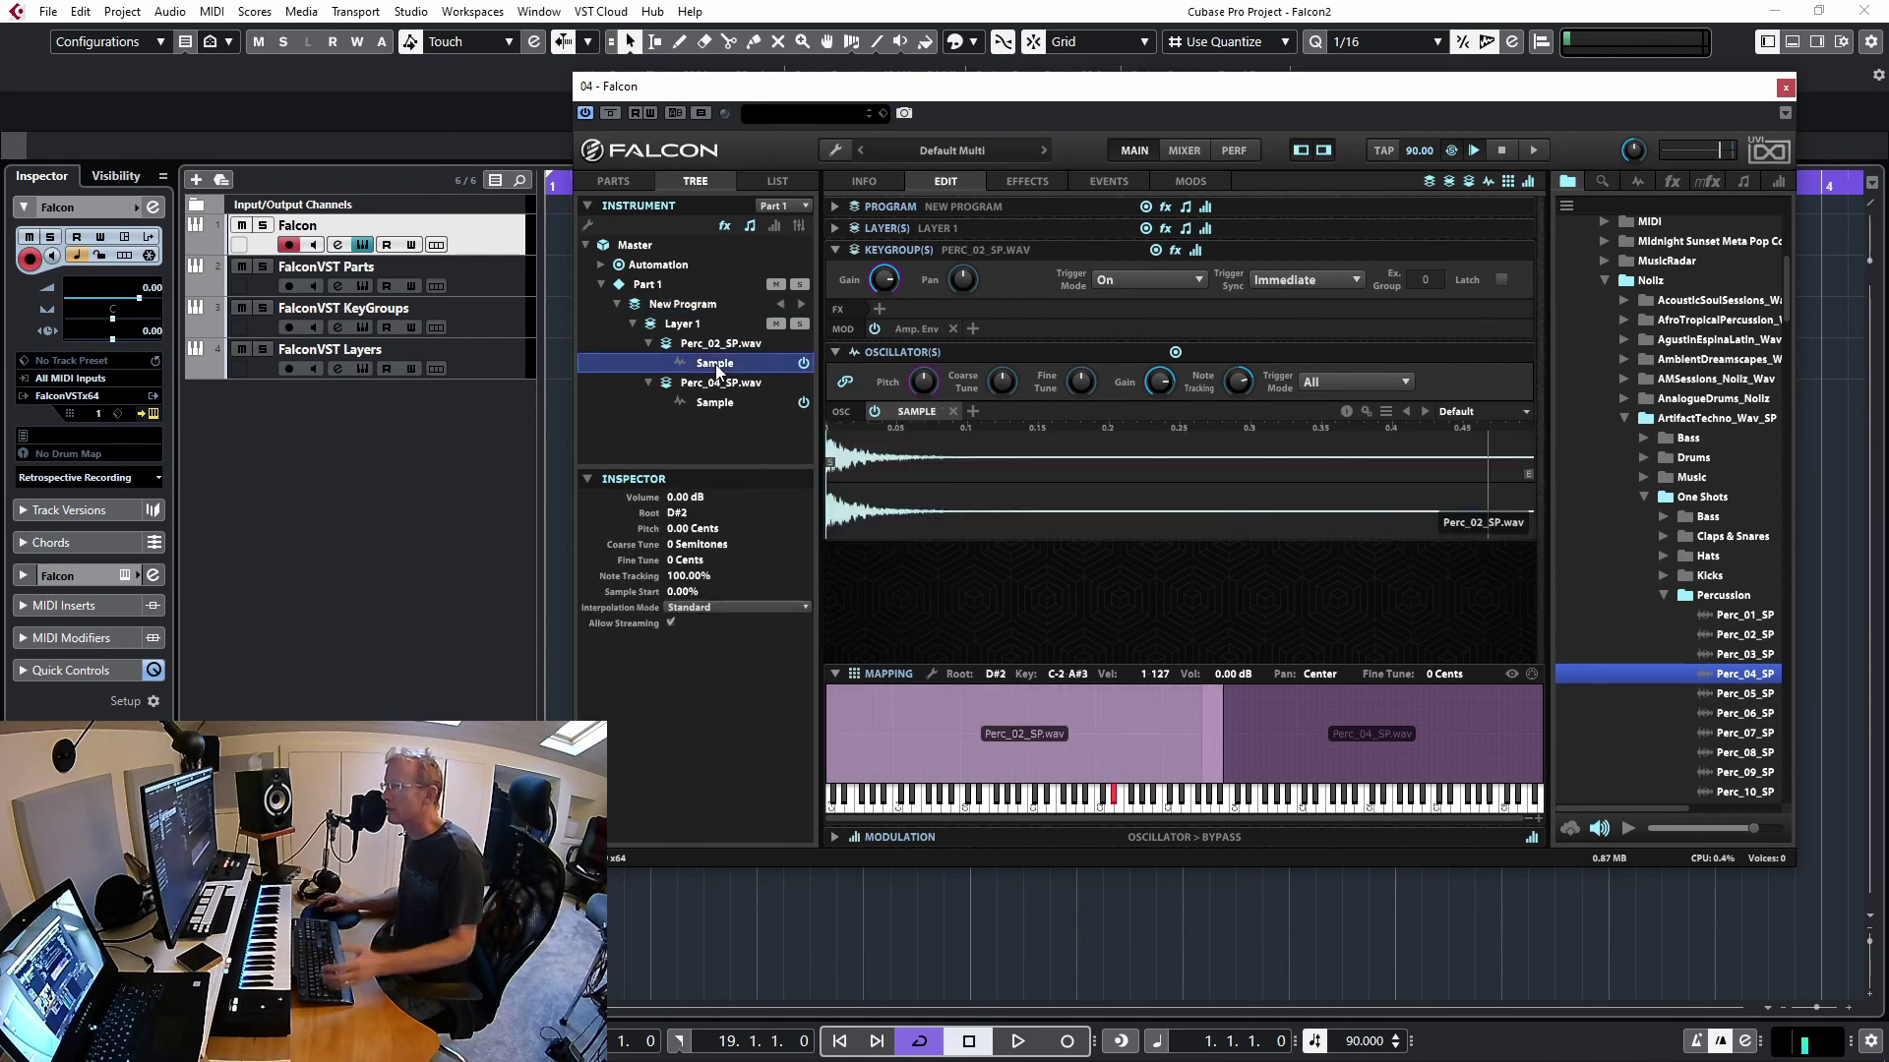
click(710, 403)
click(700, 360)
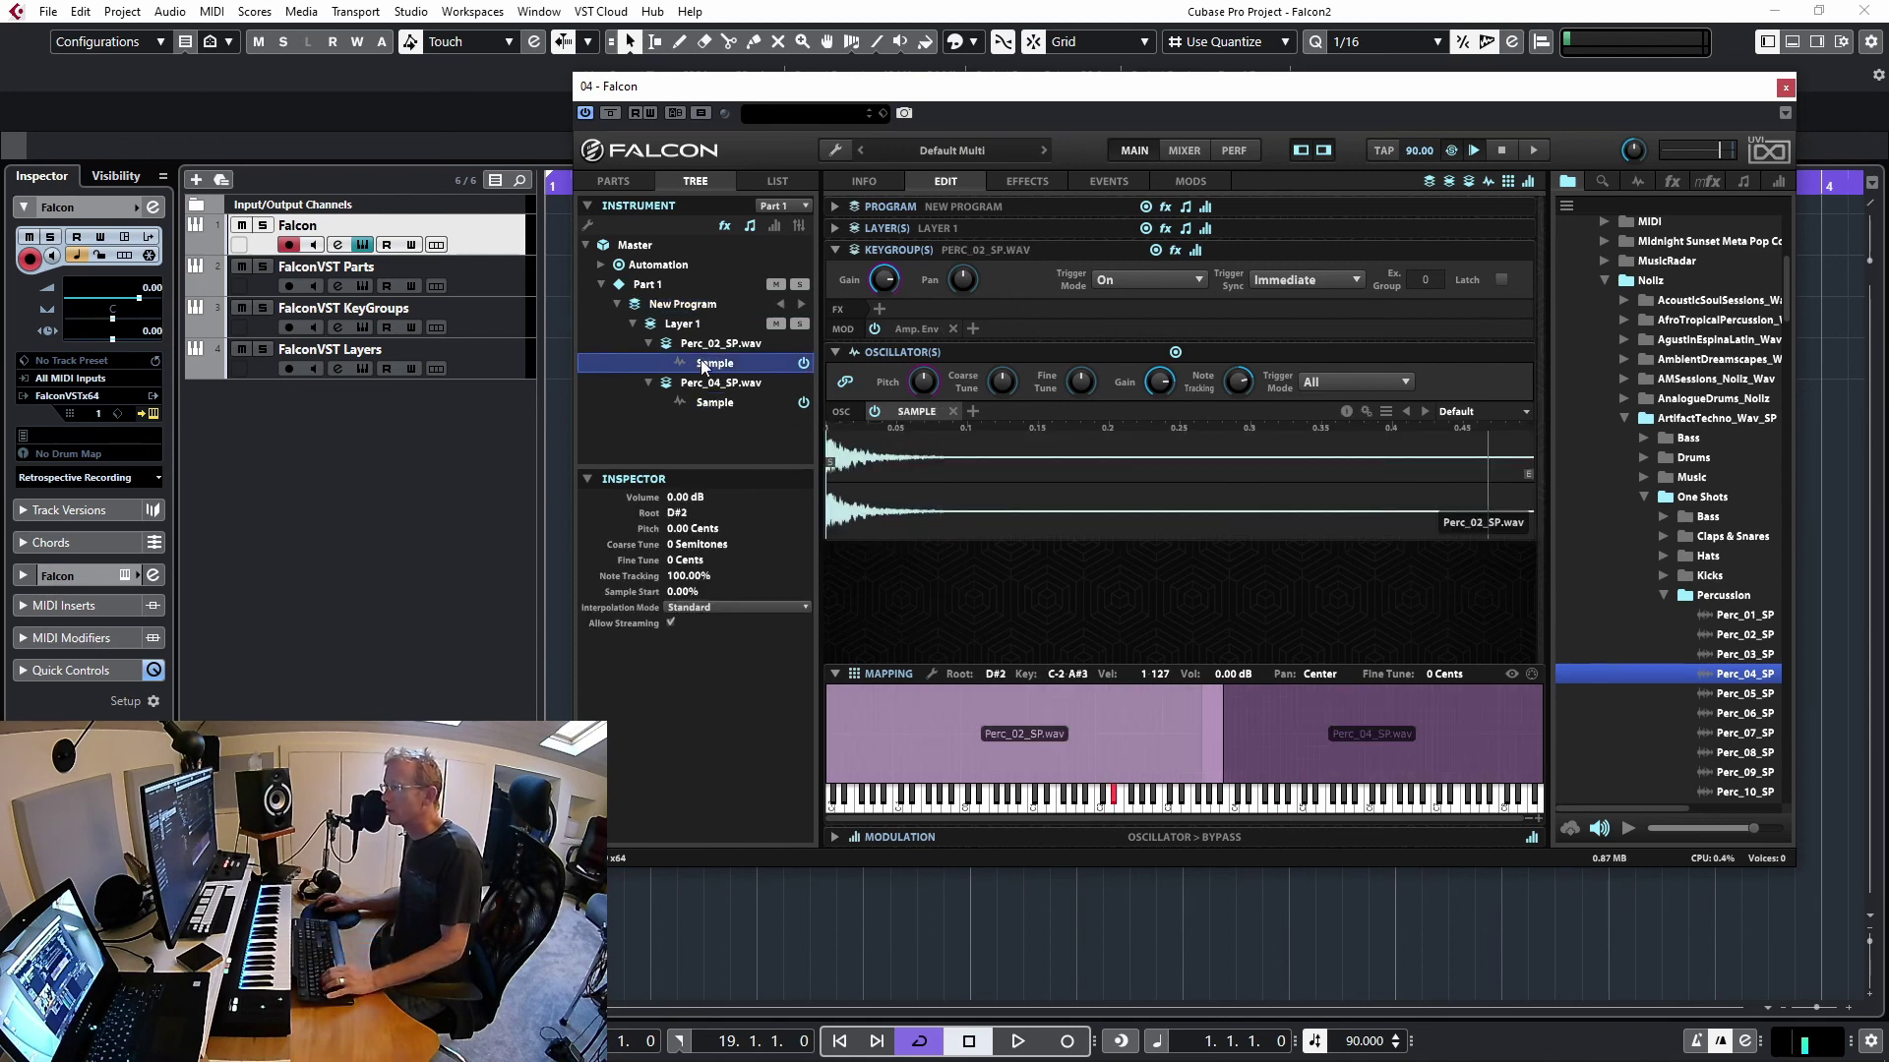
click(710, 403)
click(708, 370)
click(712, 399)
click(712, 366)
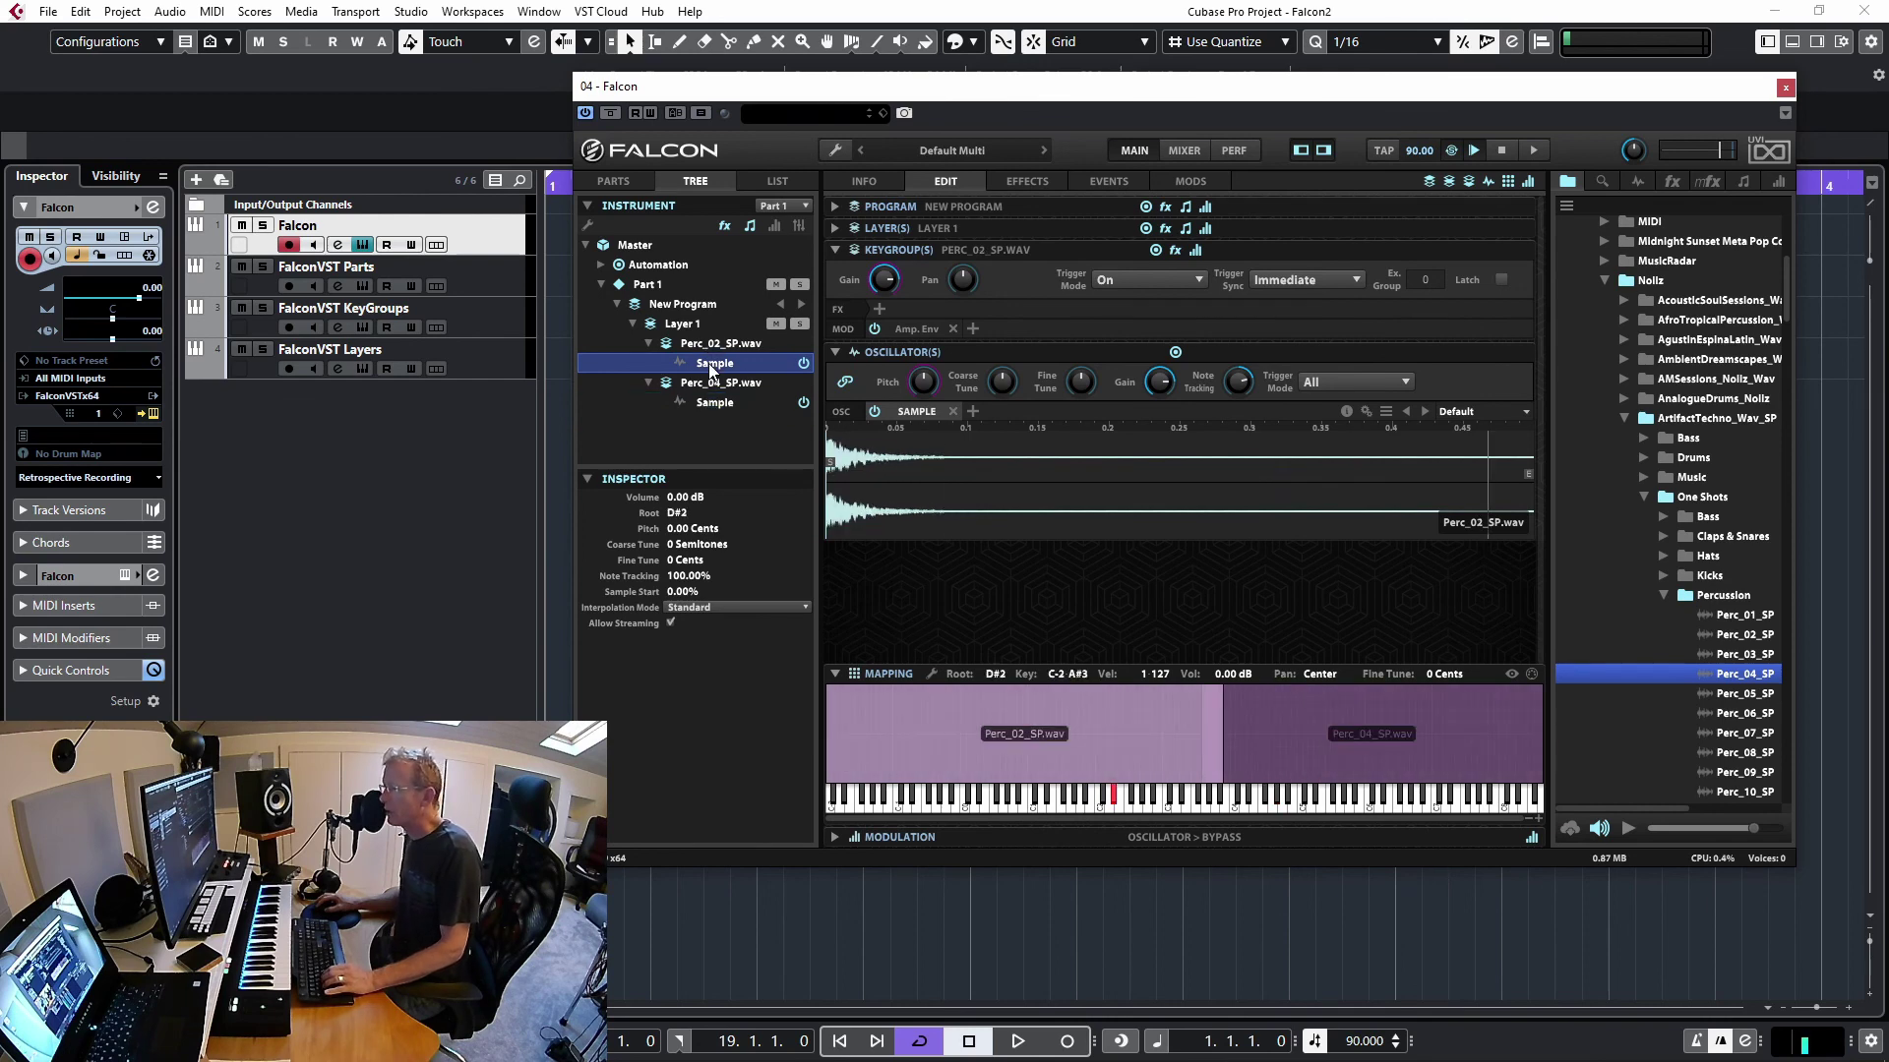
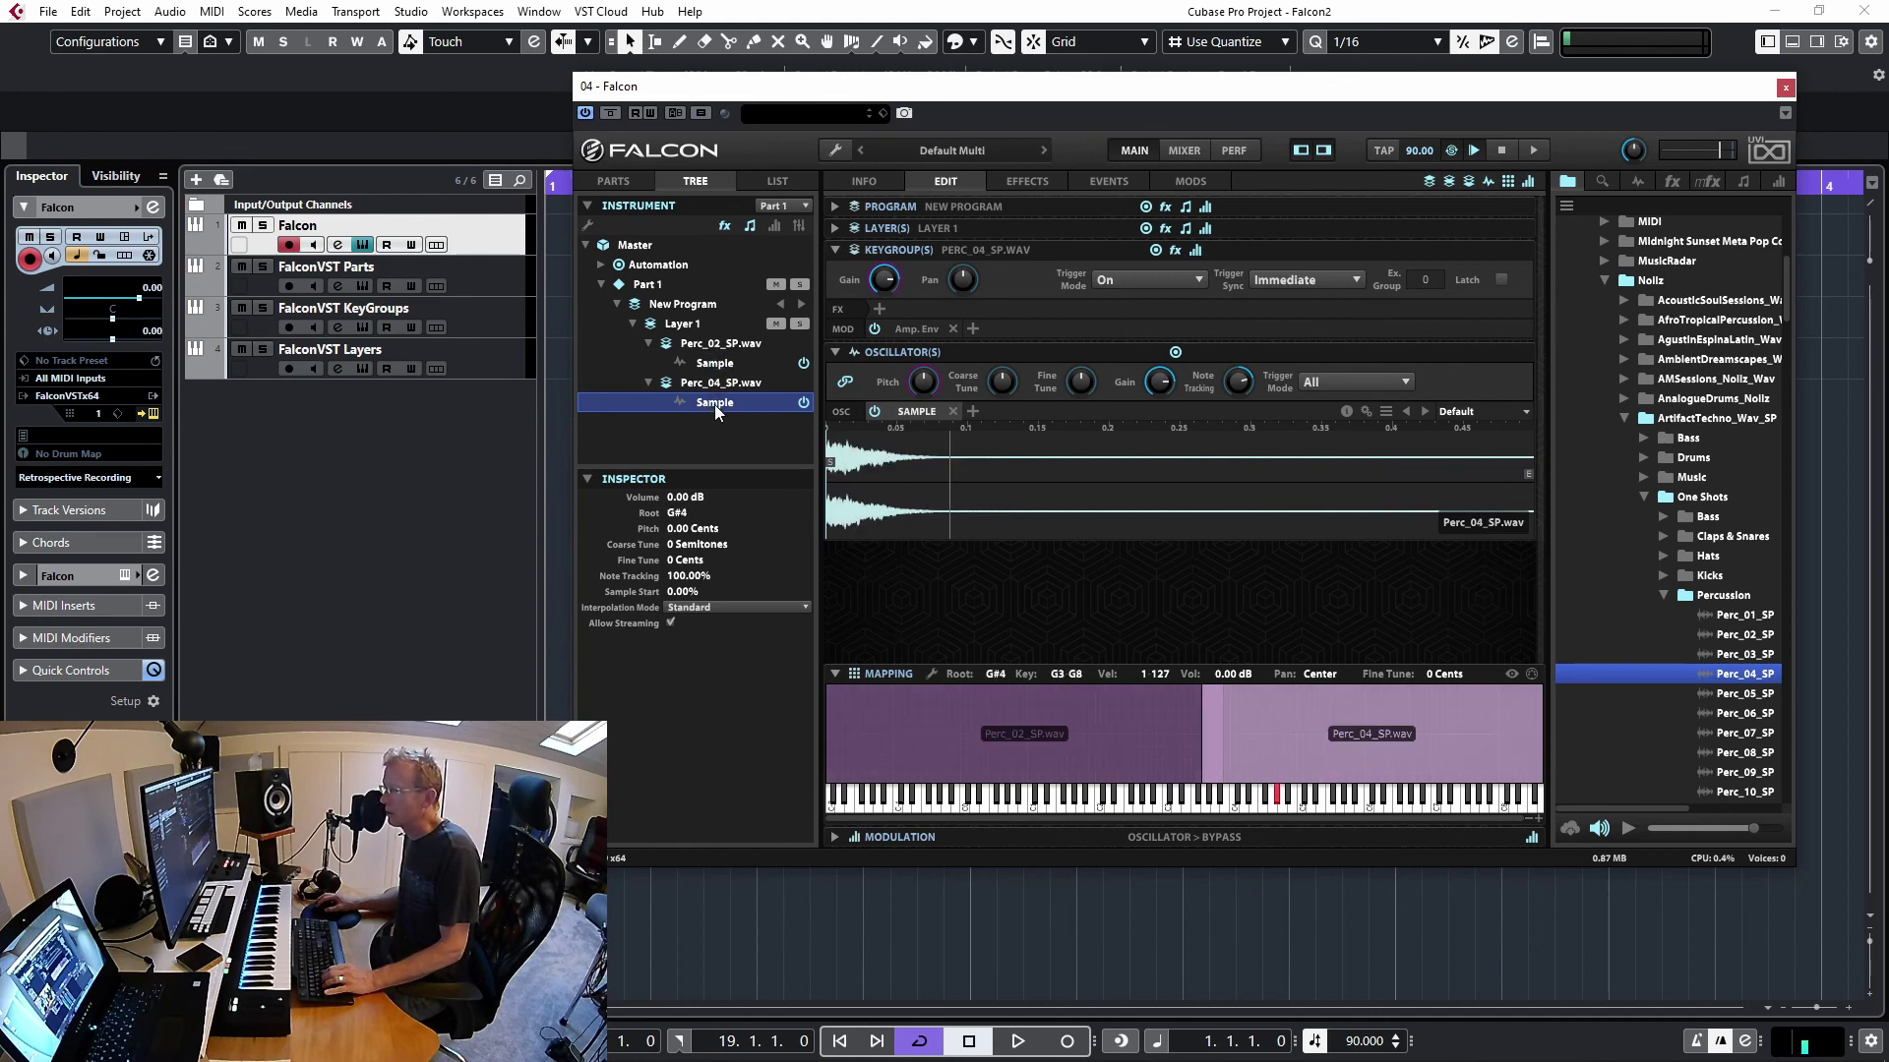
click(714, 364)
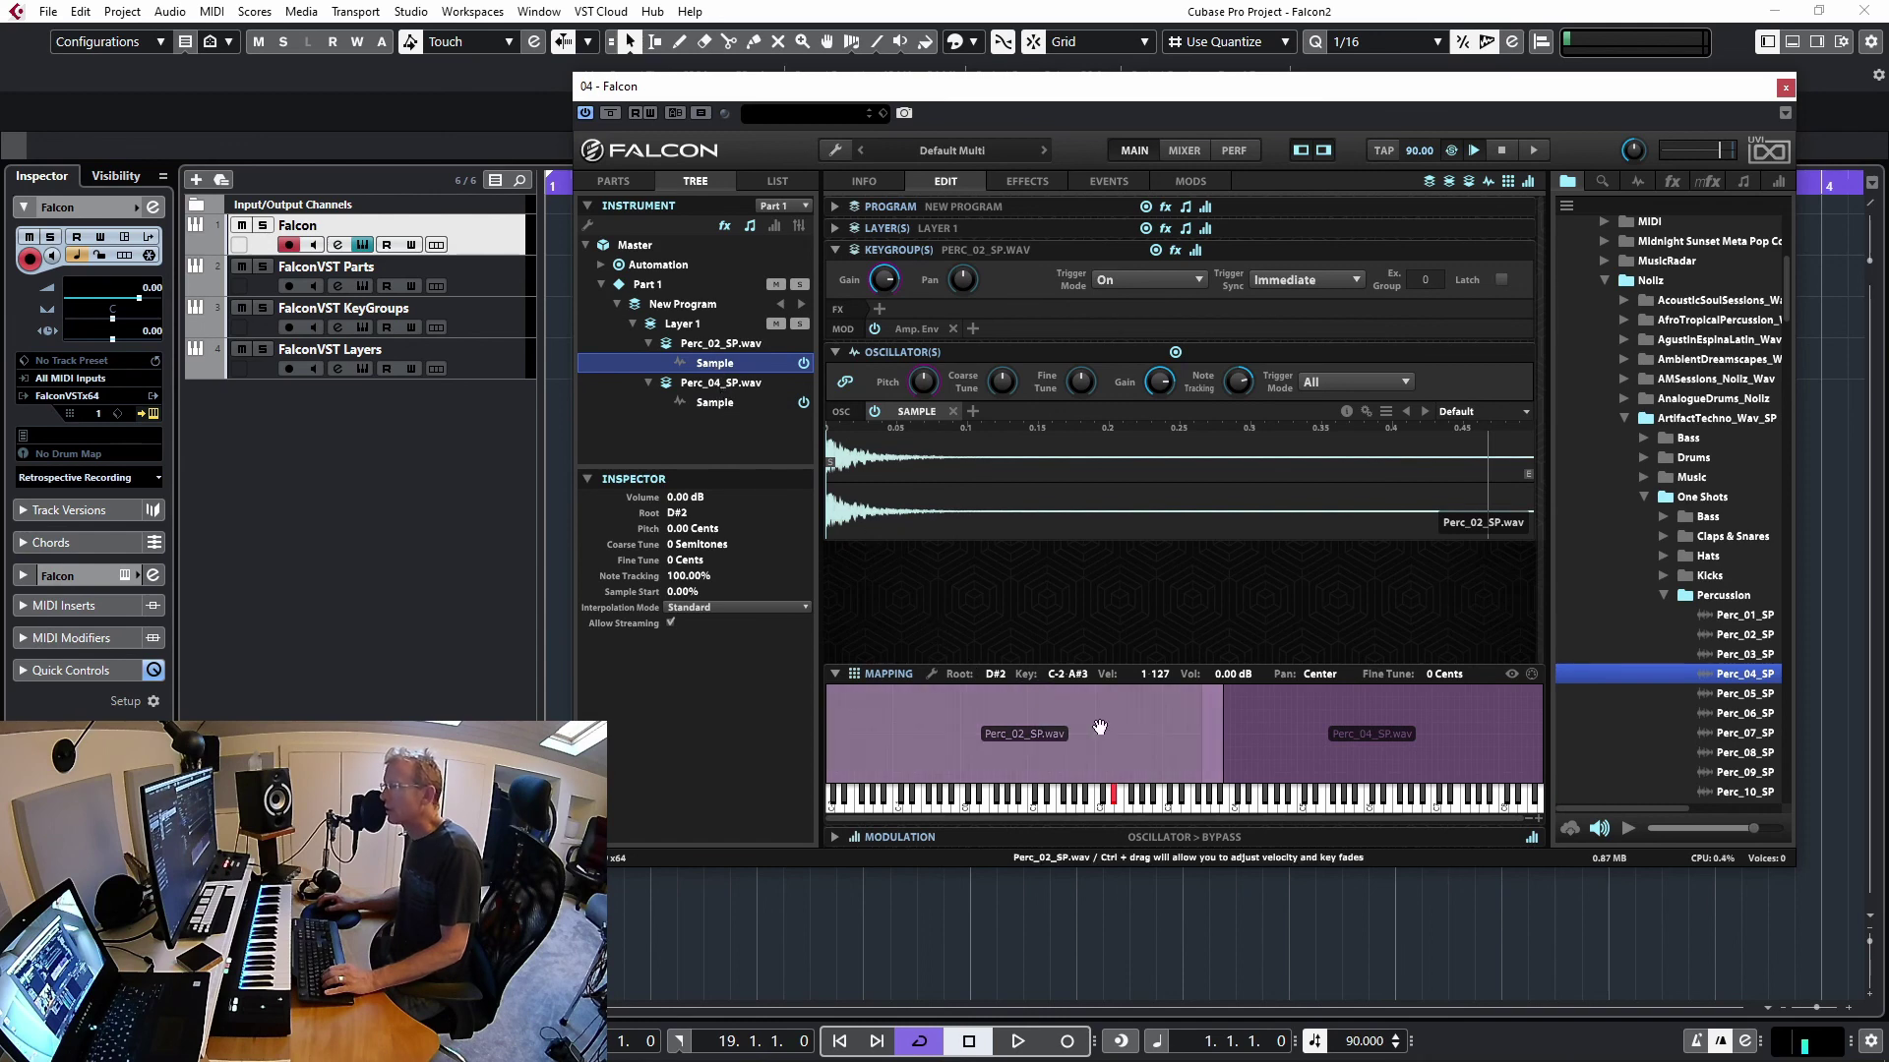
click(712, 403)
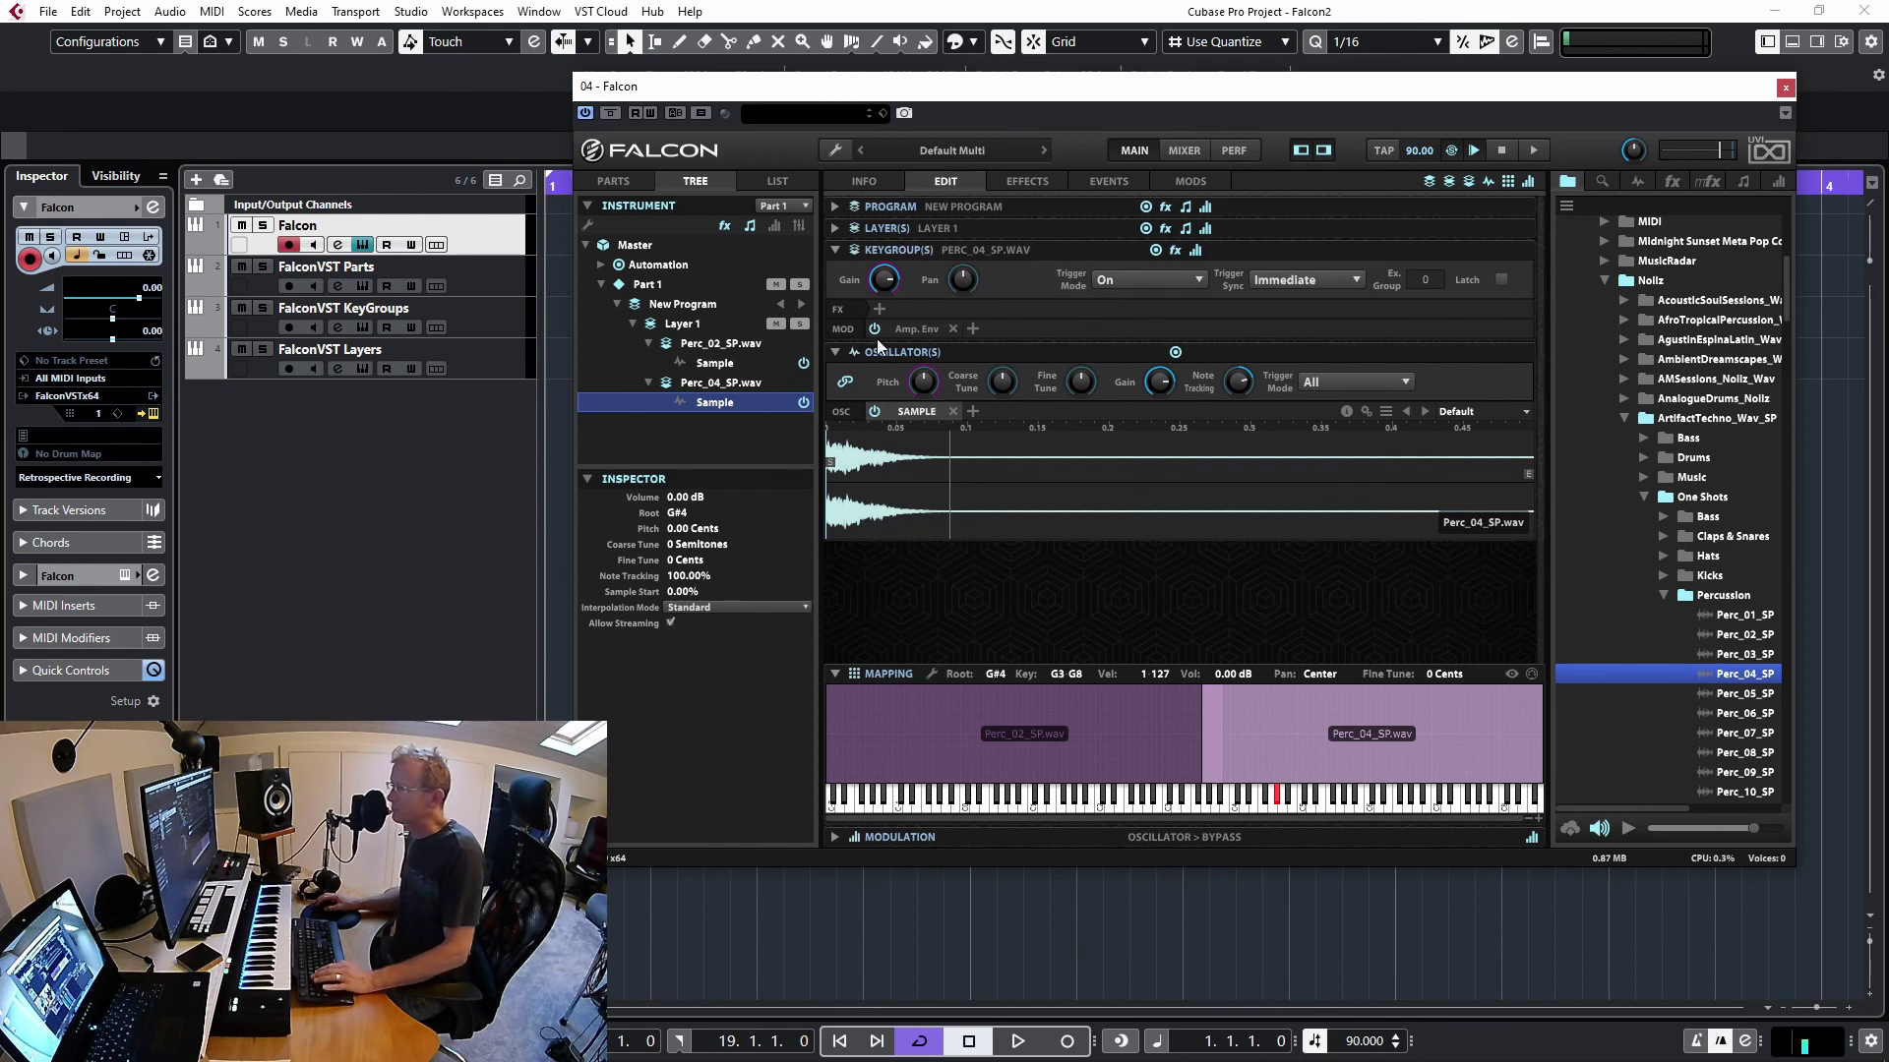
click(1155, 251)
click(1196, 250)
click(1157, 250)
click(1198, 250)
click(1174, 251)
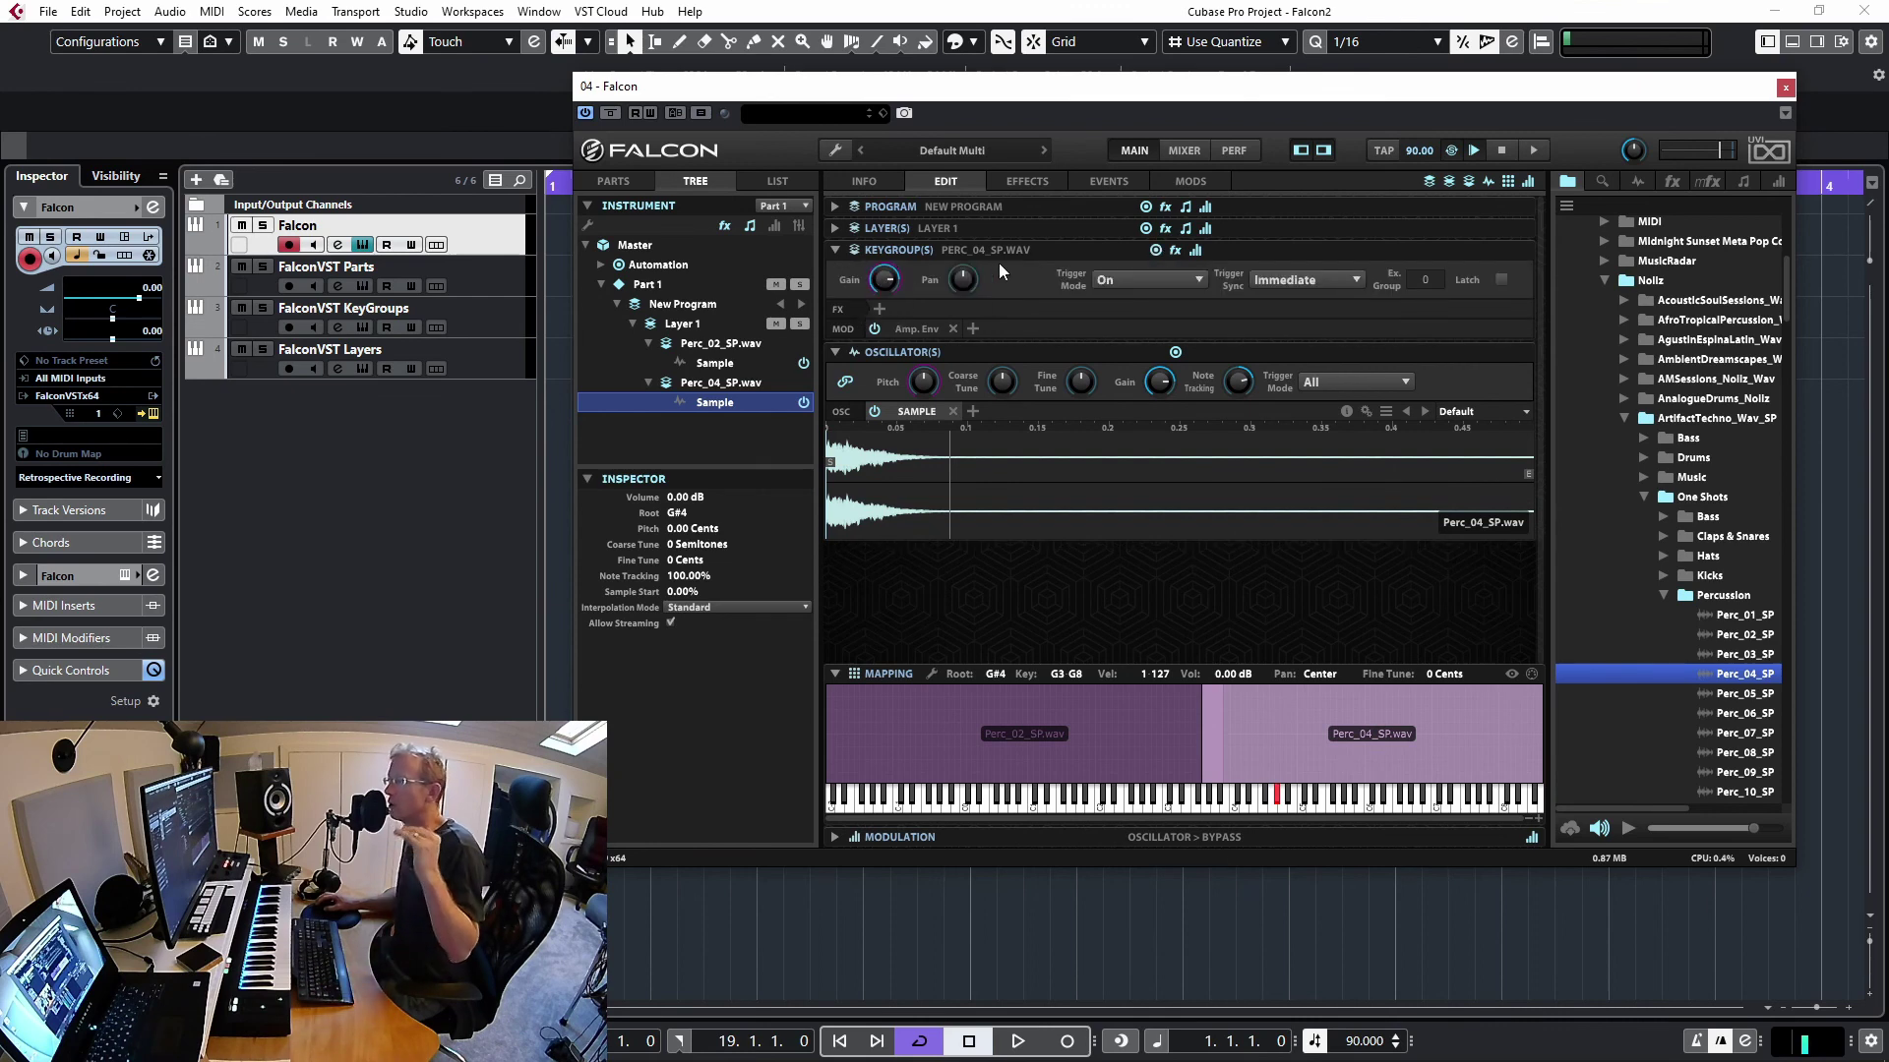
Pan the Perc_02_SP keygroup to Right 100 and the Perc_04_SP keygroup to Left 100
mouse_move(883, 277)
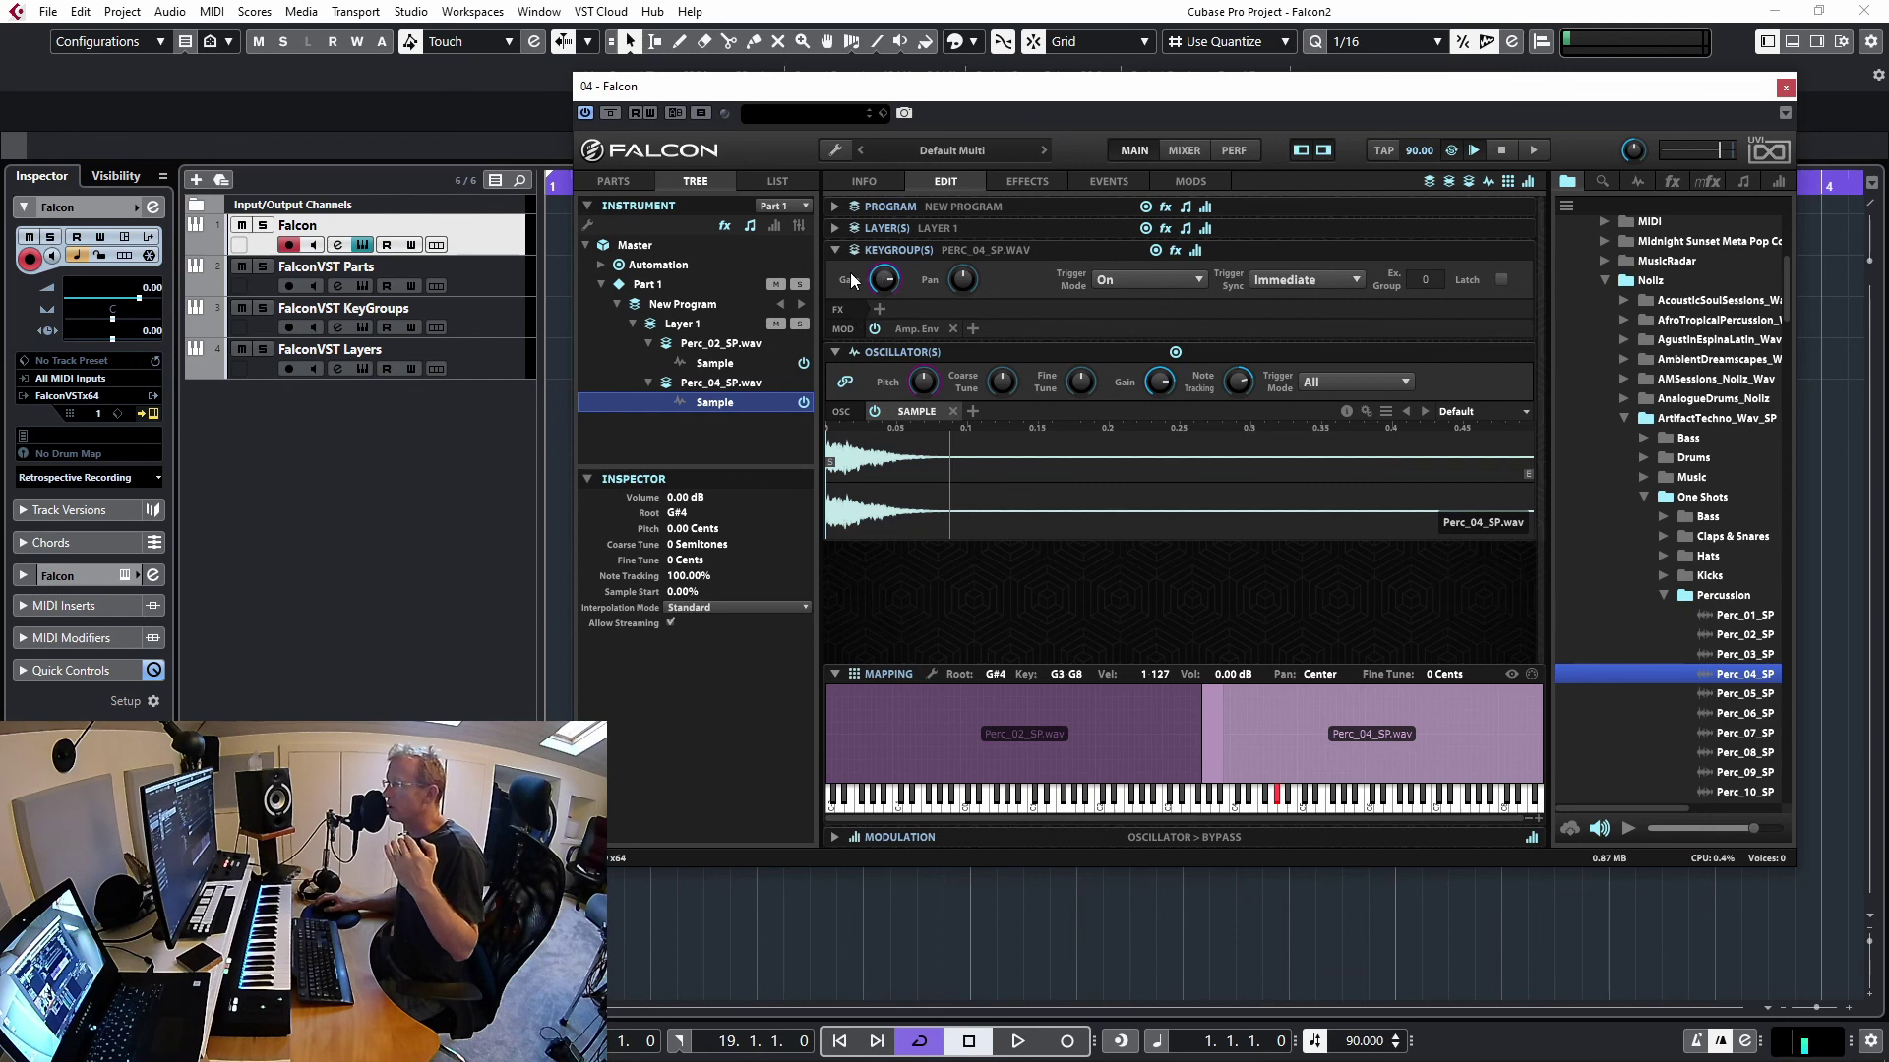
mouse_move(966, 279)
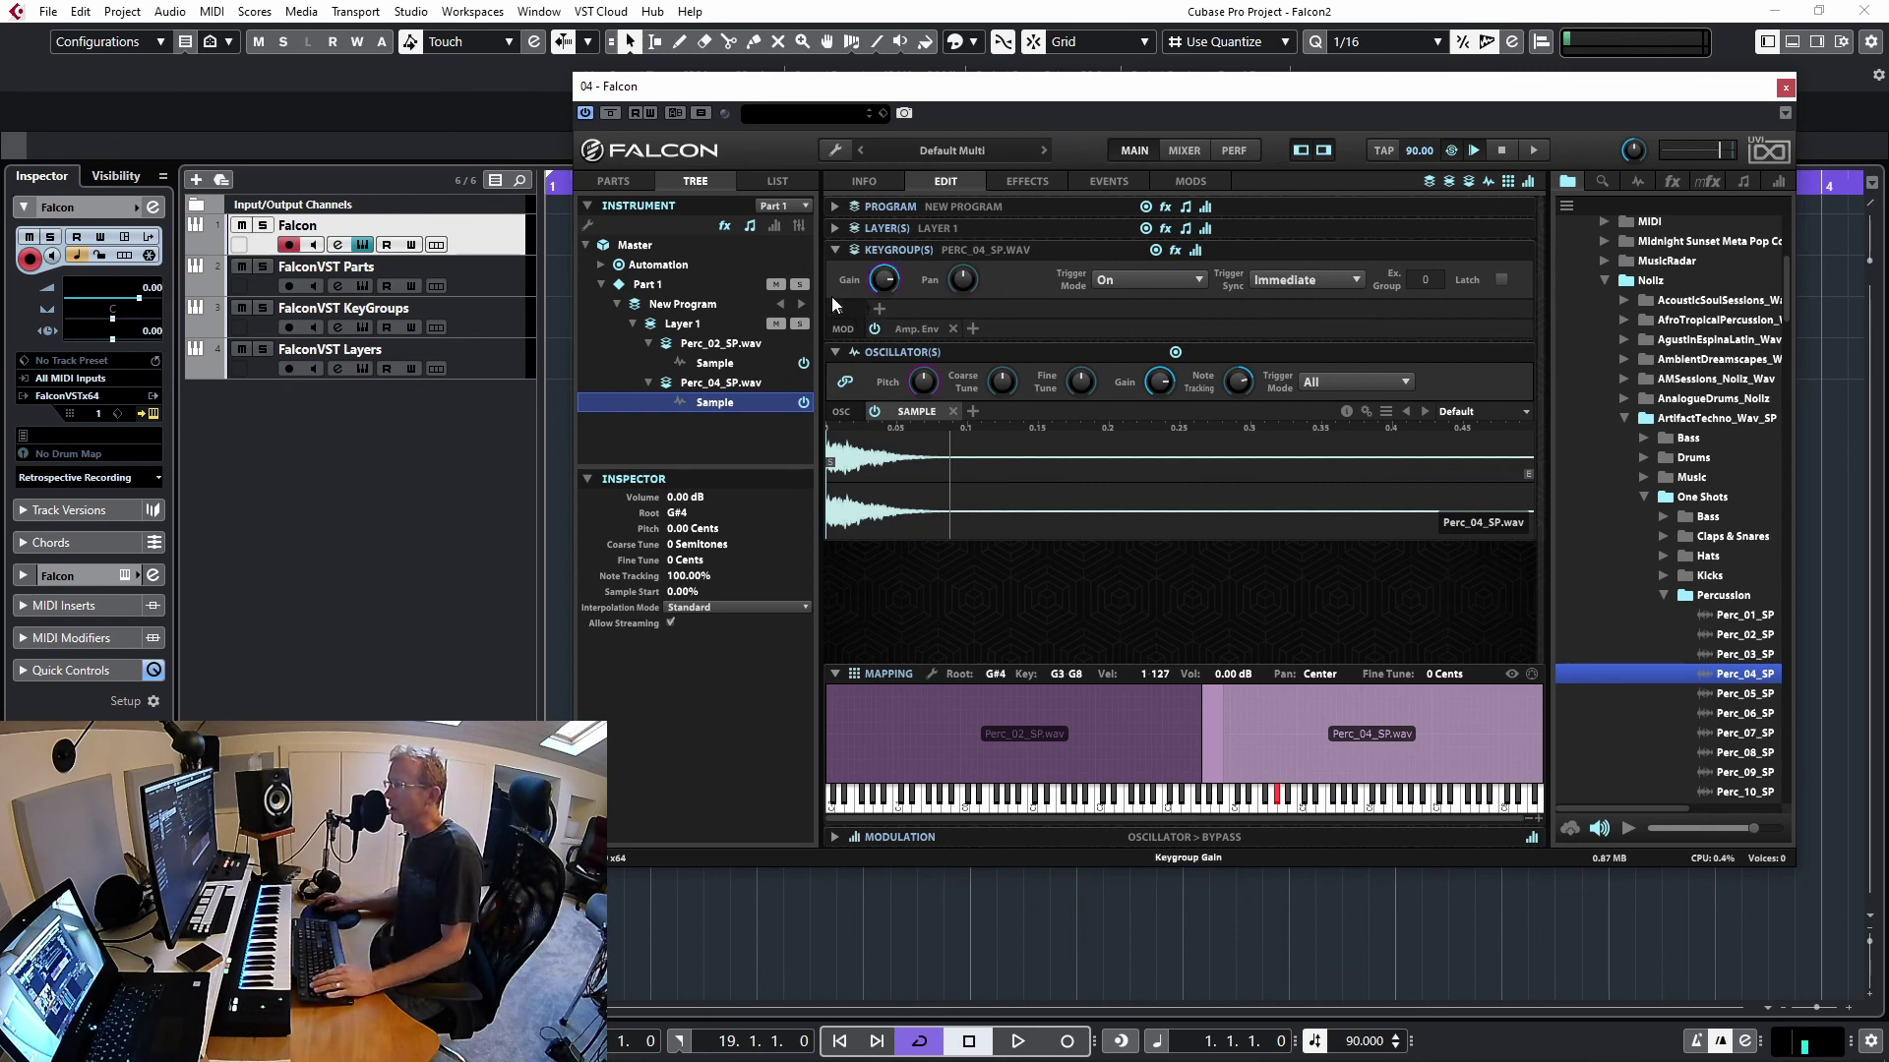
click(704, 364)
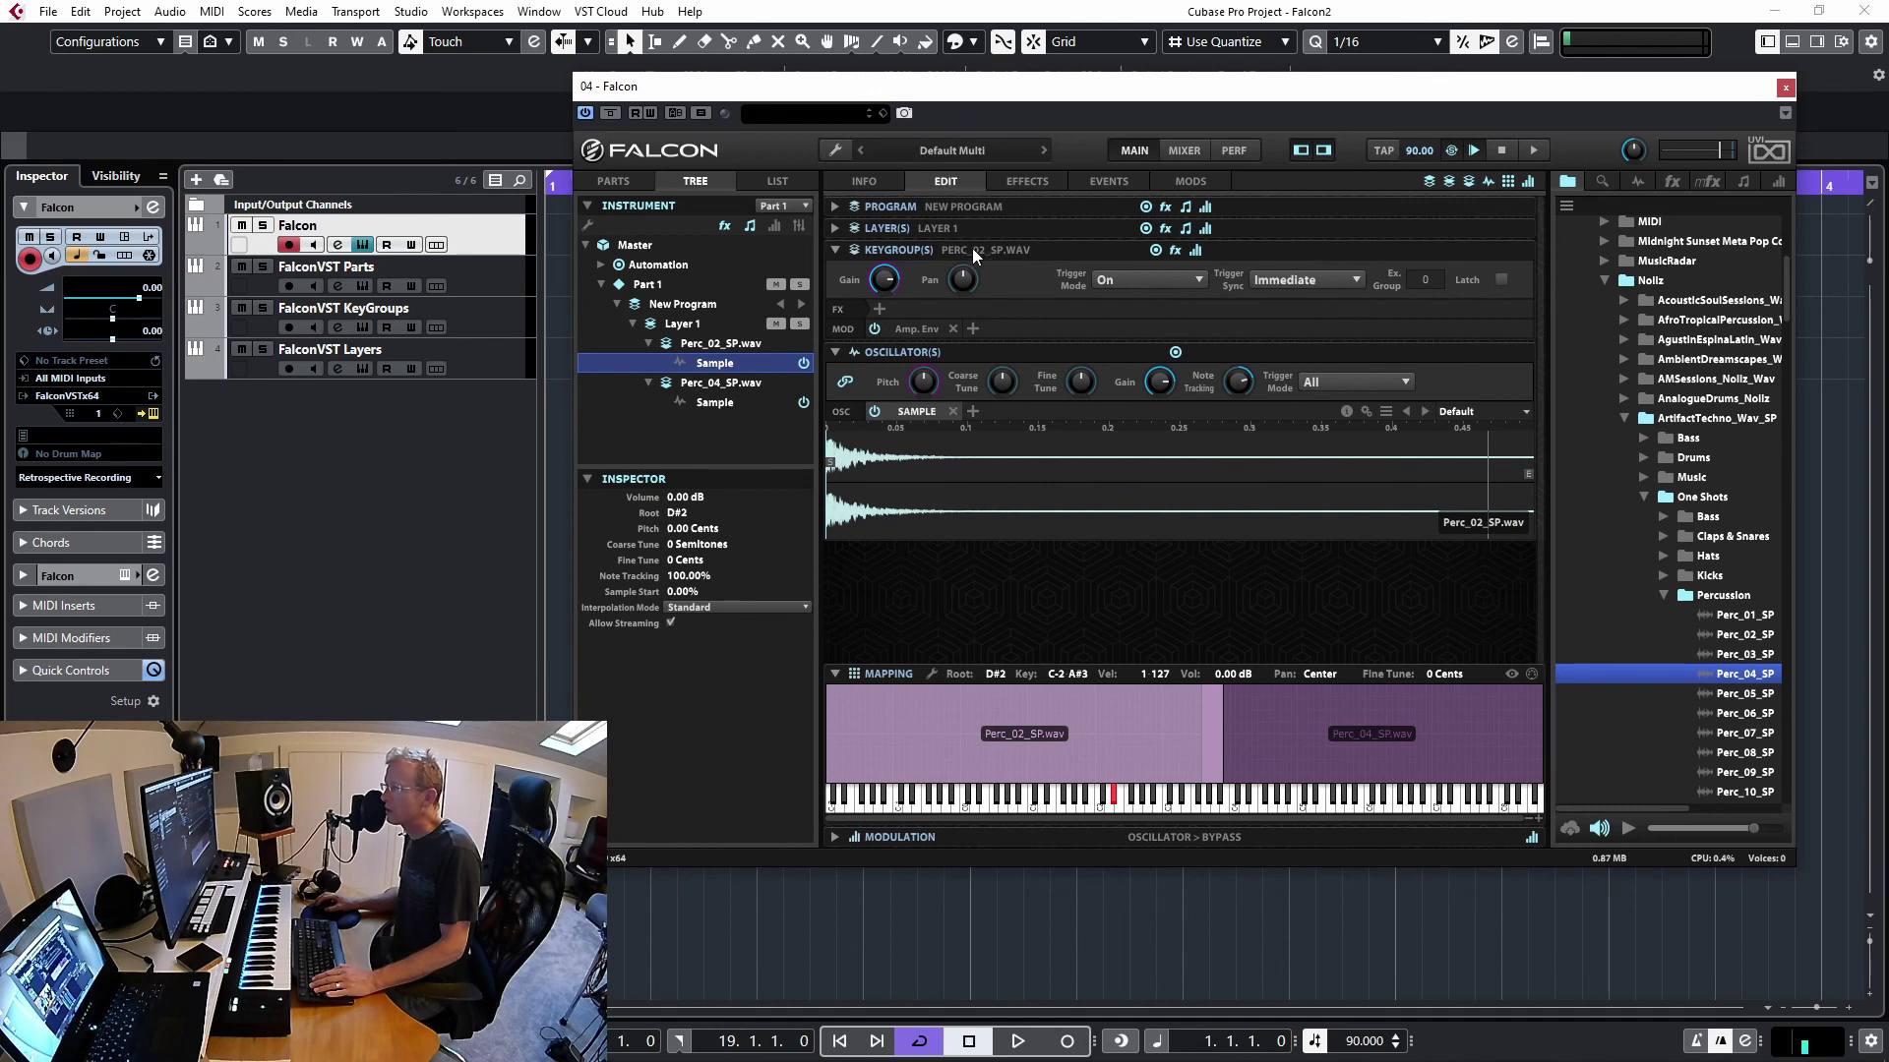
mouse_move(961, 283)
drag(961, 282, 965, 234)
drag(966, 162, 970, 133)
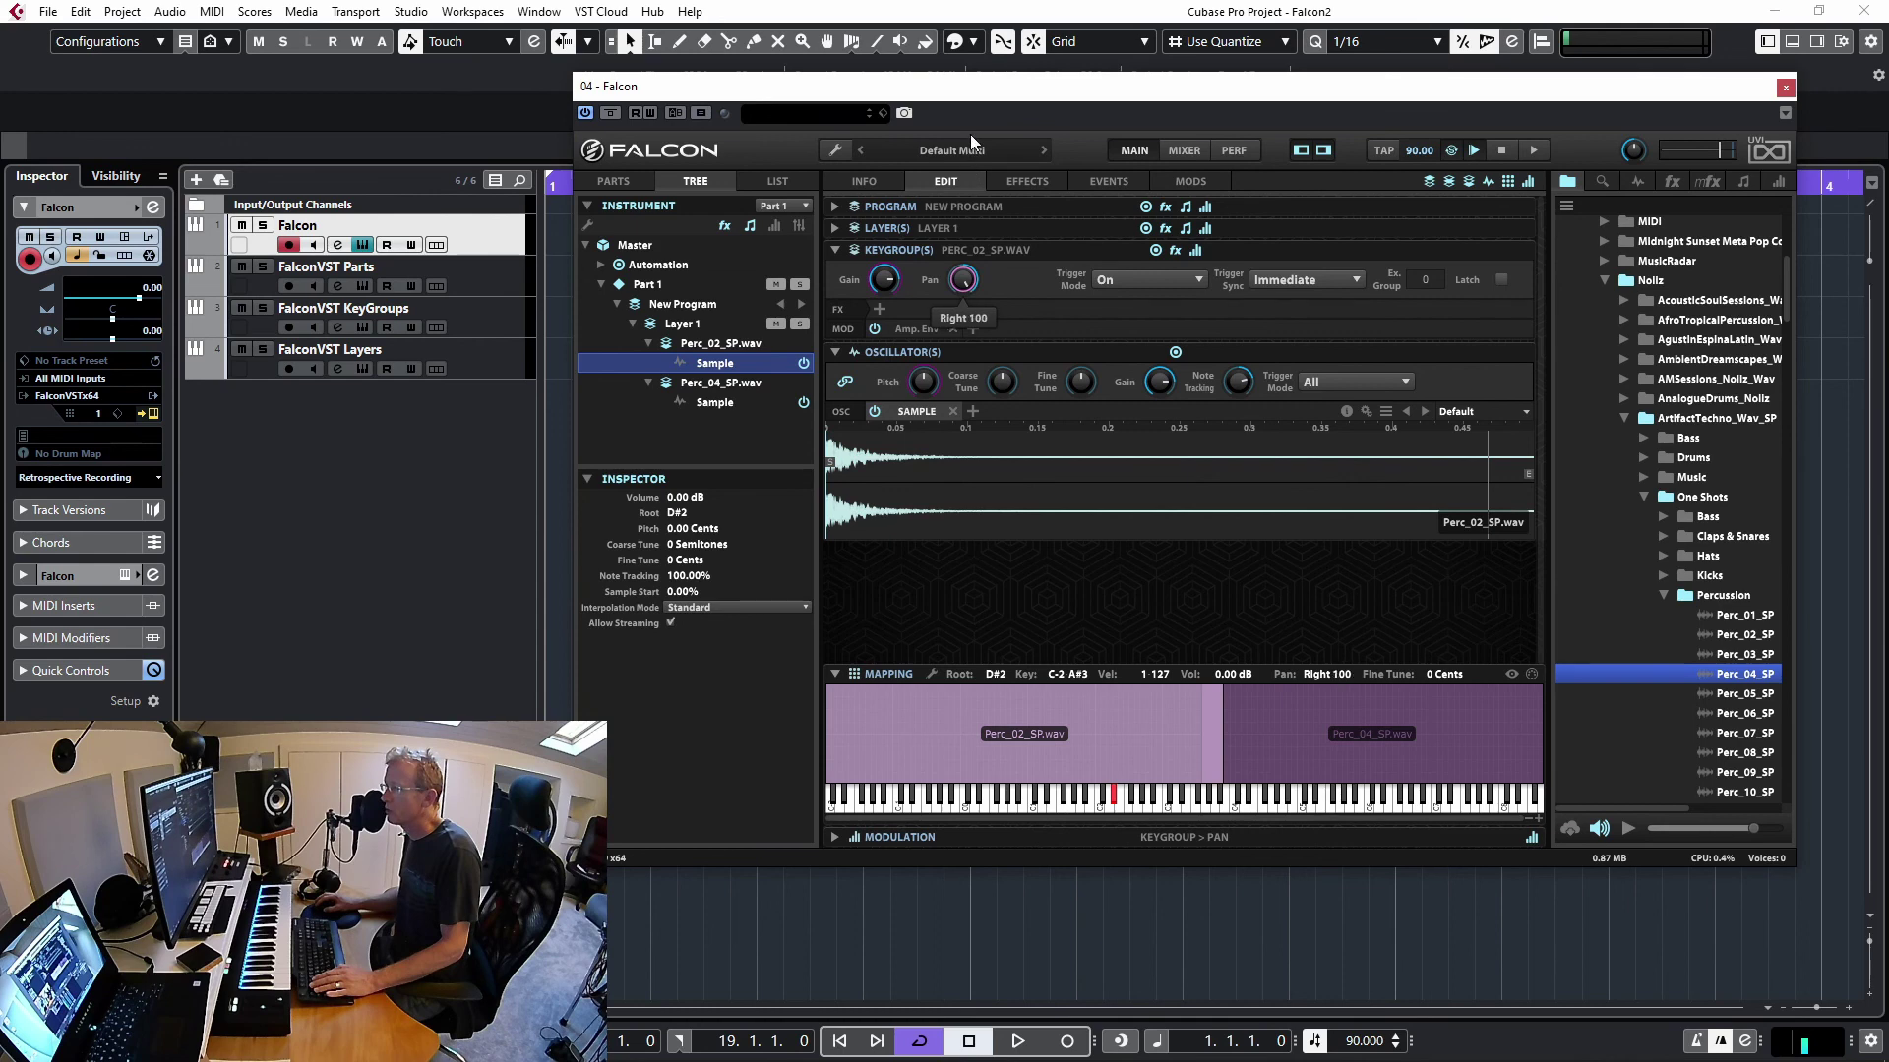
click(726, 404)
drag(962, 279, 939, 445)
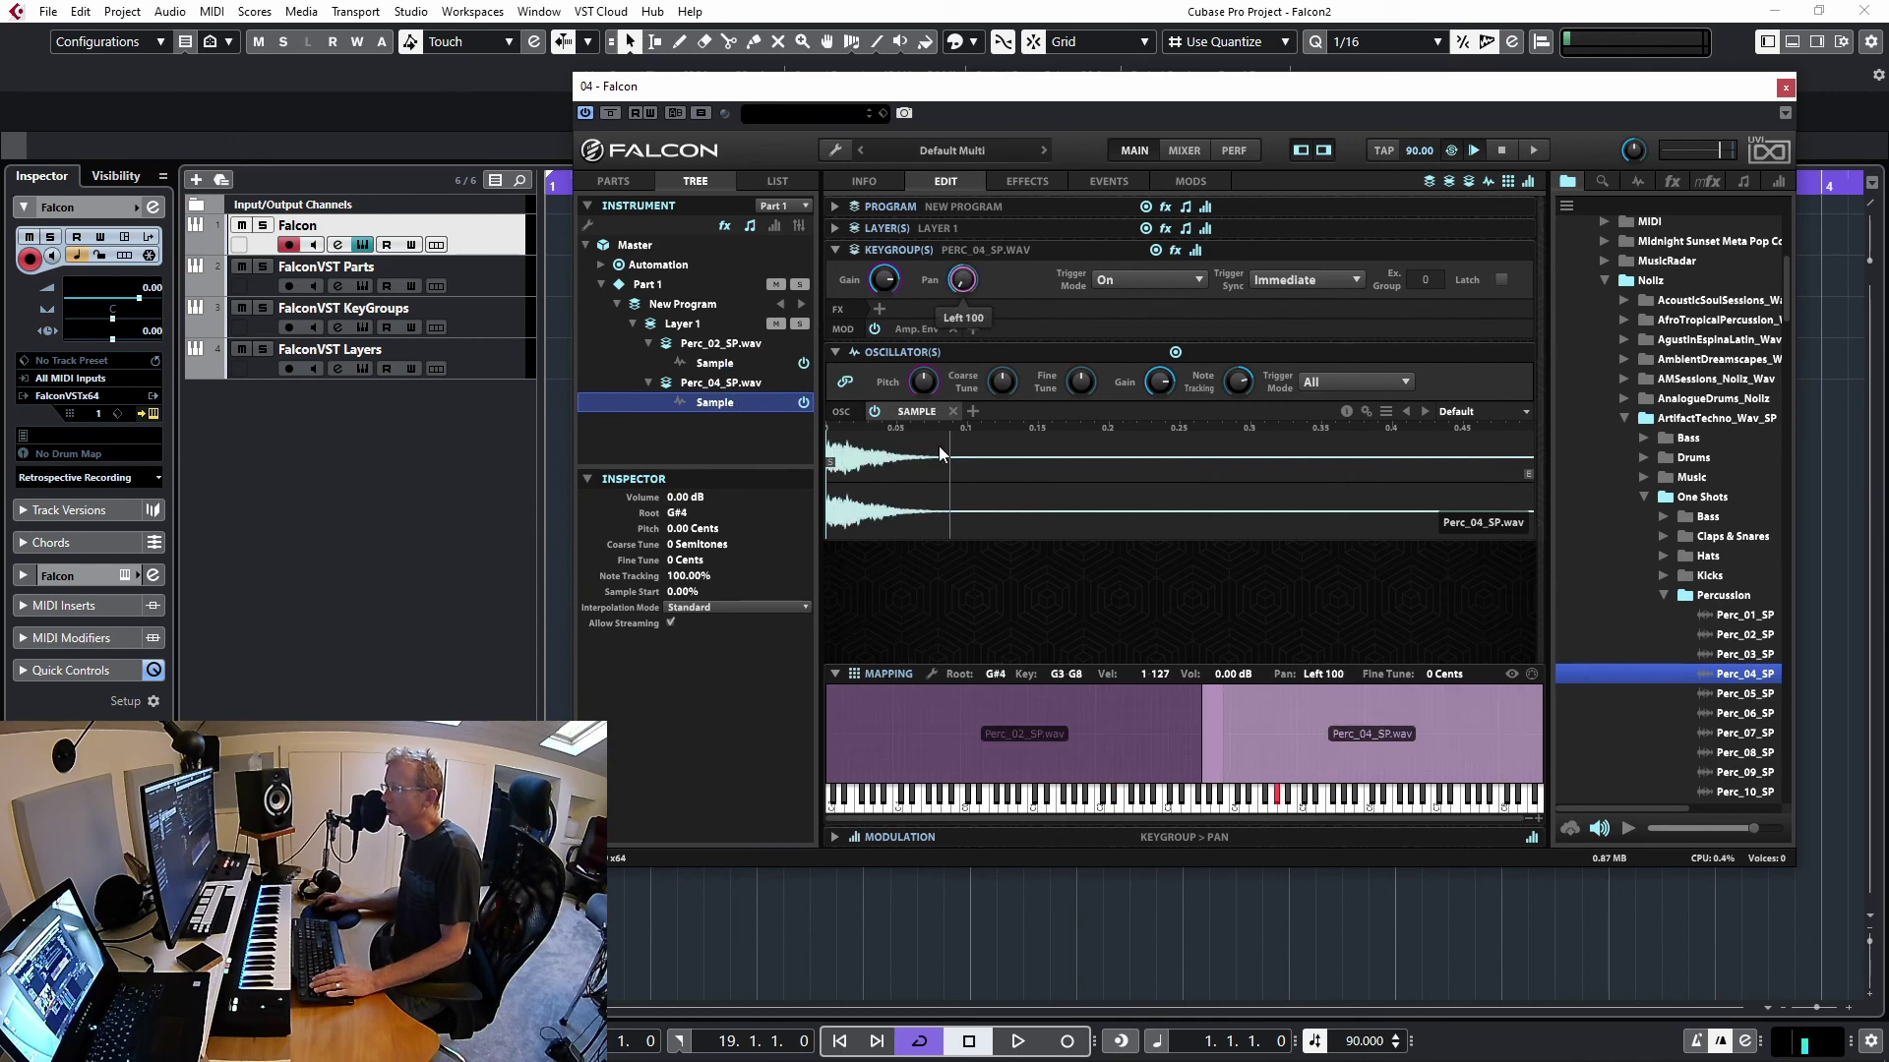
click(716, 364)
click(718, 403)
Add a Diffusion reverb effect to the Perc_02_SP keygroup and raise its diffusion start
click(716, 364)
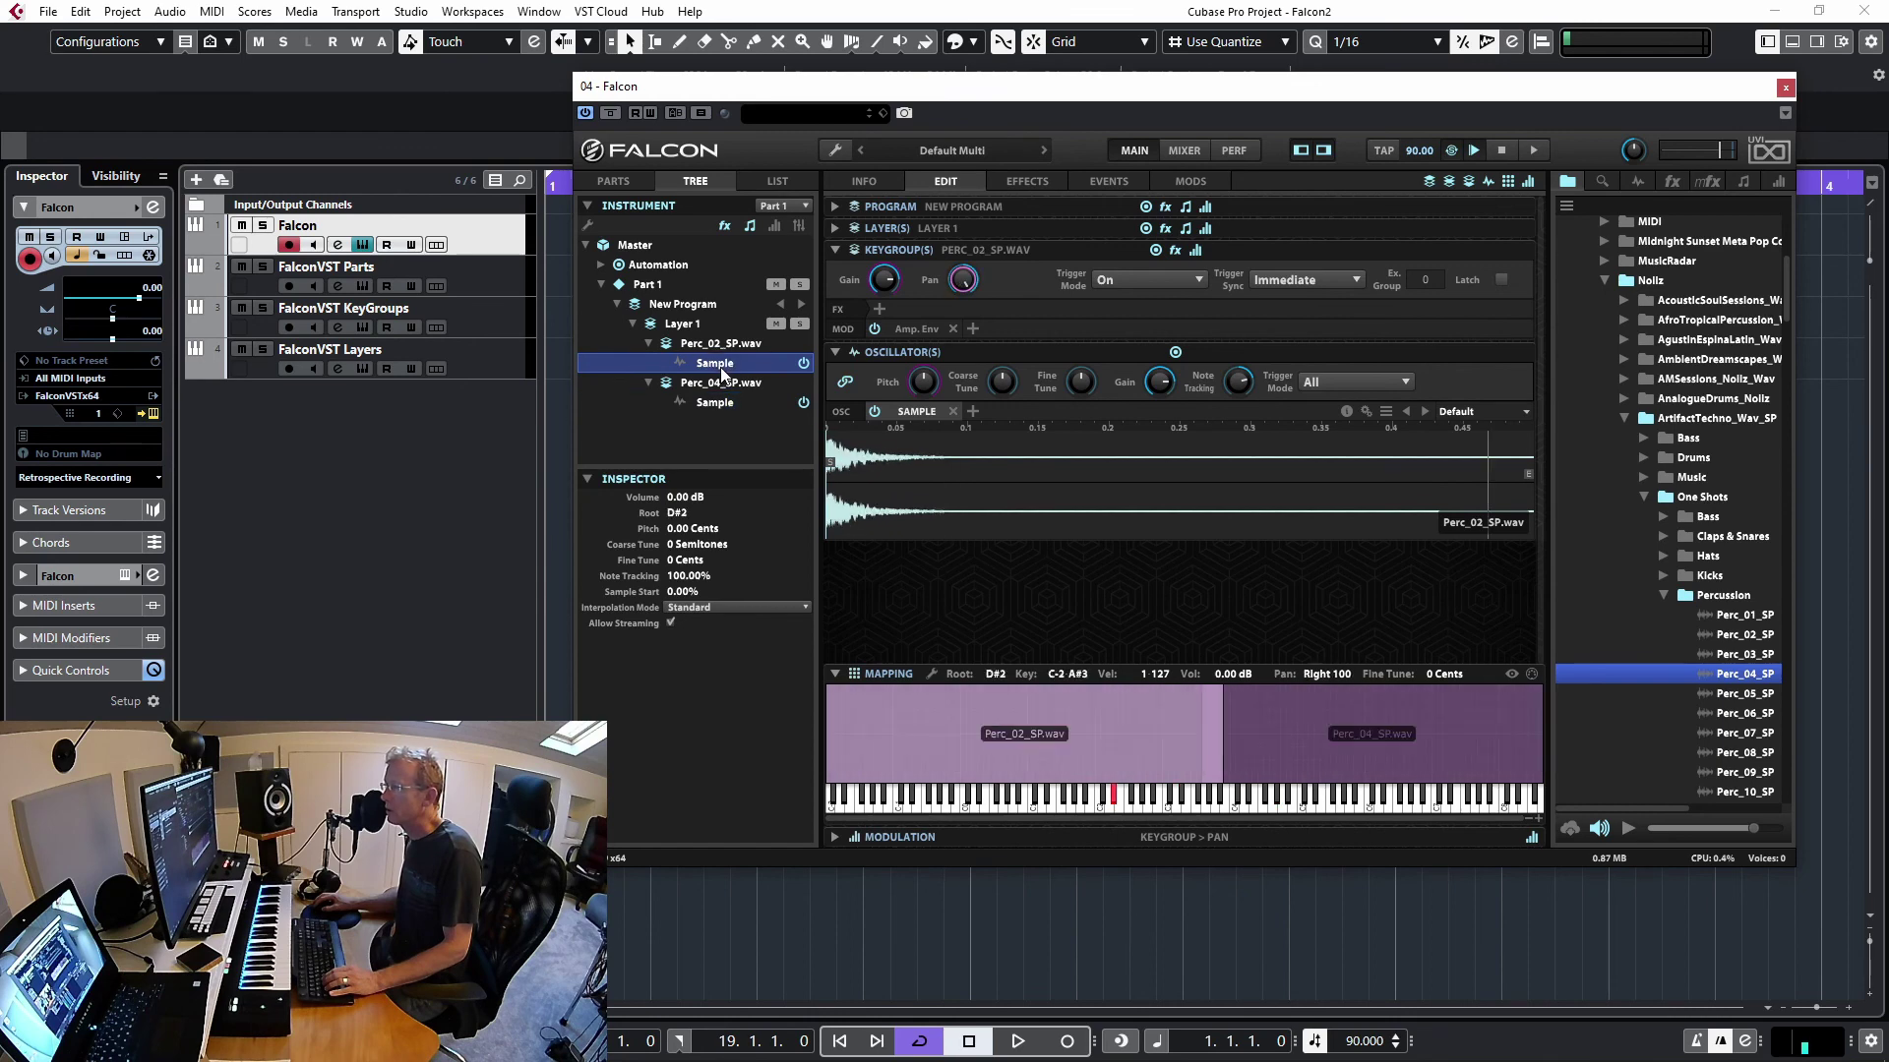
mouse_move(982, 293)
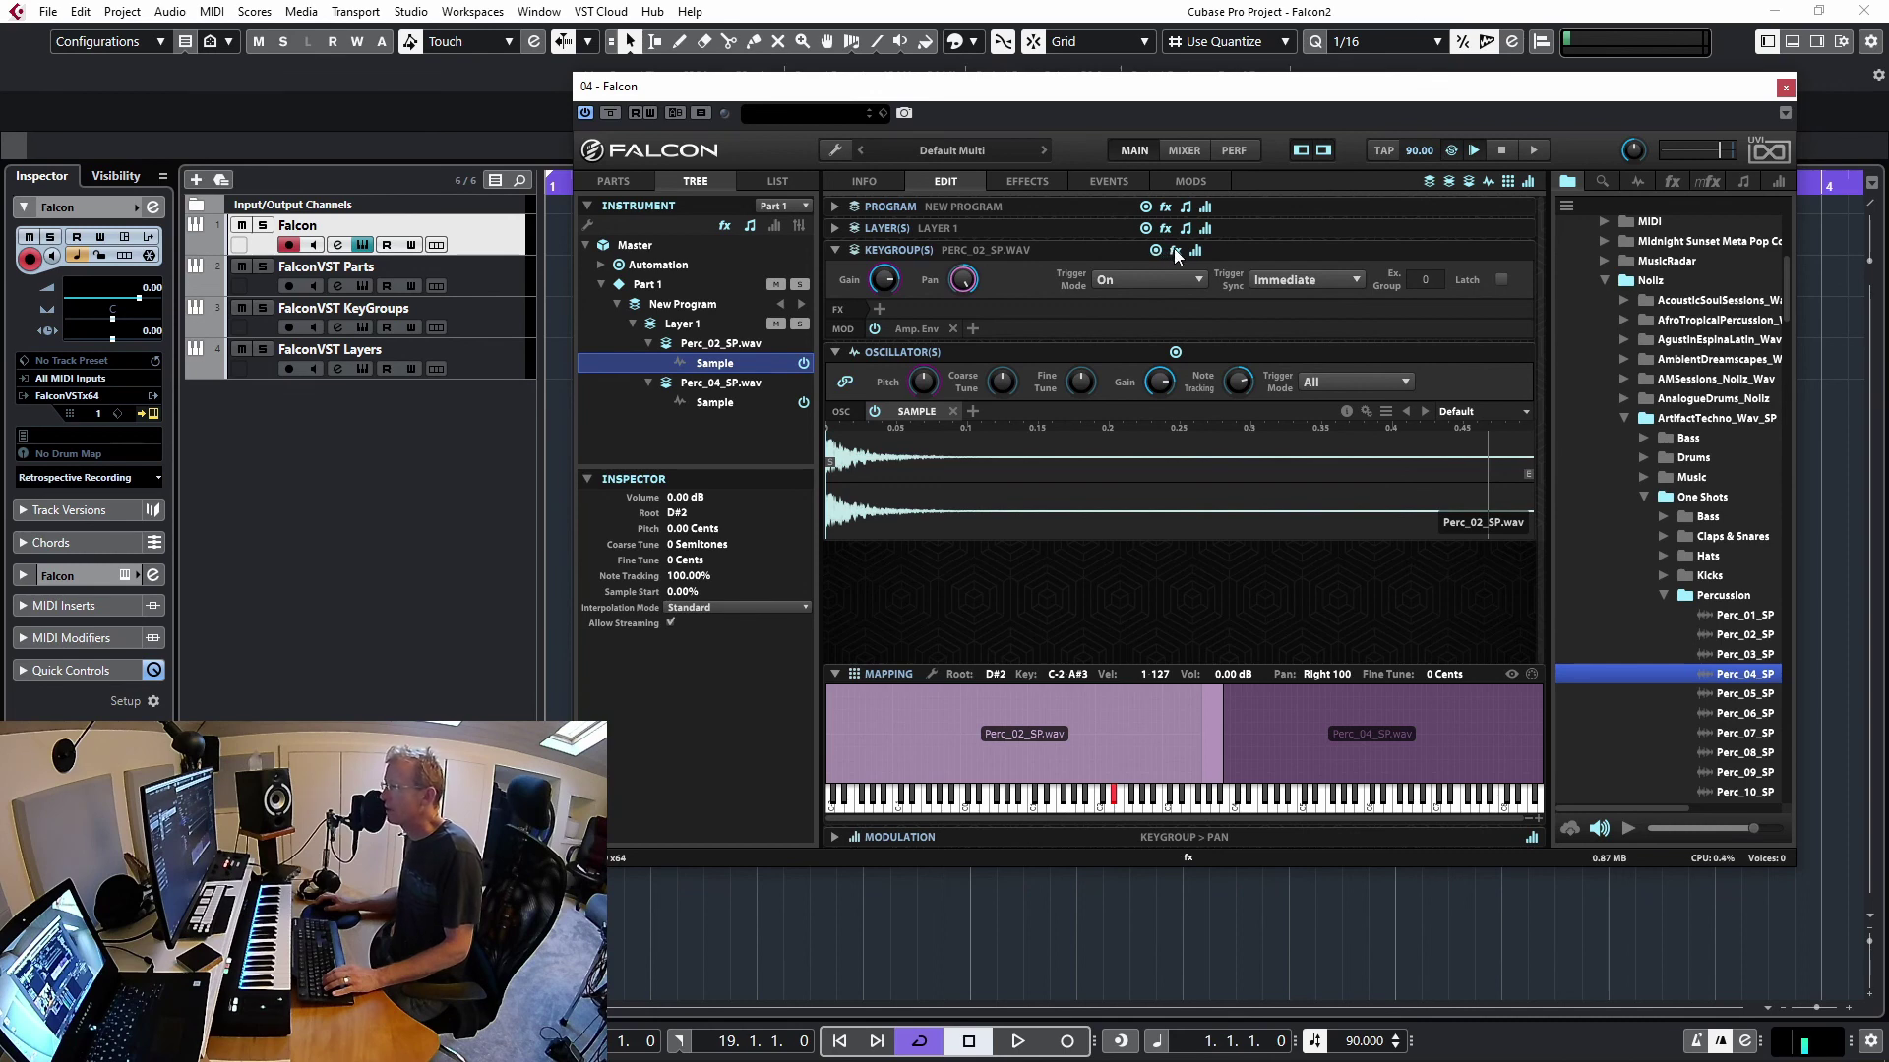
click(879, 310)
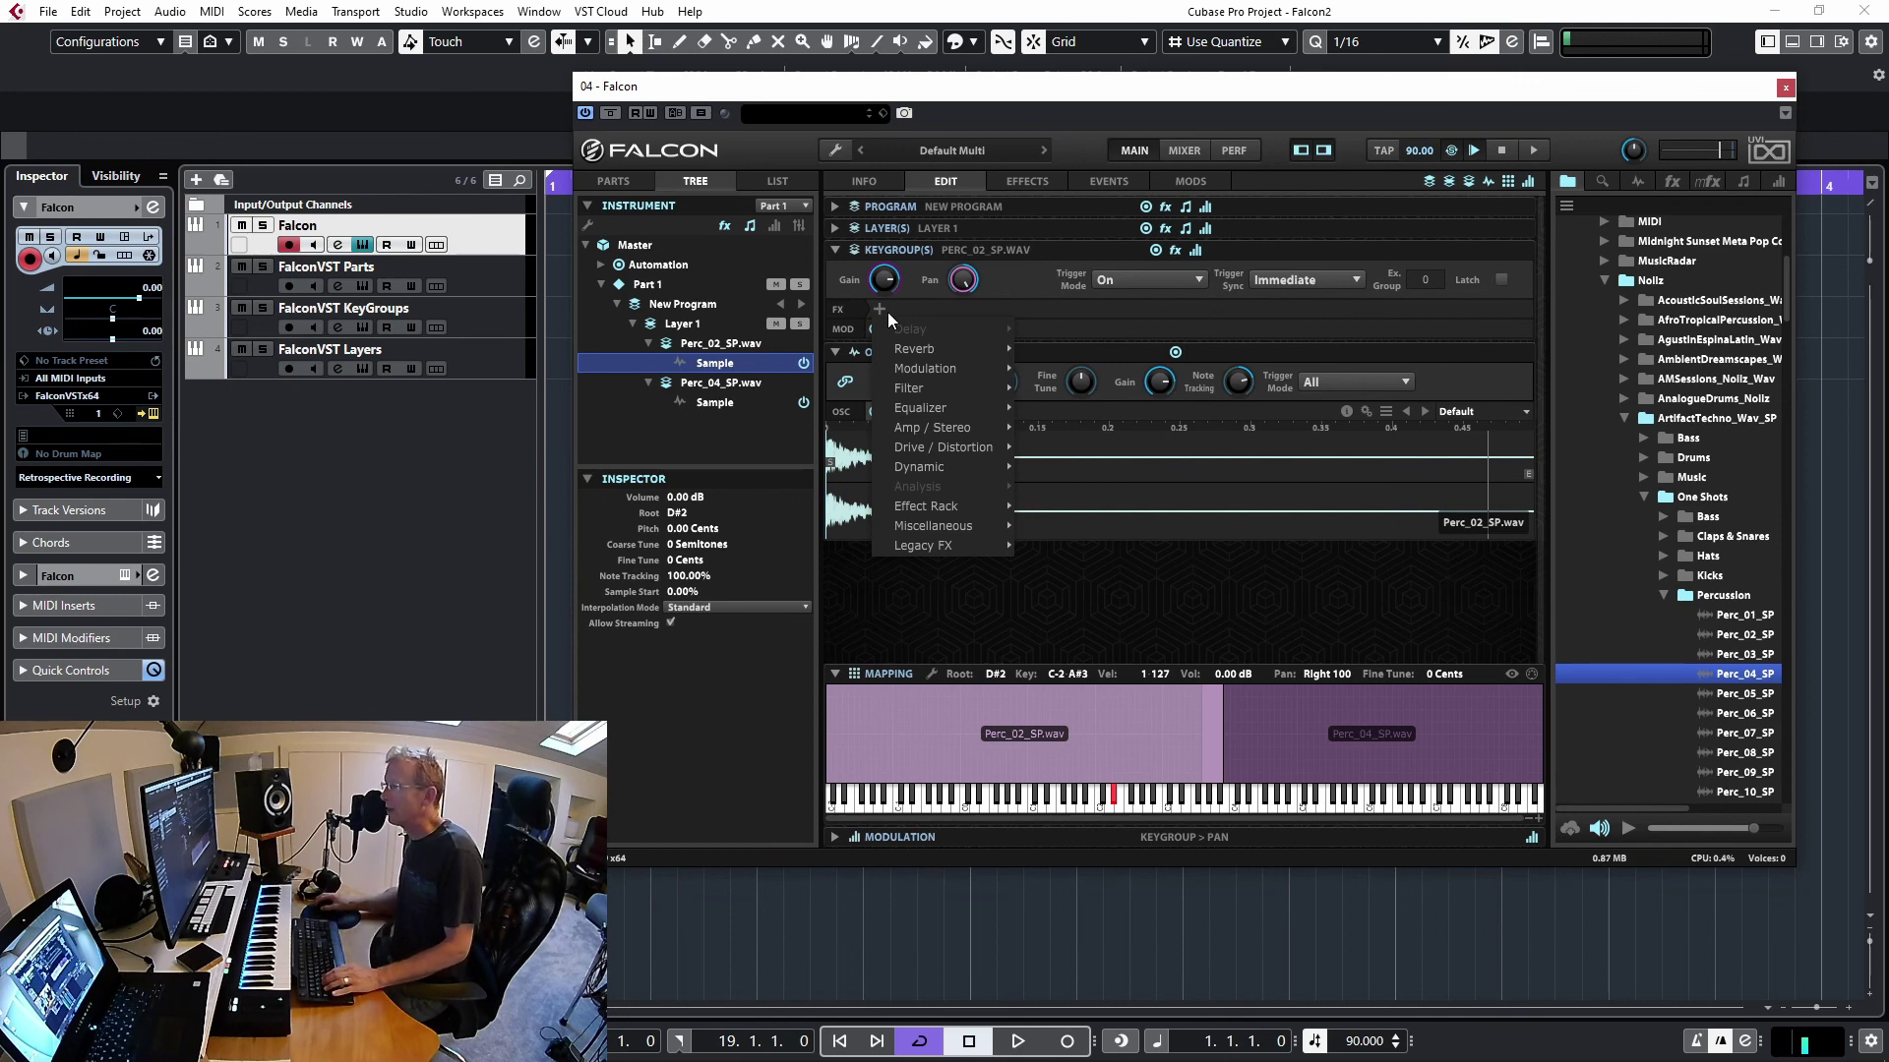
mouse_move(919, 348)
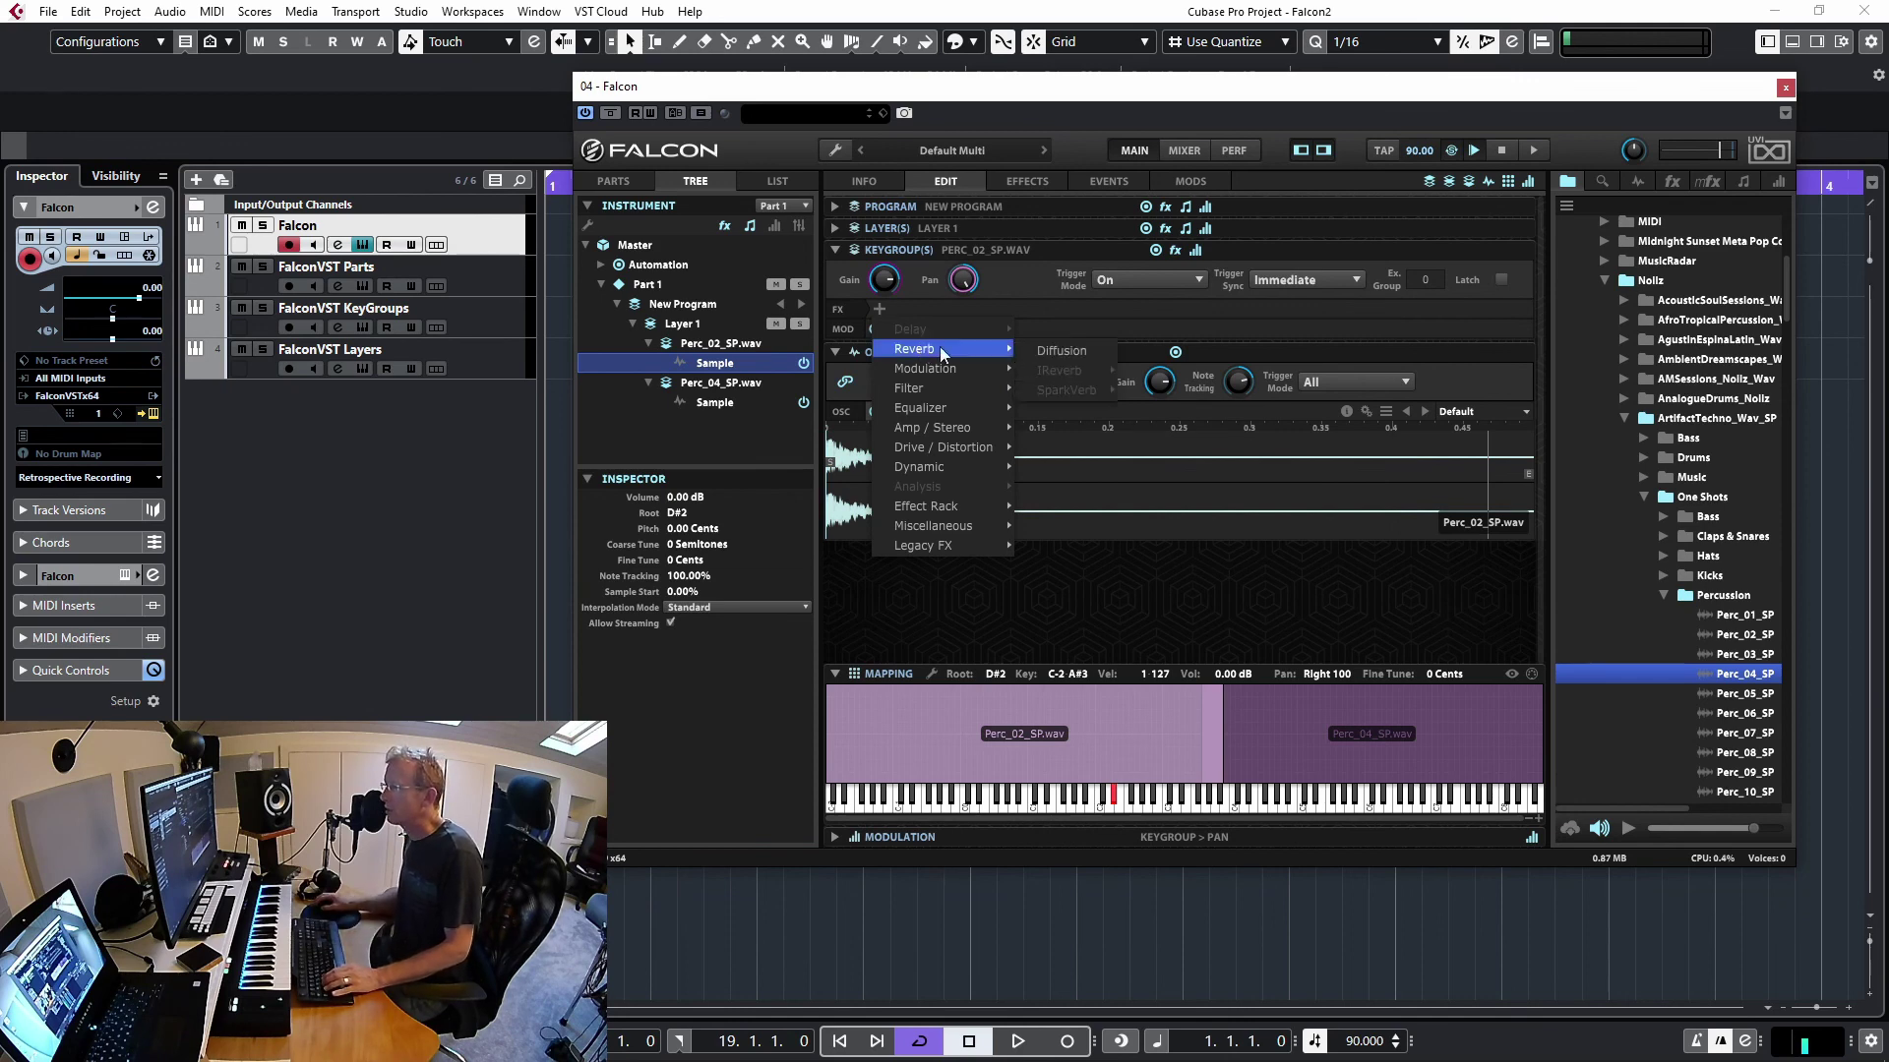
click(1038, 350)
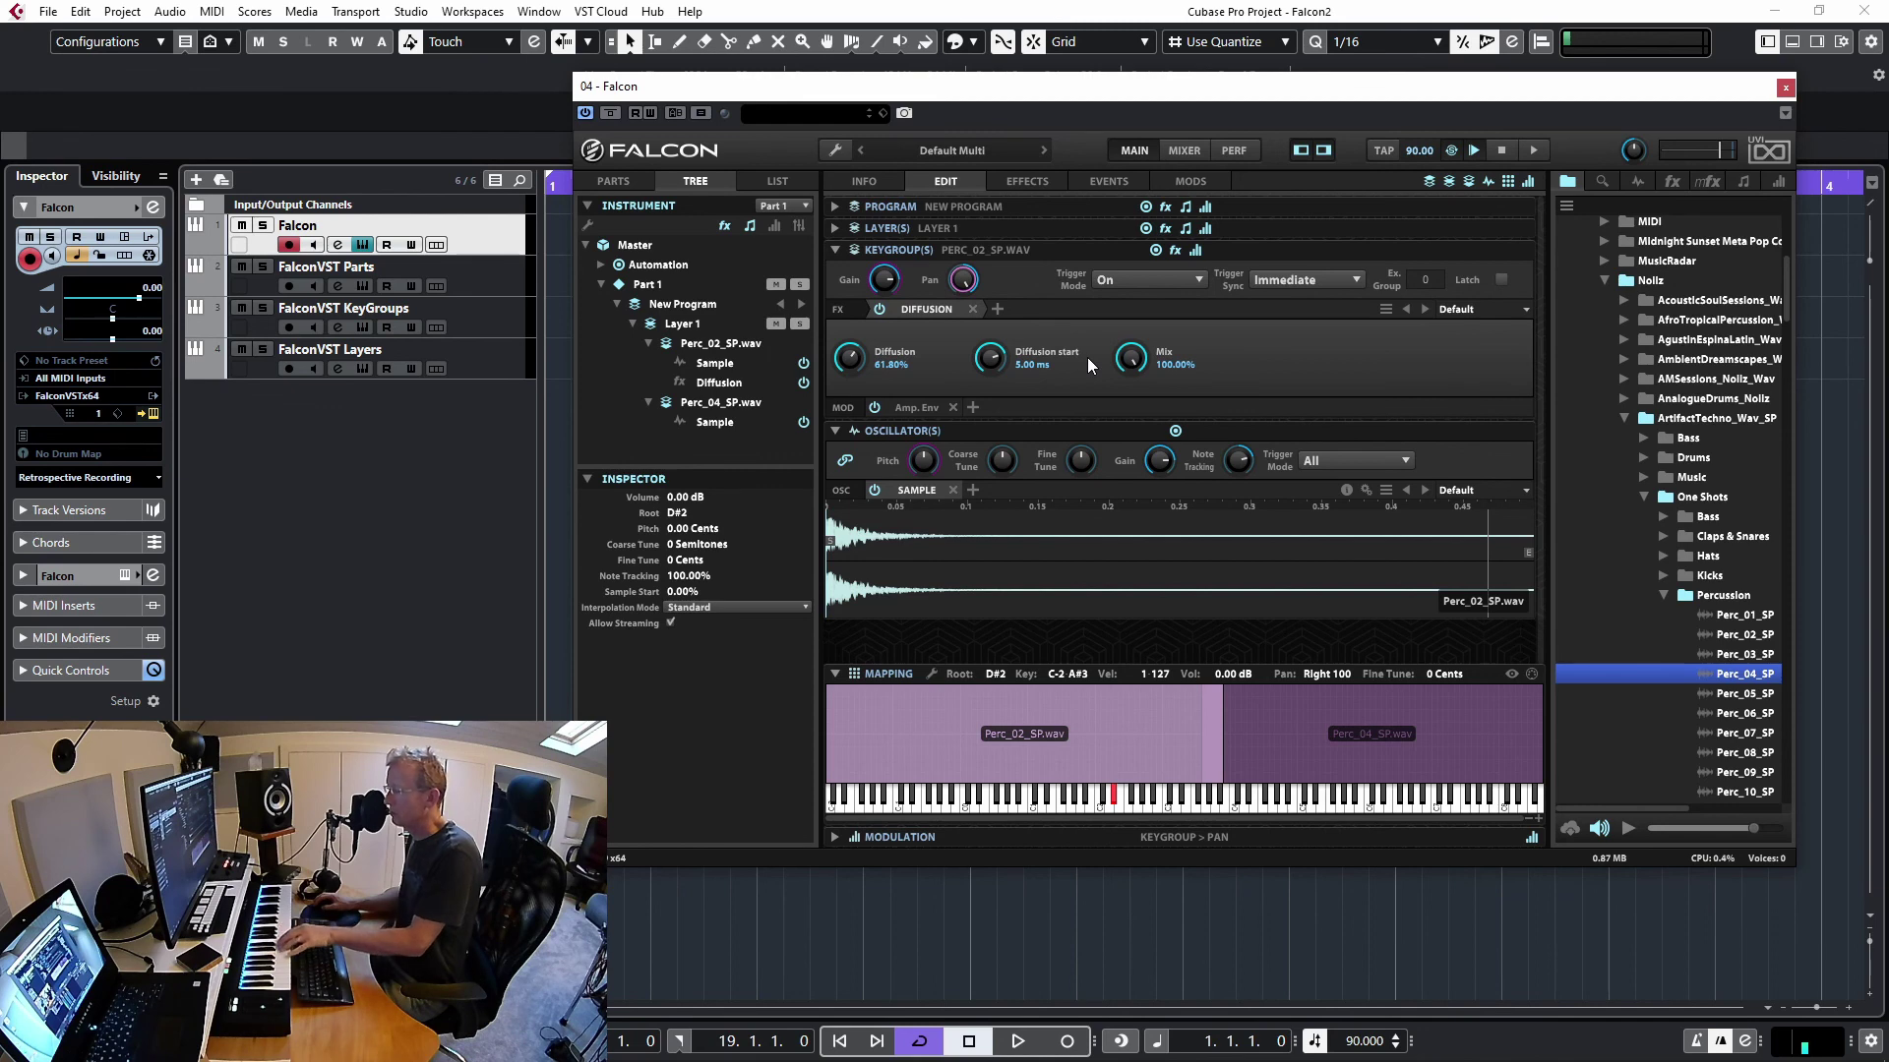
mouse_move(989, 358)
mouse_down()
mouse_move(1009, 362)
mouse_move(983, 369)
mouse_move(1001, 362)
mouse_move(990, 320)
mouse_move(931, 358)
mouse_move(1012, 317)
mouse_move(998, 309)
mouse_up()
Add the legacy Double Drive distortion with the Animal Style preset to the Perc_02_SP keygroup's effects
click(997, 309)
mouse_move(1037, 374)
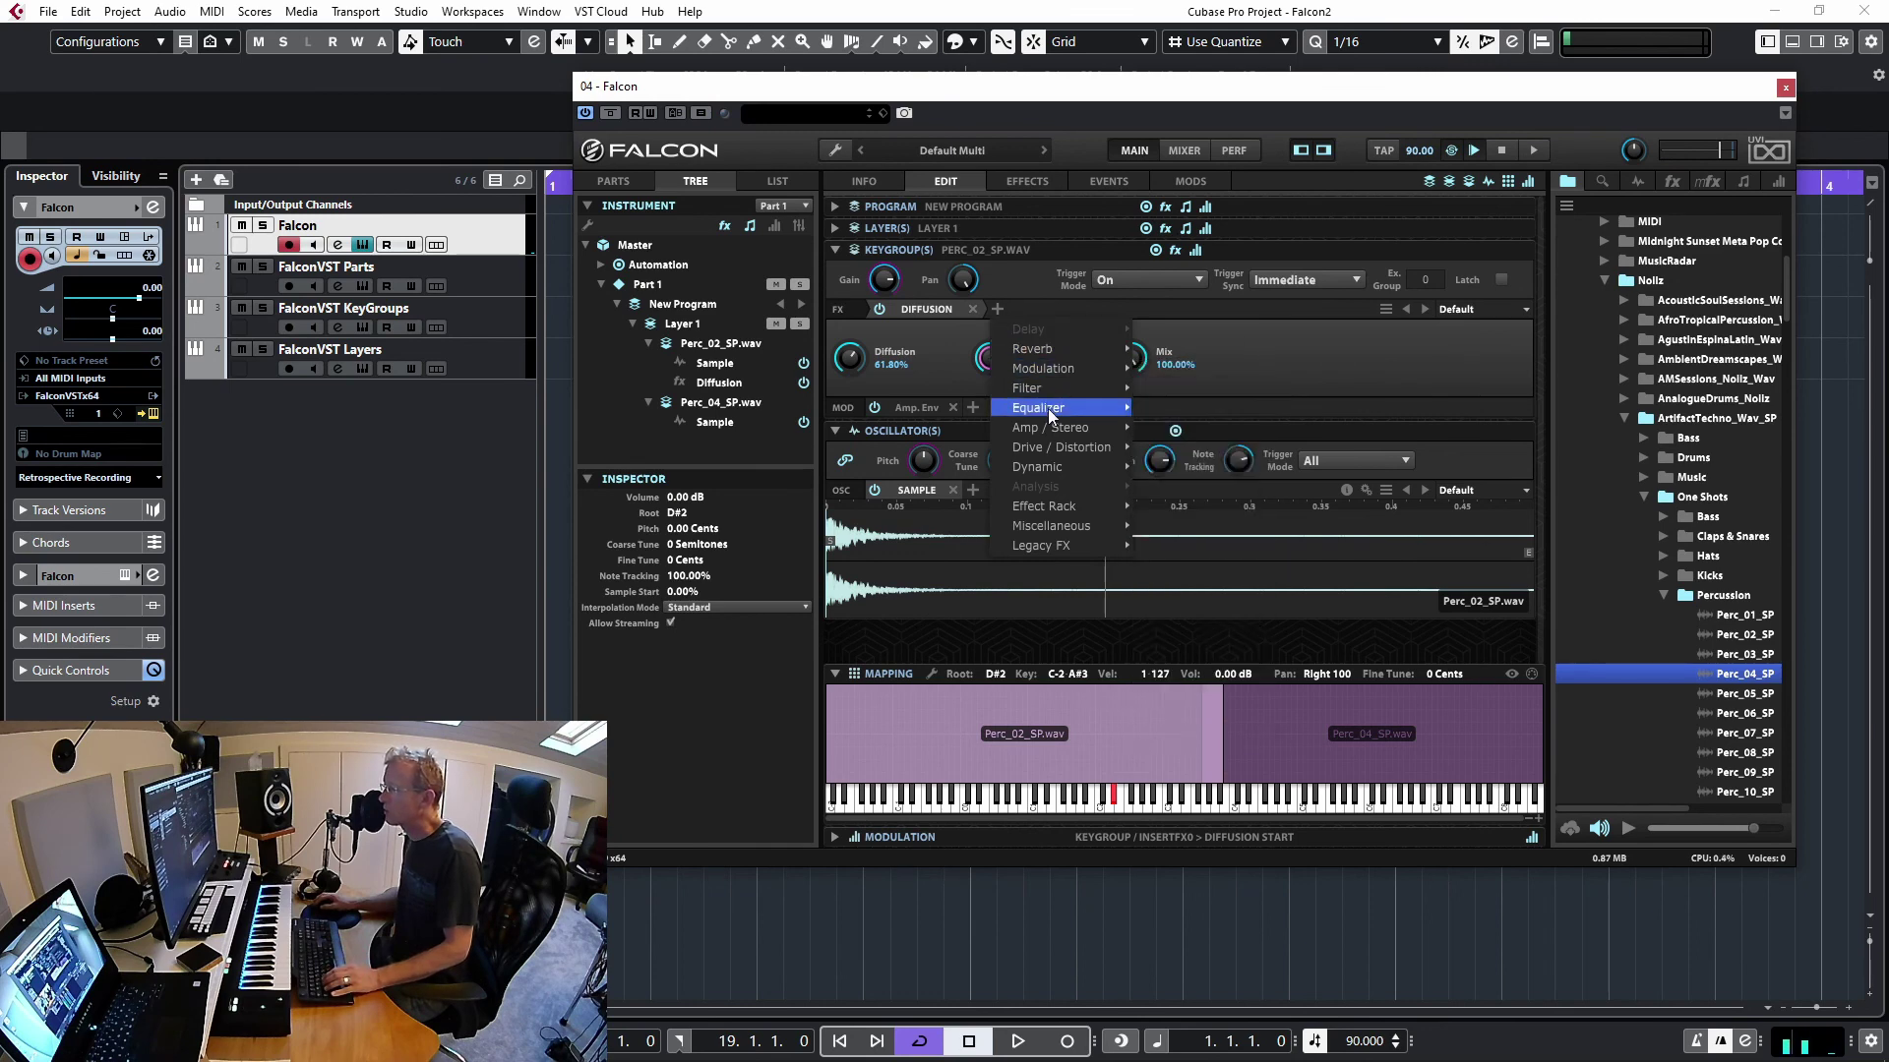
mouse_move(1060, 504)
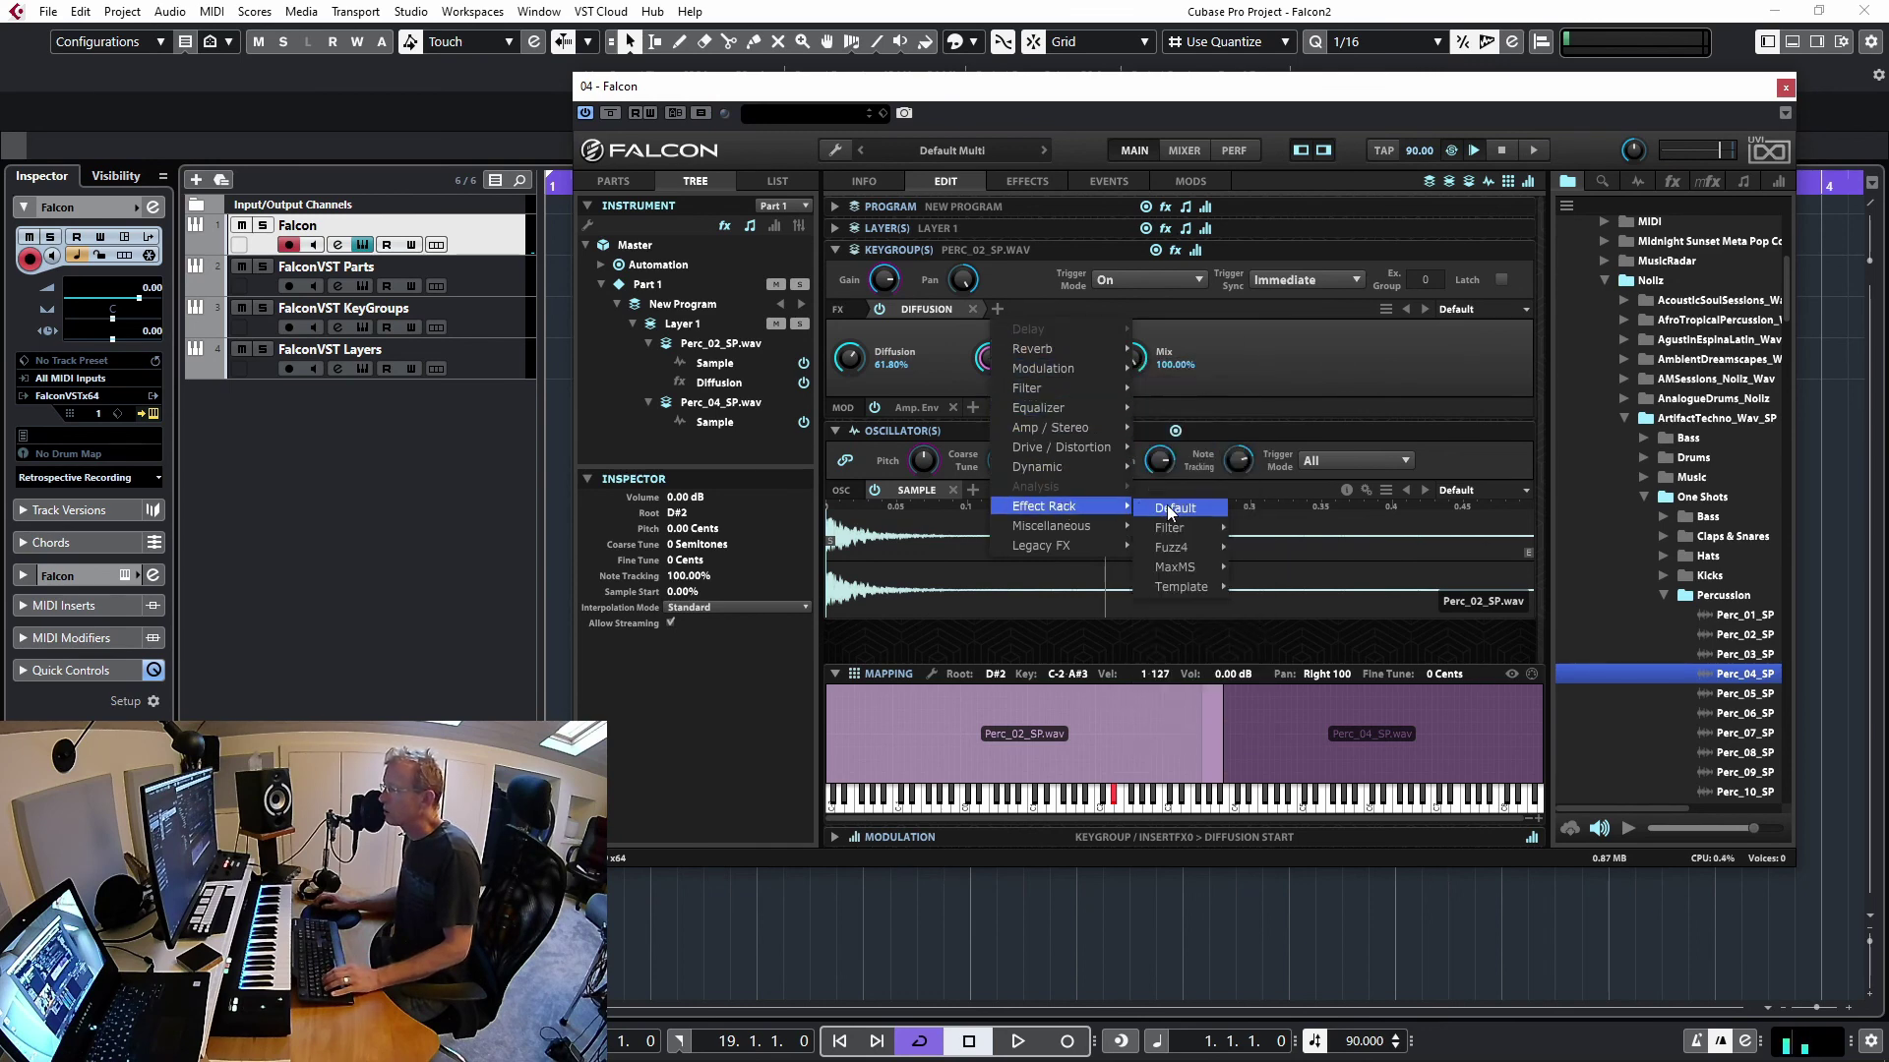
mouse_move(1106, 527)
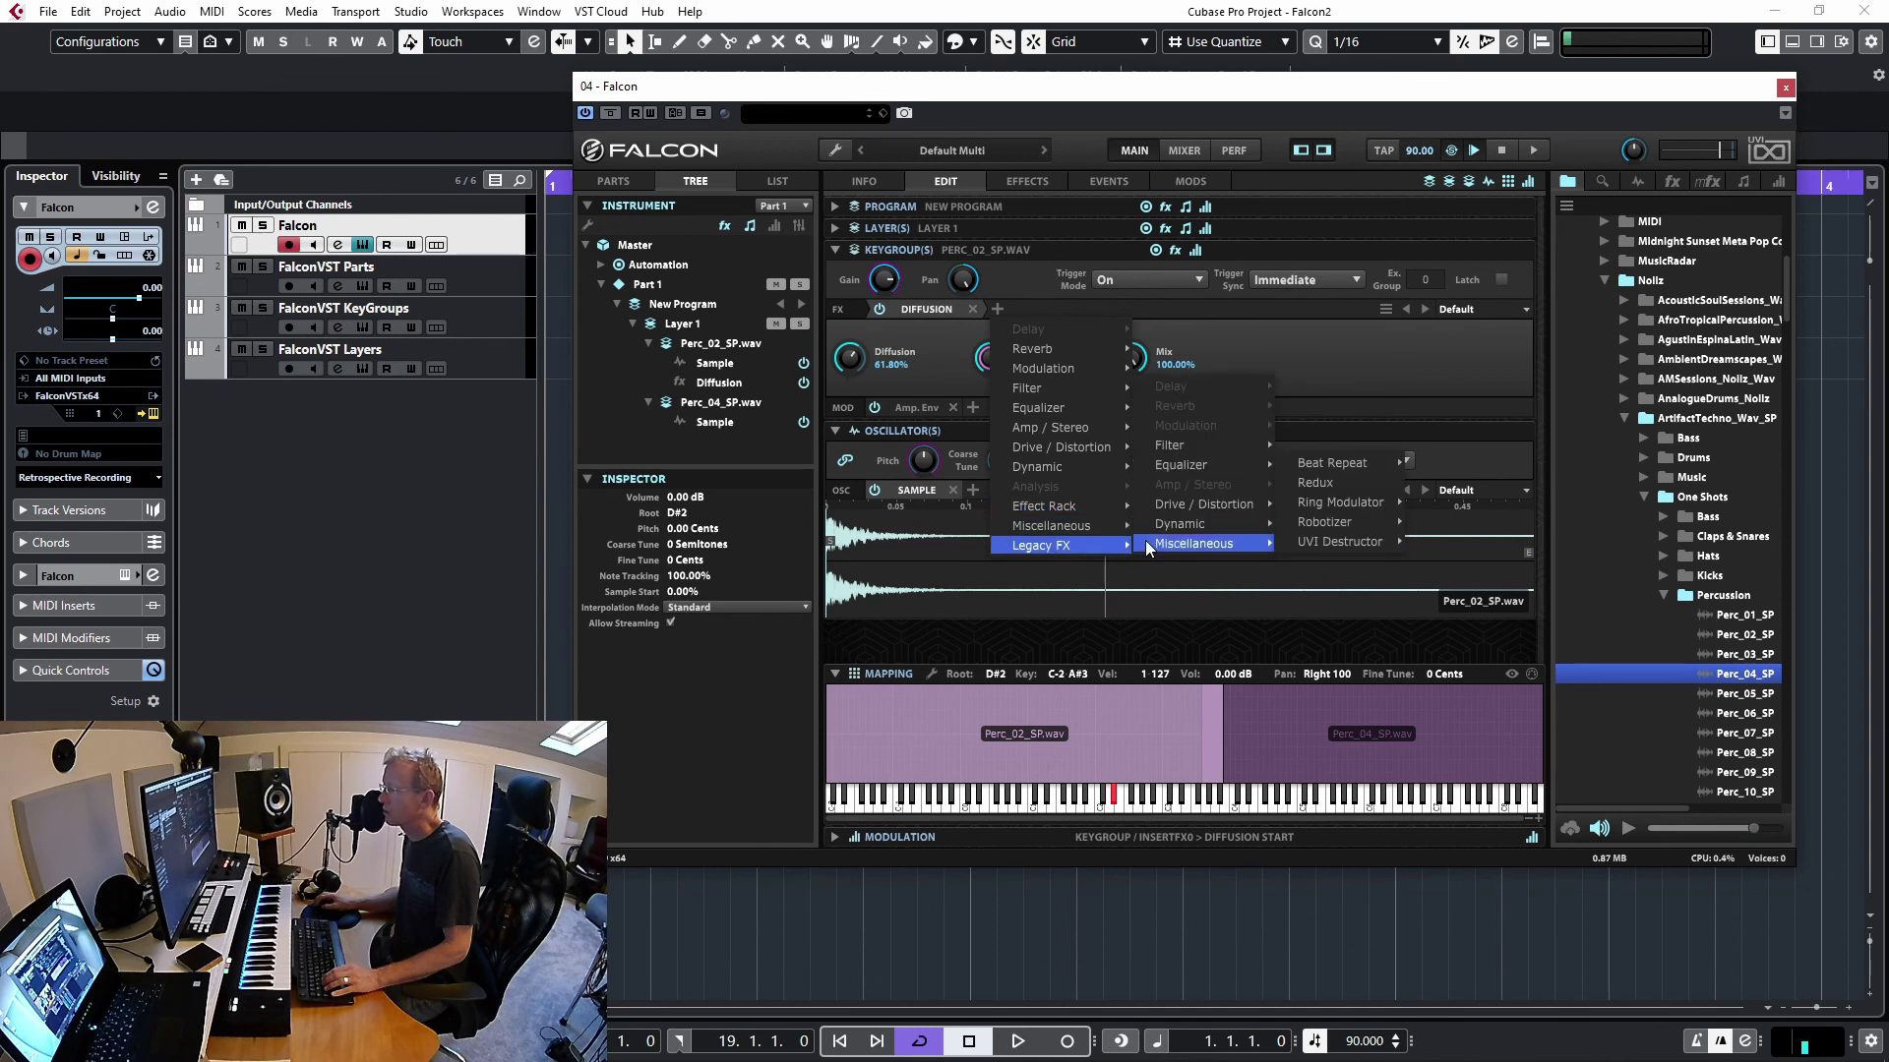
mouse_move(1192, 505)
mouse_move(1326, 506)
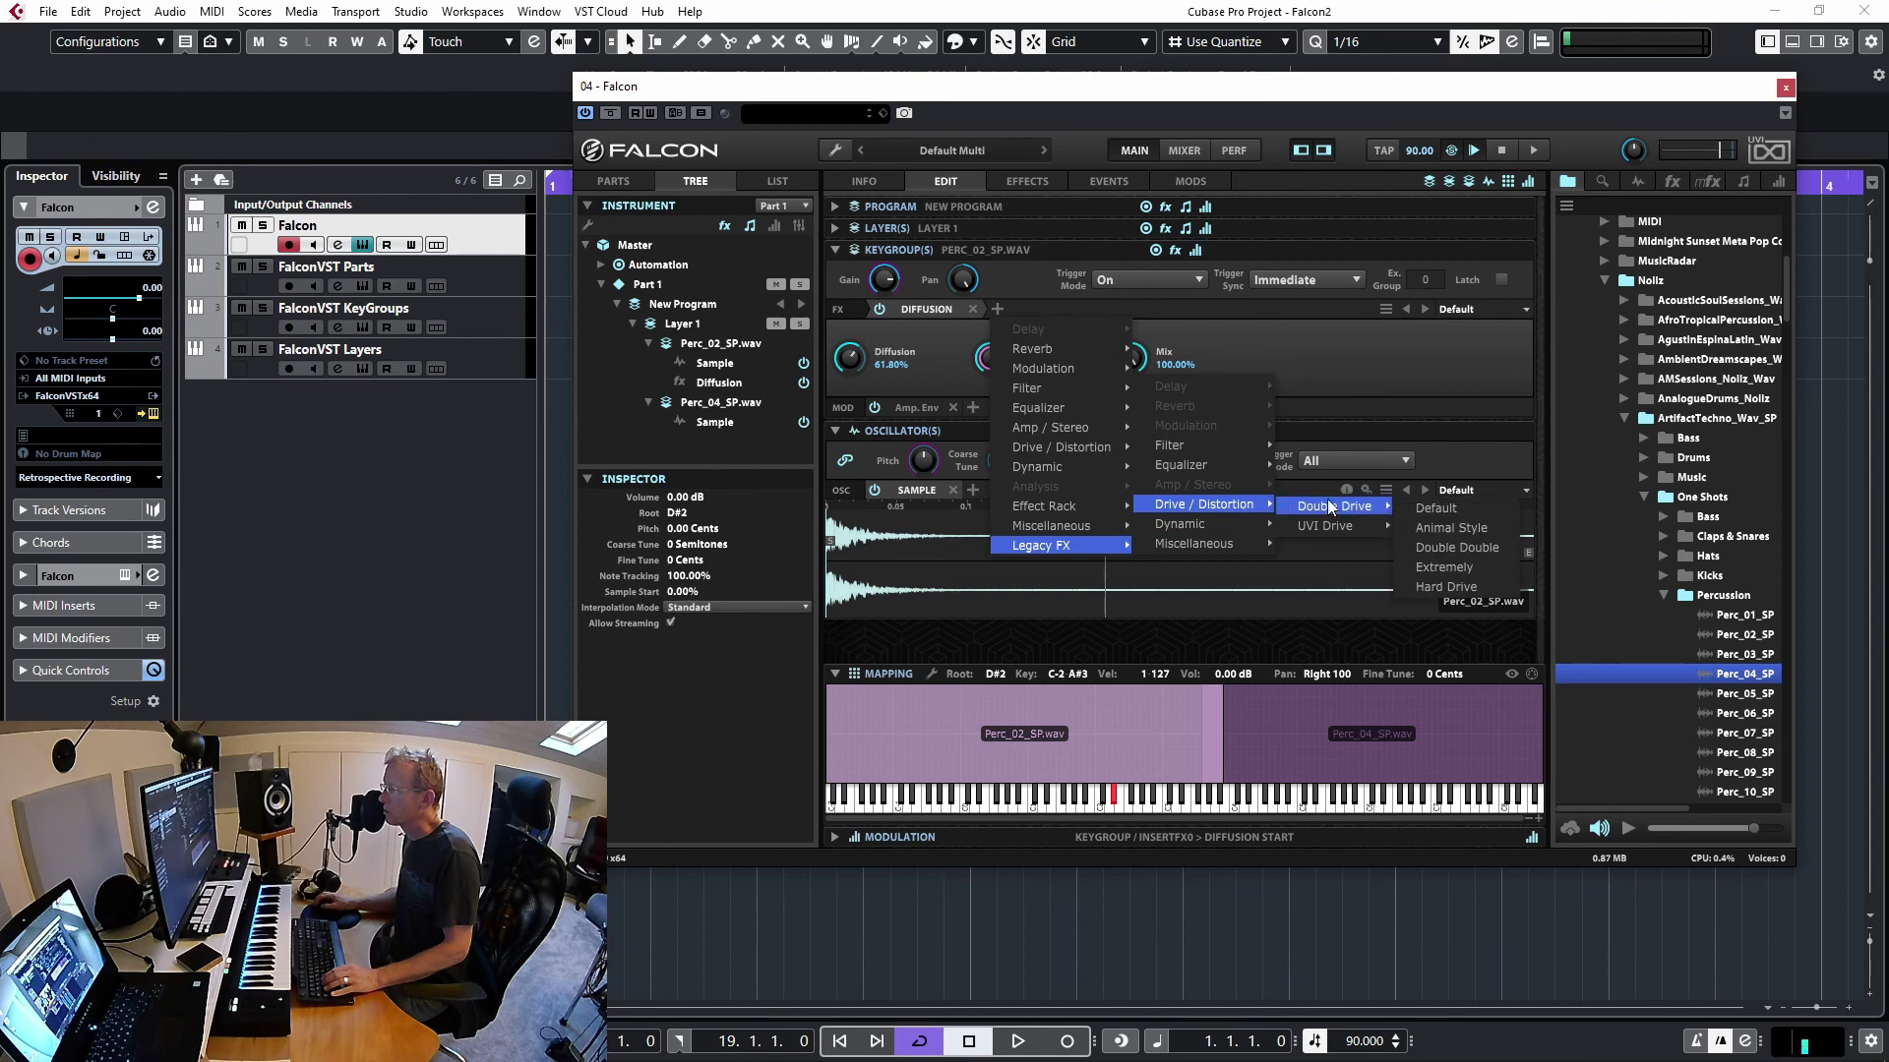
click(1434, 529)
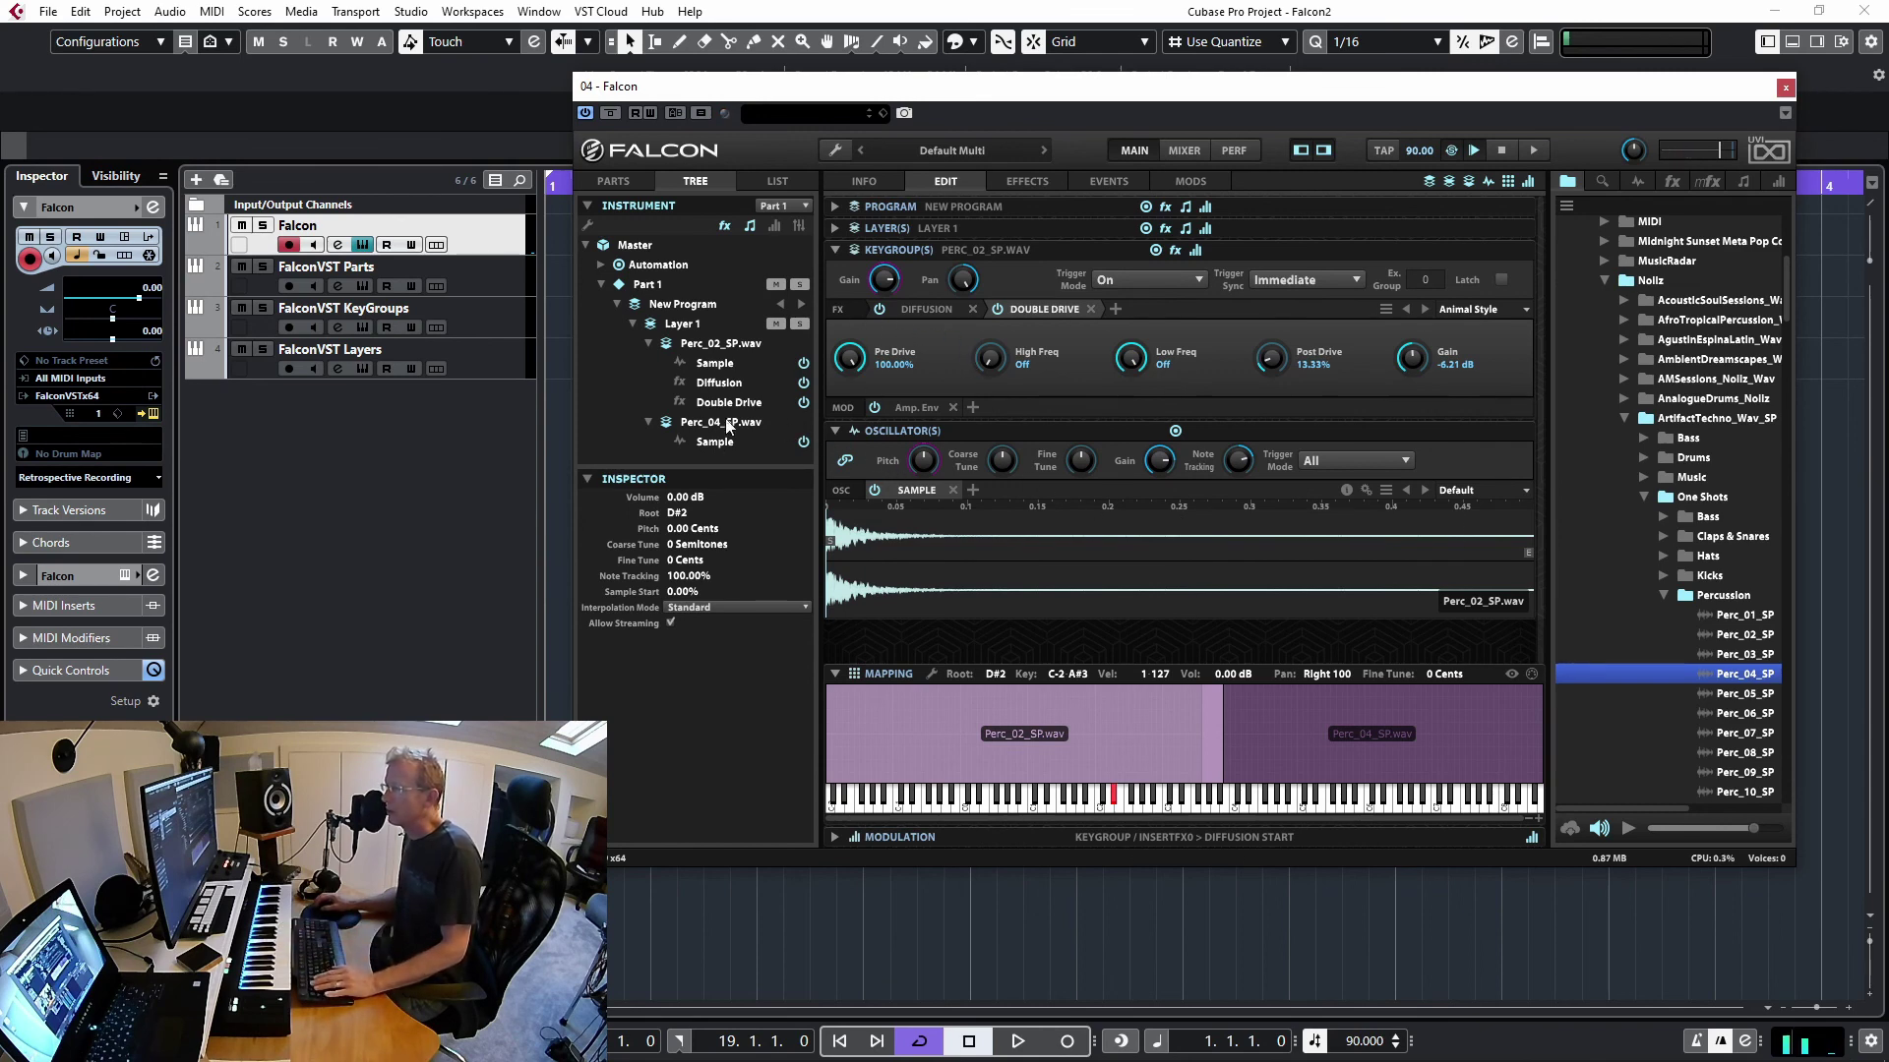
Add an LFO modulator to the Perc_04_SP keygroup
click(728, 344)
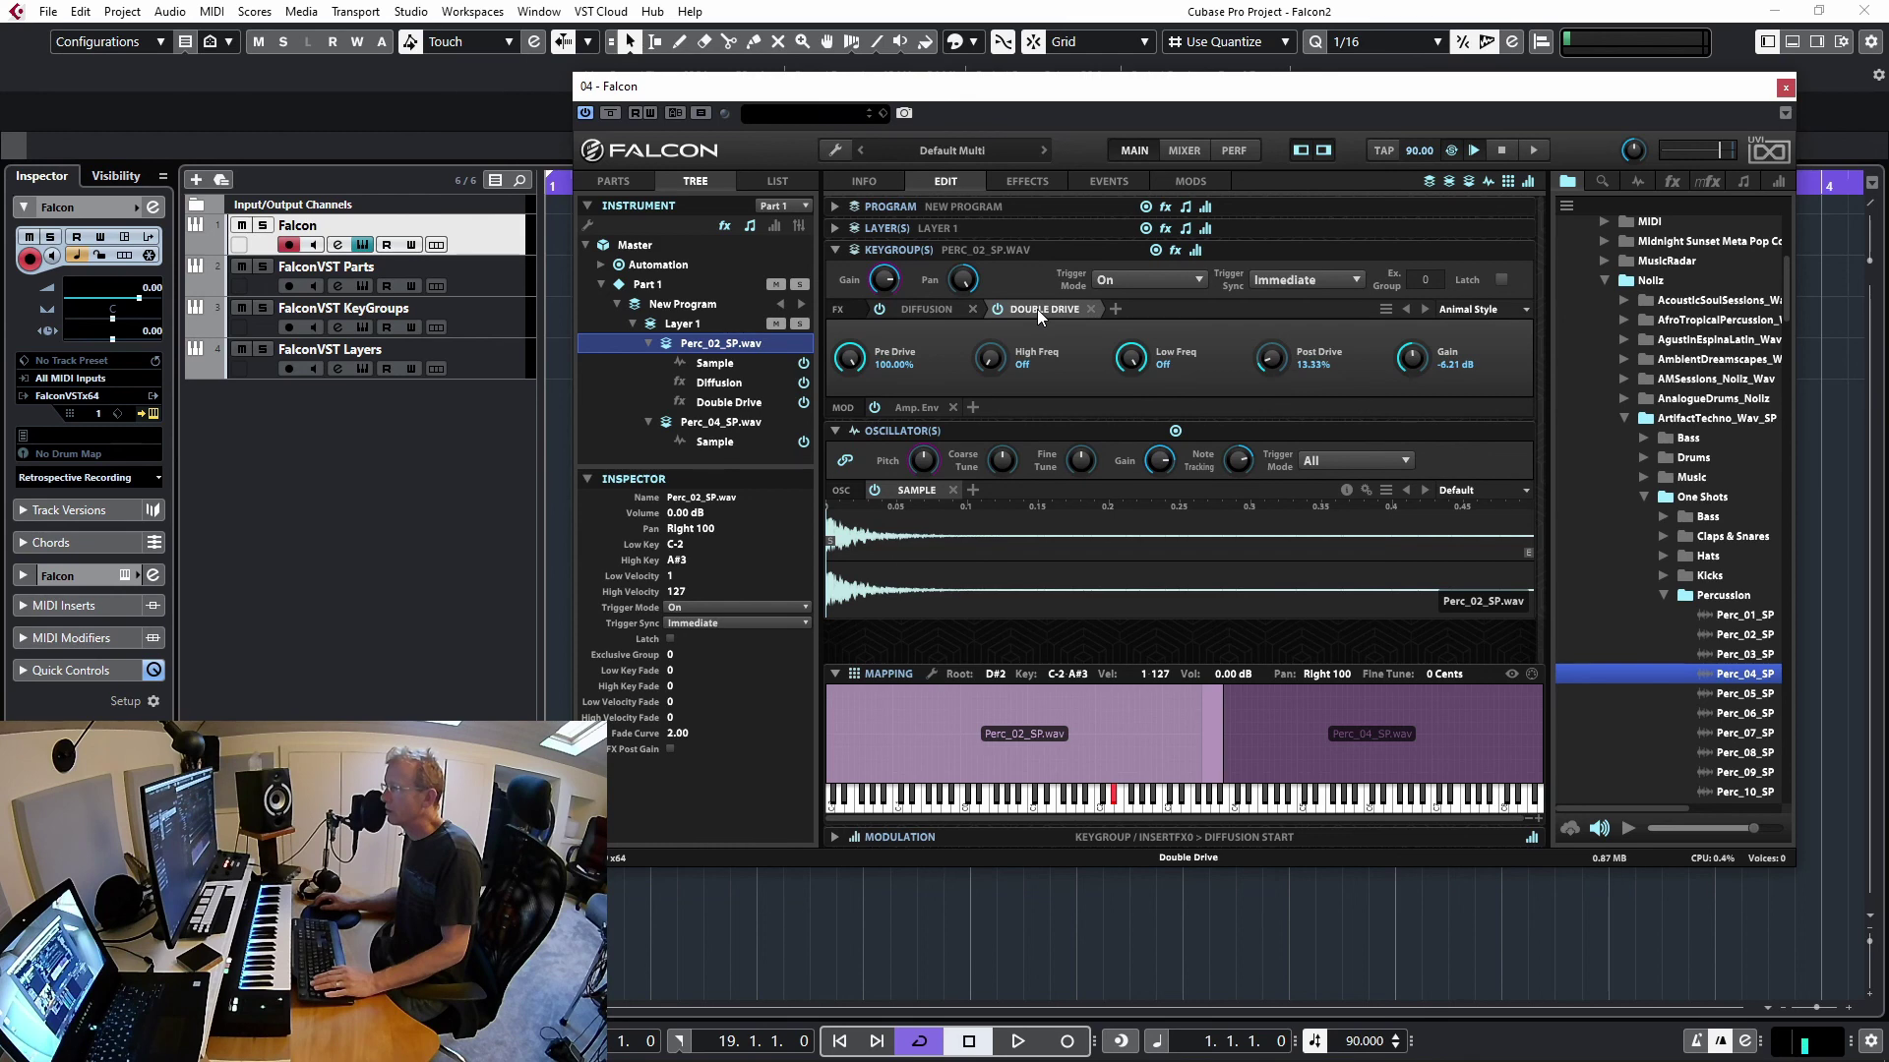
click(721, 422)
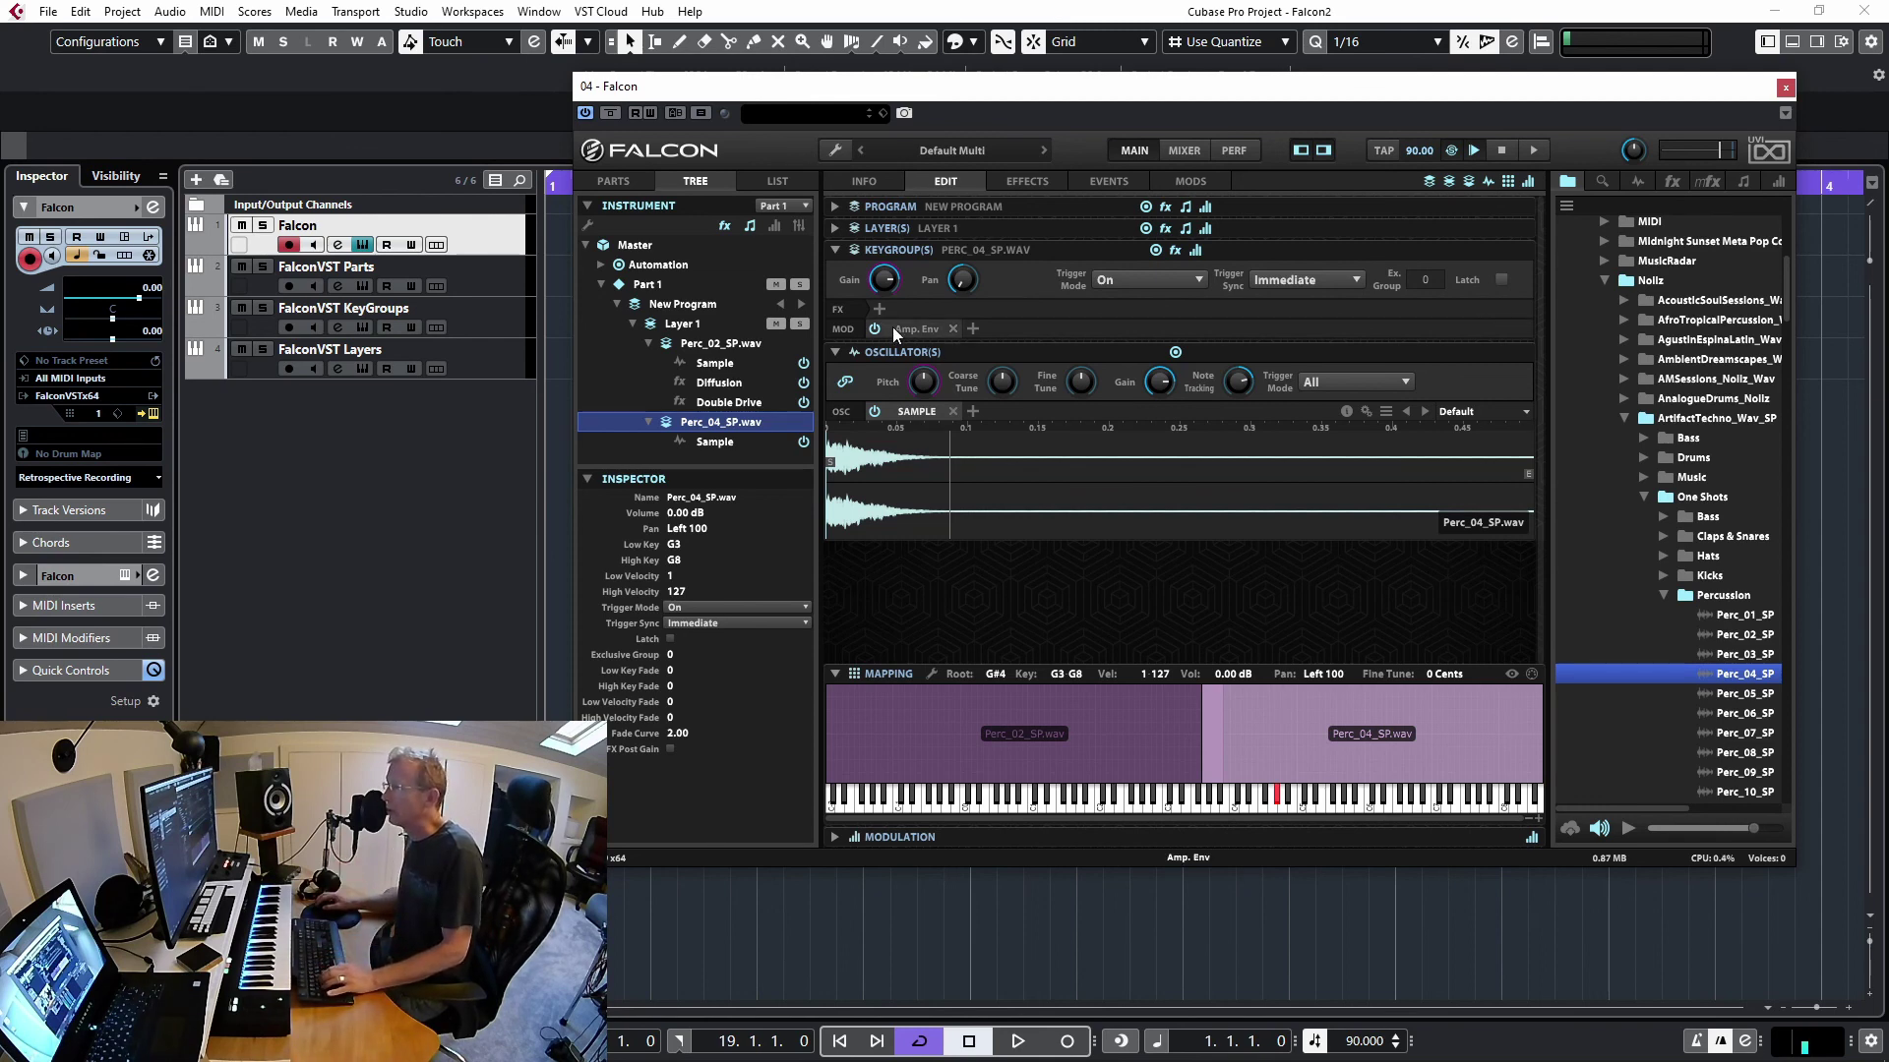
click(1196, 251)
click(1196, 250)
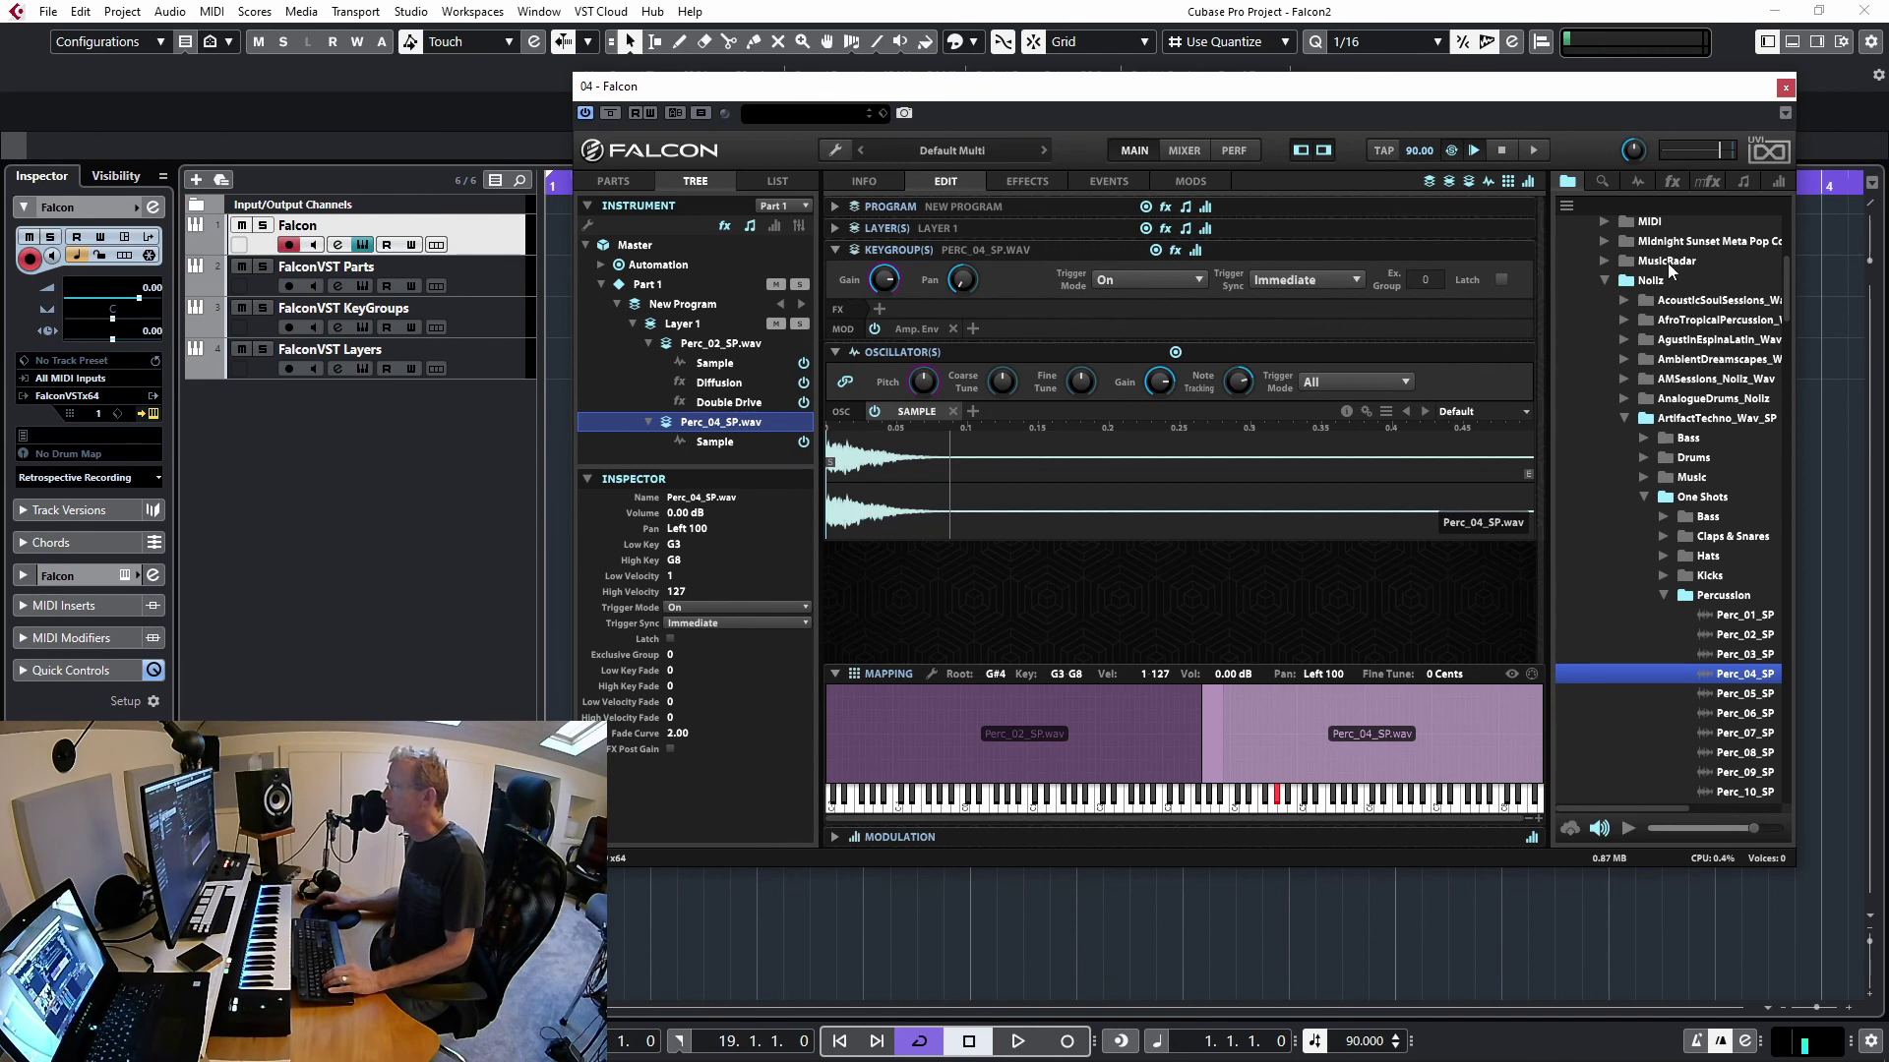
click(972, 328)
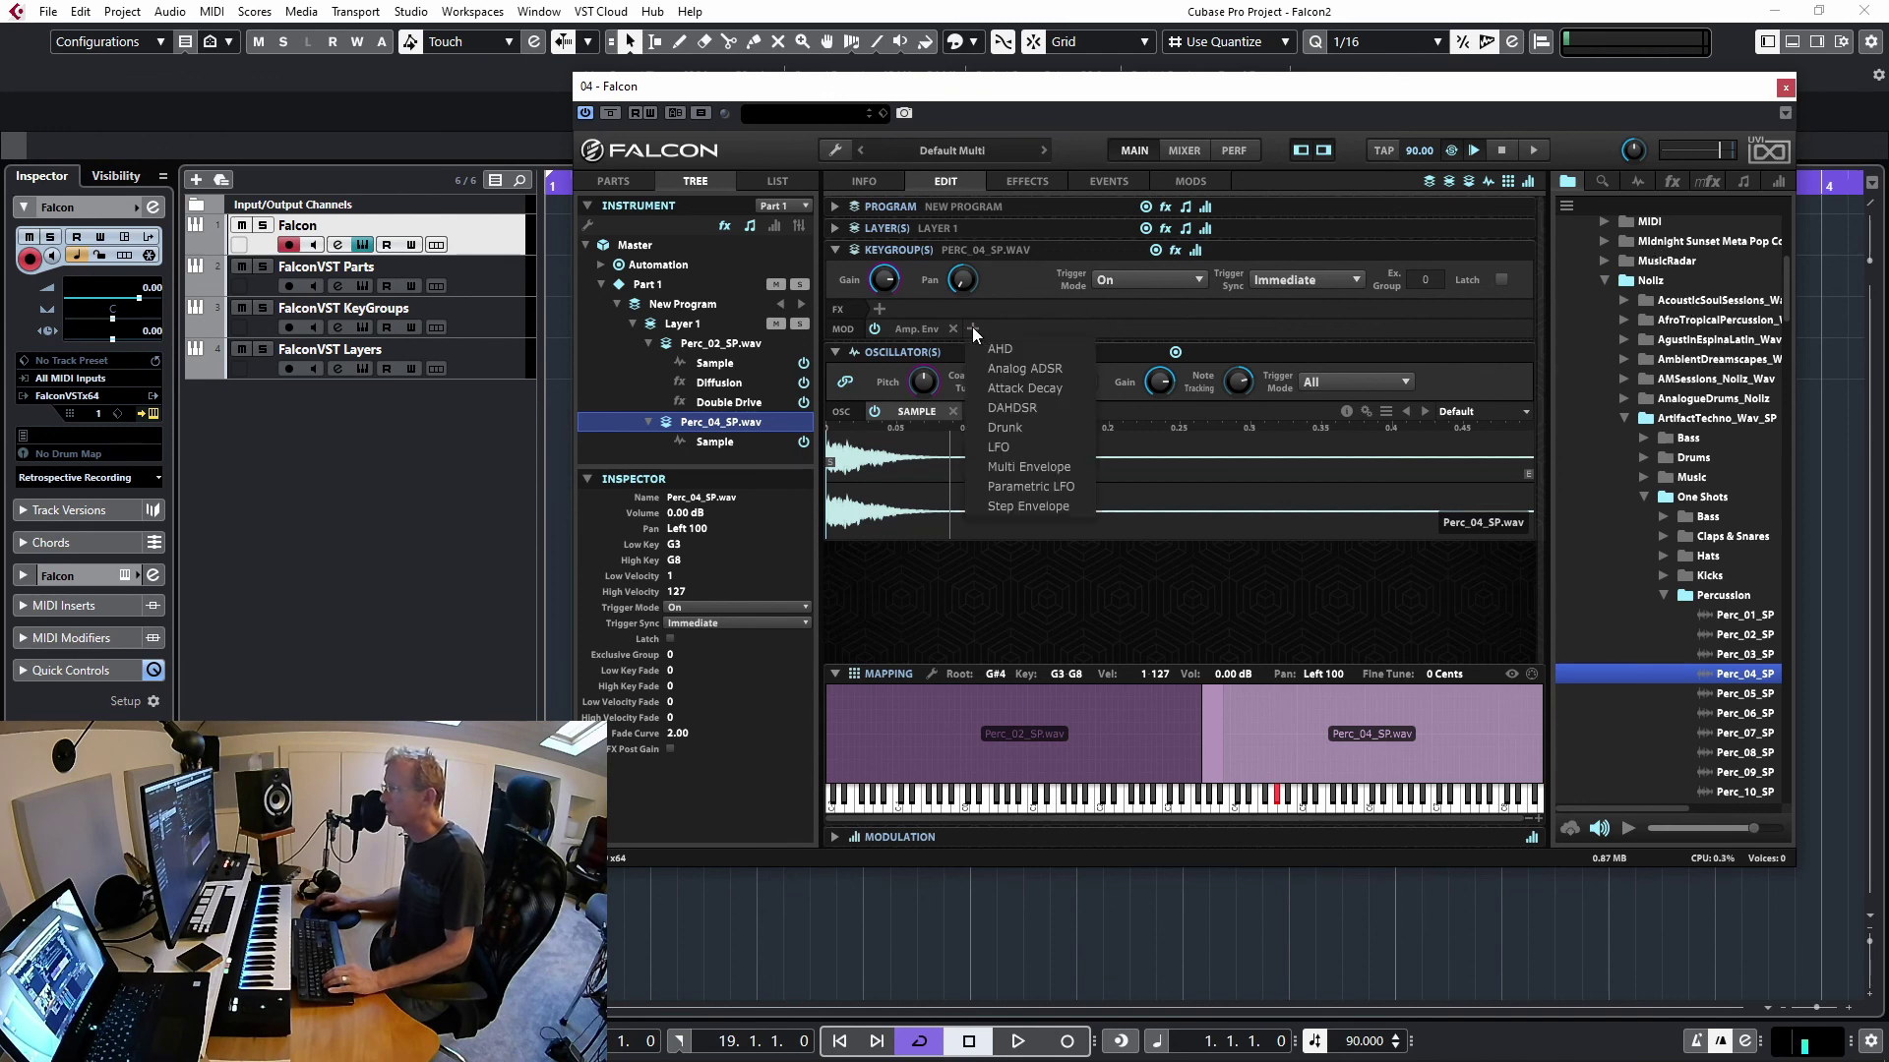
click(1005, 447)
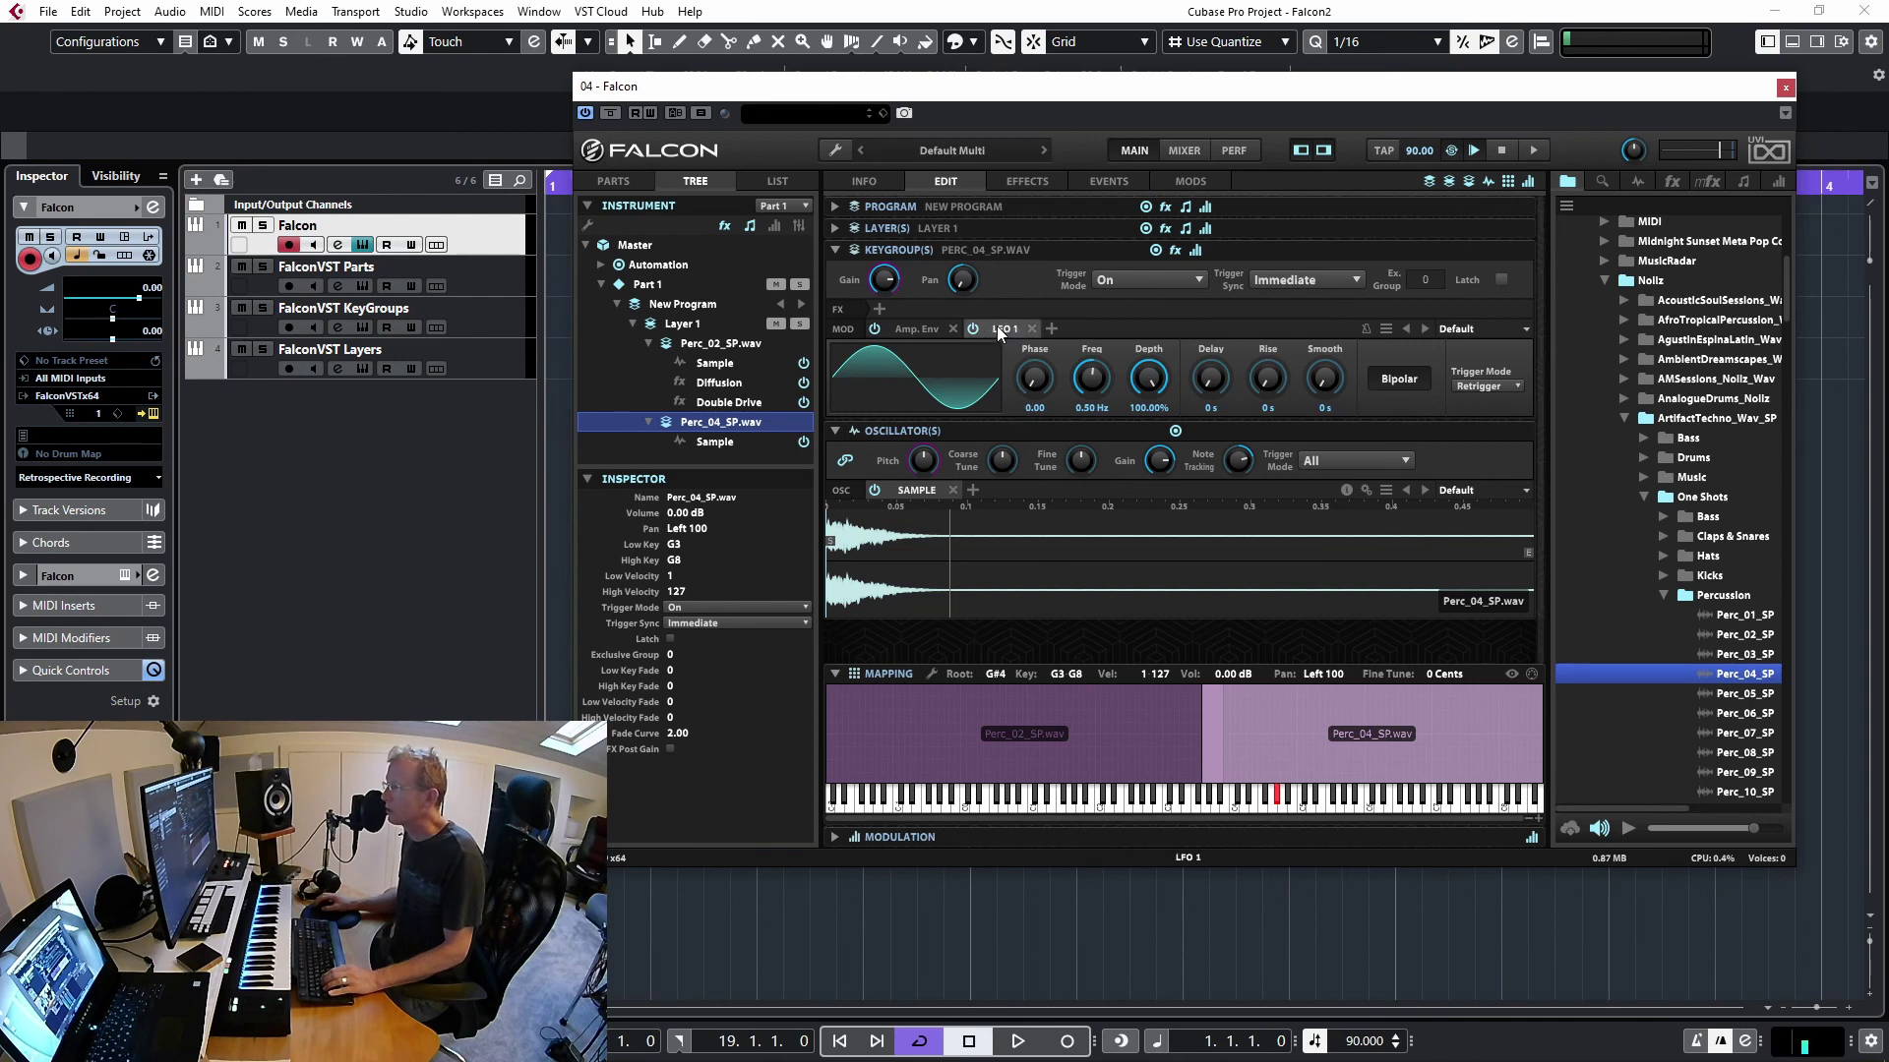
Set the Perc_04_SP keygroup's pan to Center
mouse_move(964, 285)
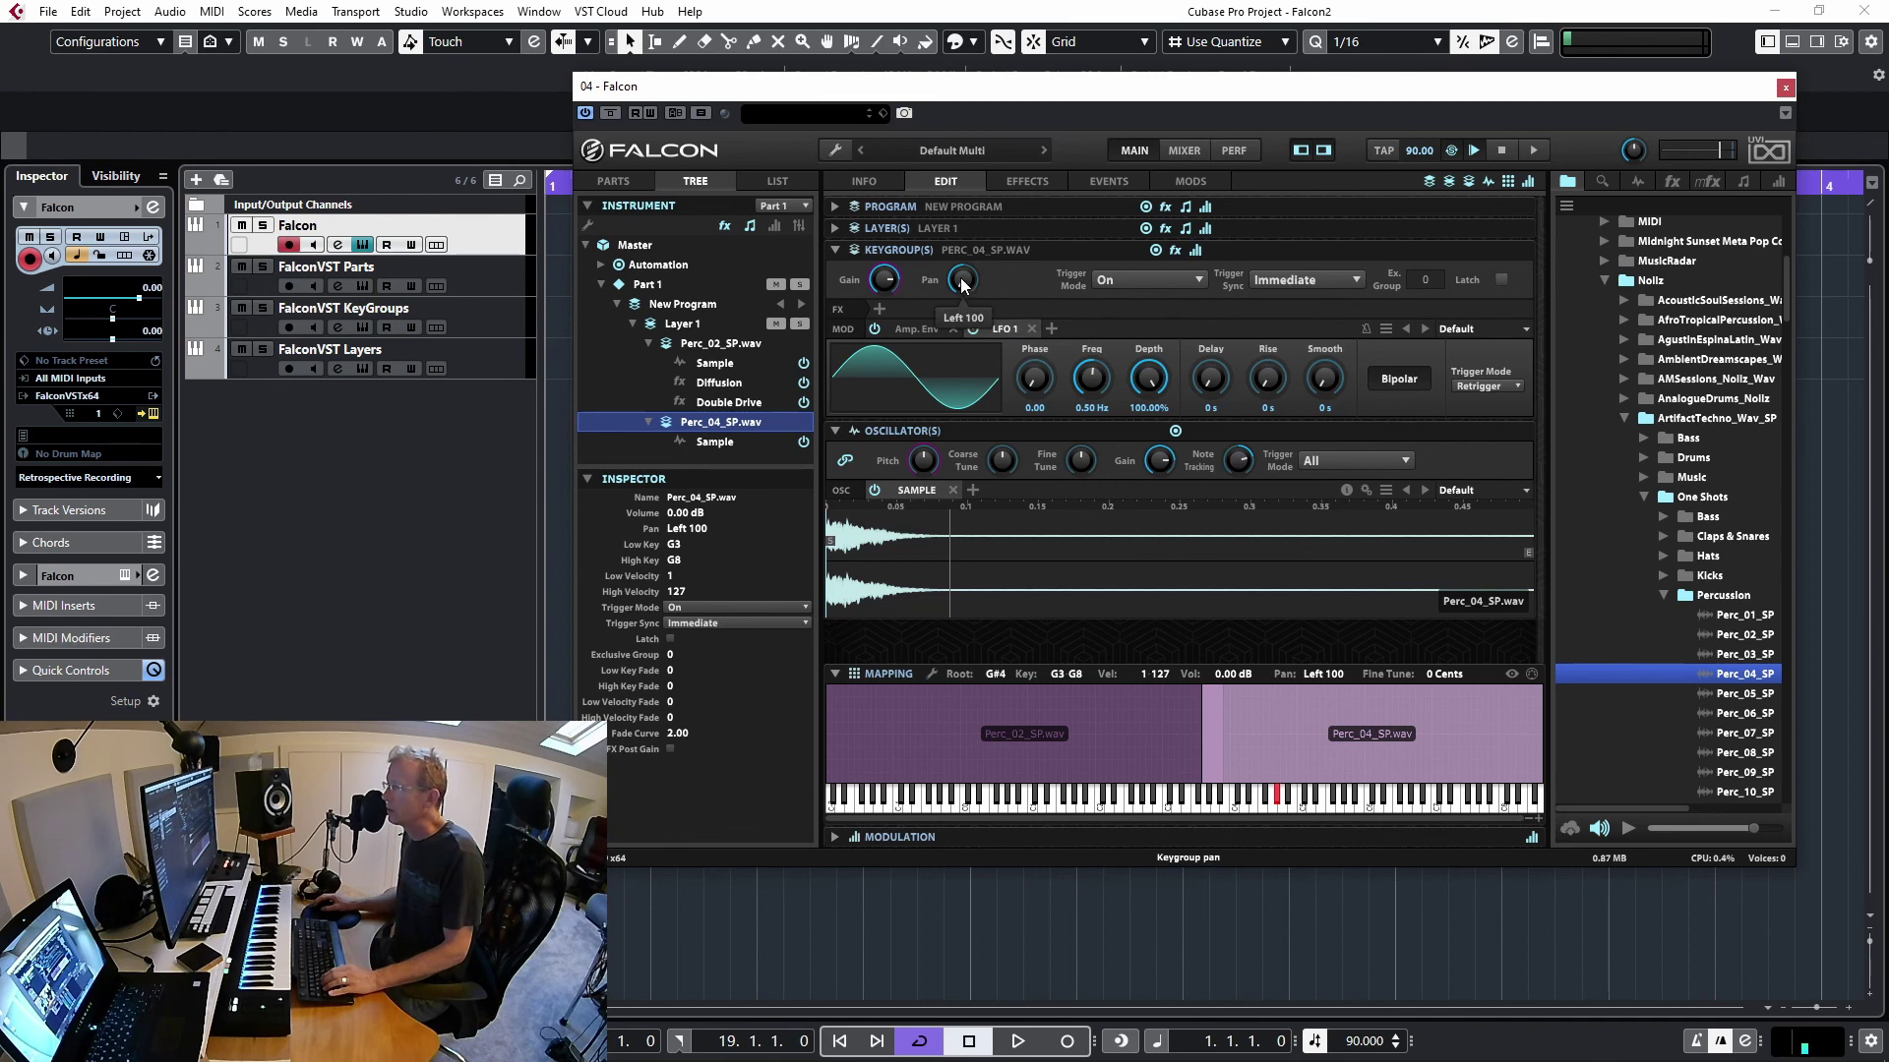
double_click(963, 283)
text(00)
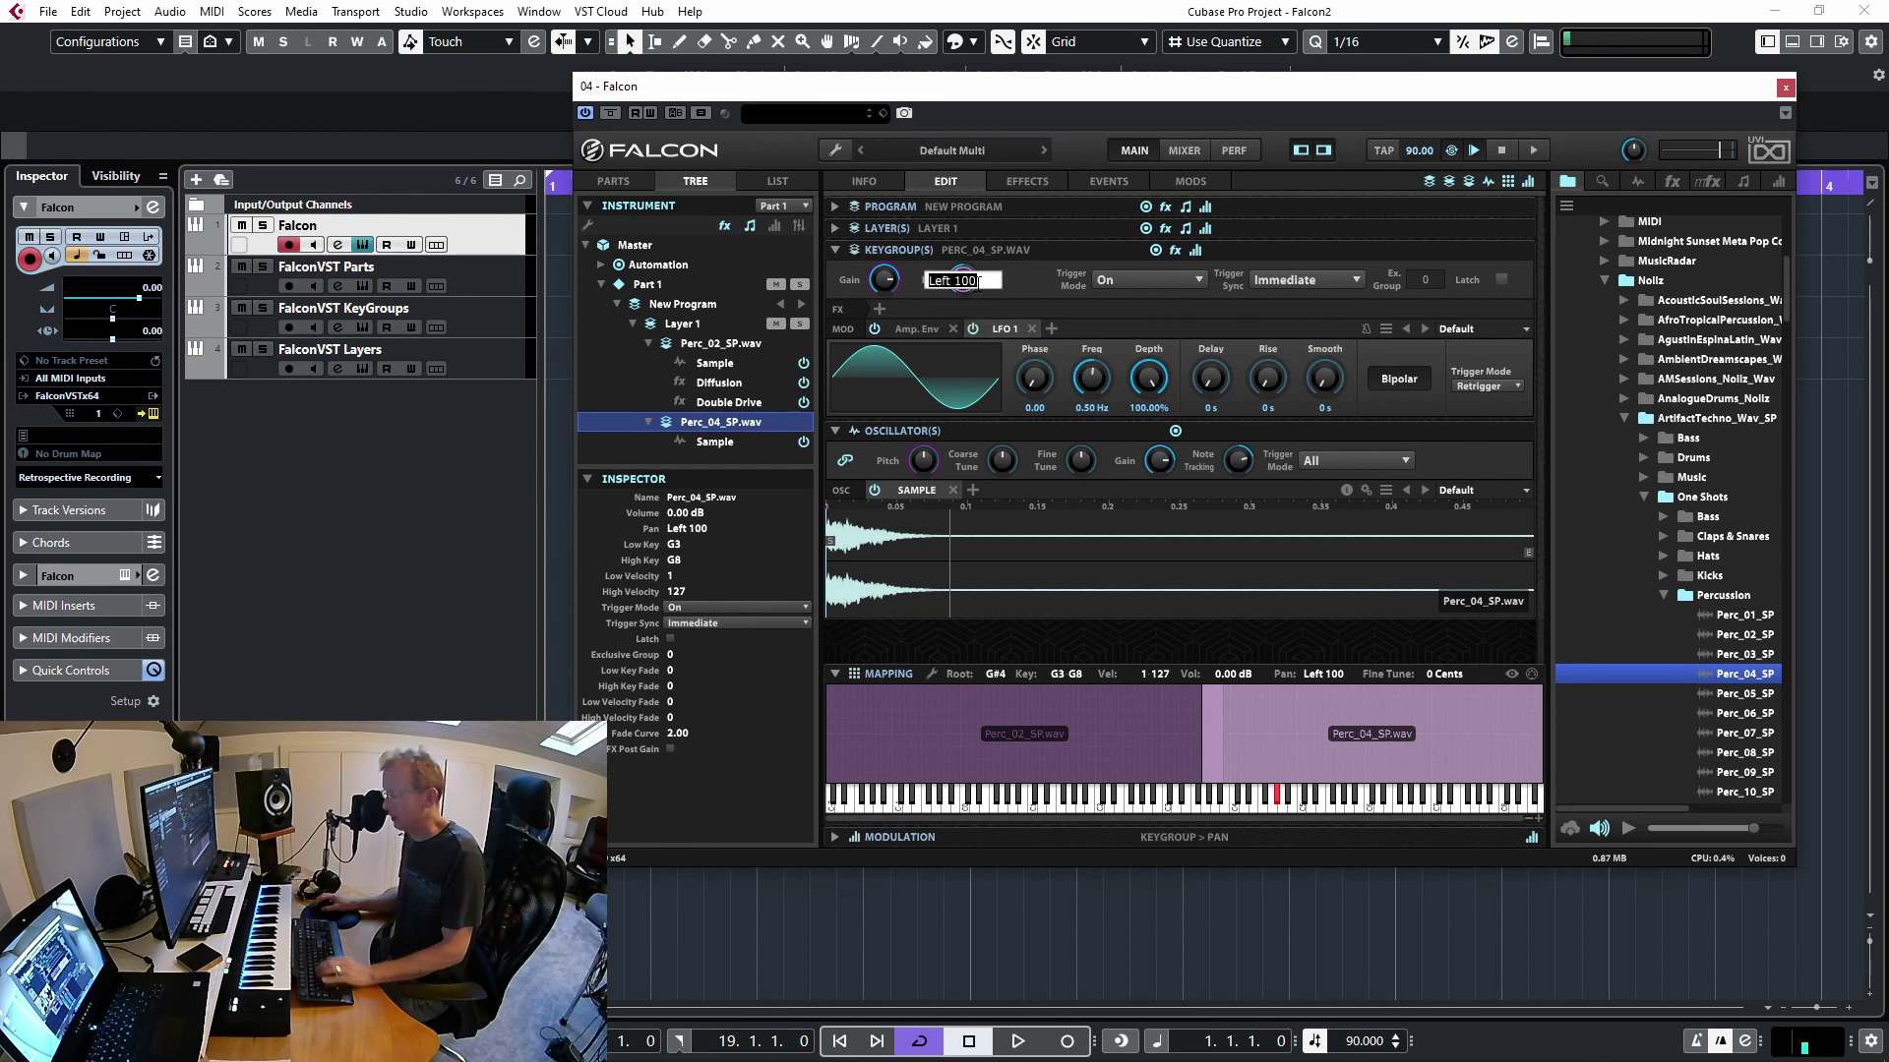
key(Return)
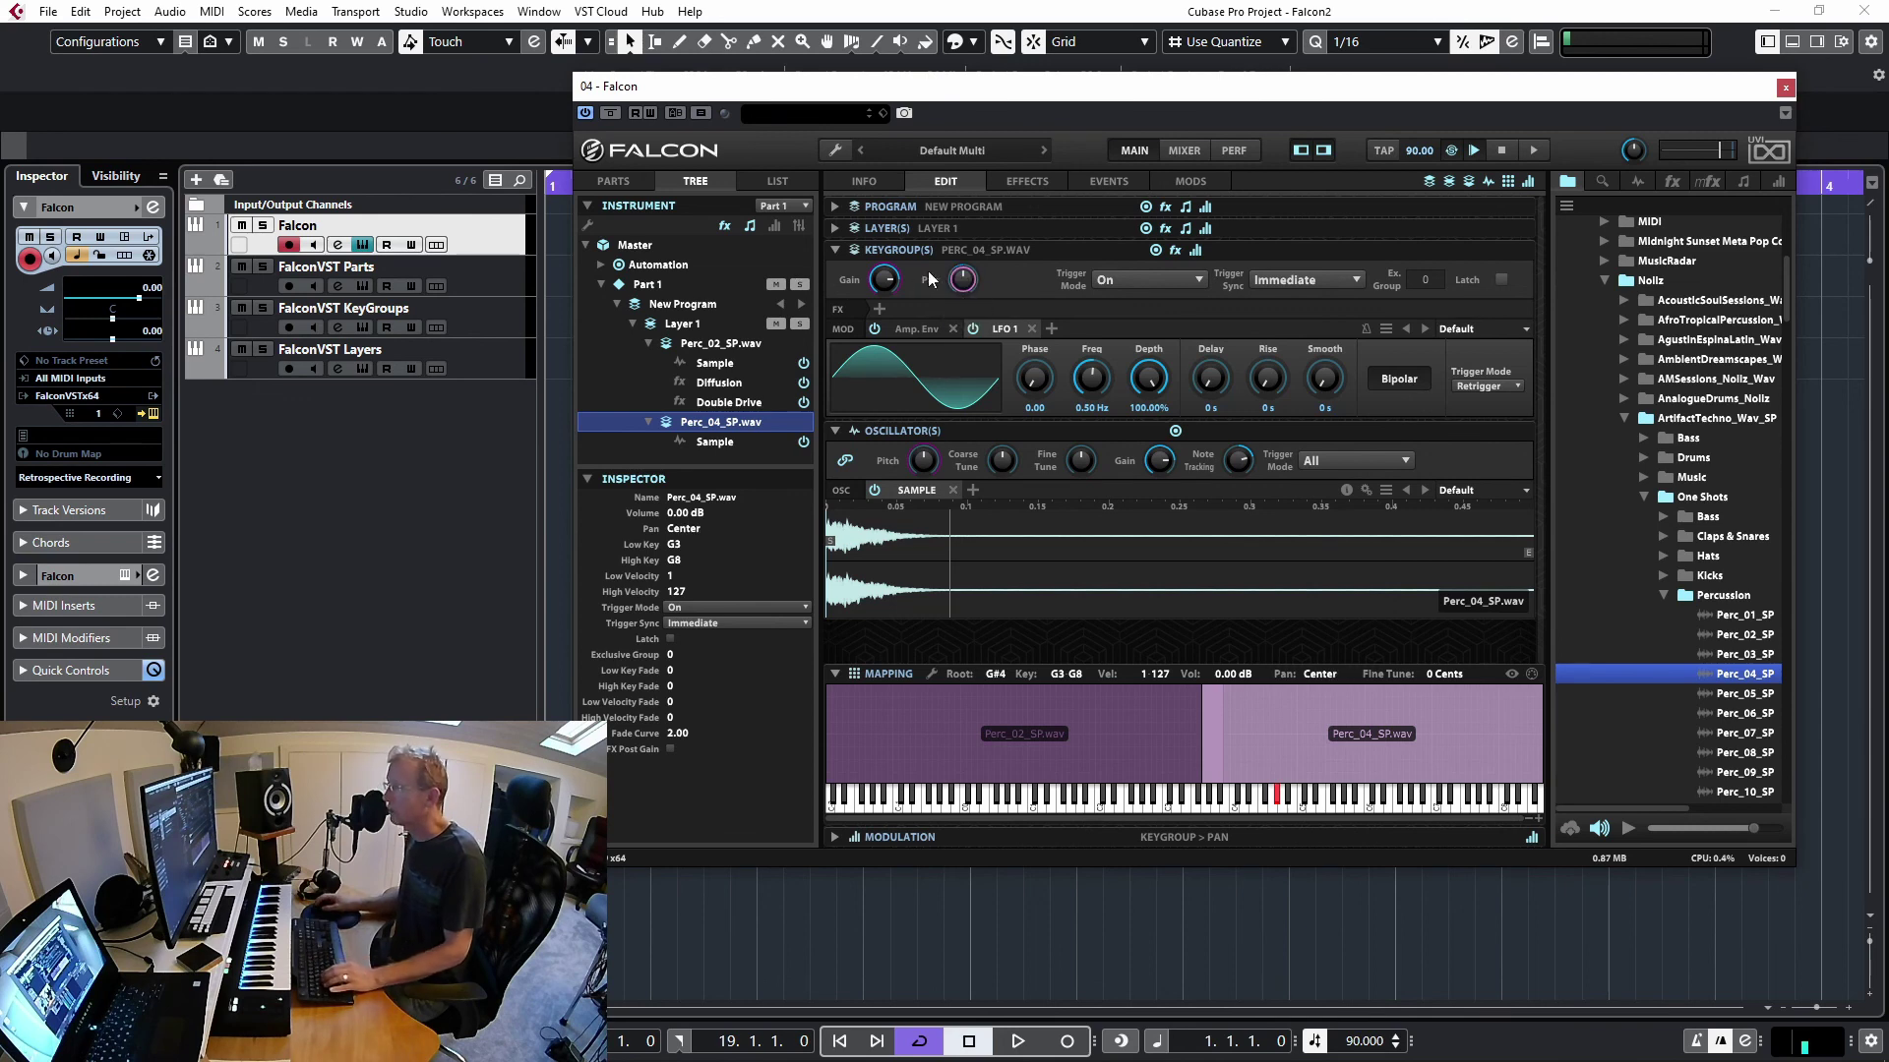
Add a modulation to the Perc_04_SP keygroup's pan using the keygroup's LFO 1 as source
right_click(954, 282)
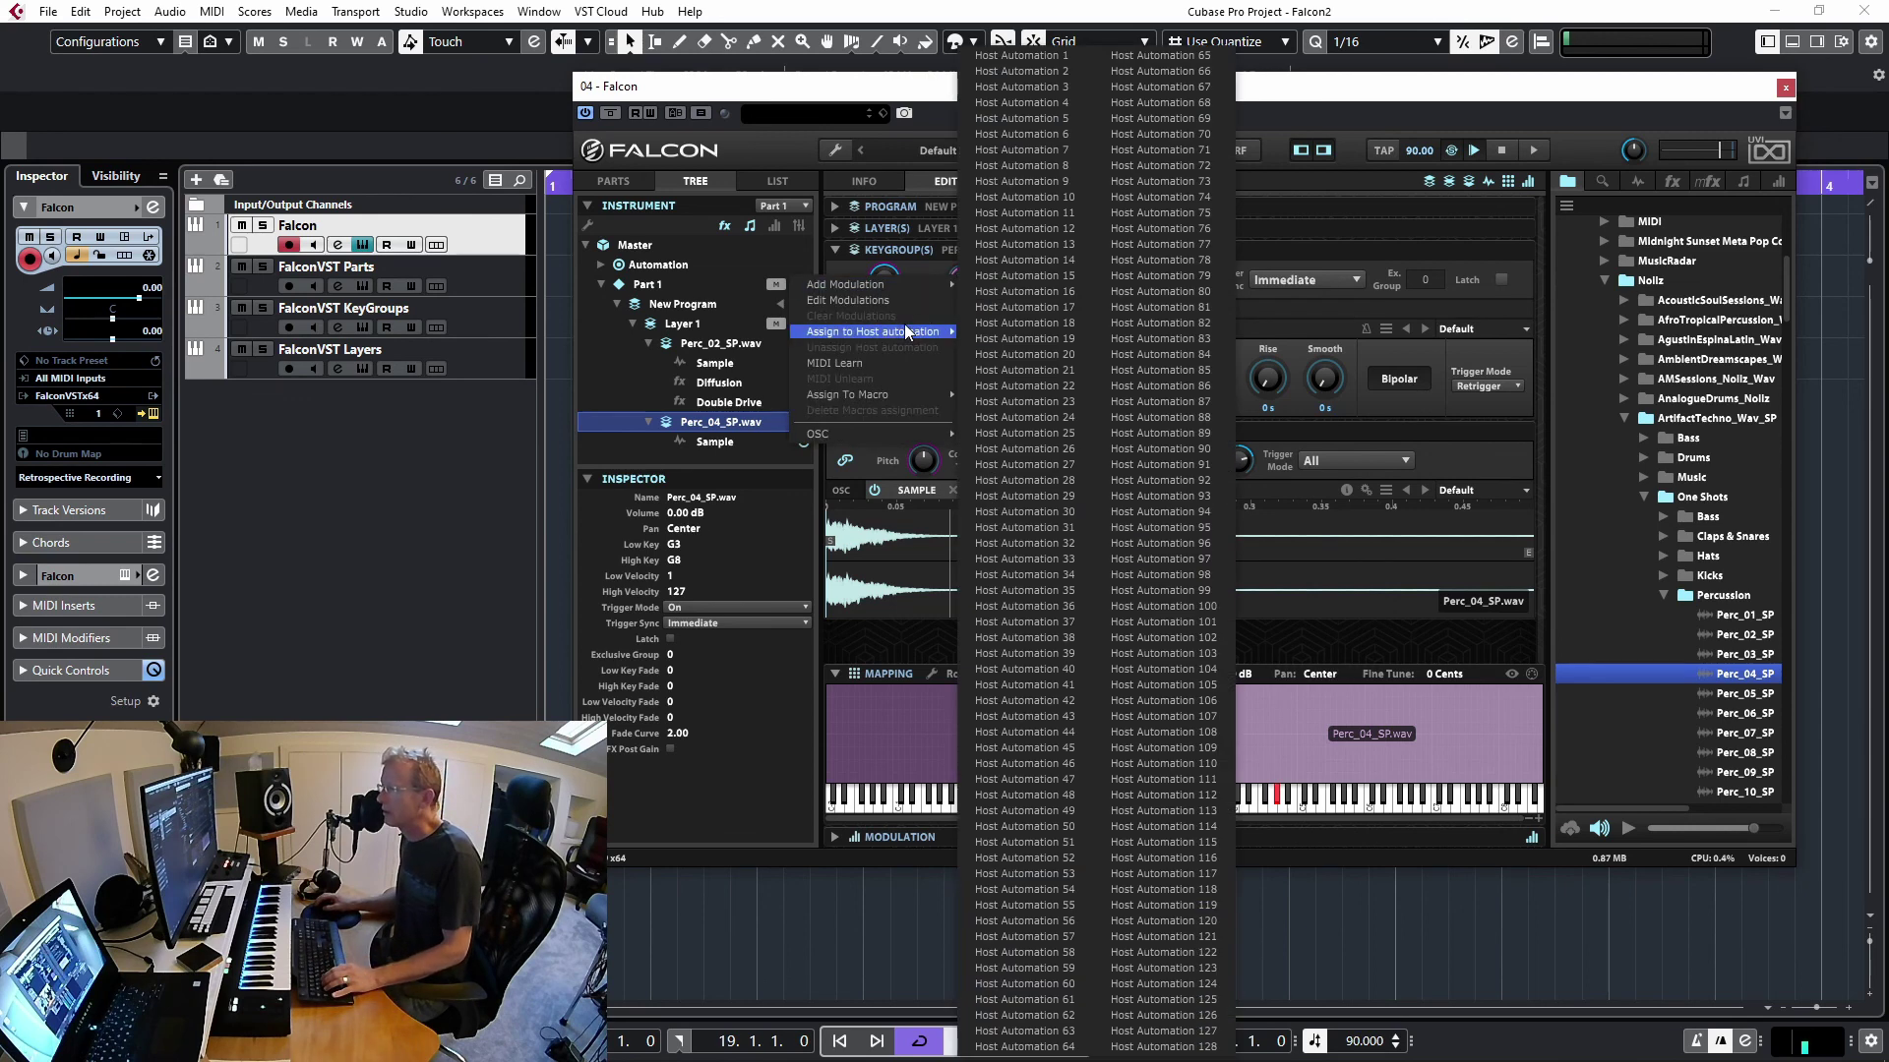
mouse_move(890, 284)
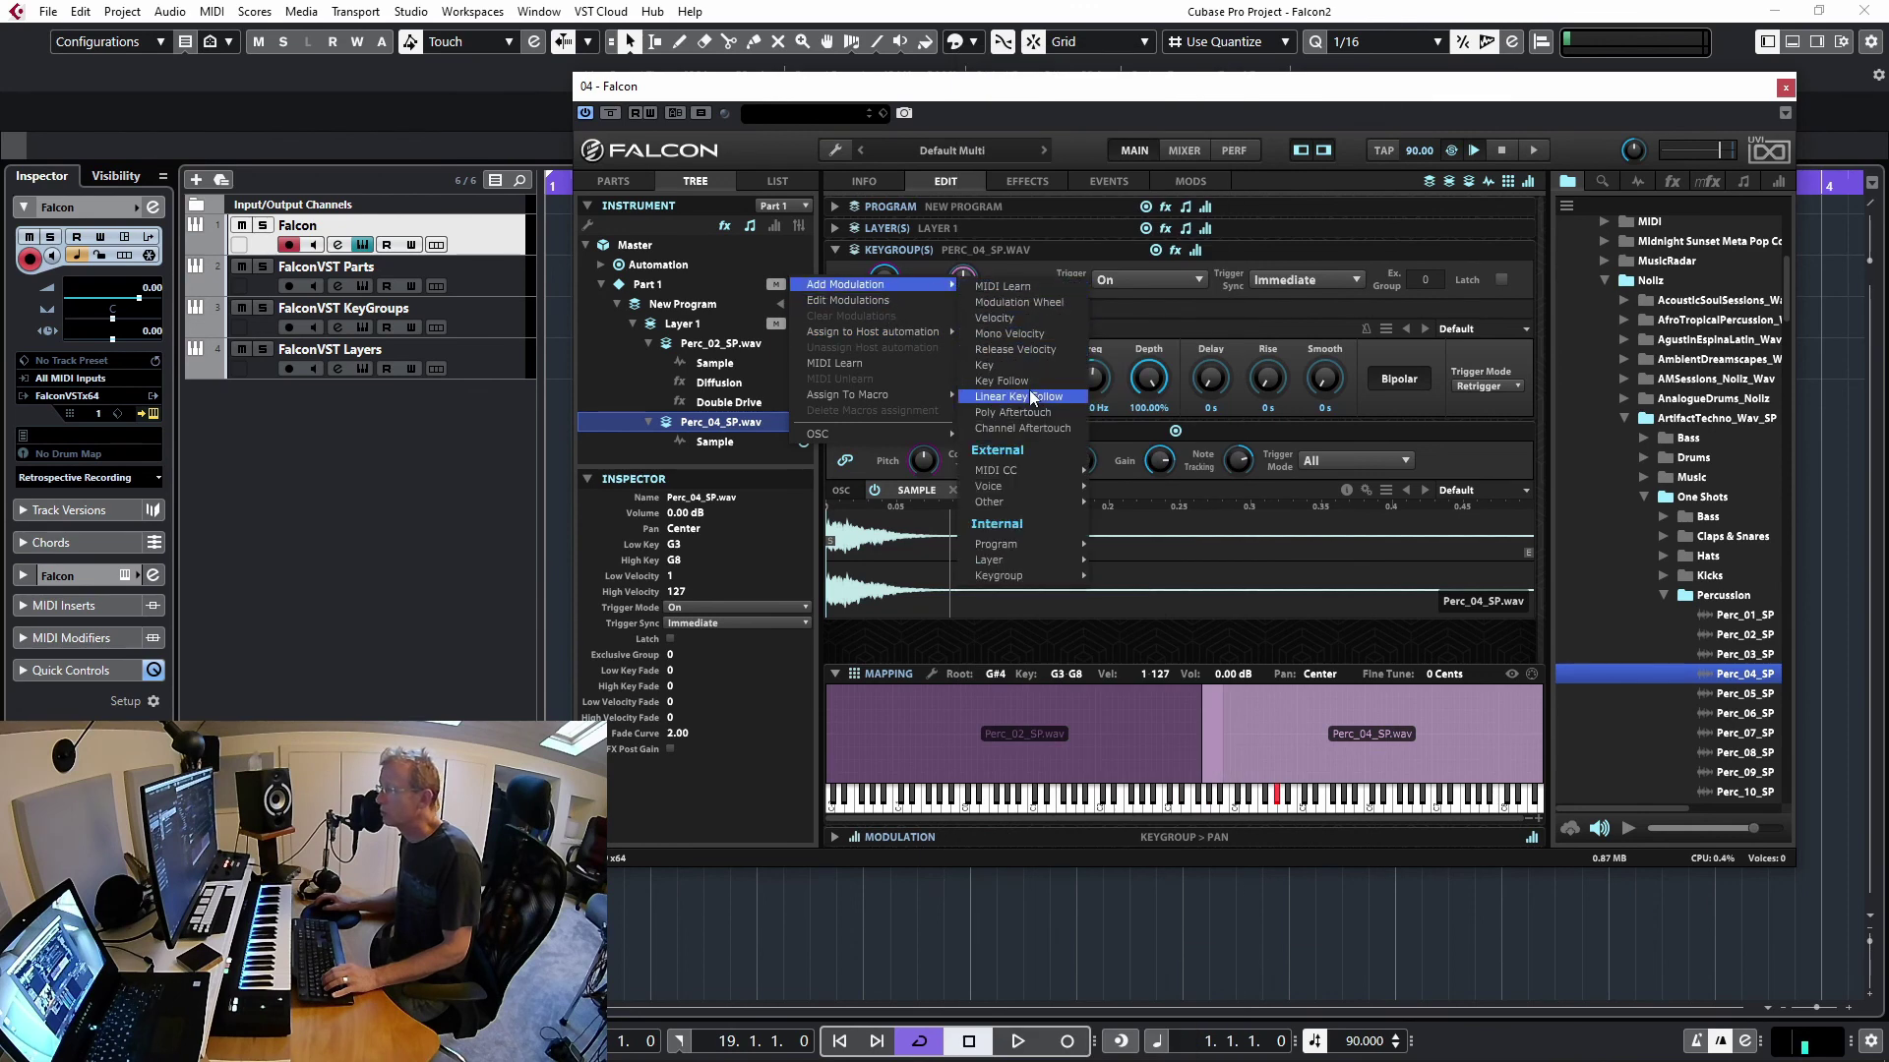
mouse_move(1040, 544)
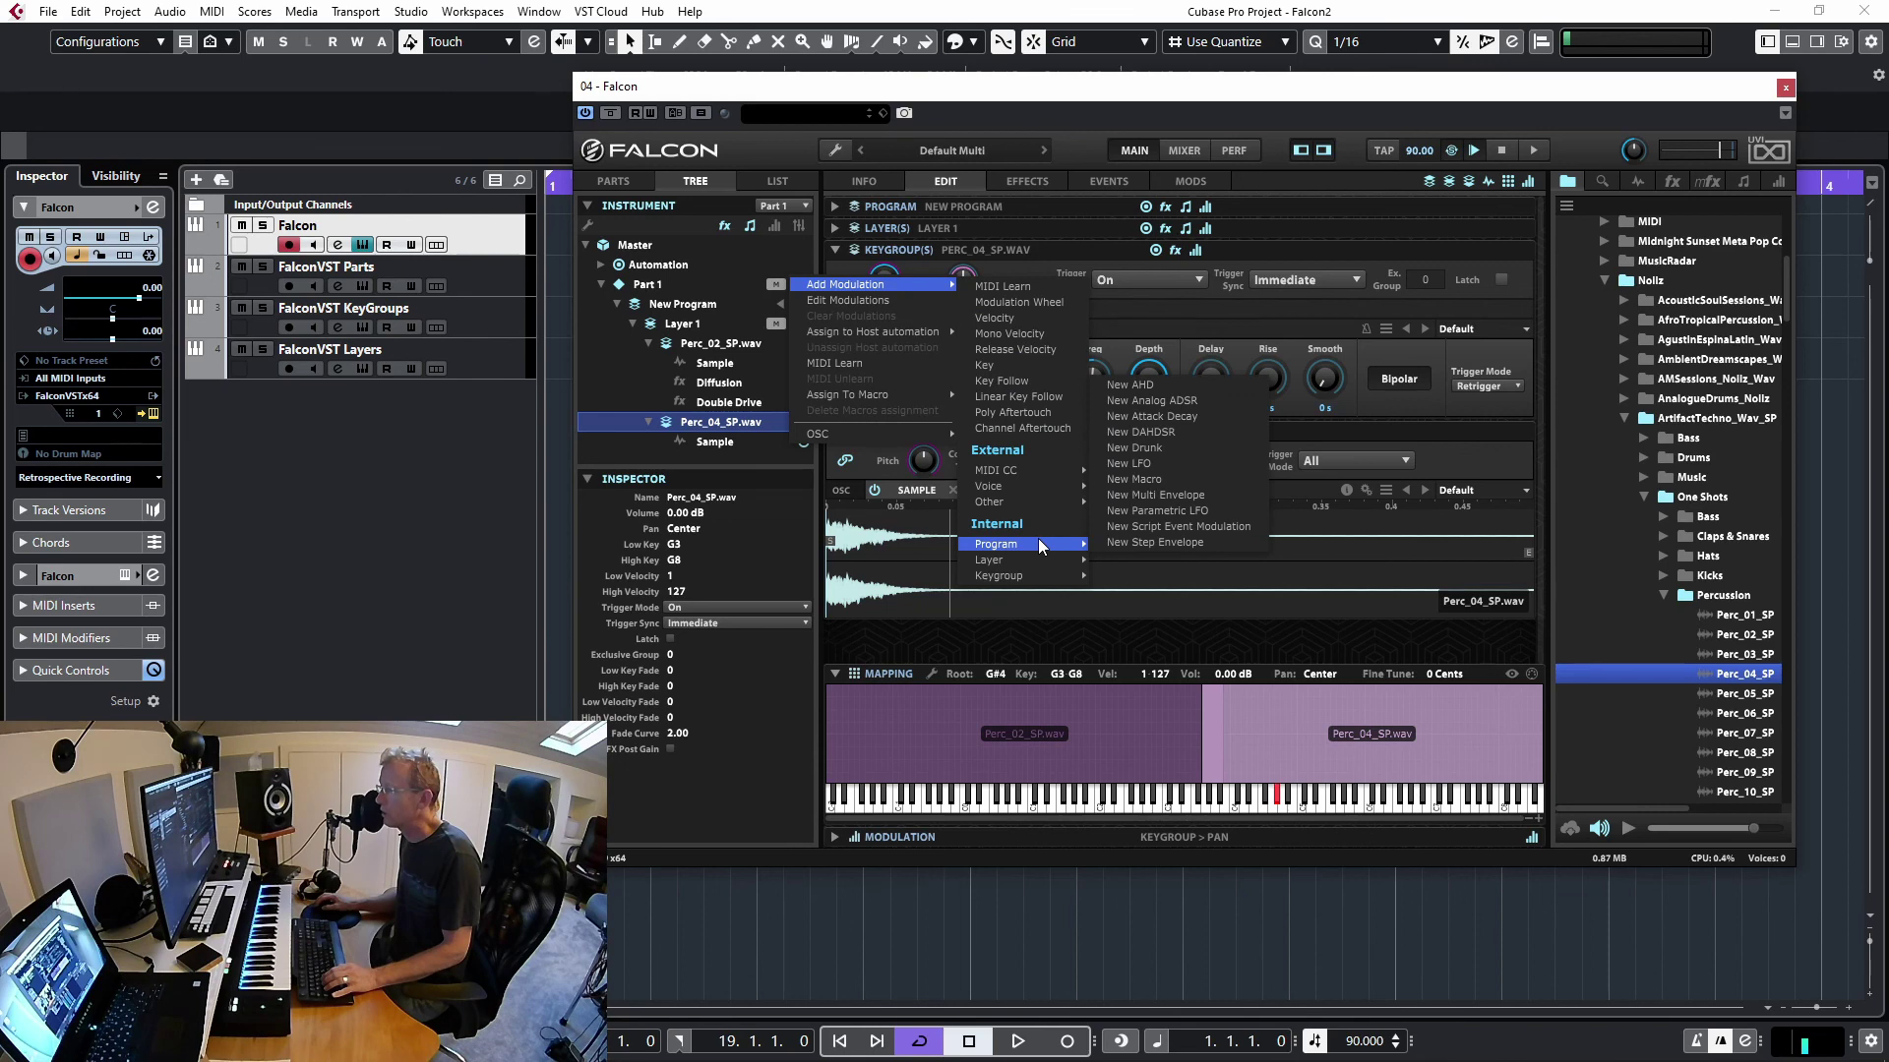
mouse_move(1039, 577)
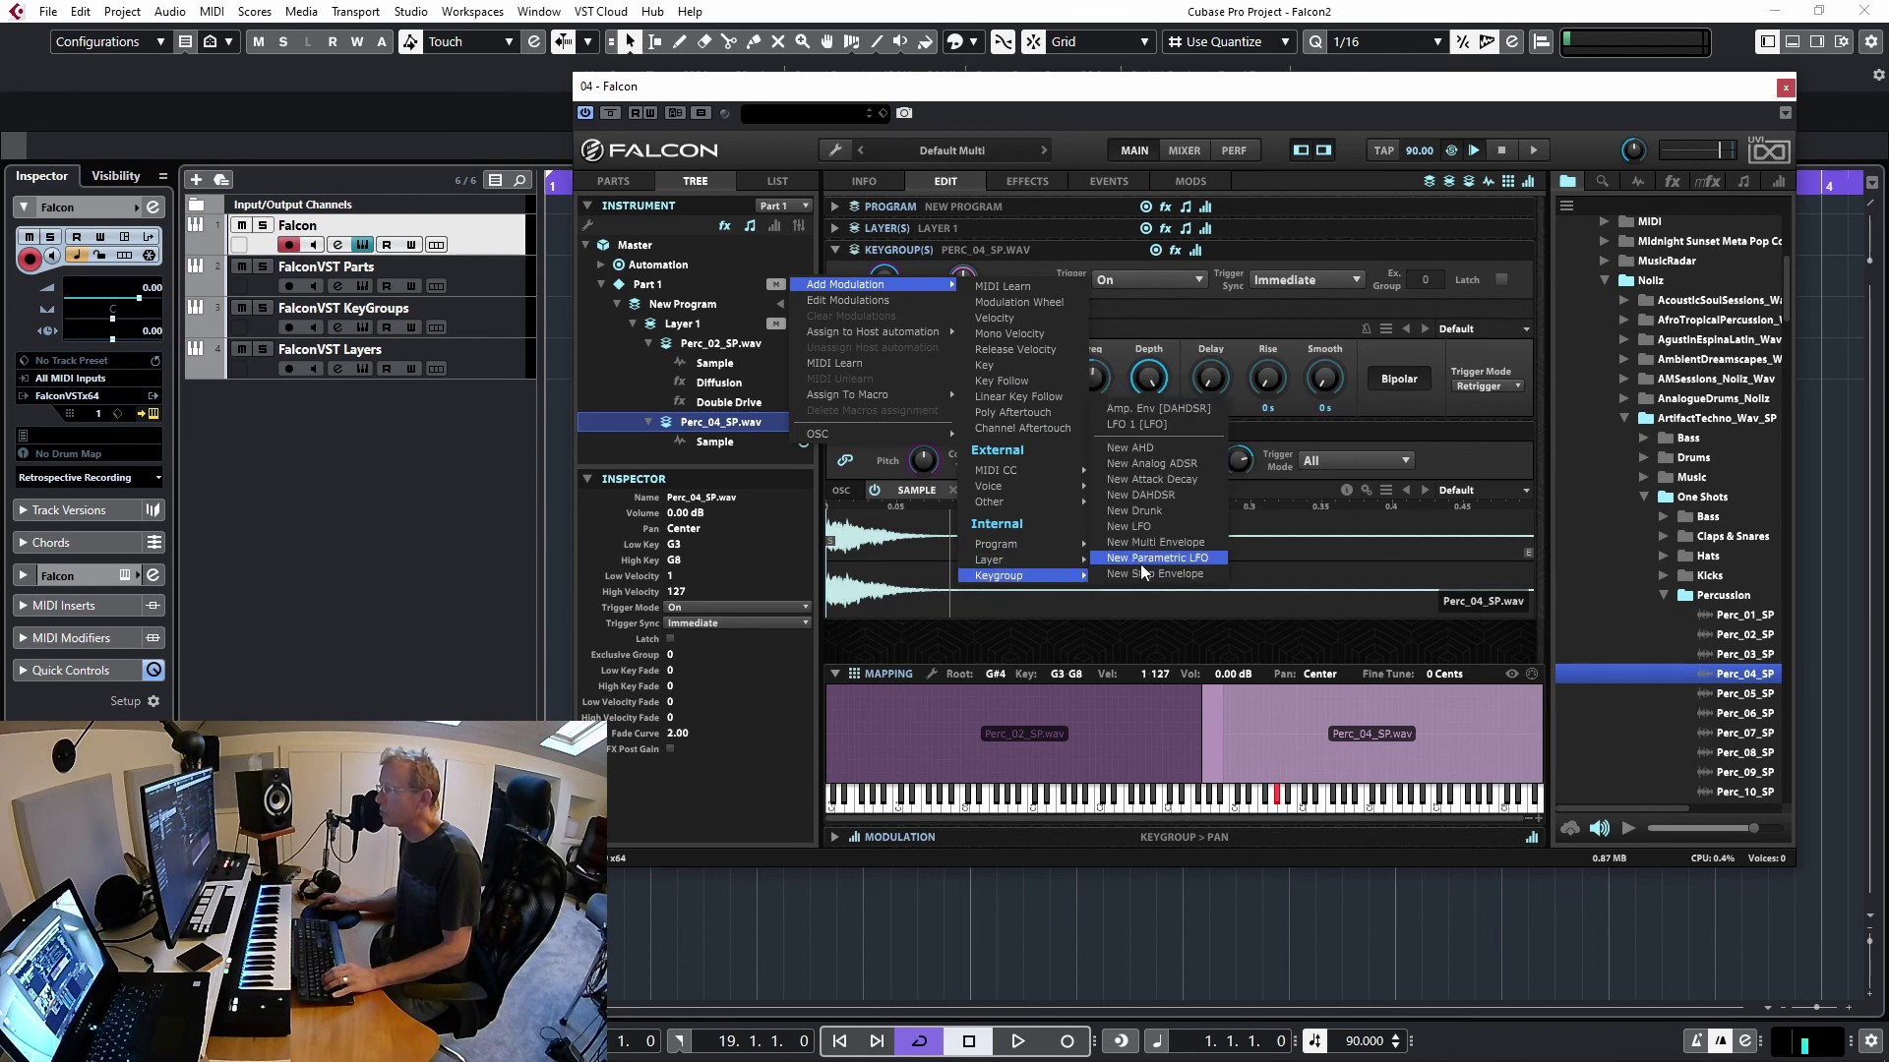
click(1145, 423)
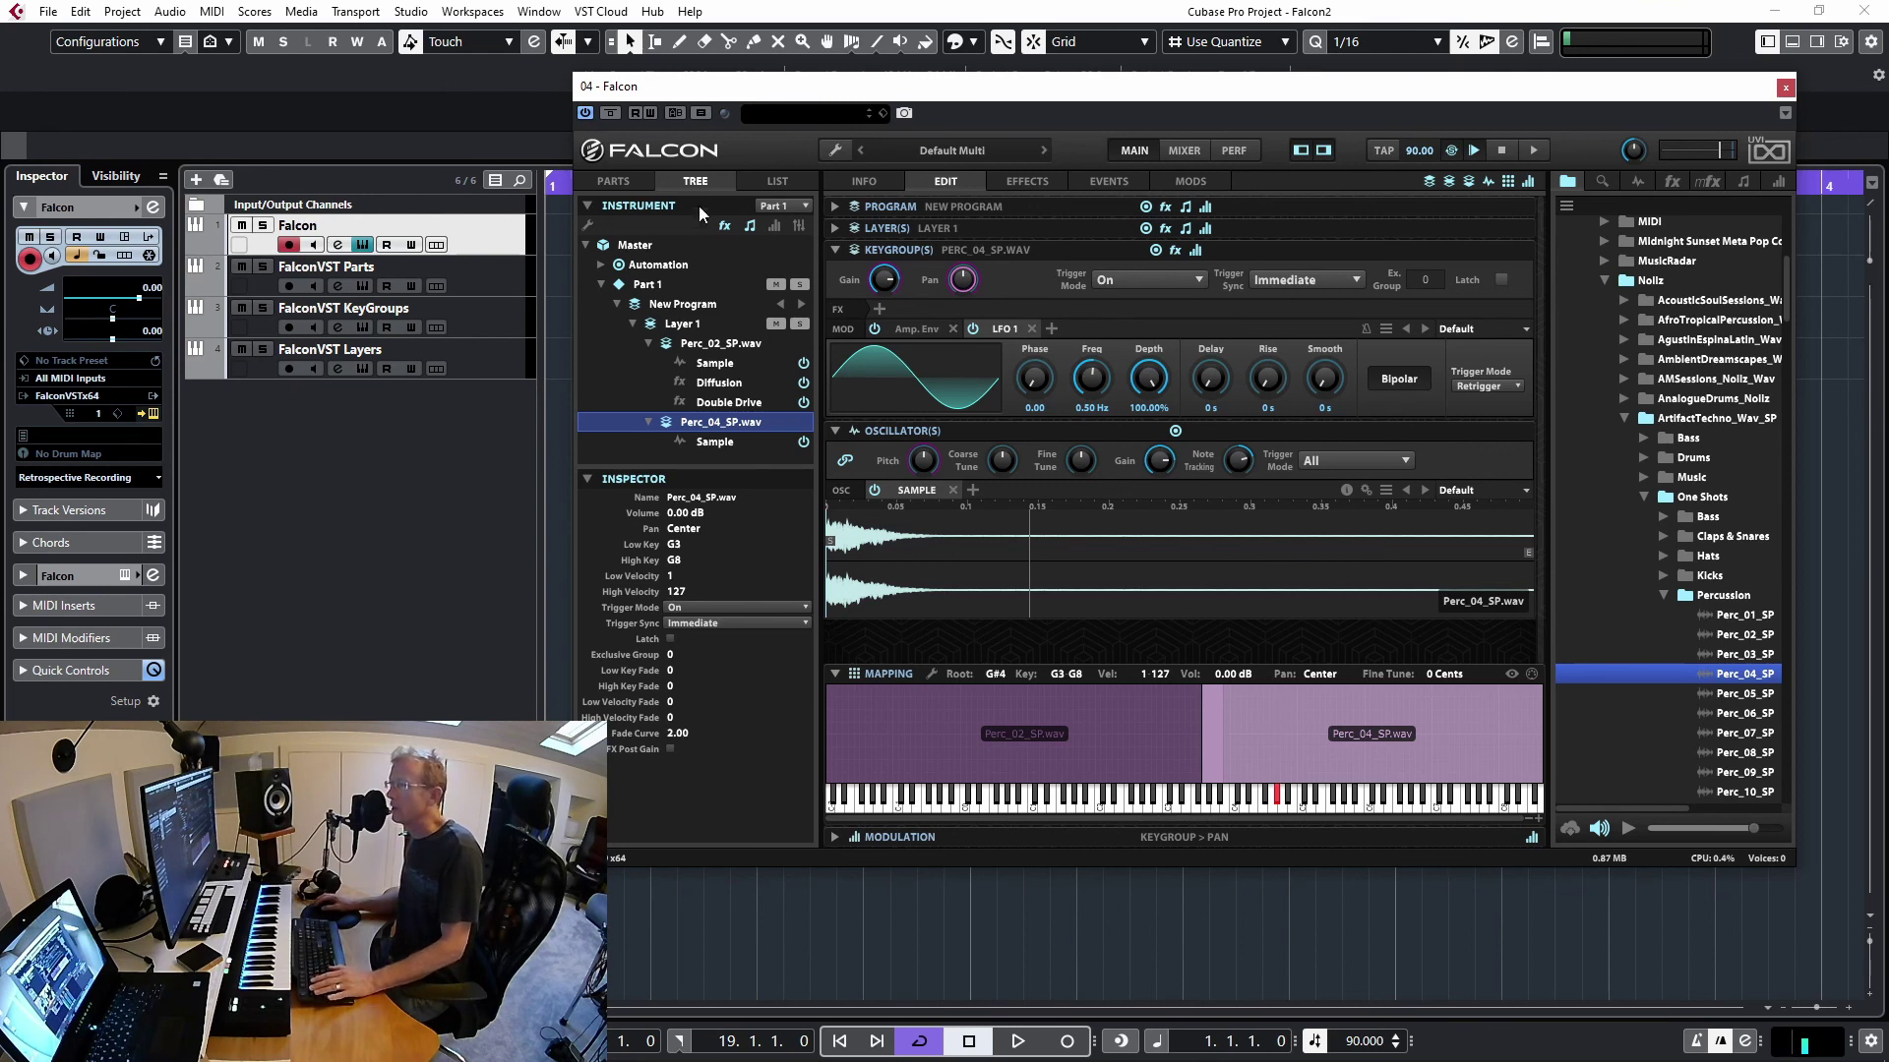
Compare the effects and modulators of the Perc_02_SP and Perc_04_SP keygroups in the instrument tree
click(701, 342)
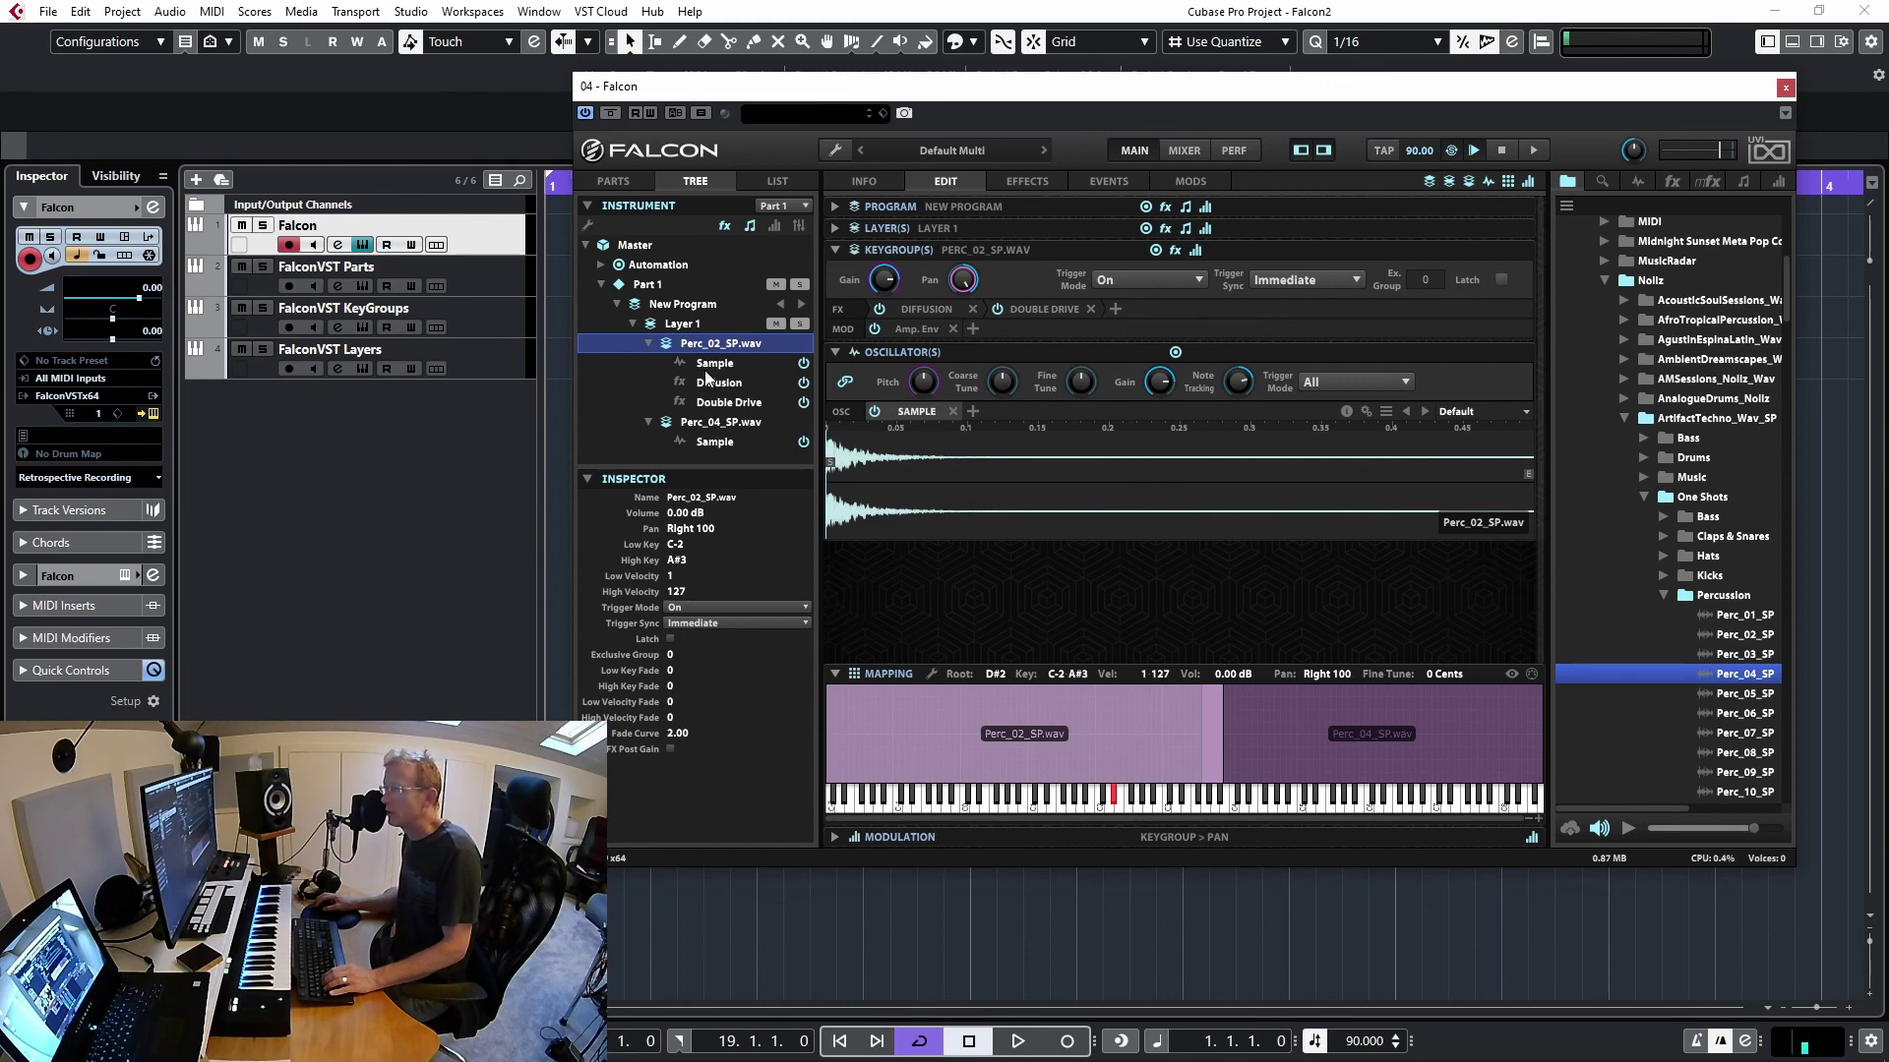
click(708, 423)
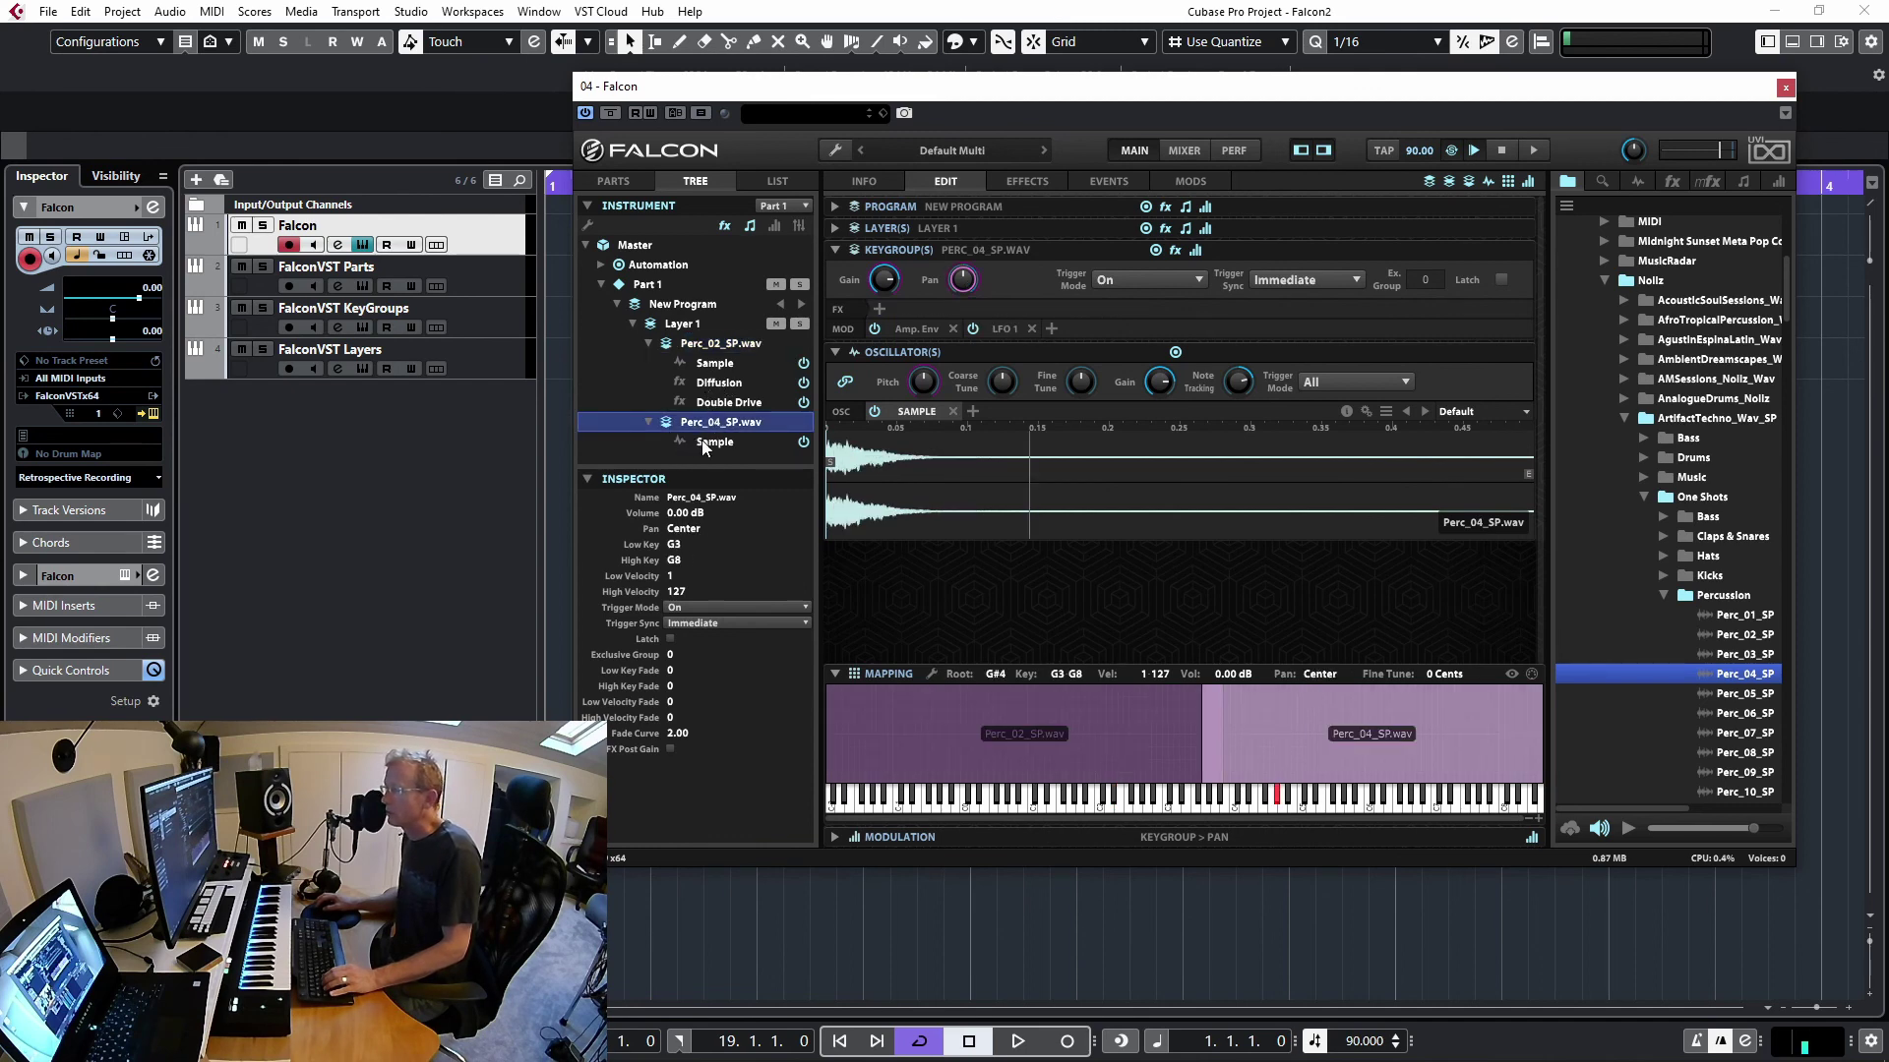
click(709, 443)
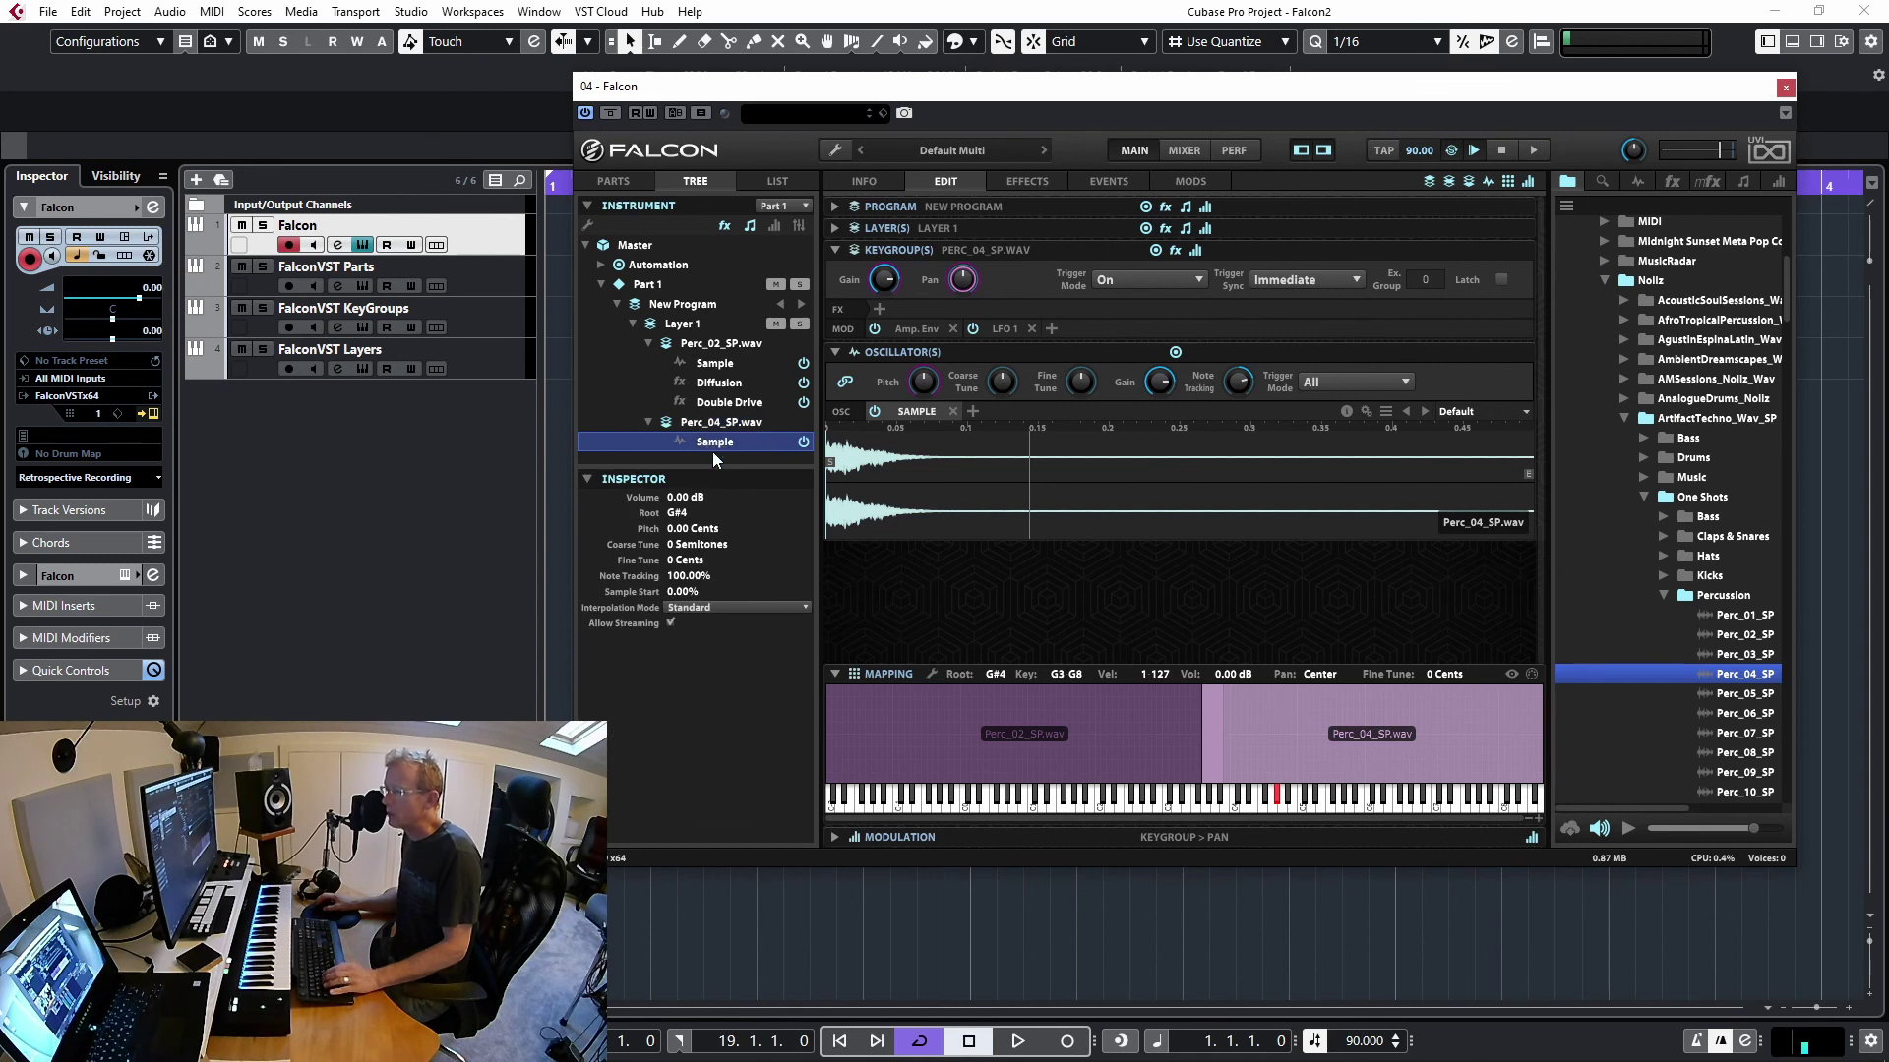
Rename the Perc_02_SP.wav keygroup to sample1 and select the Perc_04_SP.wav keygroup
click(709, 343)
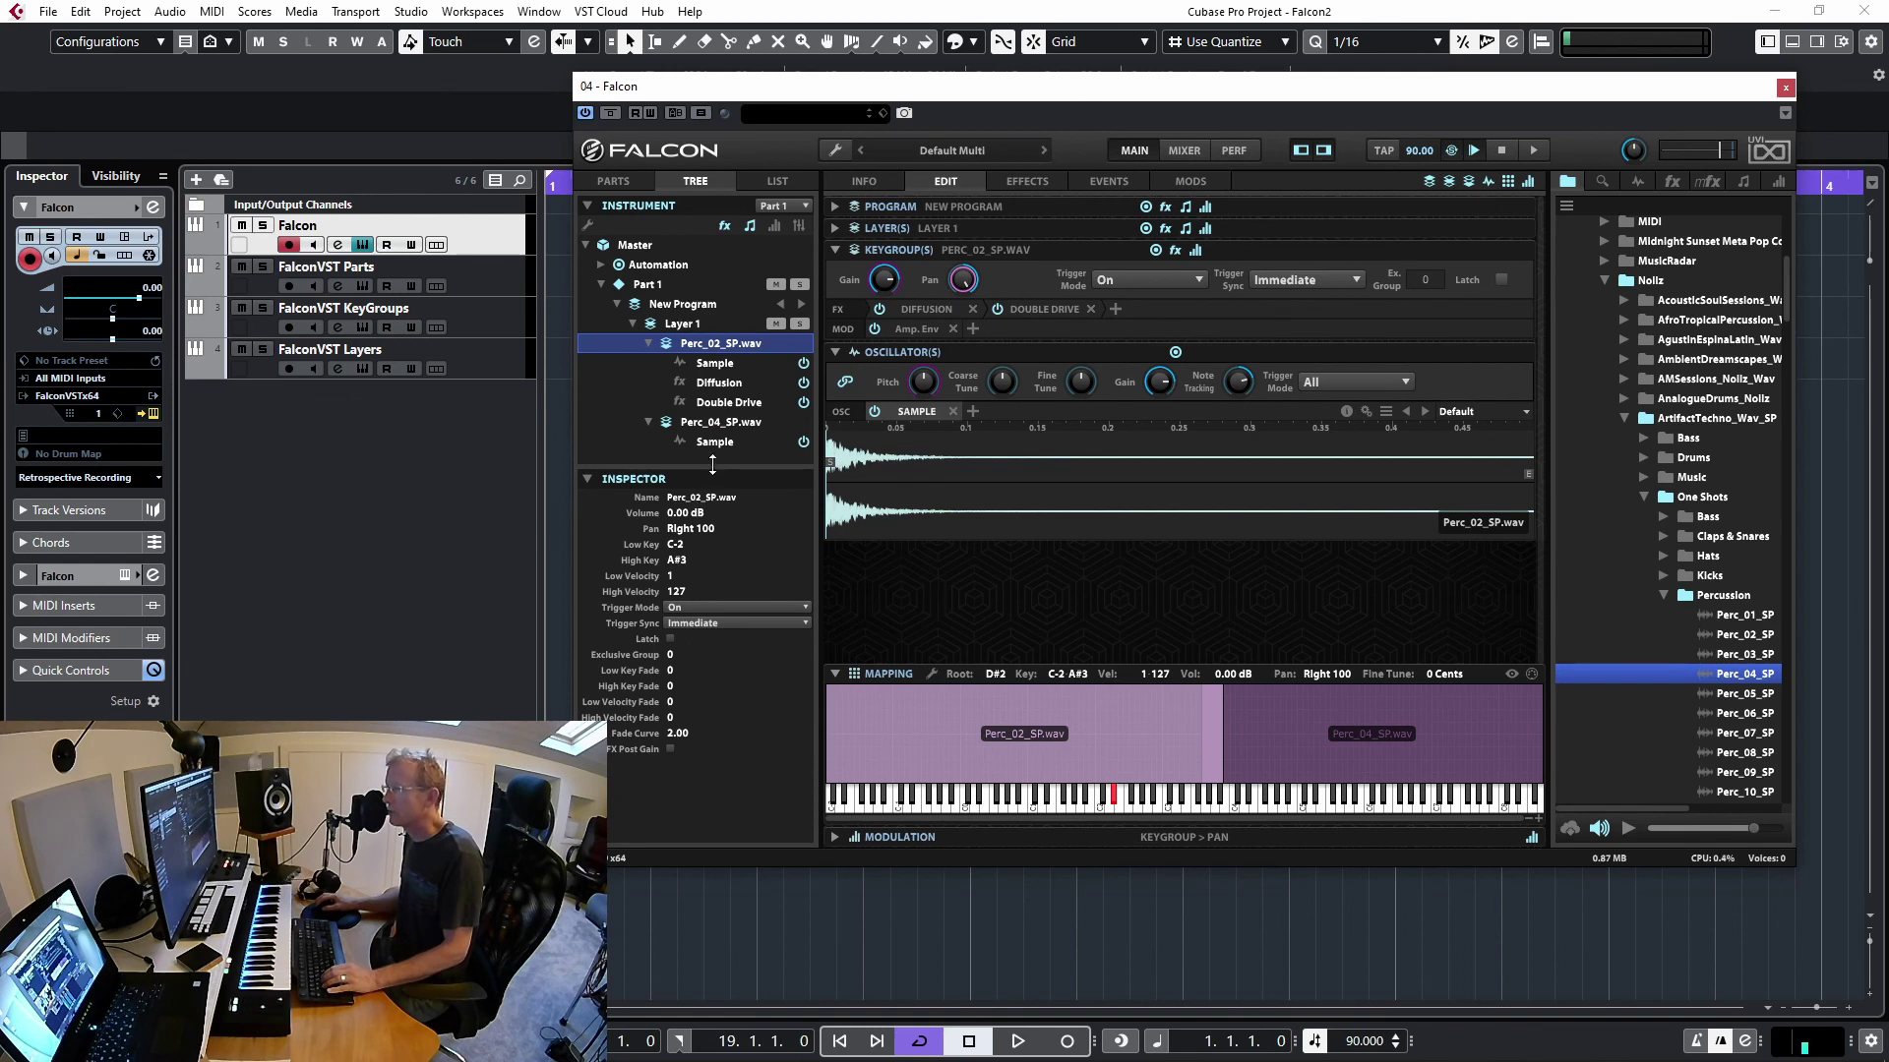
click(700, 497)
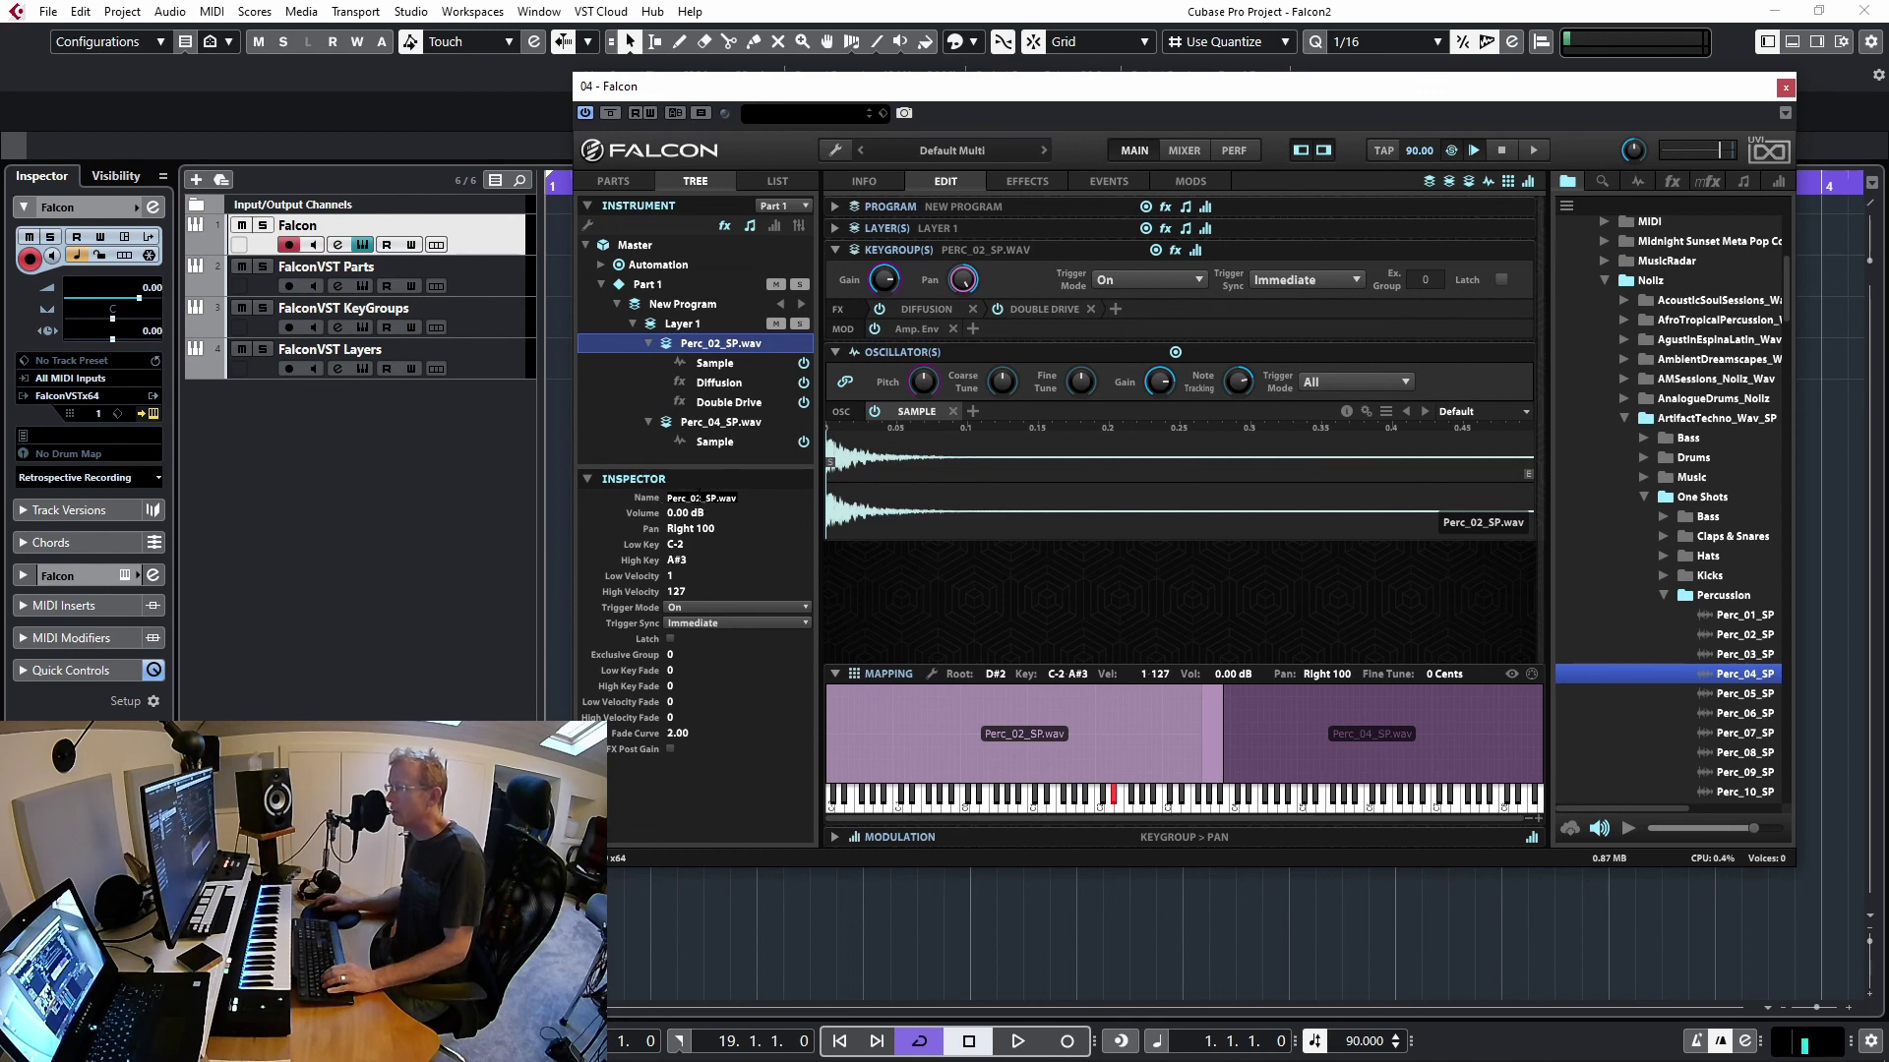
text(sample1)
key(Return)
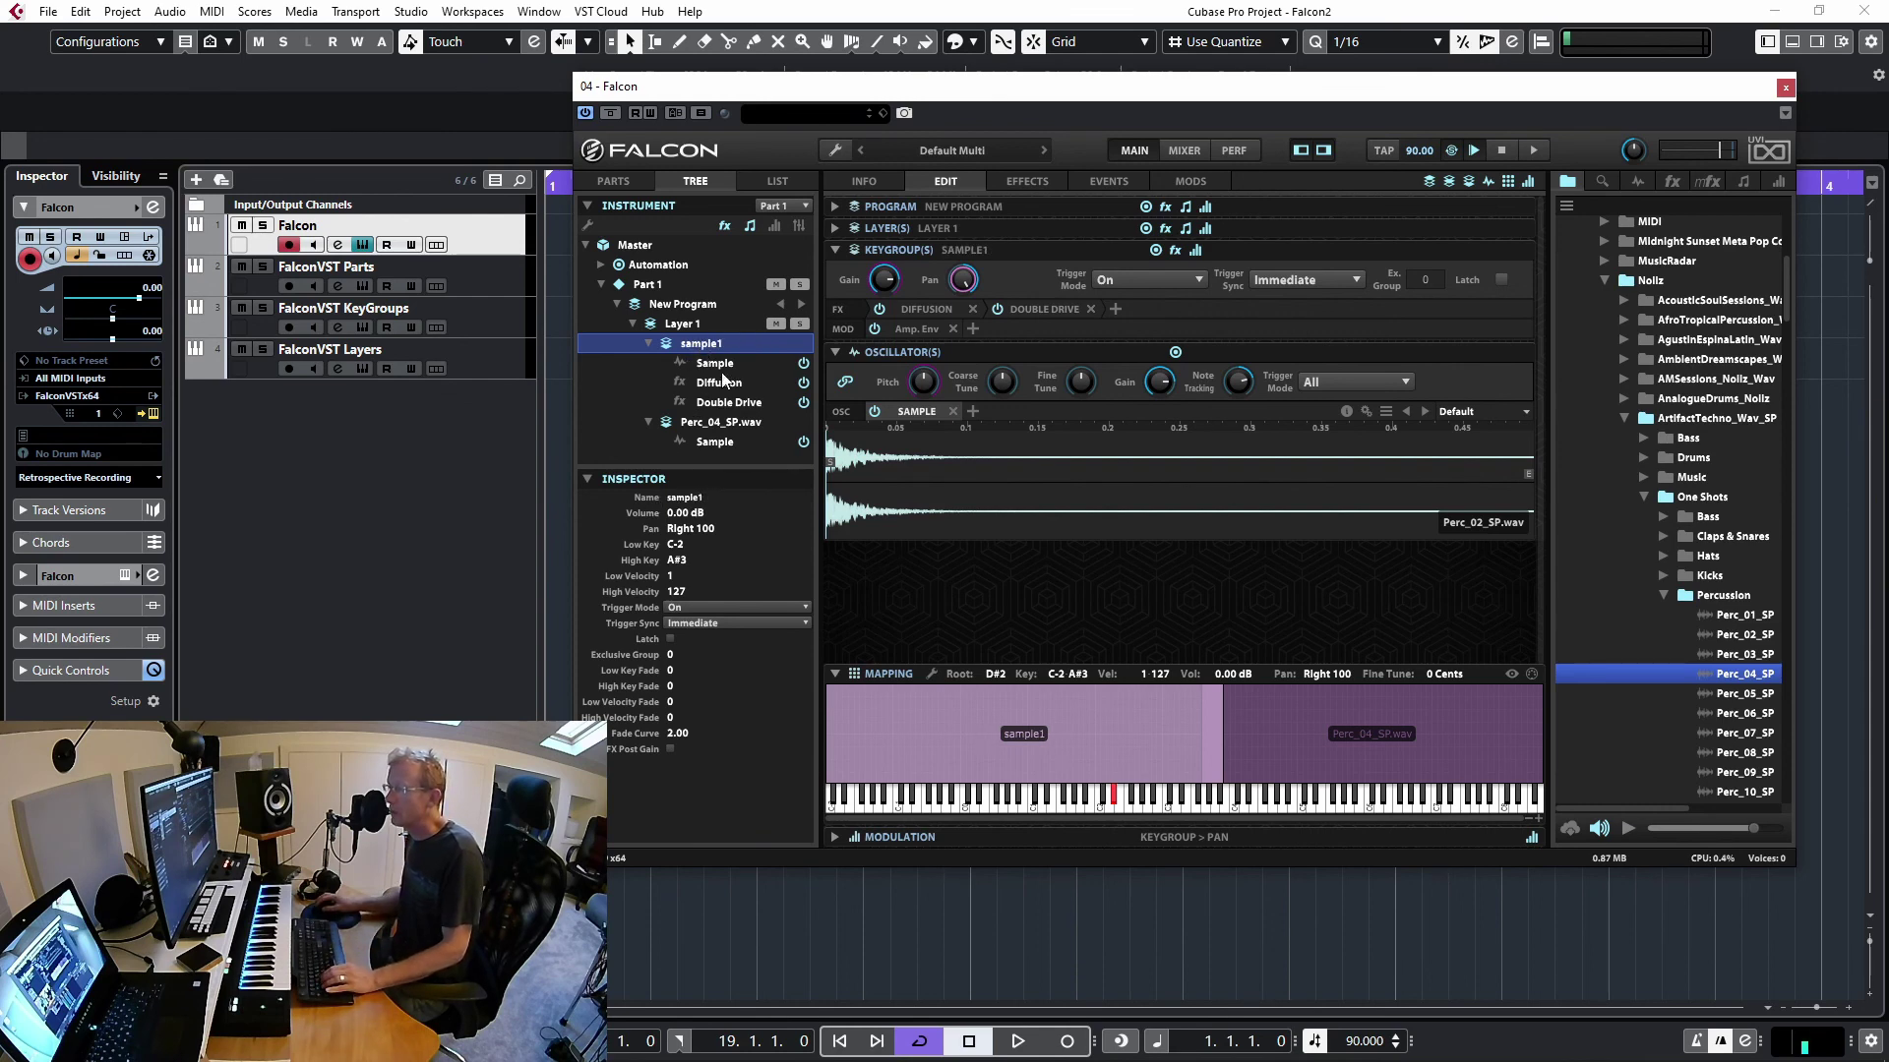
click(717, 423)
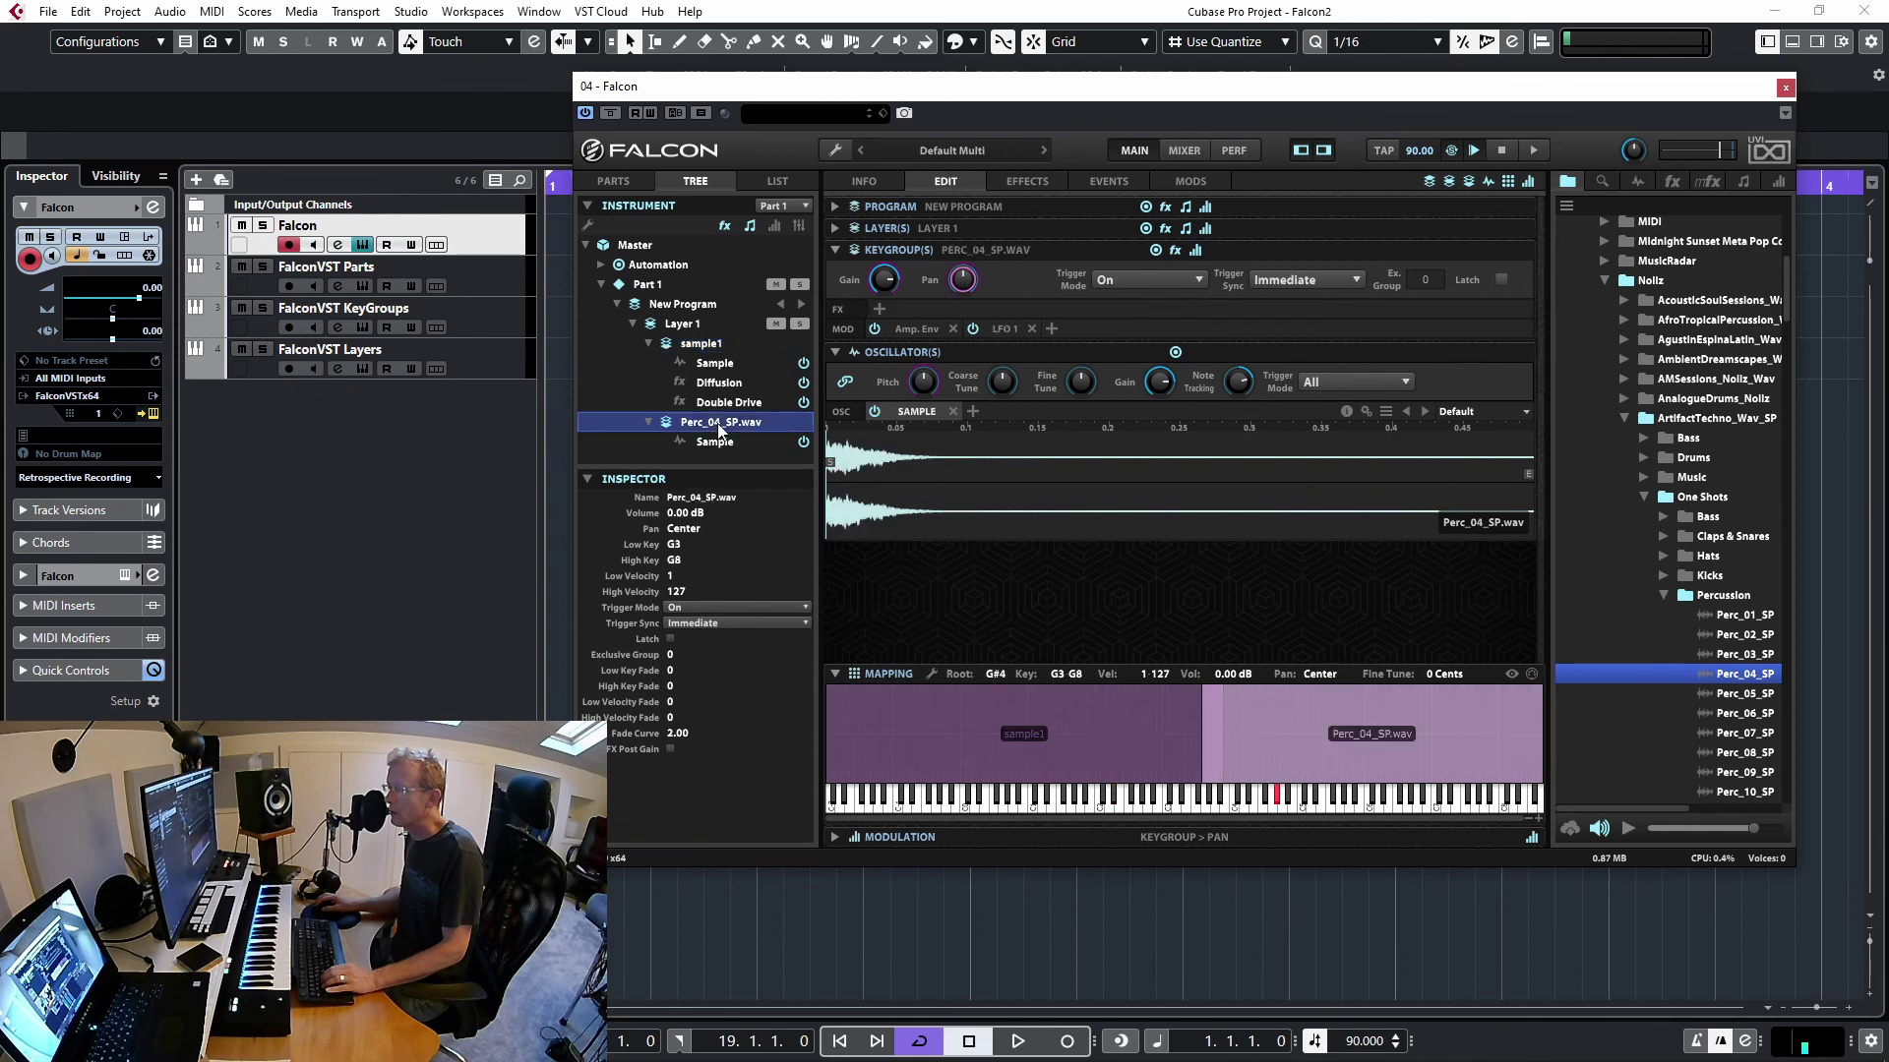
Rename the Perc_04_SP.wav keygroup to sample2
double_click(695, 500)
text(sa)
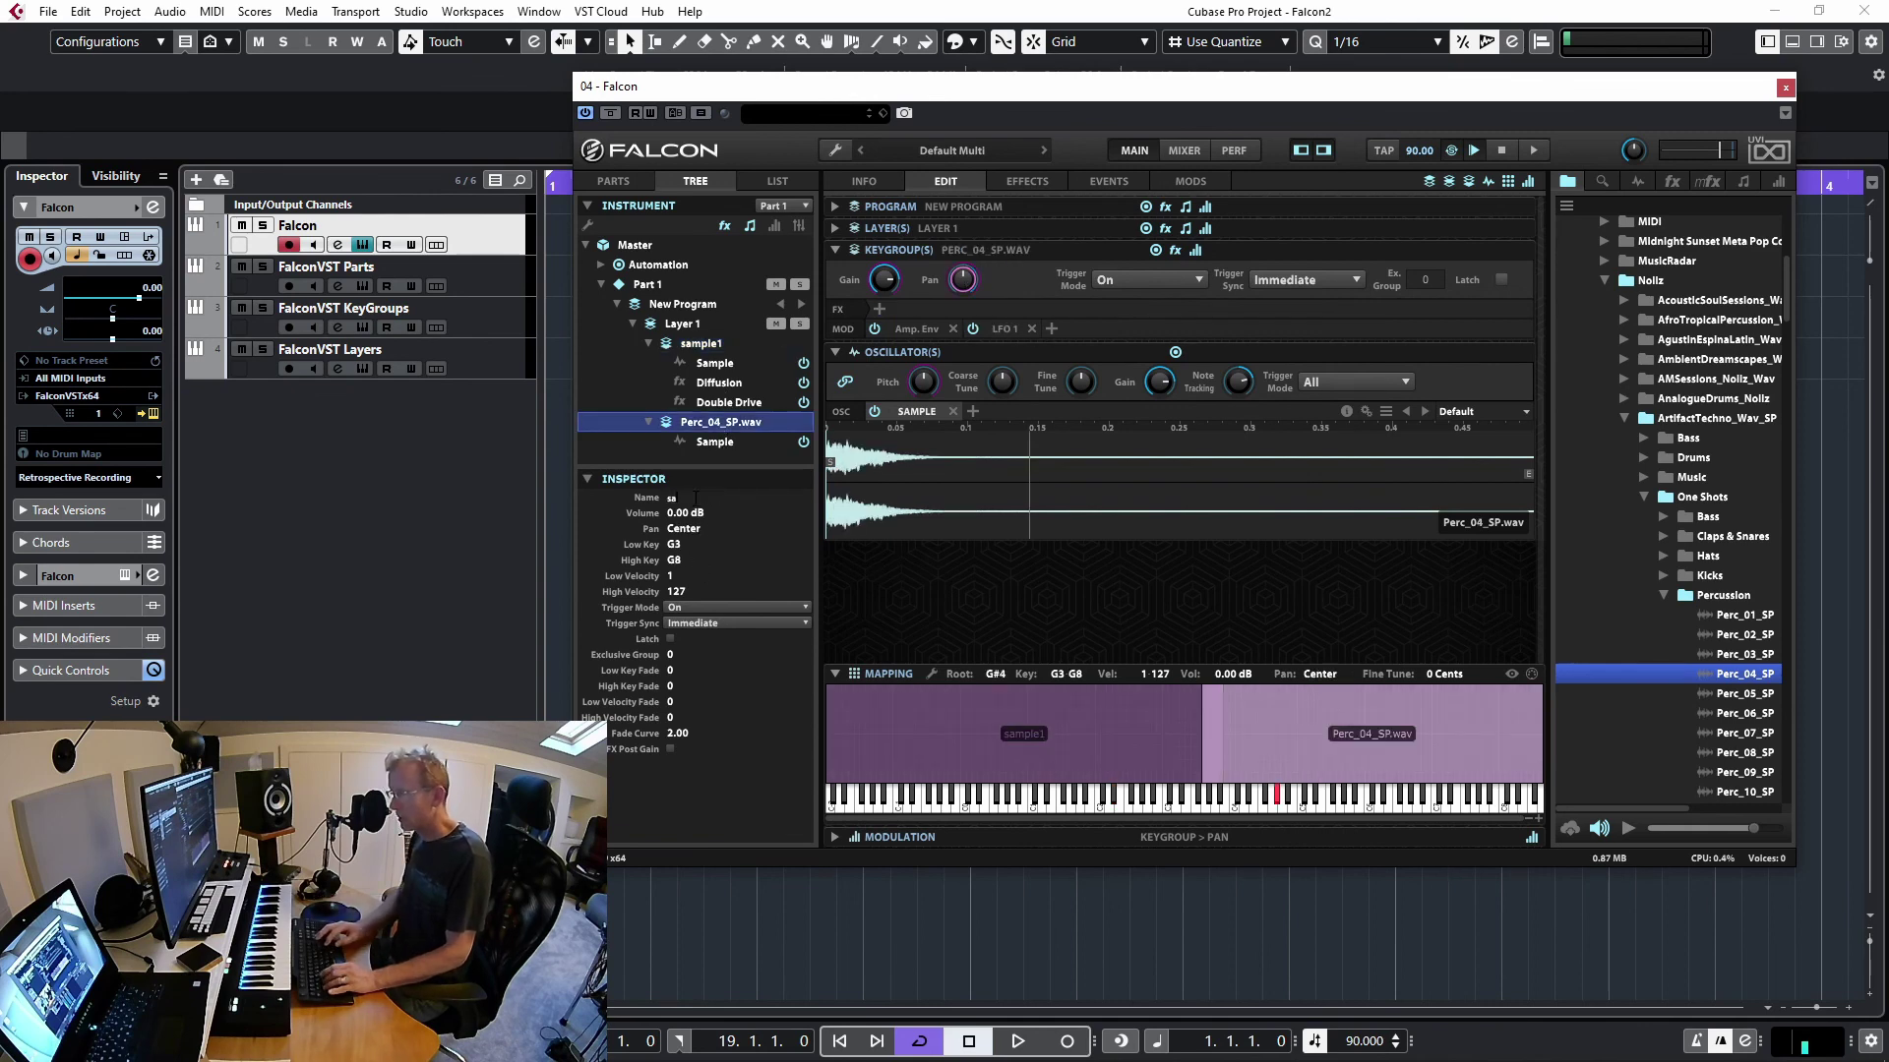
text(m)
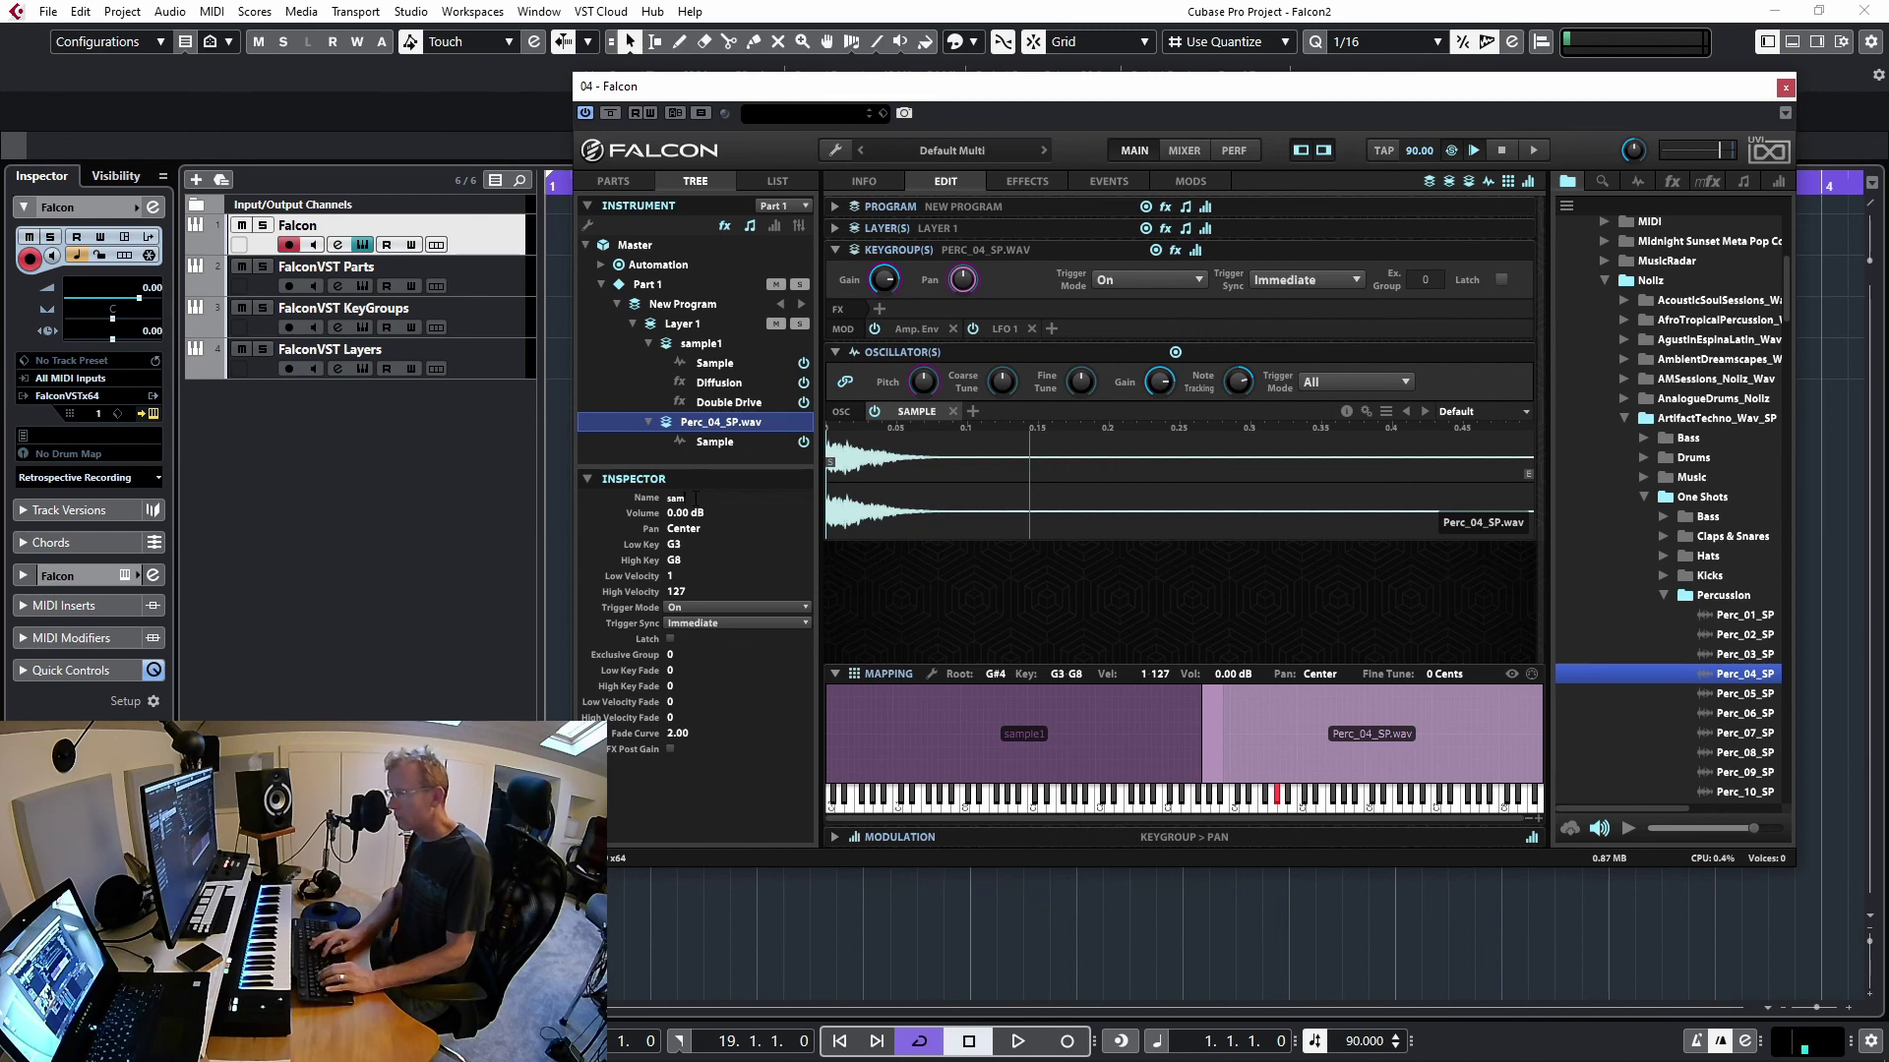
text(ple2)
key(Return)
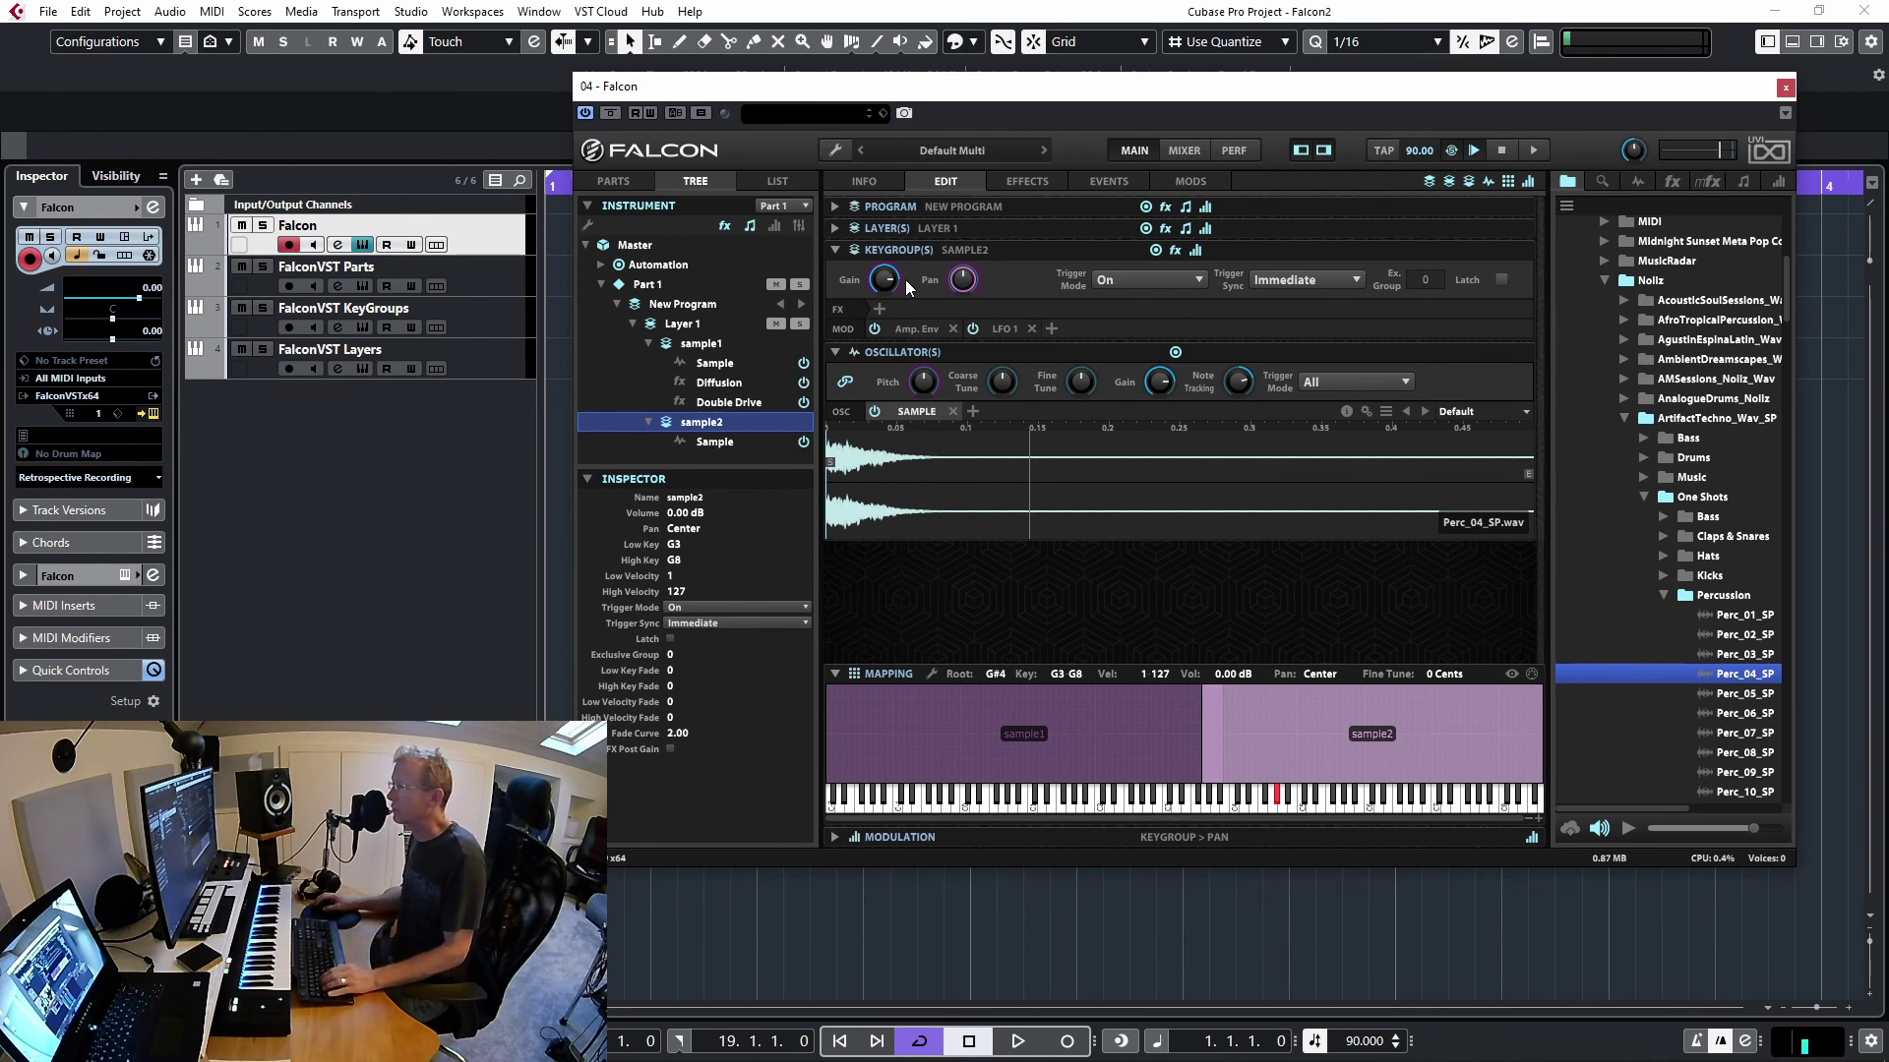
Examine the gain and pan controls and the available trigger modes of the sample2 keygroup
mouse_move(877, 283)
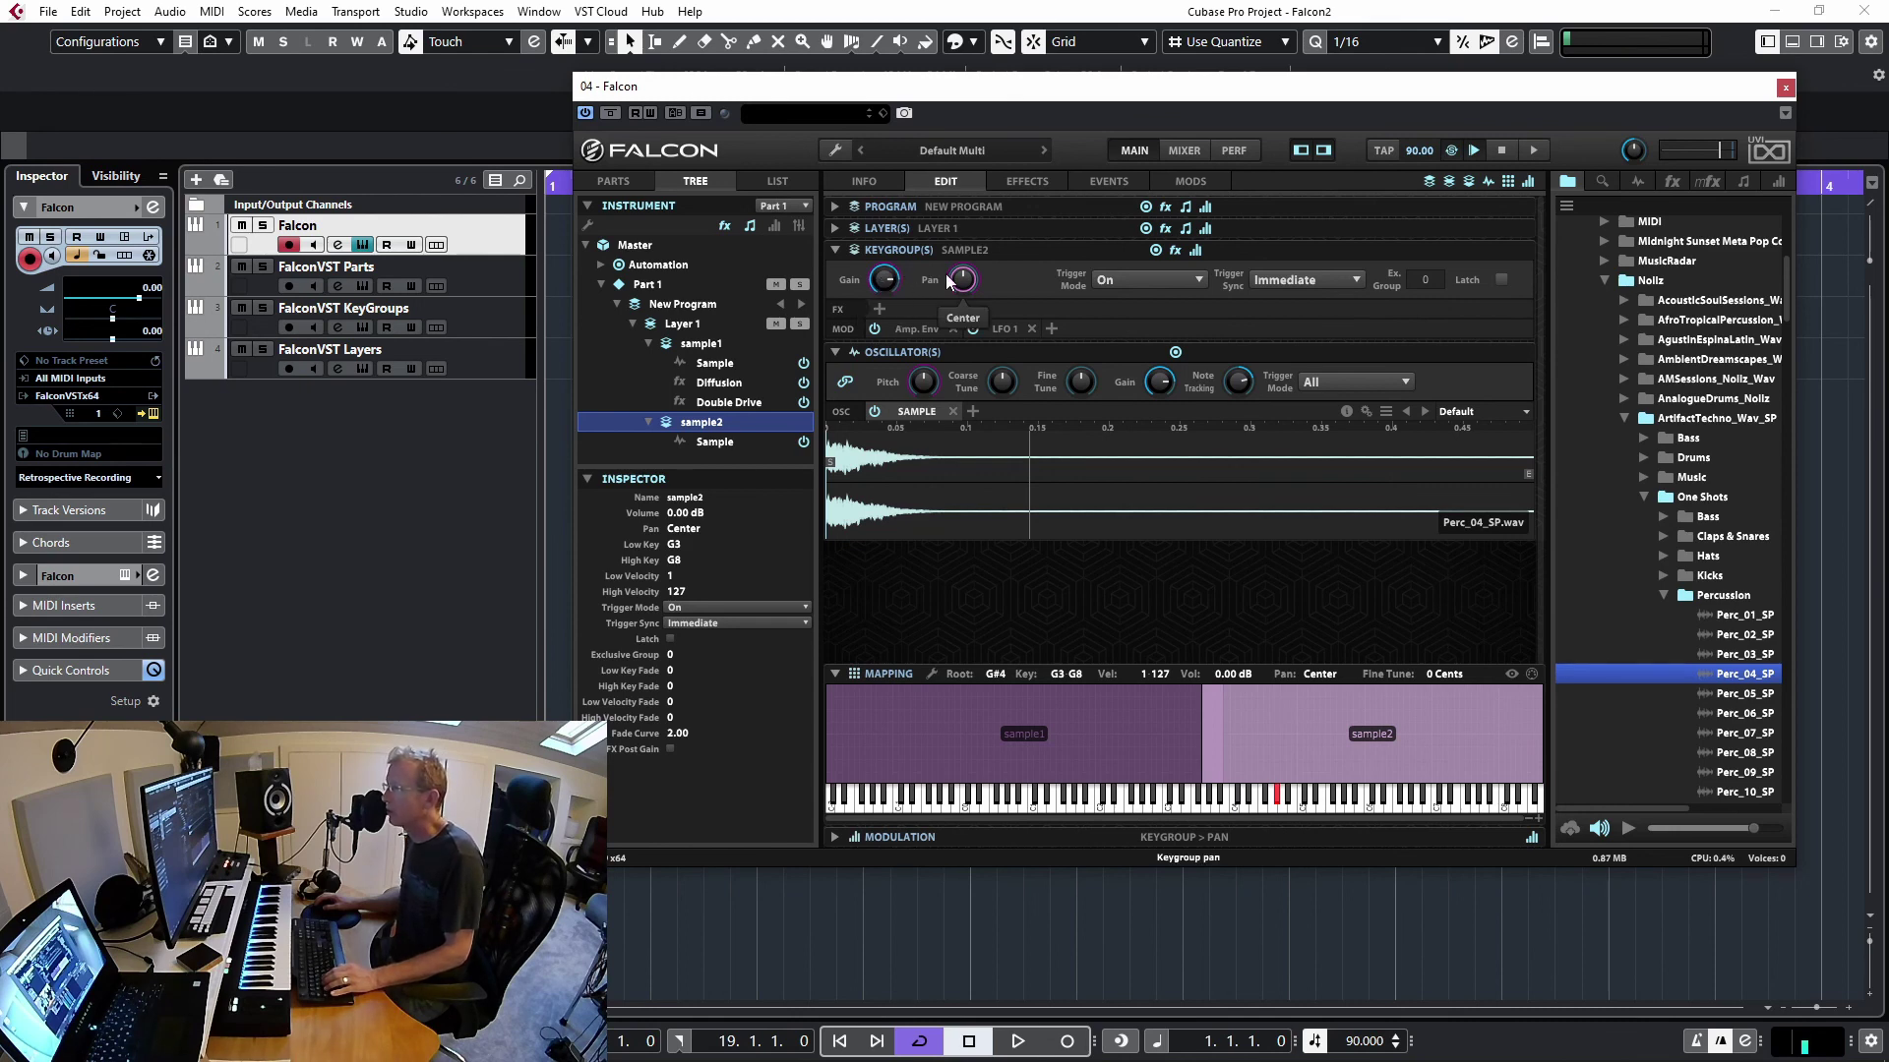
click(1143, 280)
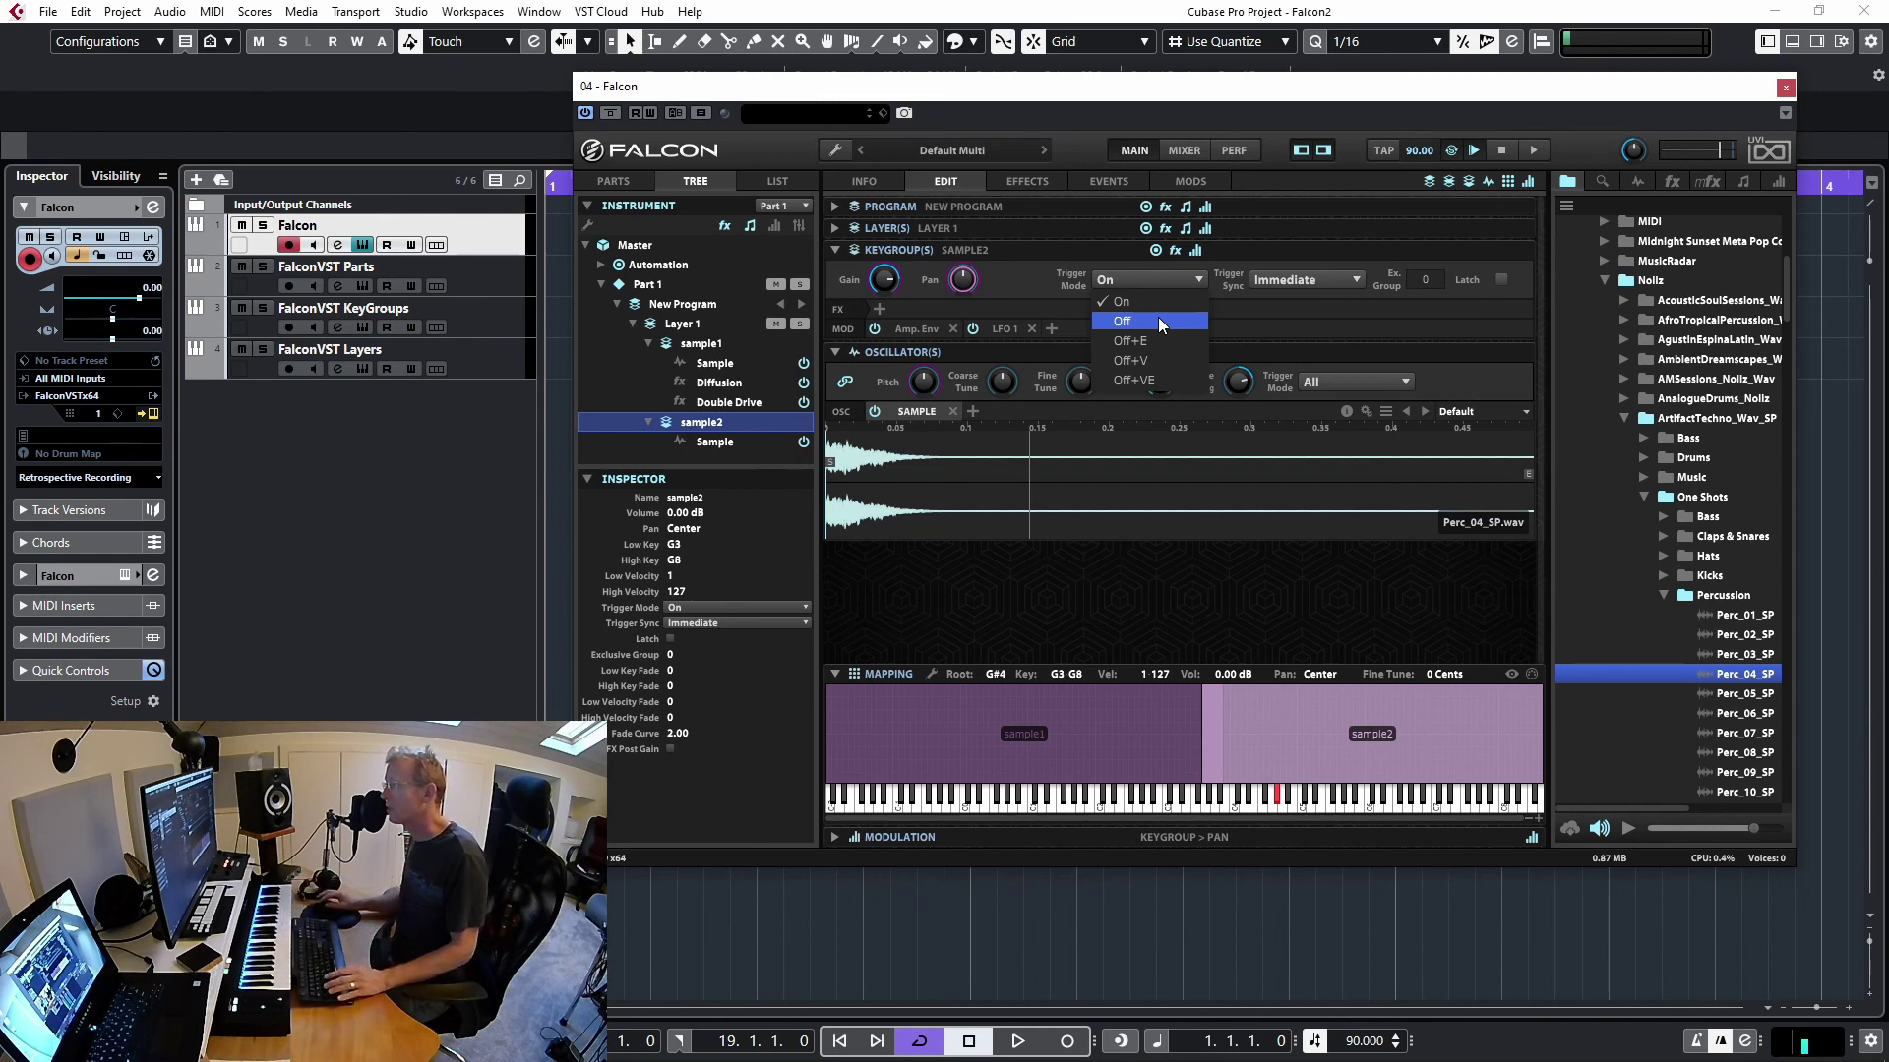
click(1269, 305)
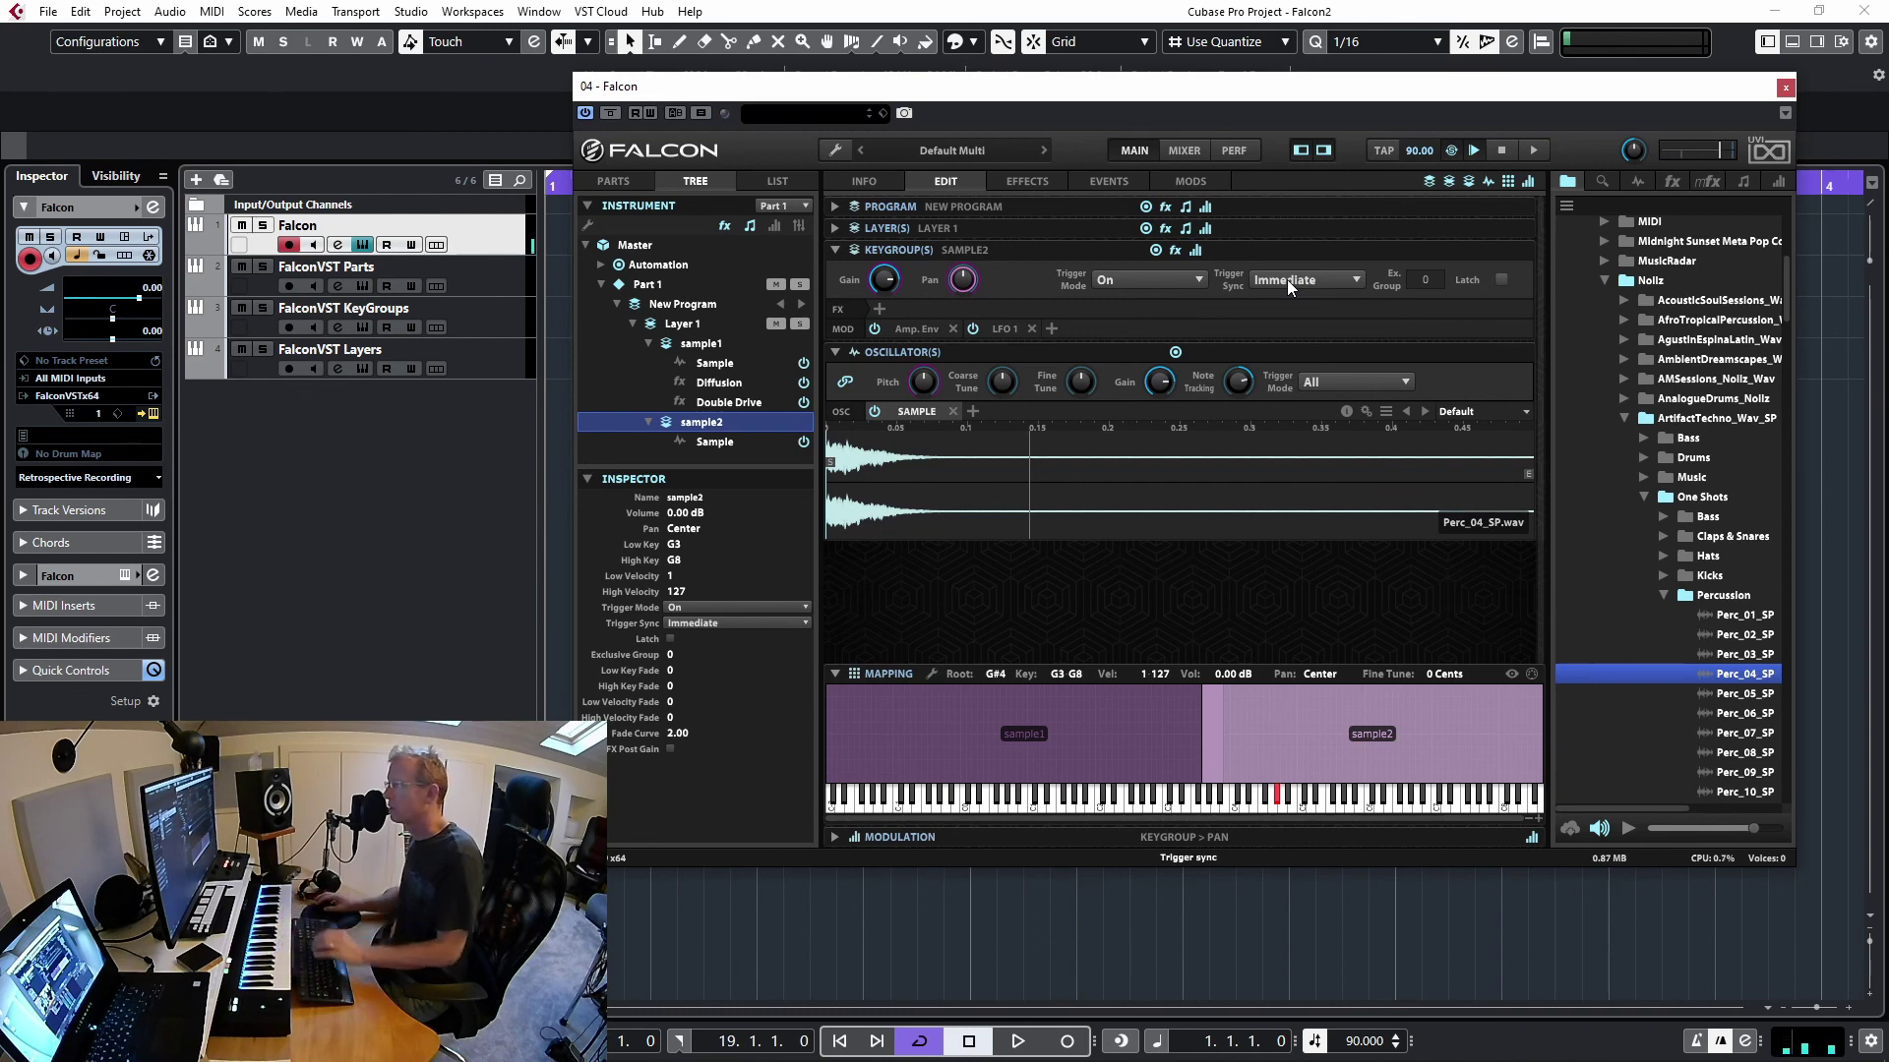
Clear the multi and map the Perc_03_SP sample across the full key range from C-2 to G8
click(836, 149)
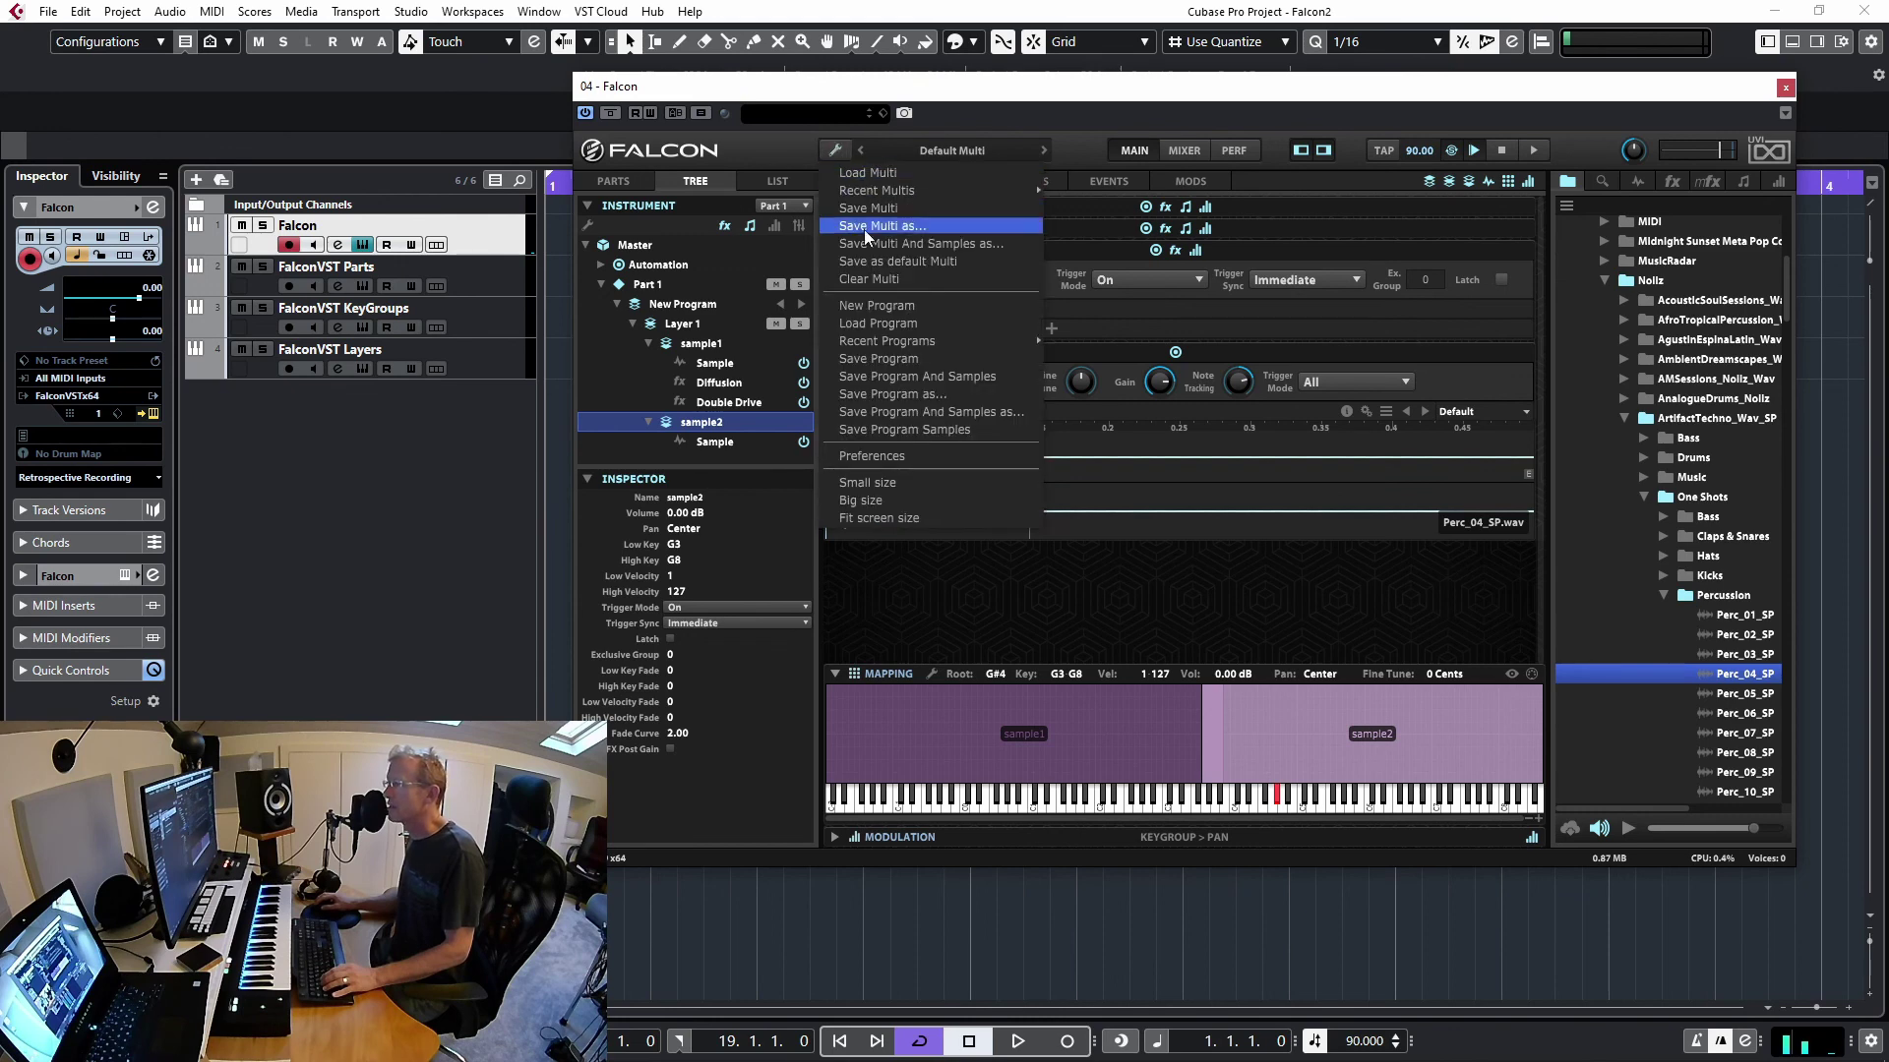
click(860, 276)
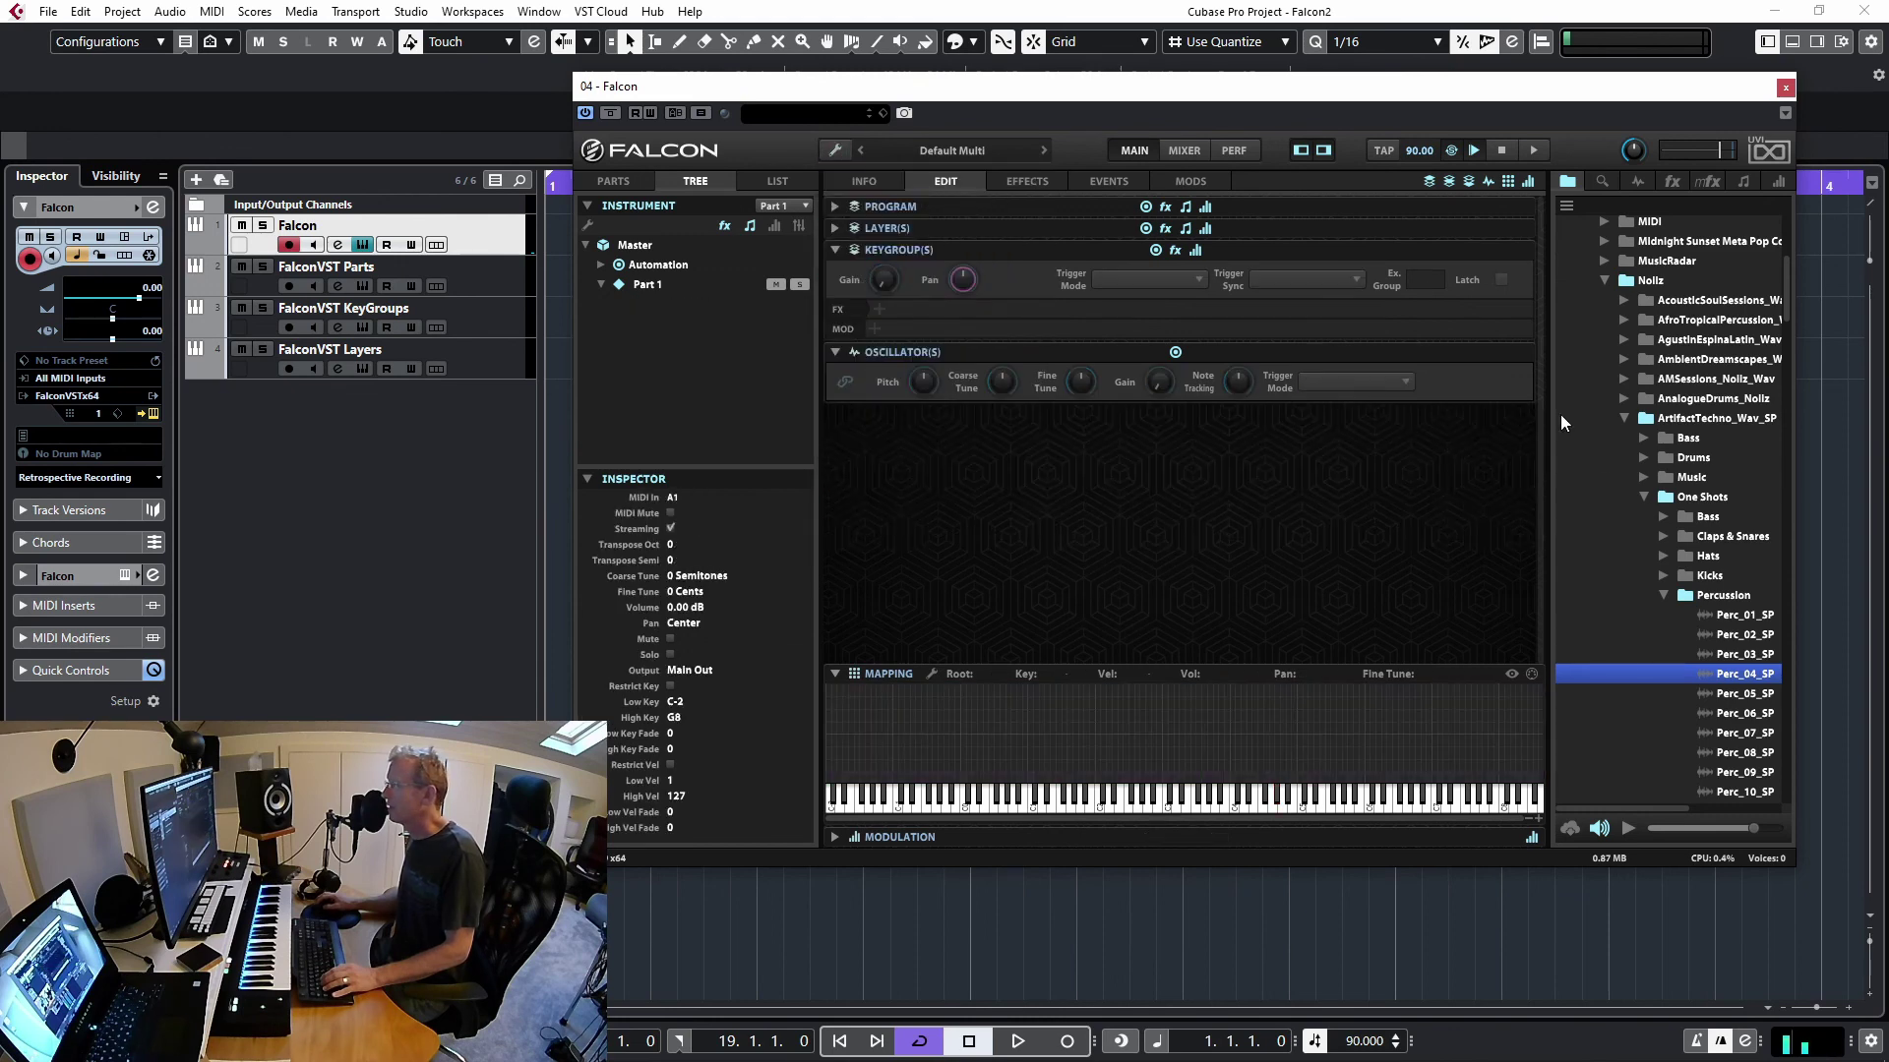
click(1729, 655)
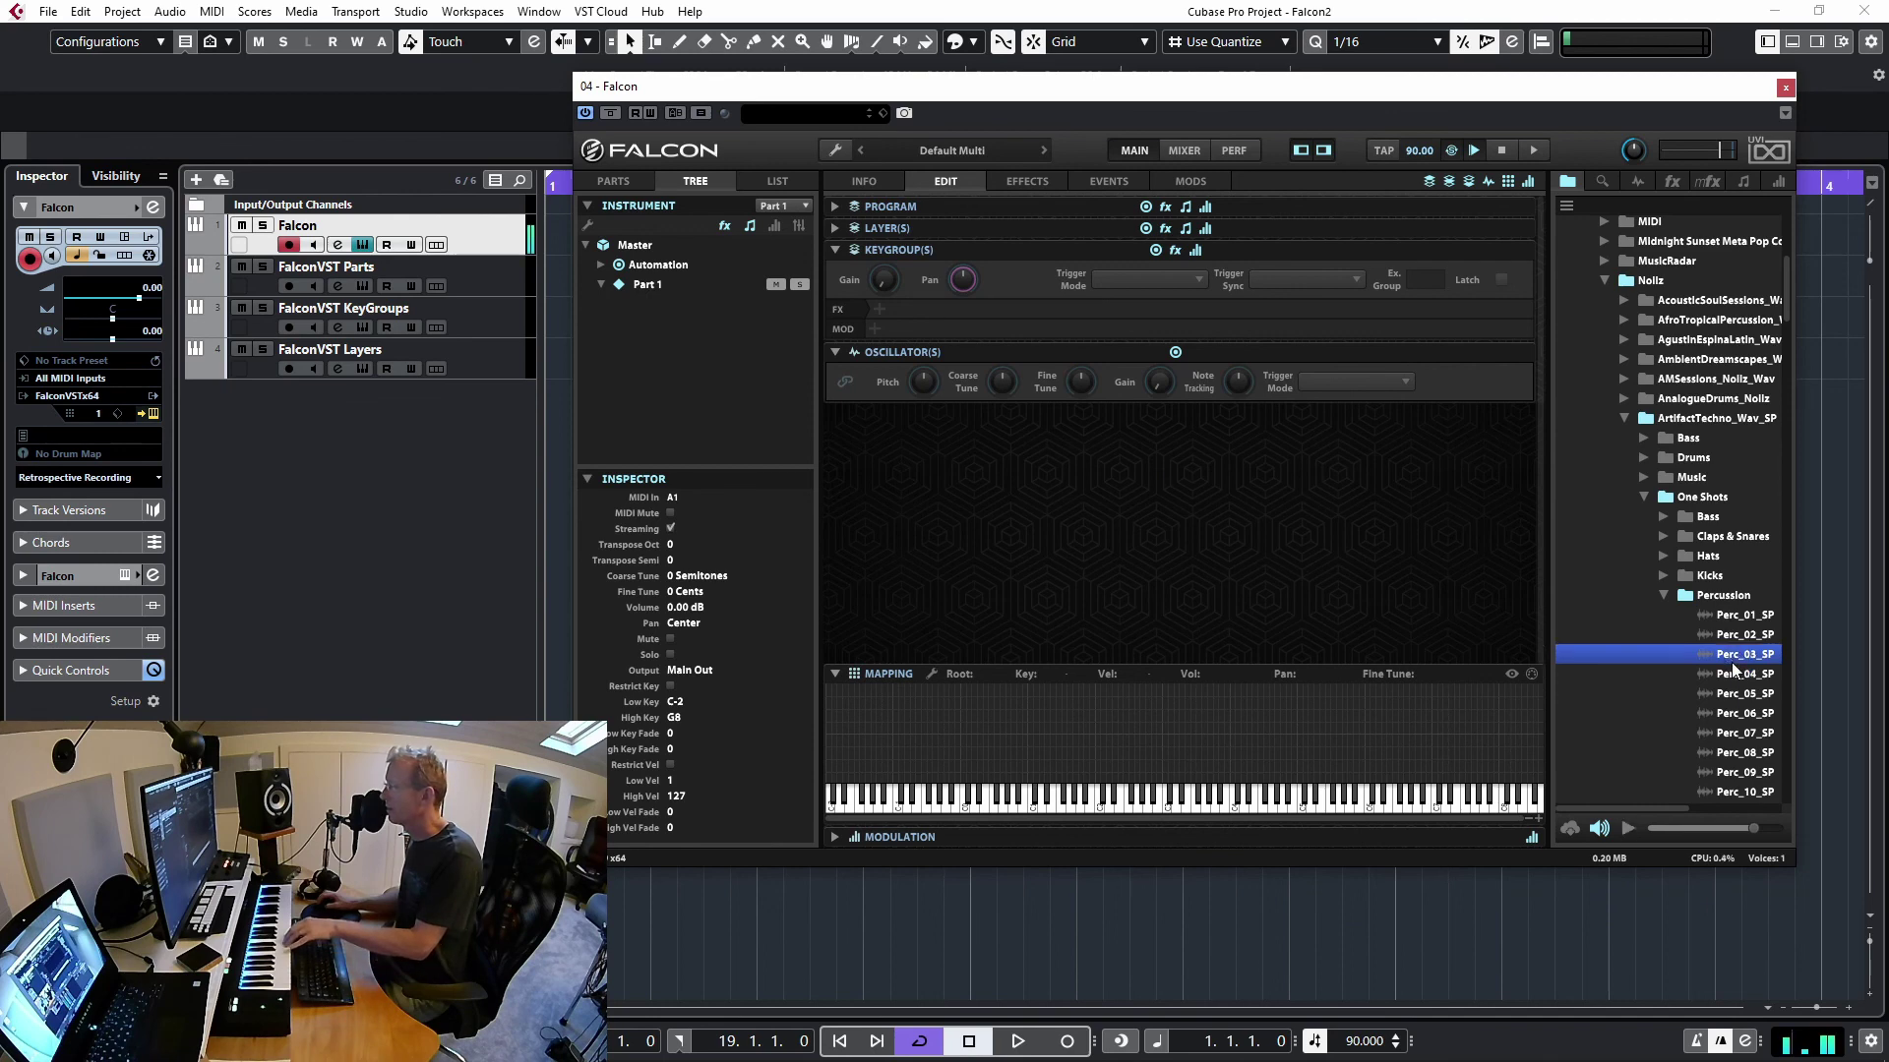
drag(1730, 663, 1294, 685)
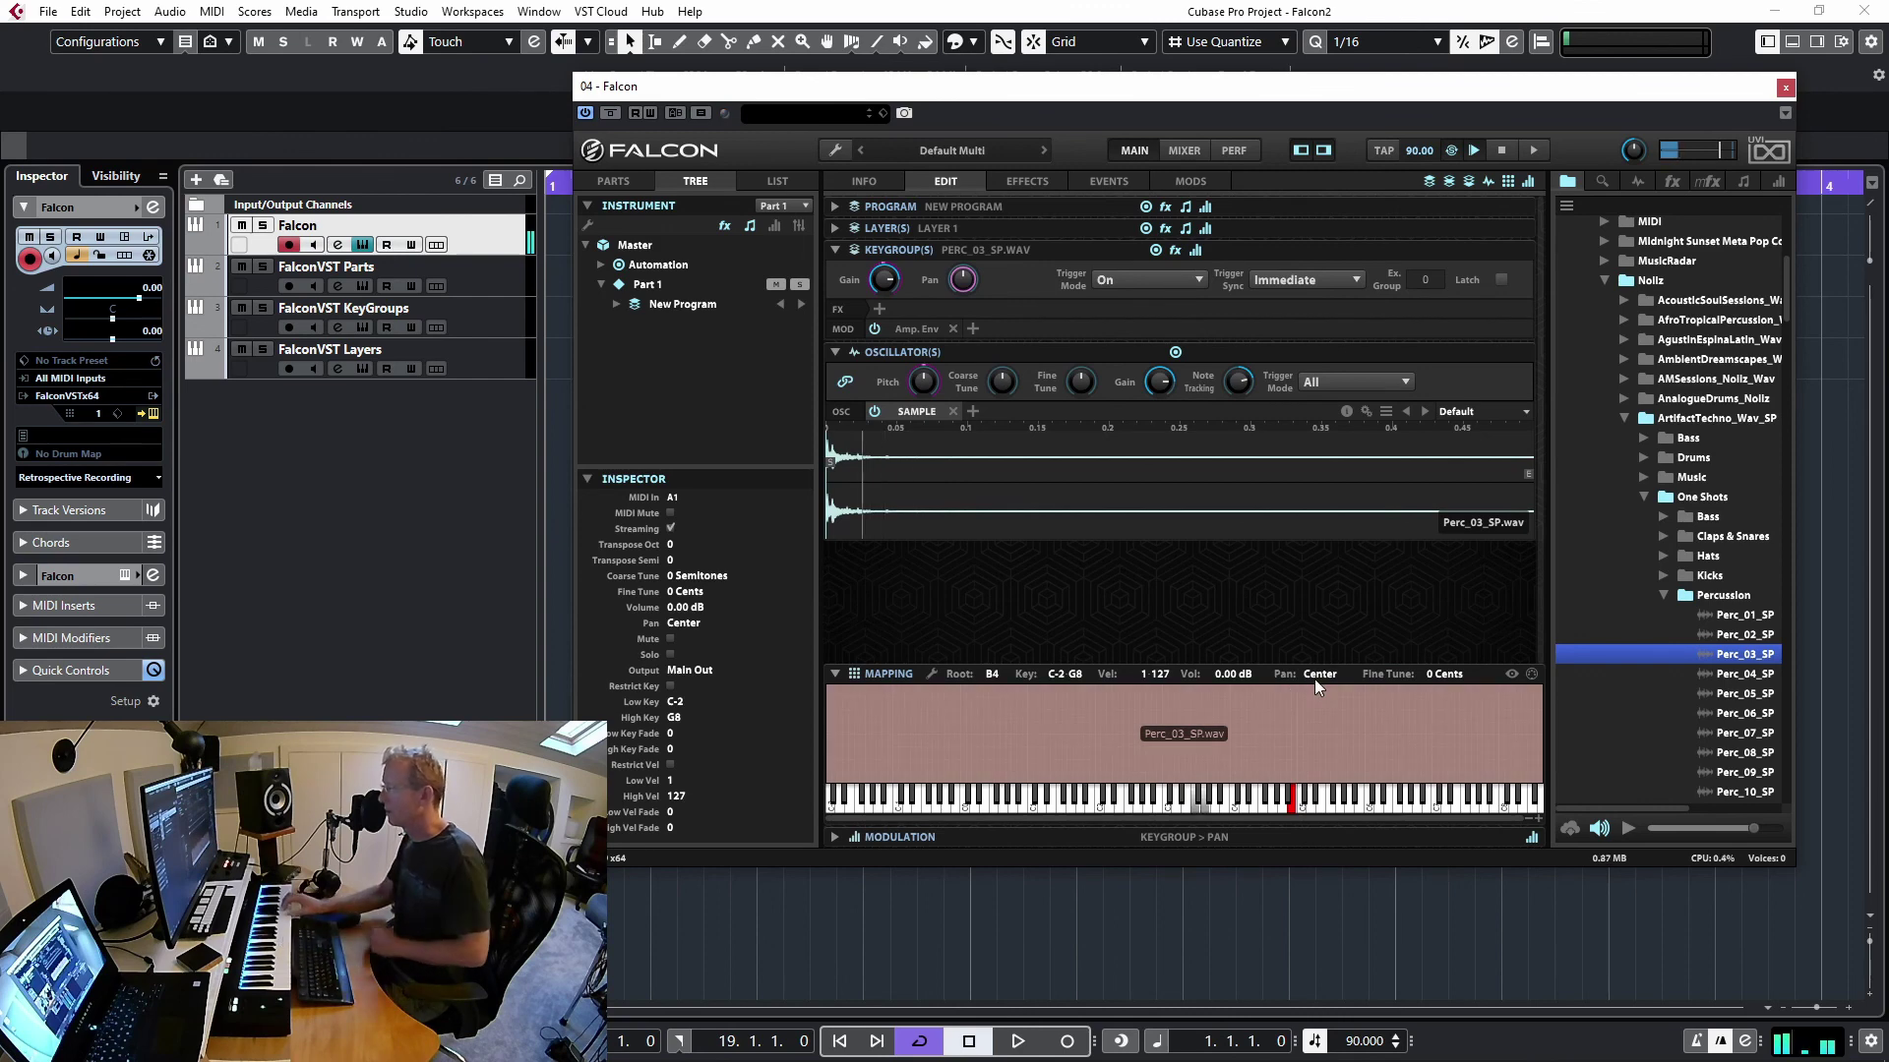
Try the Next Beat trigger sync on the Perc_03_SP keygroup, restore Immediate, and turn on Latch
click(1276, 278)
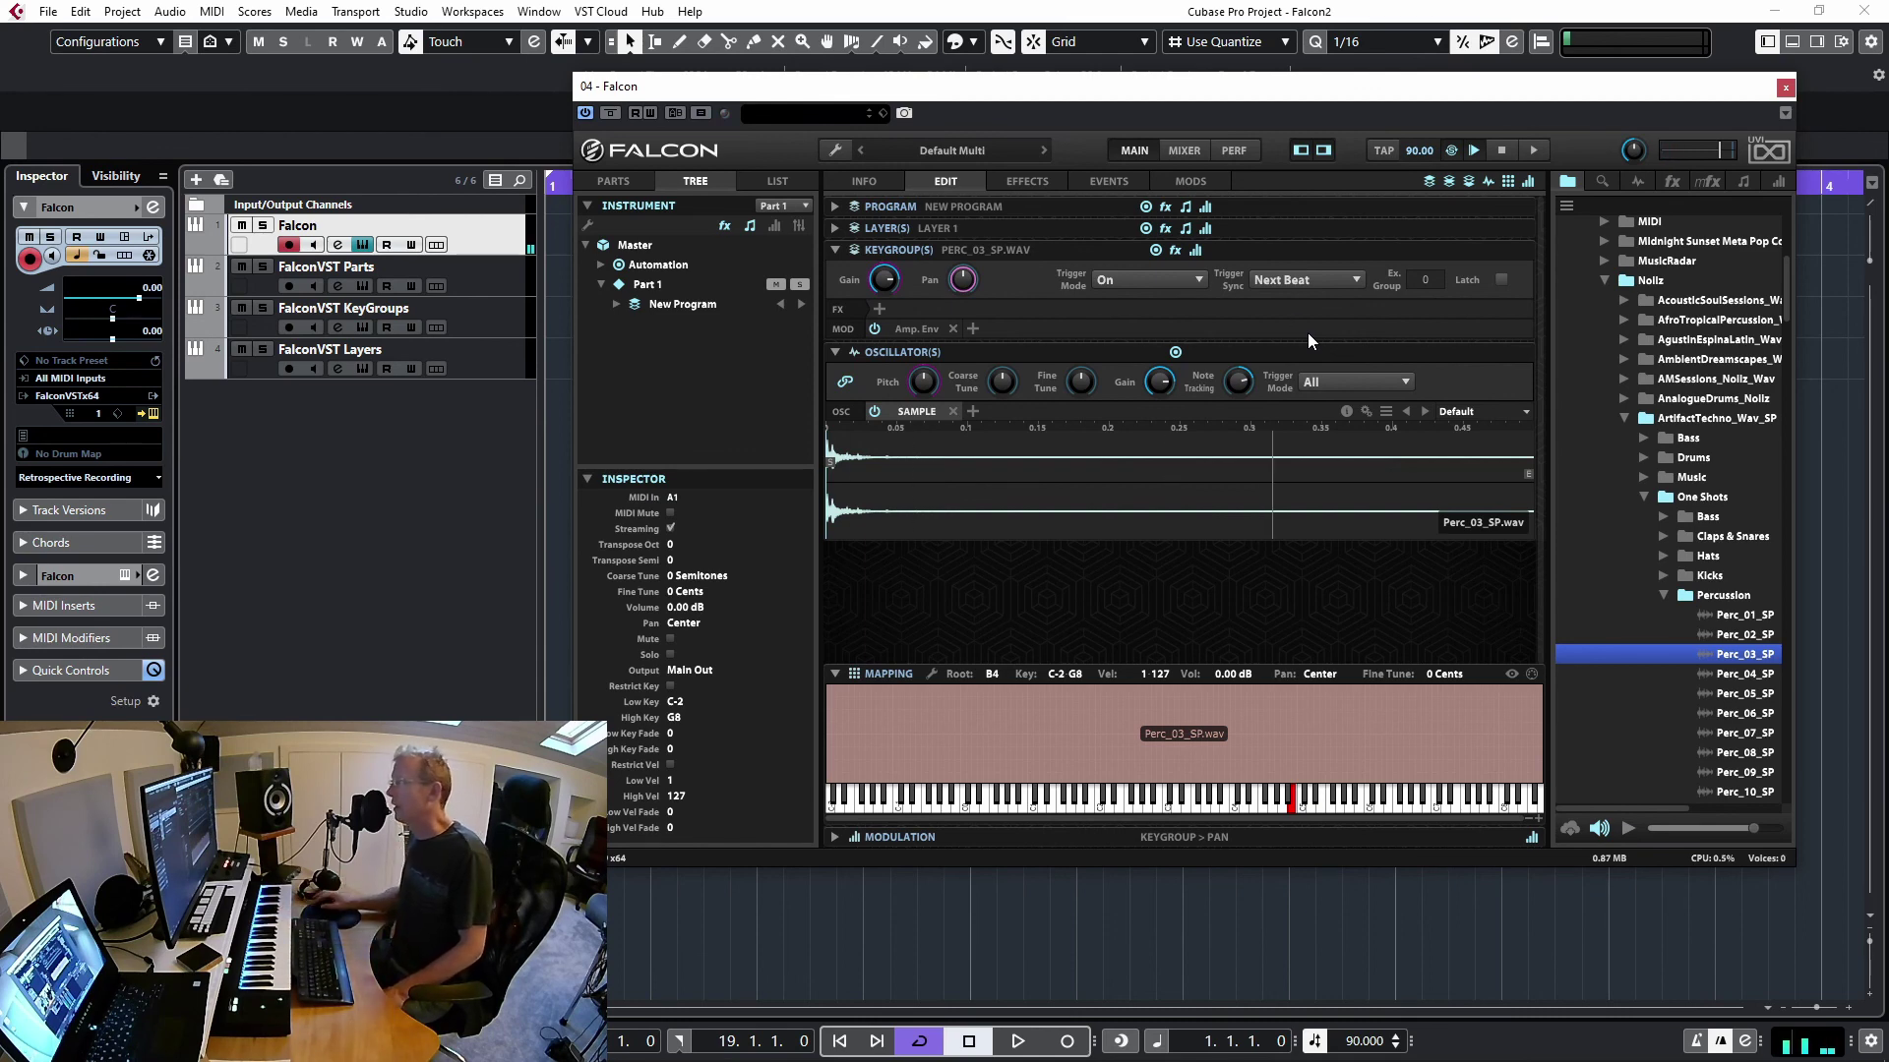
click(1307, 281)
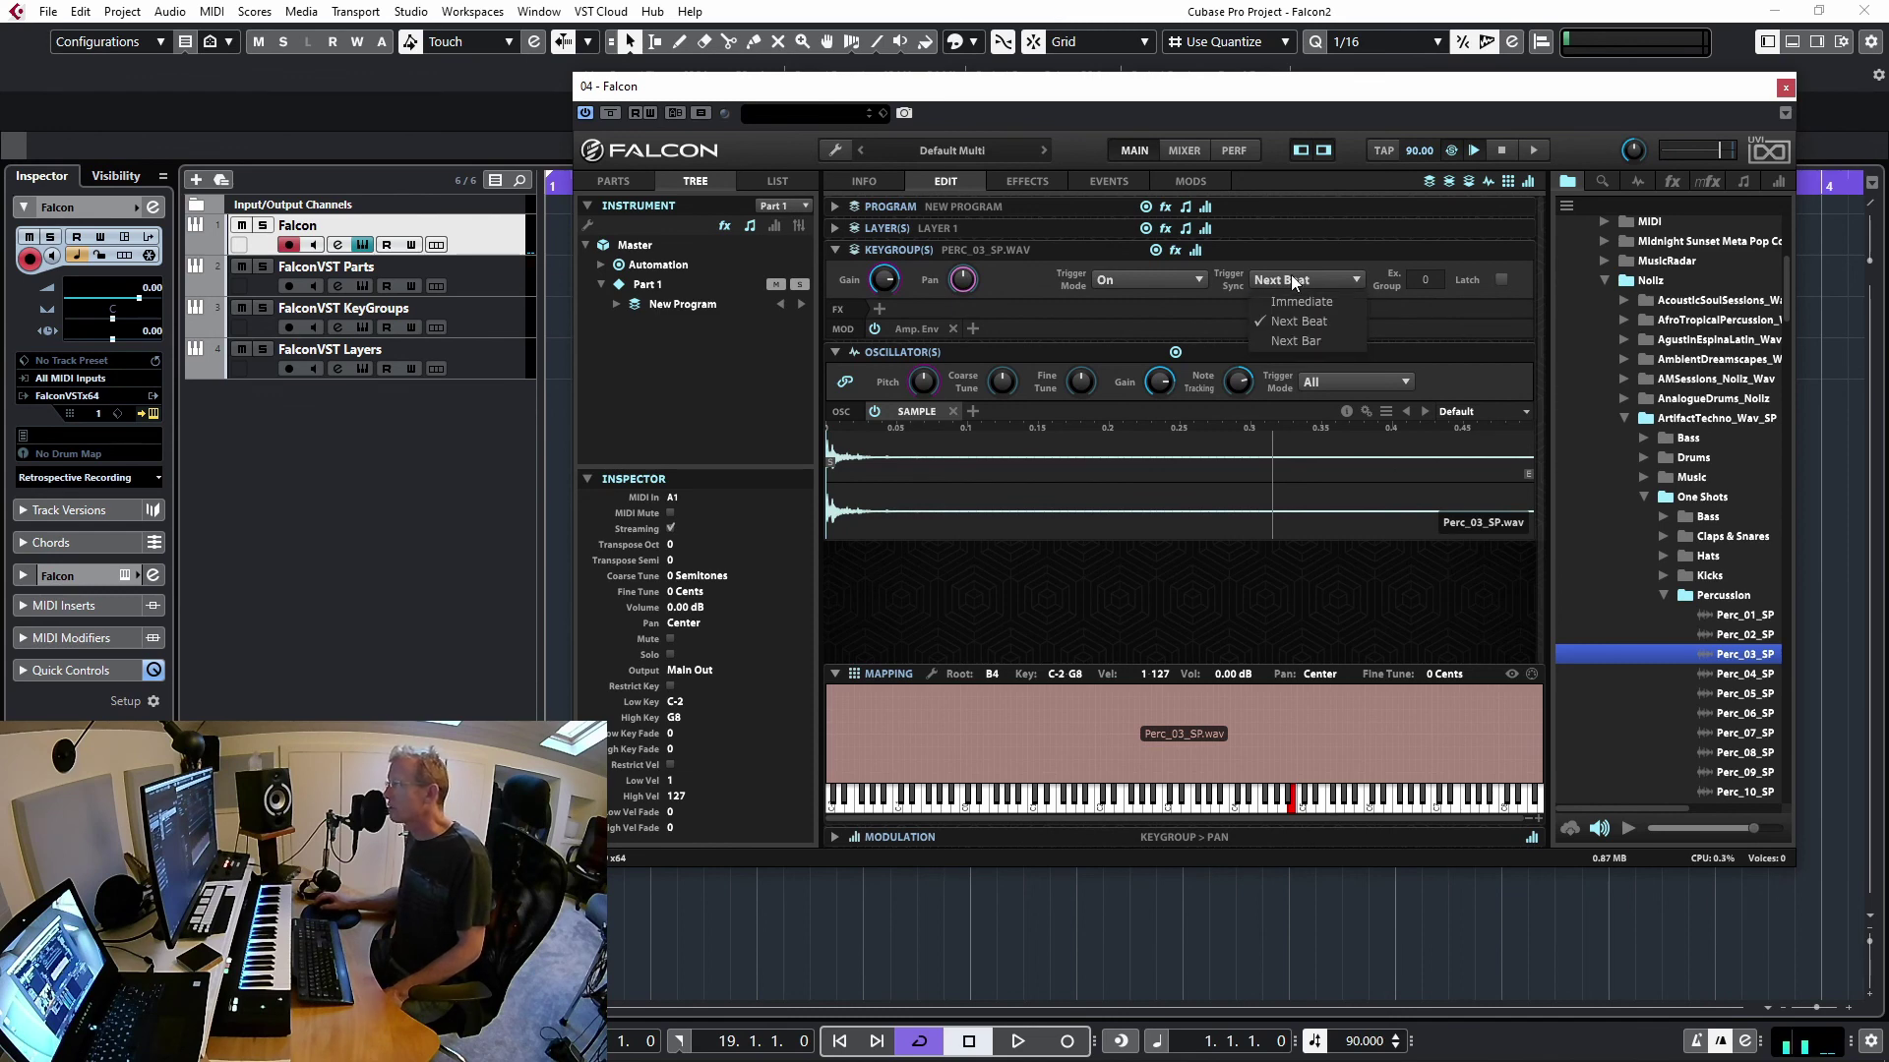
click(1300, 297)
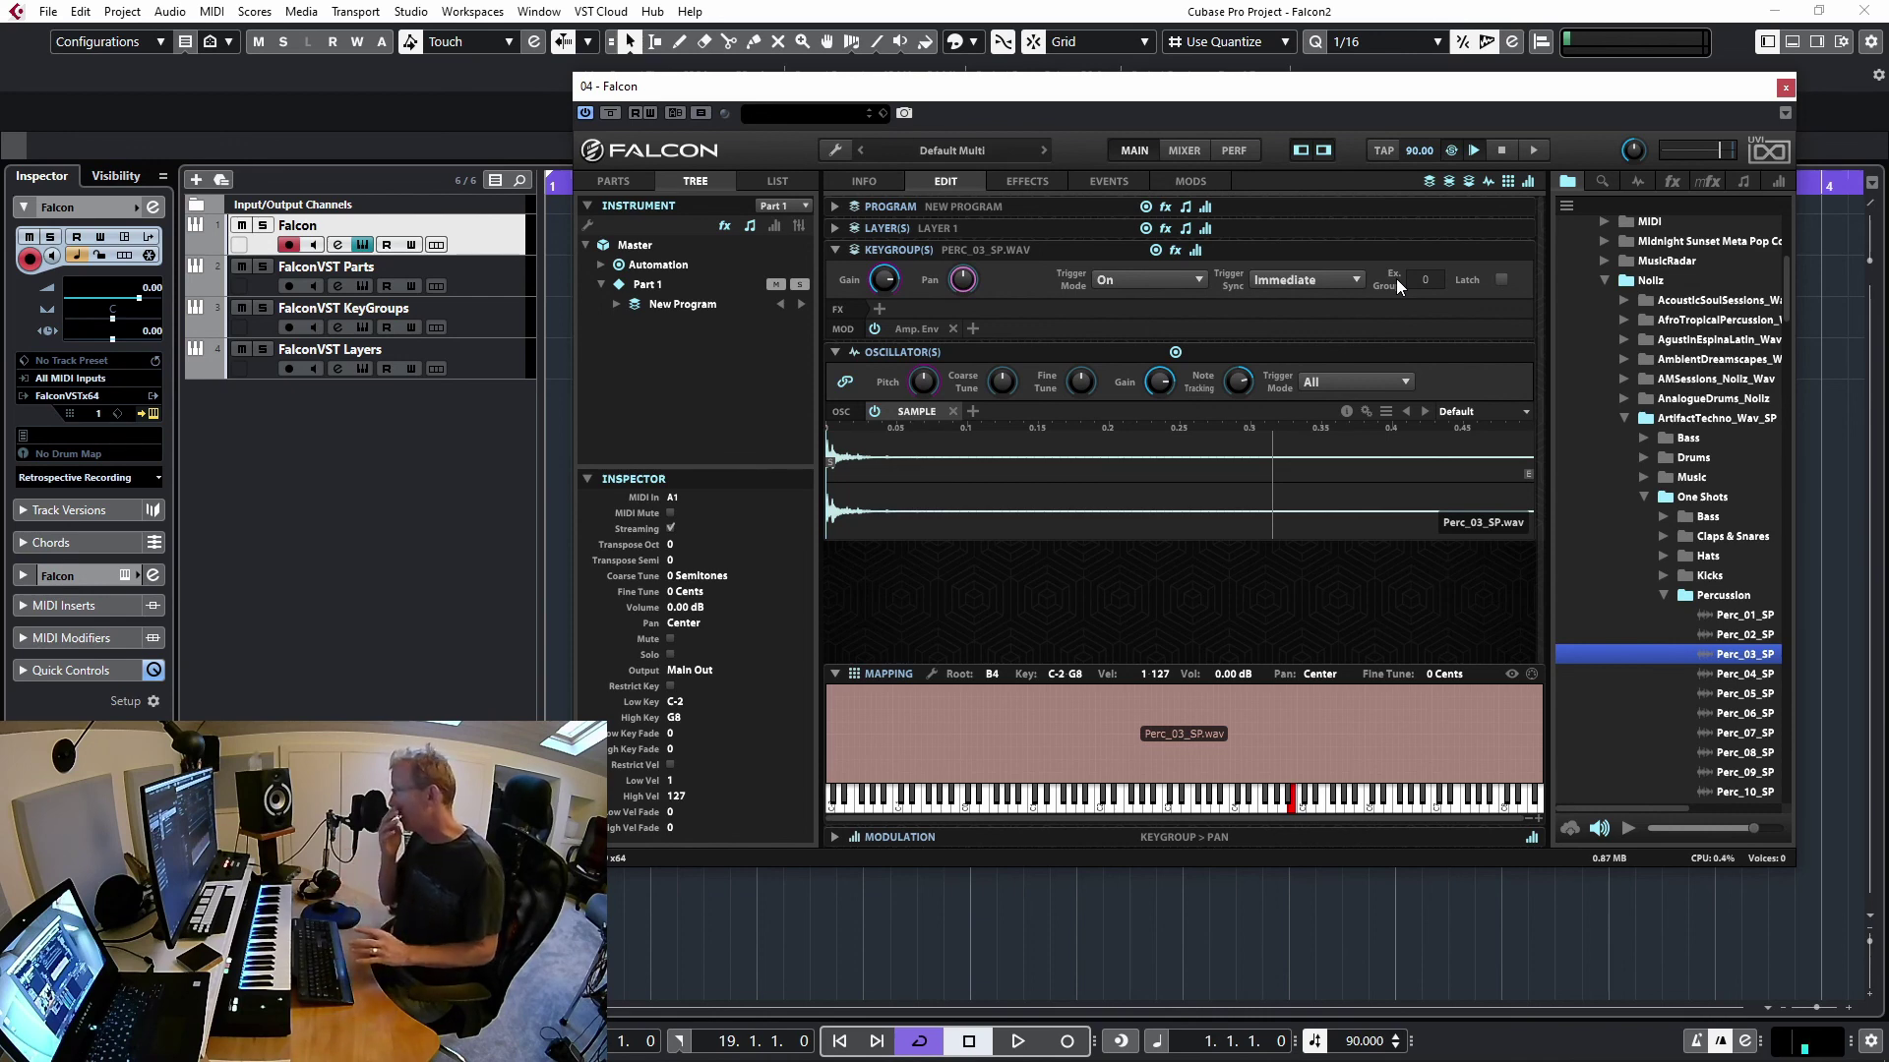
click(1502, 281)
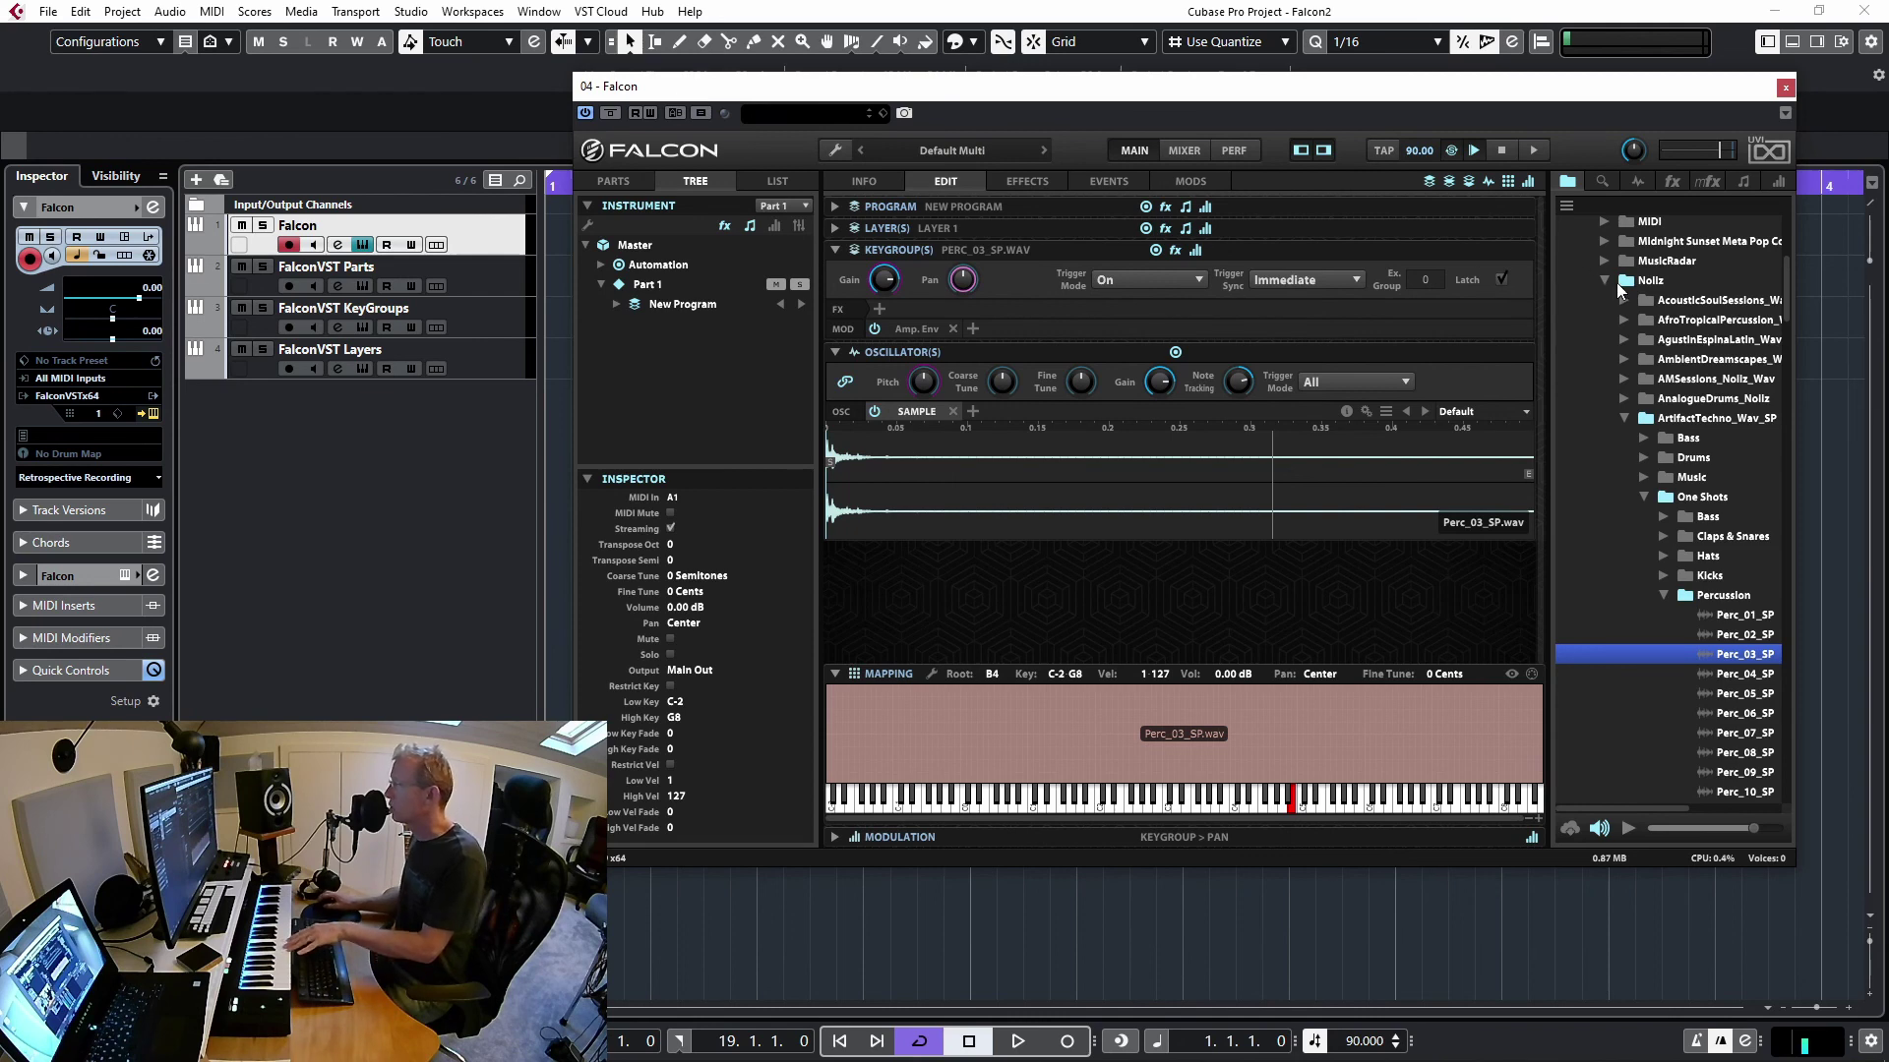
Clear the multi and map the Basic Saw analog oscillator preset across the full key range from C-2 to G8
scroll(1616, 283, up, 6)
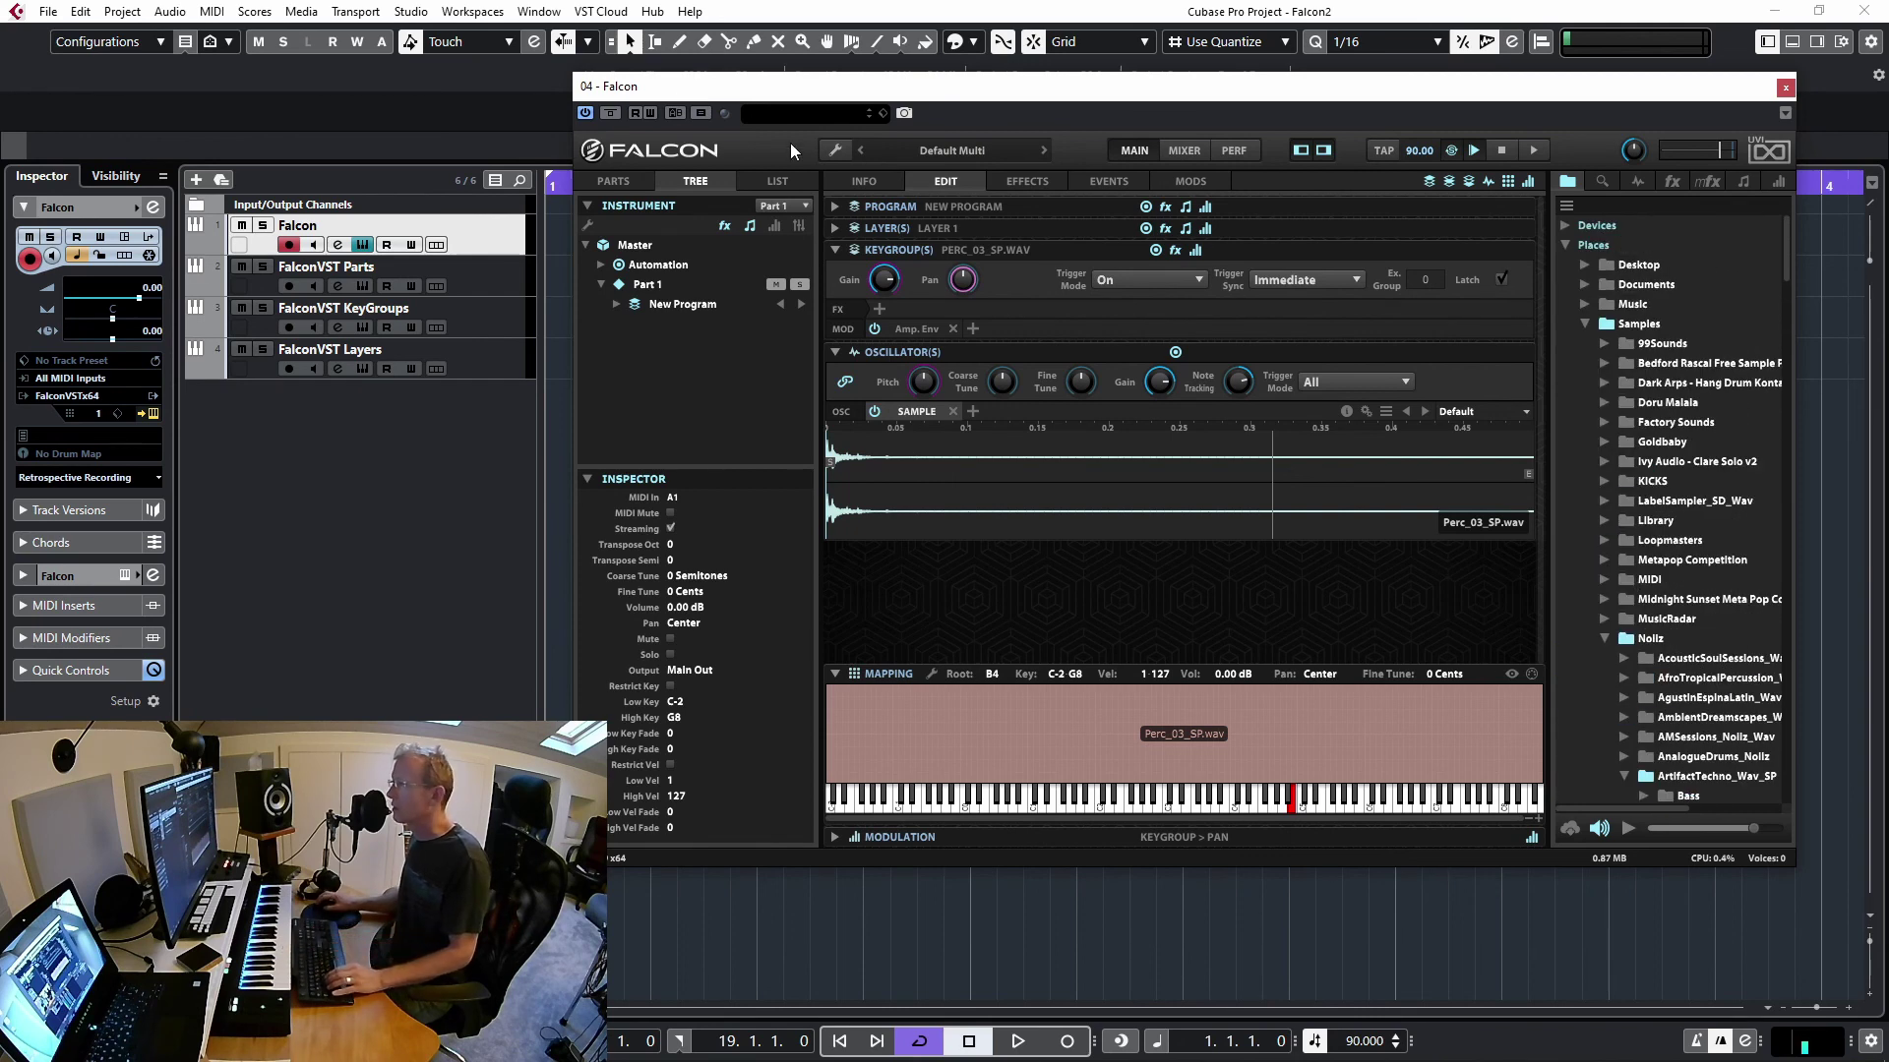
click(834, 150)
click(856, 273)
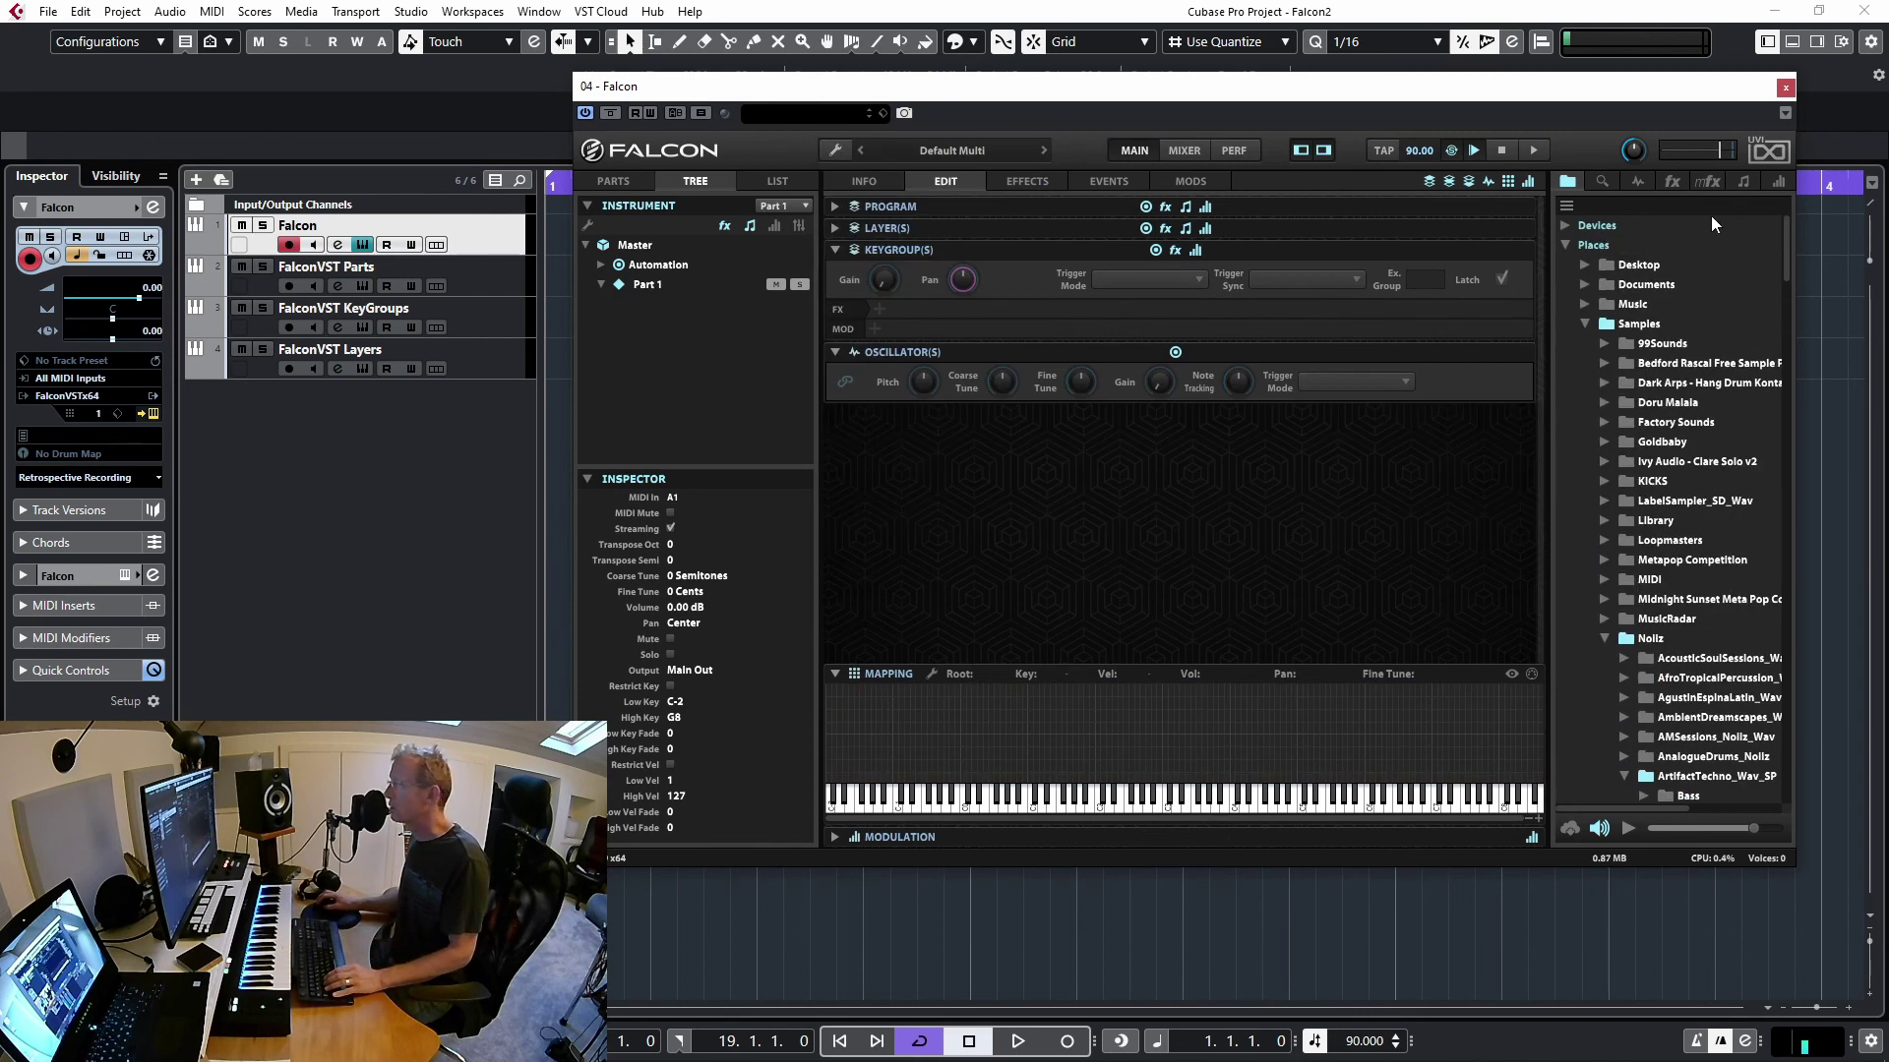
click(1669, 183)
click(1639, 185)
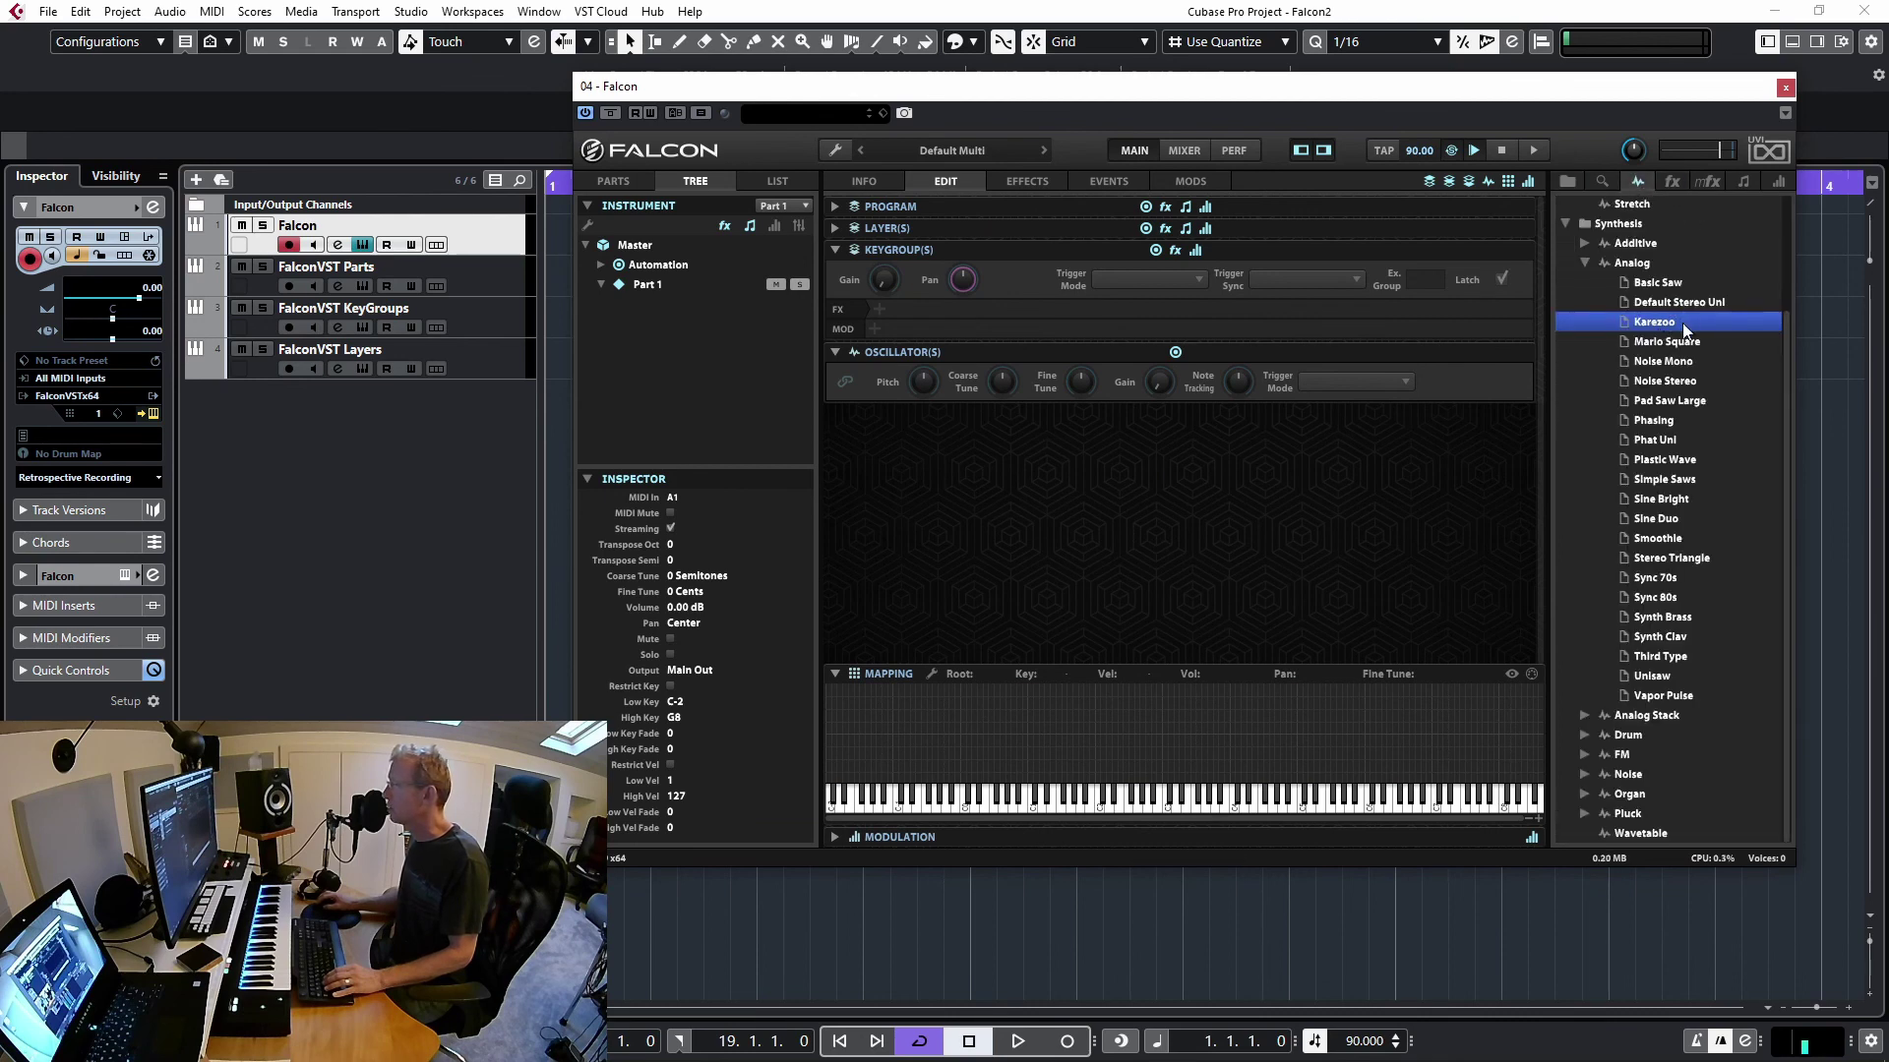
drag(1661, 283, 1288, 690)
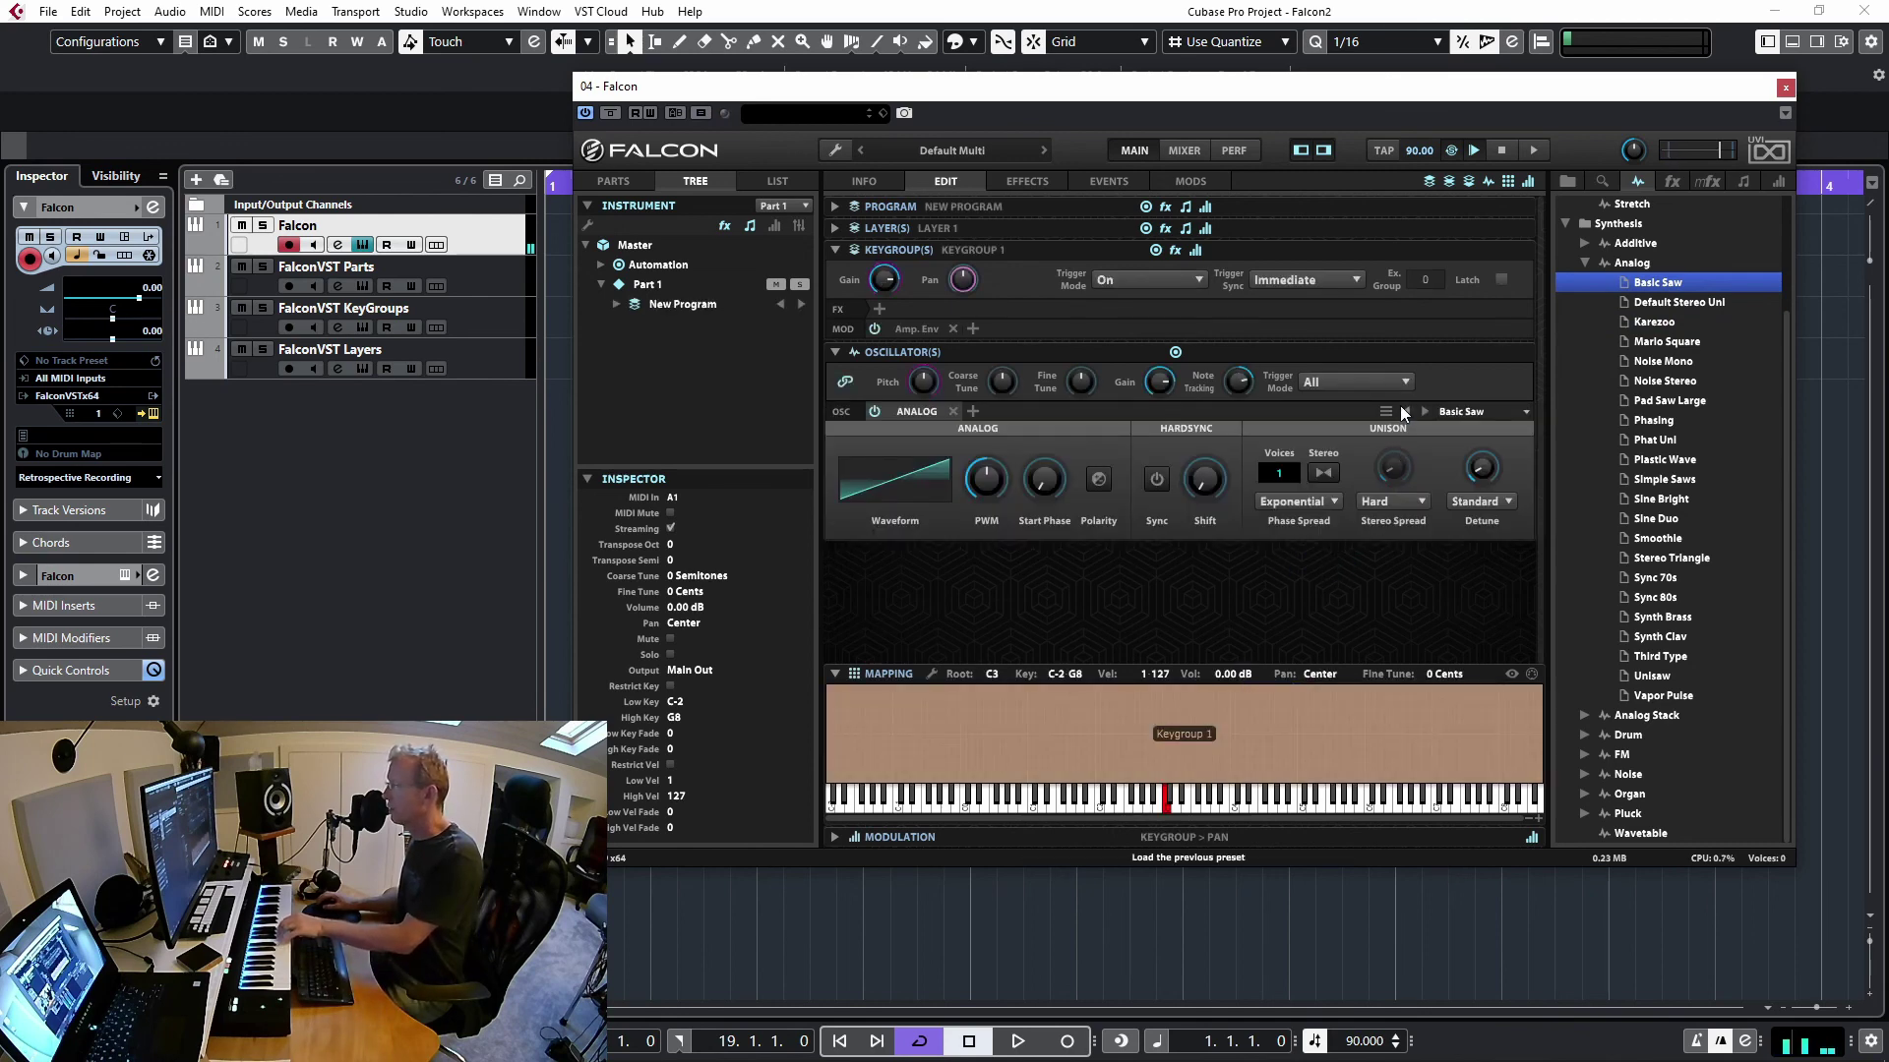
Turn Latch on for the Basic Saw keygroup to try held notes, and turn it off again
click(1501, 278)
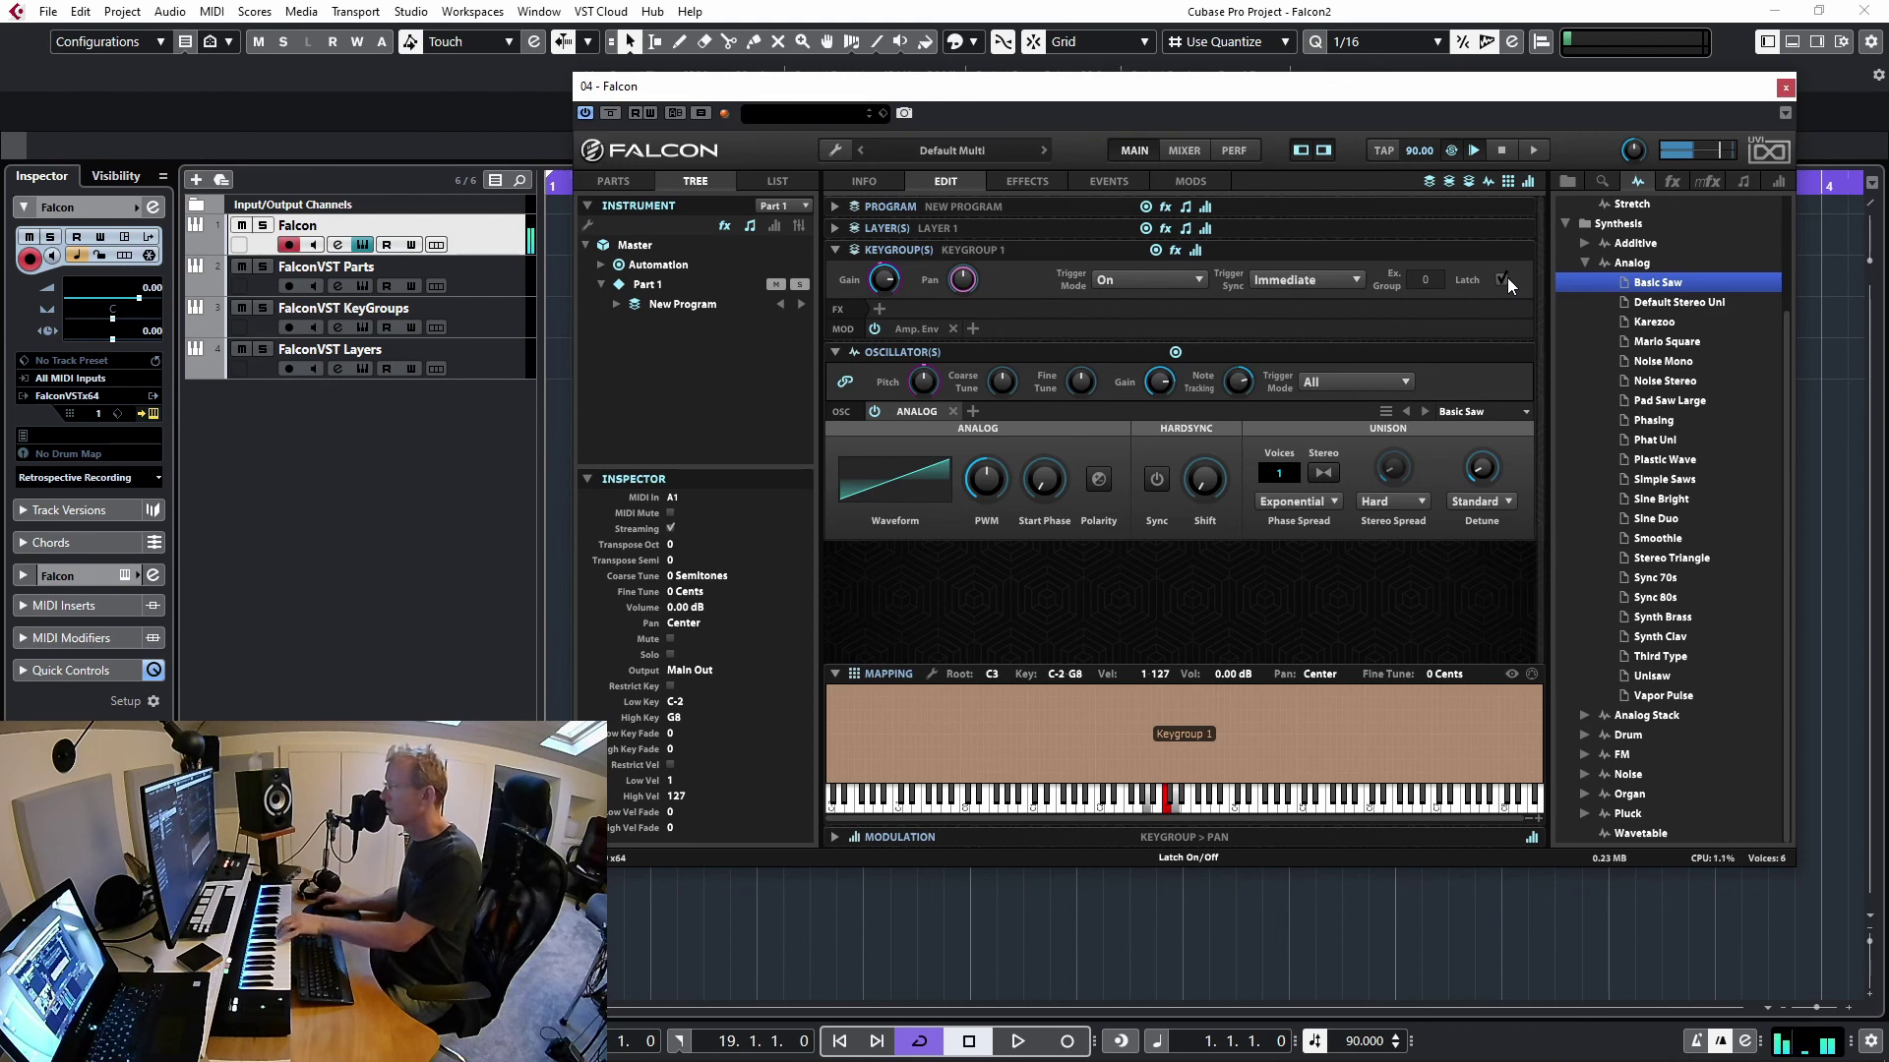
click(1505, 279)
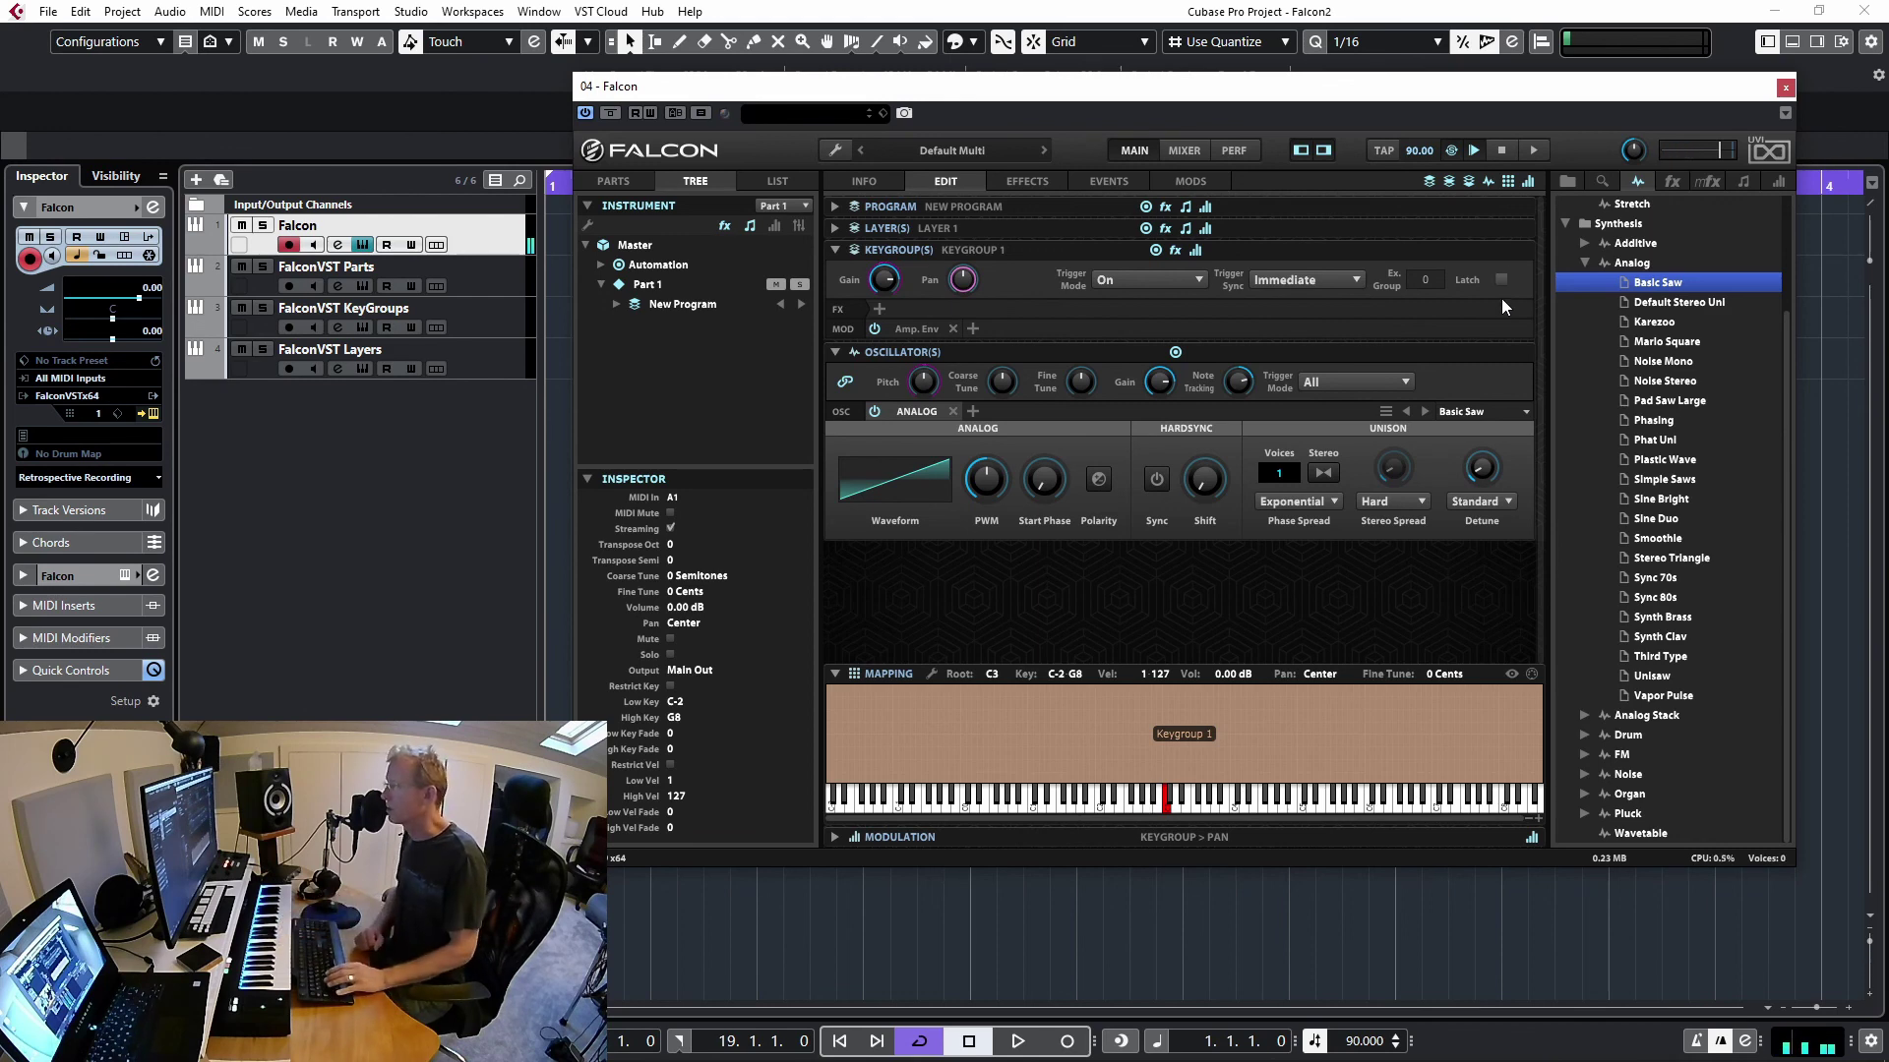